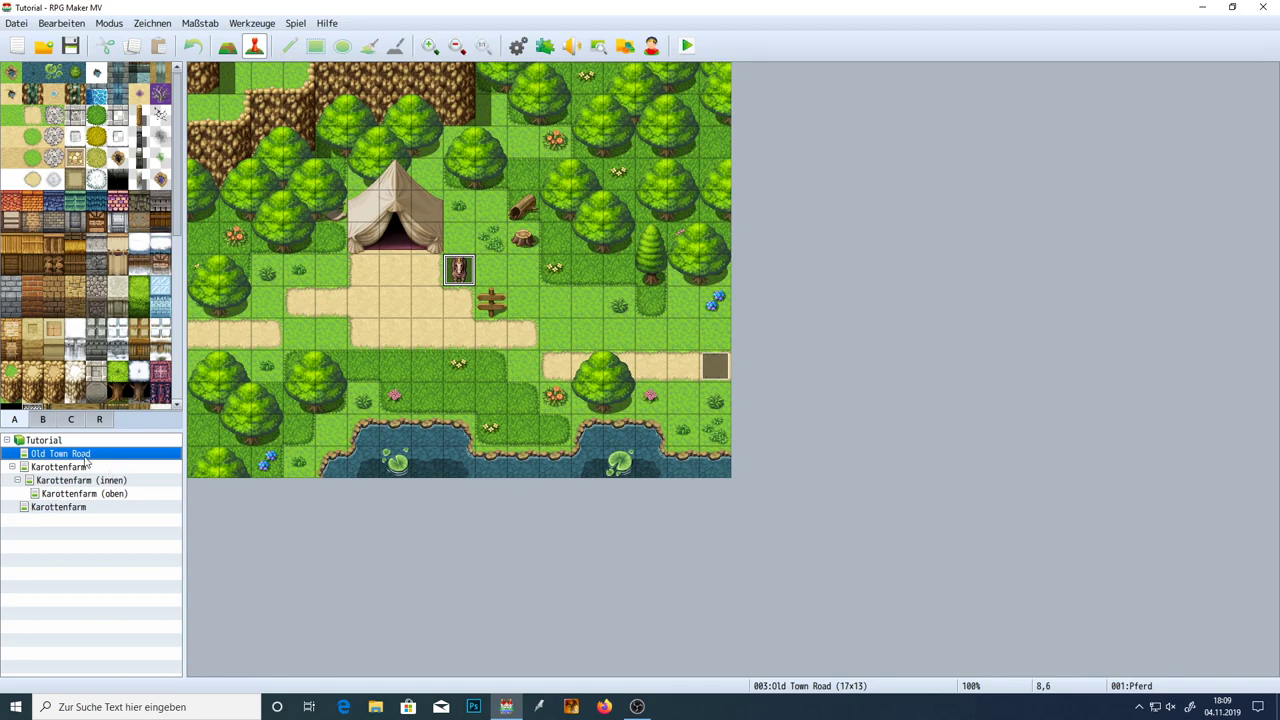
# Open the Karottenfarm (oben) map for editing, checking the outdoor and indoor Karottenfarm maps along the way
pyautogui.click(88, 496)
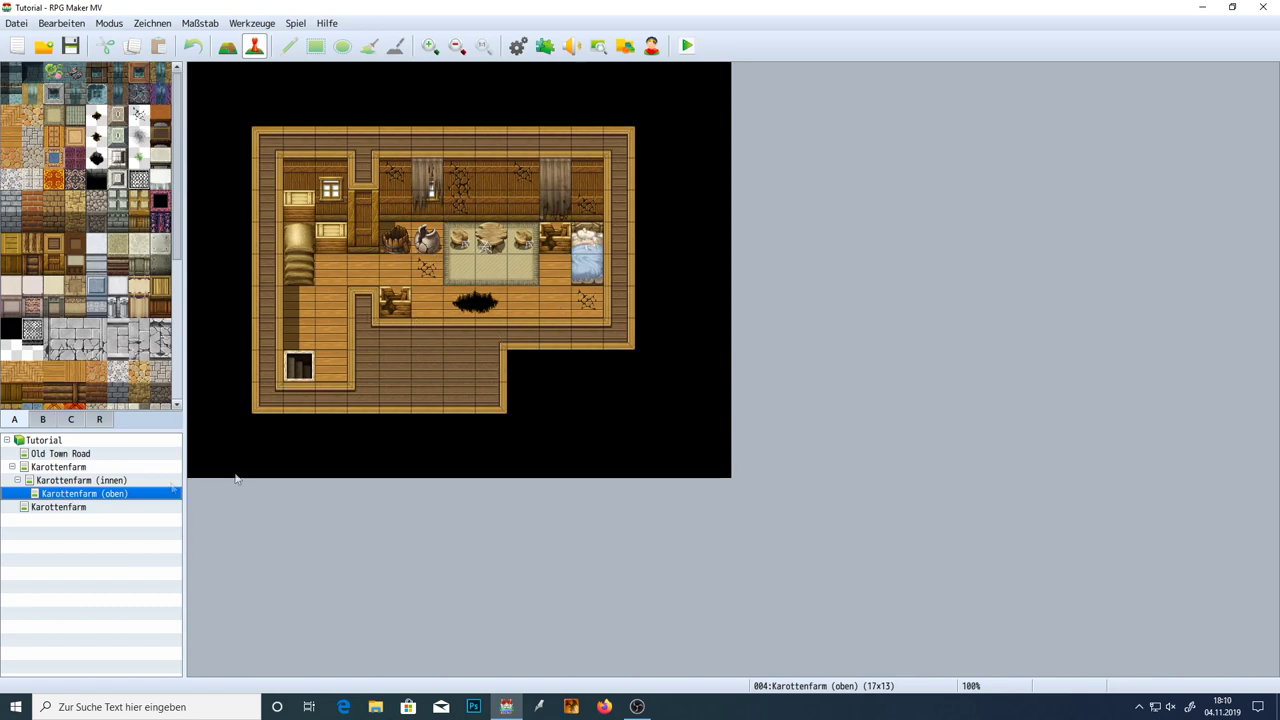
pyautogui.click(70, 482)
pyautogui.press('Down')
pyautogui.press('Up')
pyautogui.press('Up')
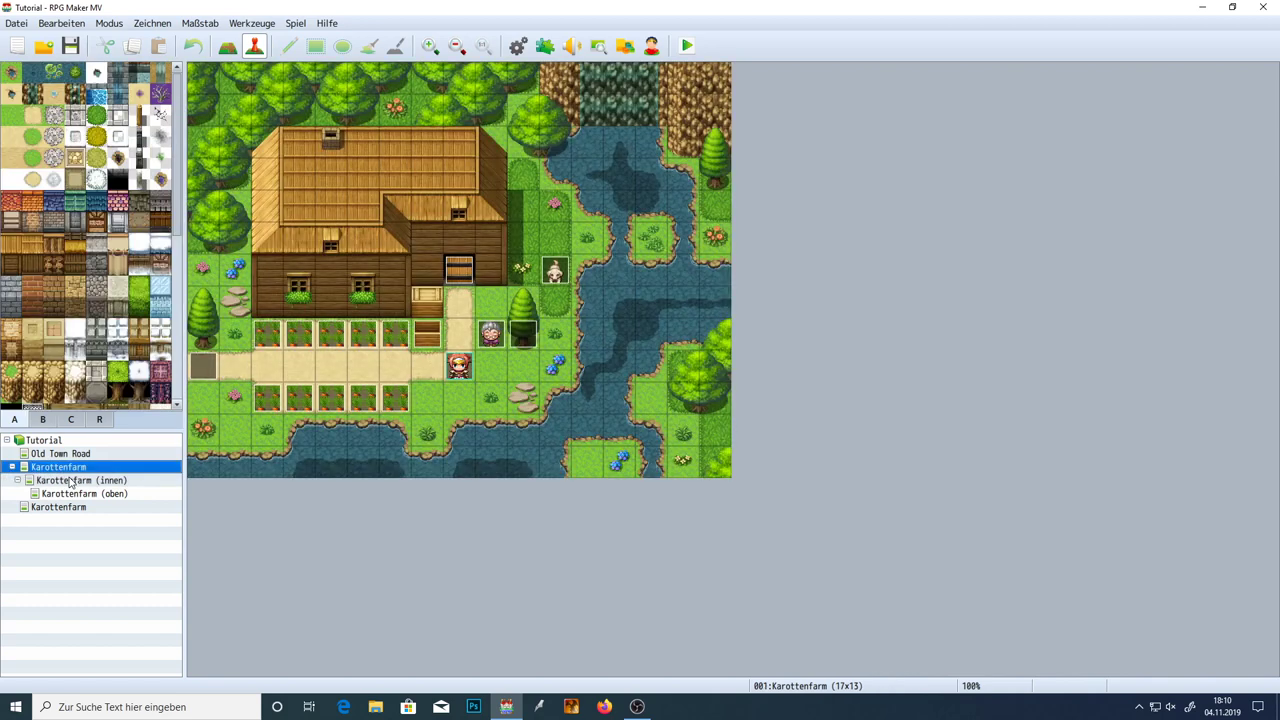
pyautogui.press('Down')
pyautogui.press('Down')
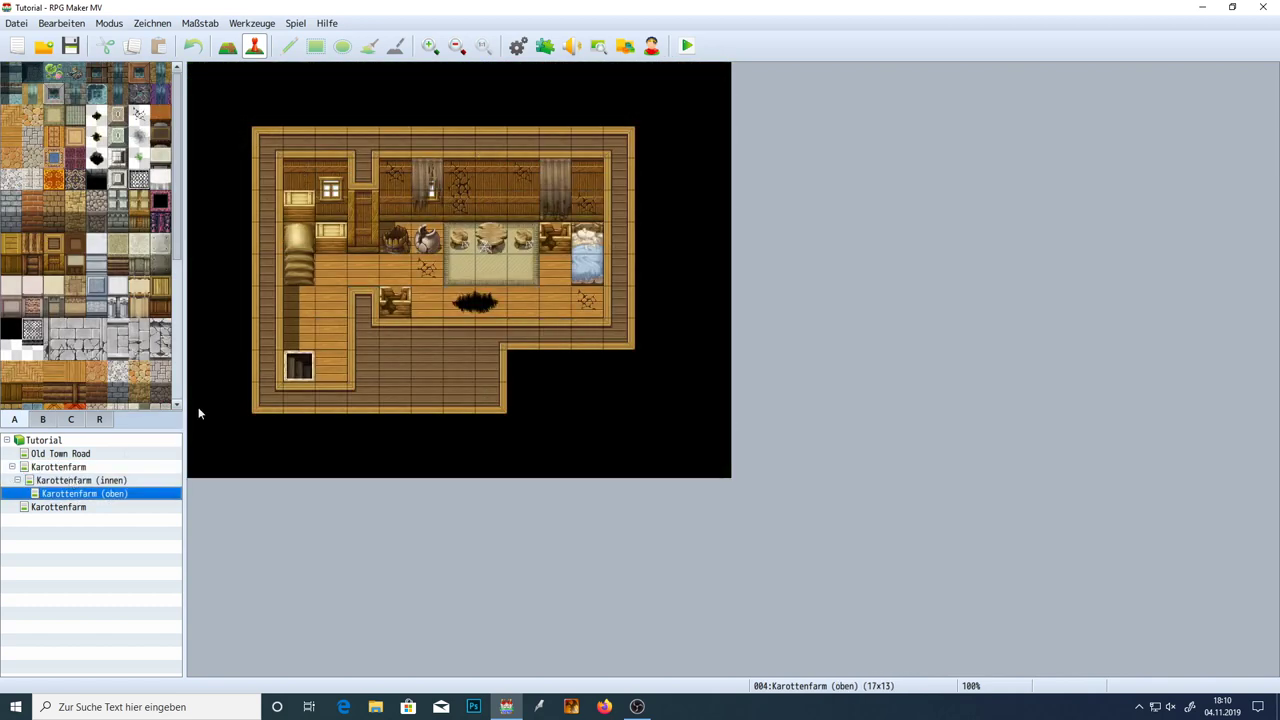
# Create an event named Junge on the free floor tile at 4,6 in the upstairs room
pyautogui.rightClick(333, 274)
pyautogui.press('Escape')
pyautogui.doubleClick(333, 268)
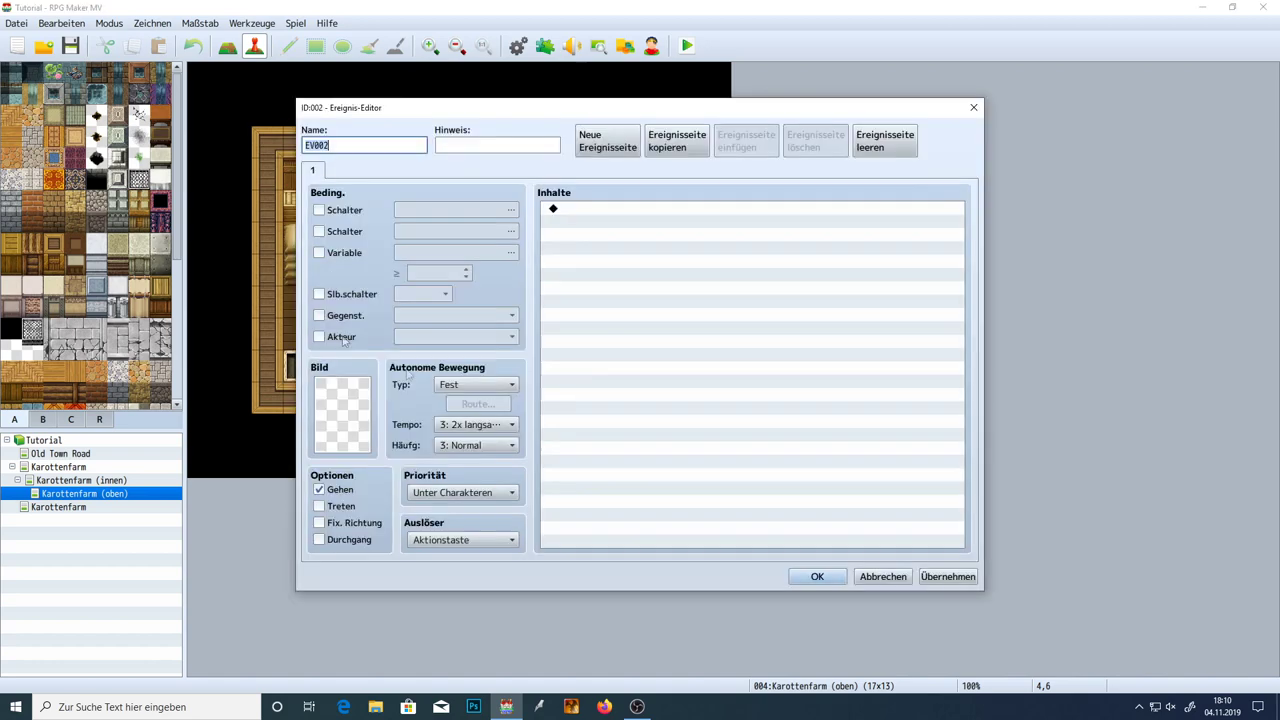
pyautogui.press('BackSpace')
pyautogui.write('Junge')
# Give the Junge event the brown-haired boy sprite from the People1 character set
pyautogui.doubleClick(365, 401)
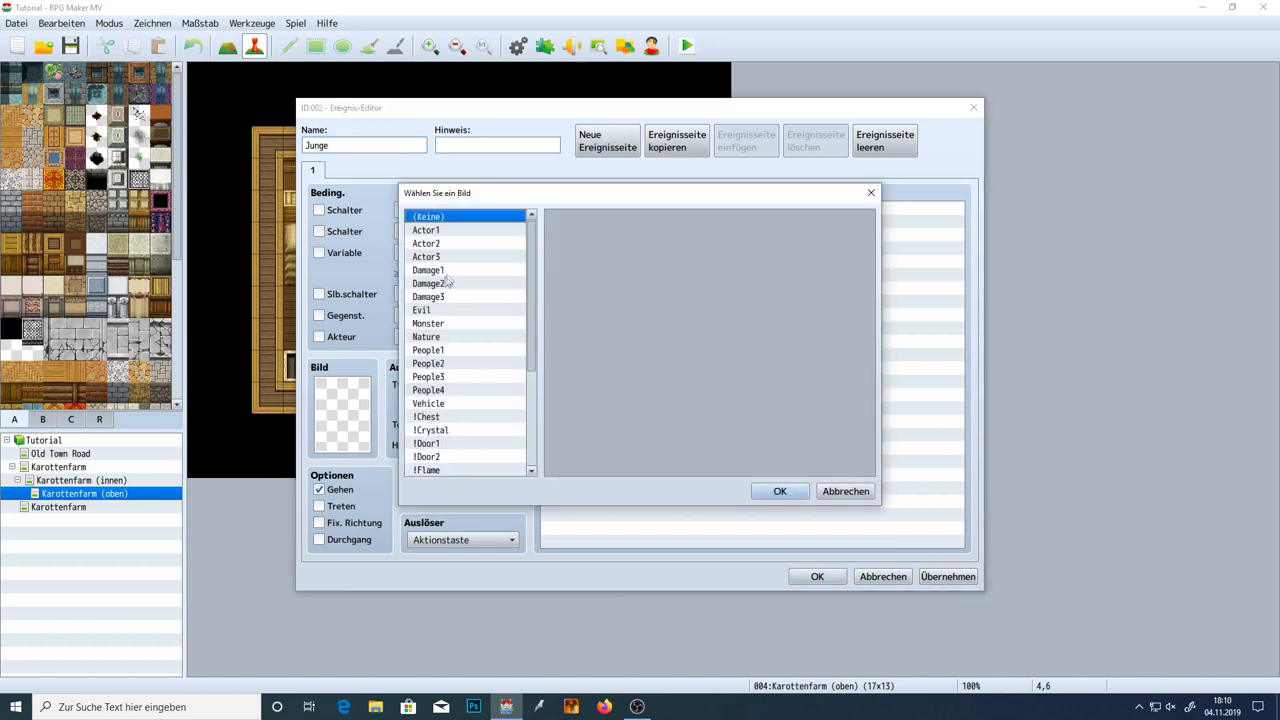
pyautogui.click(441, 323)
pyautogui.click(445, 349)
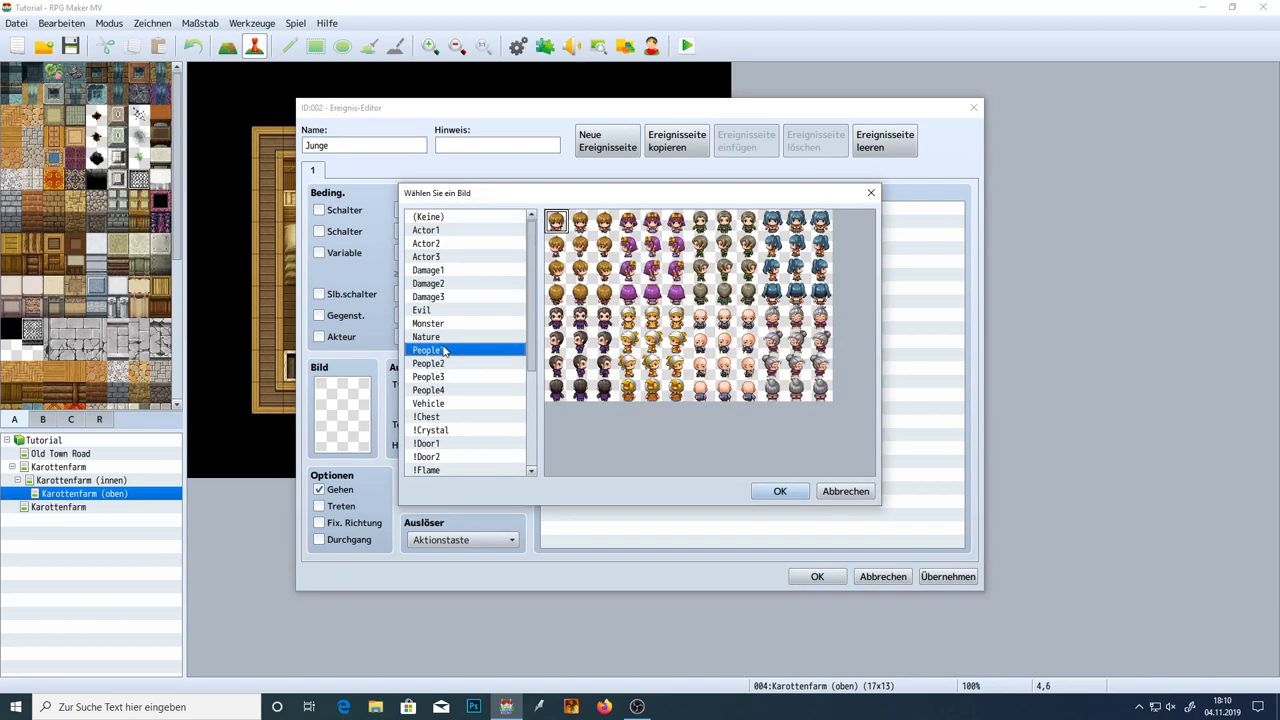
pyautogui.doubleClick(580, 222)
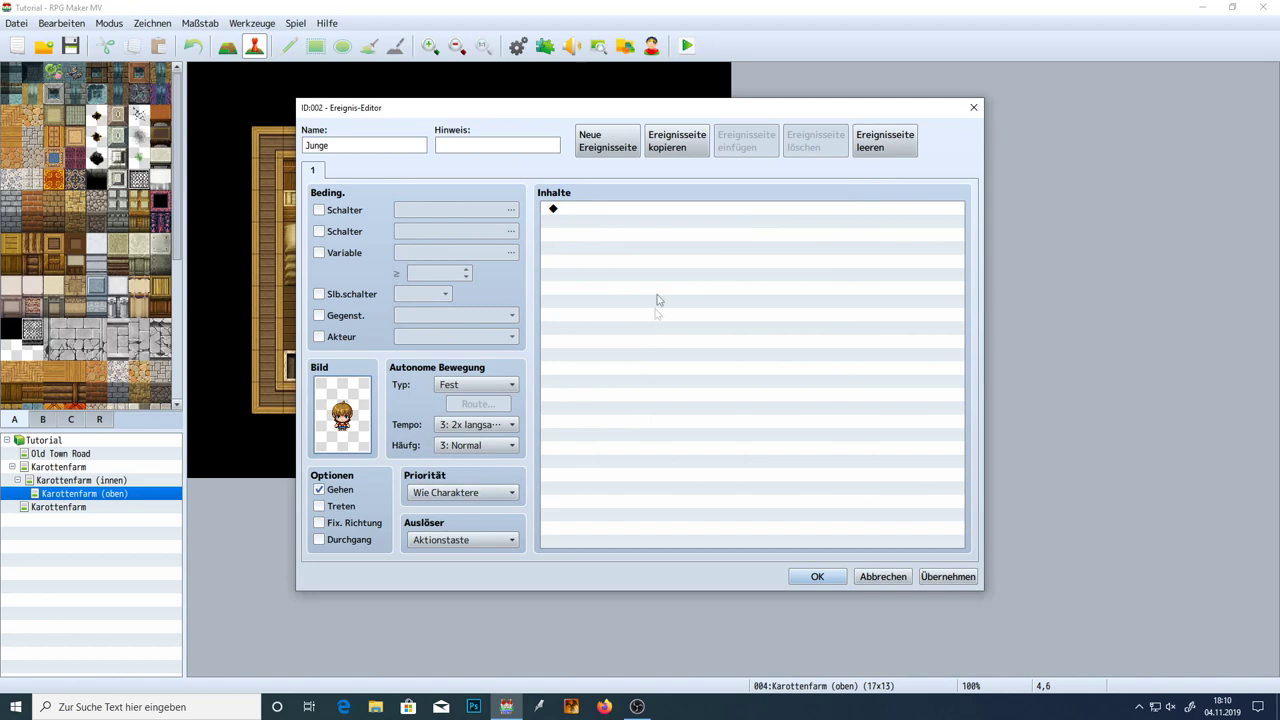
# Start a show-text command in the event's contents with the brown-haired boy portrait from People1
pyautogui.doubleClick(575, 213)
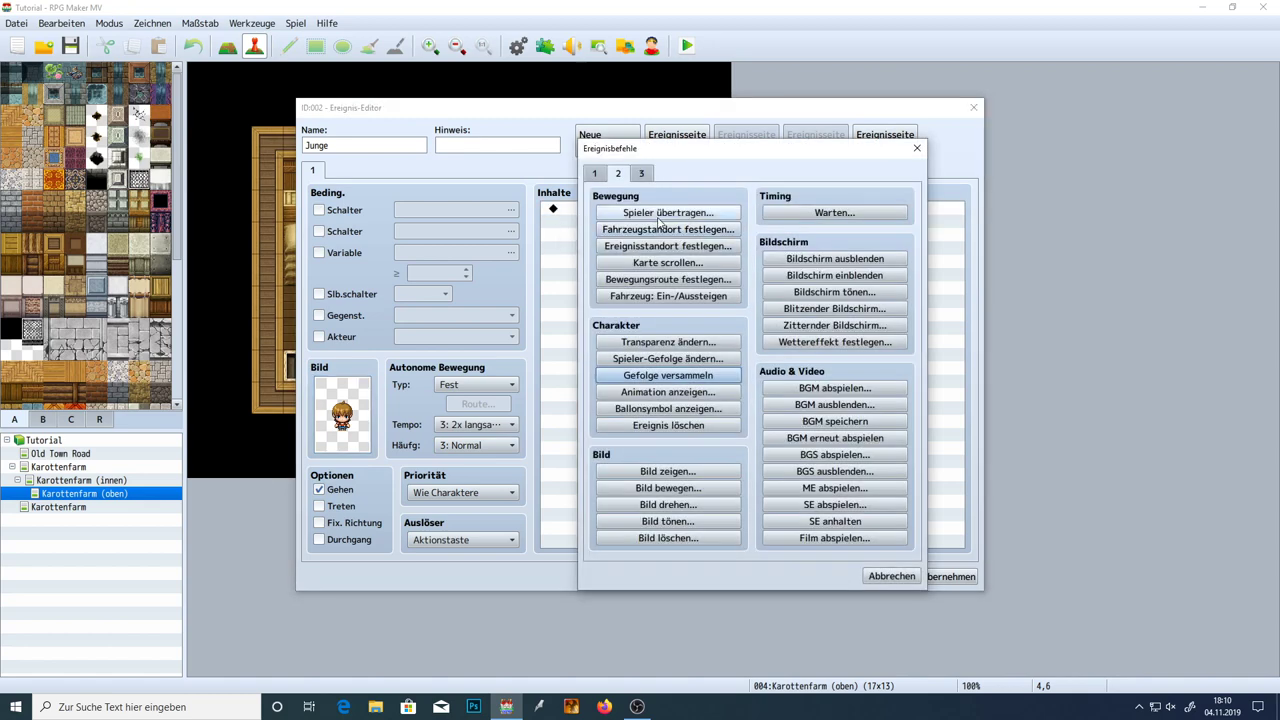
pyautogui.click(597, 174)
pyautogui.click(668, 212)
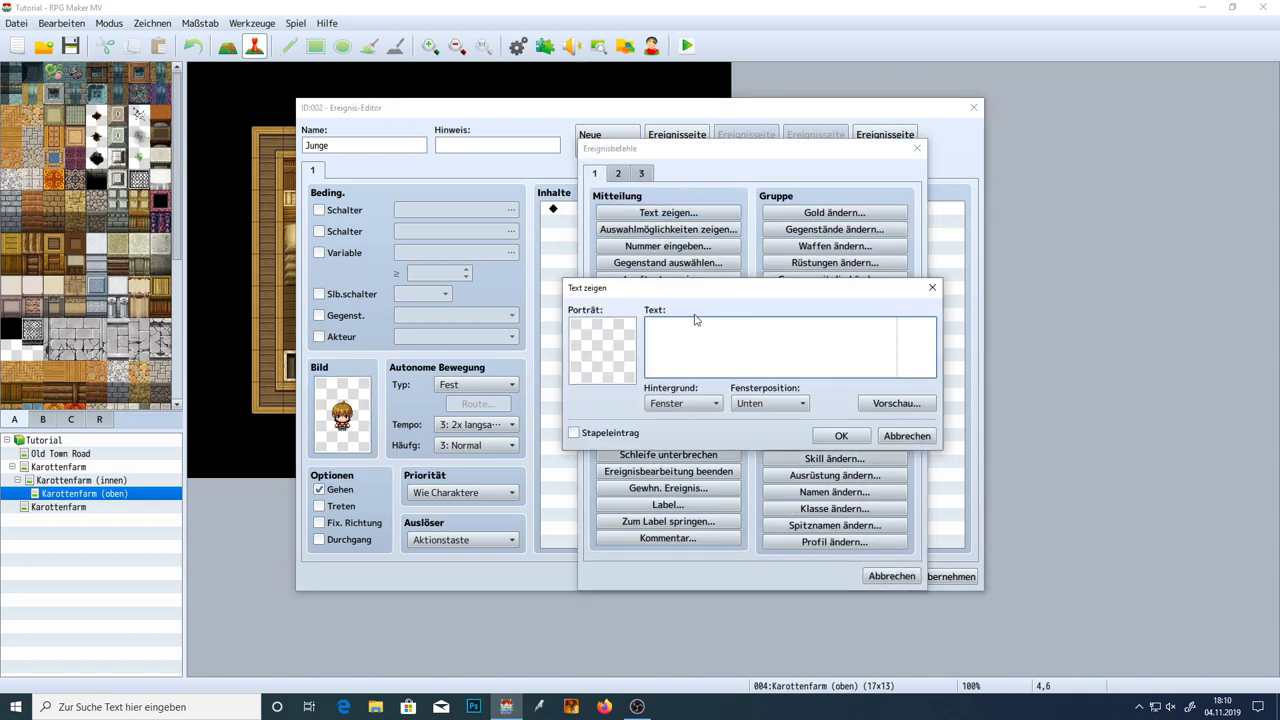
pyautogui.doubleClick(601, 338)
pyautogui.click(580, 250)
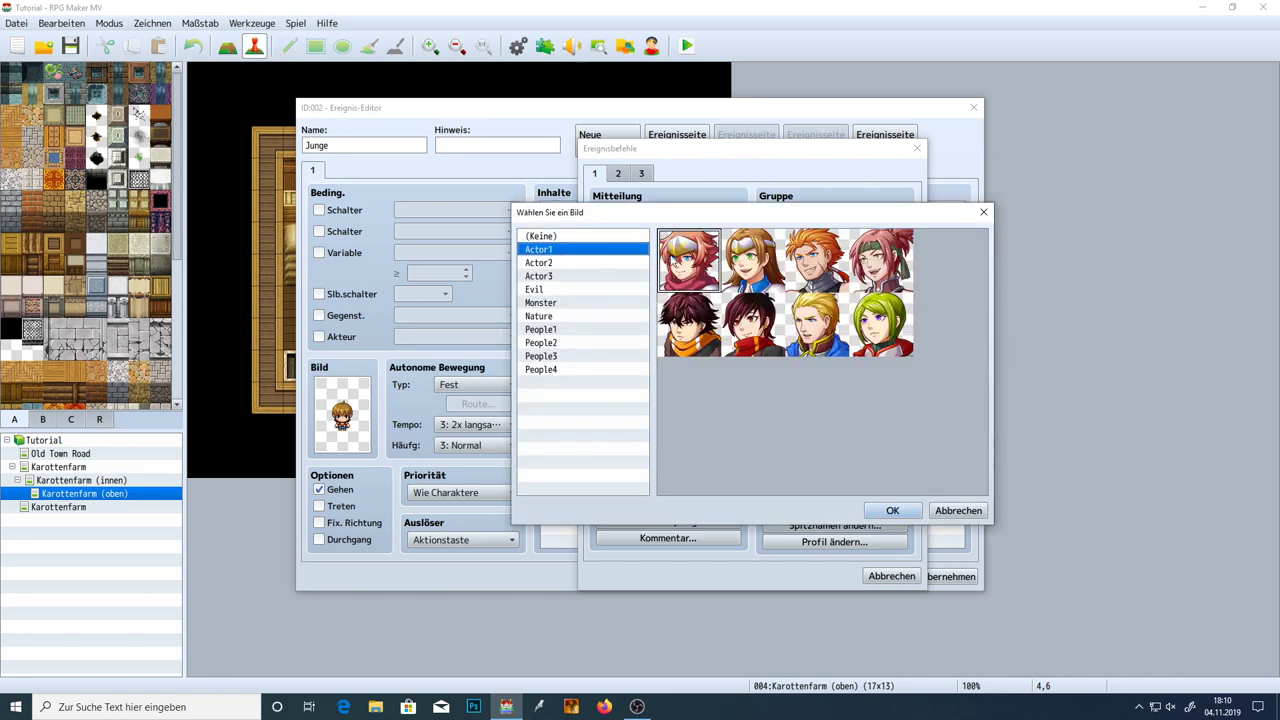
pyautogui.click(557, 330)
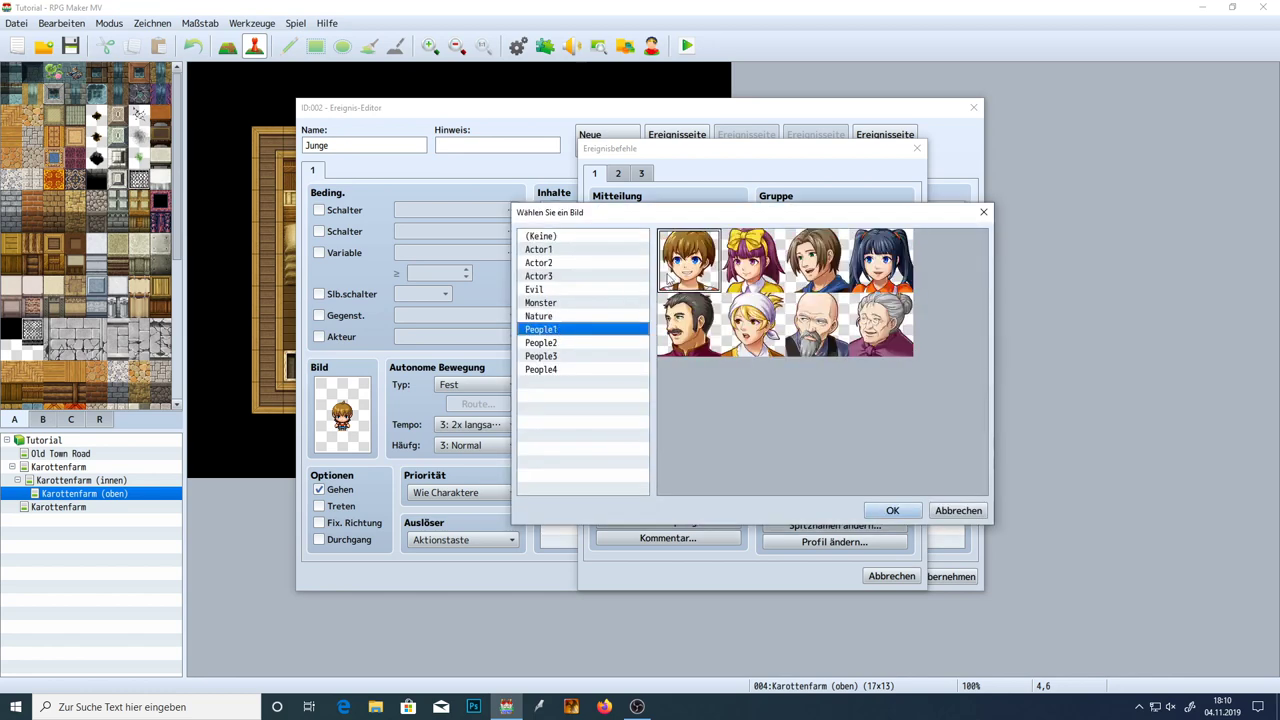
pyautogui.doubleClick(697, 260)
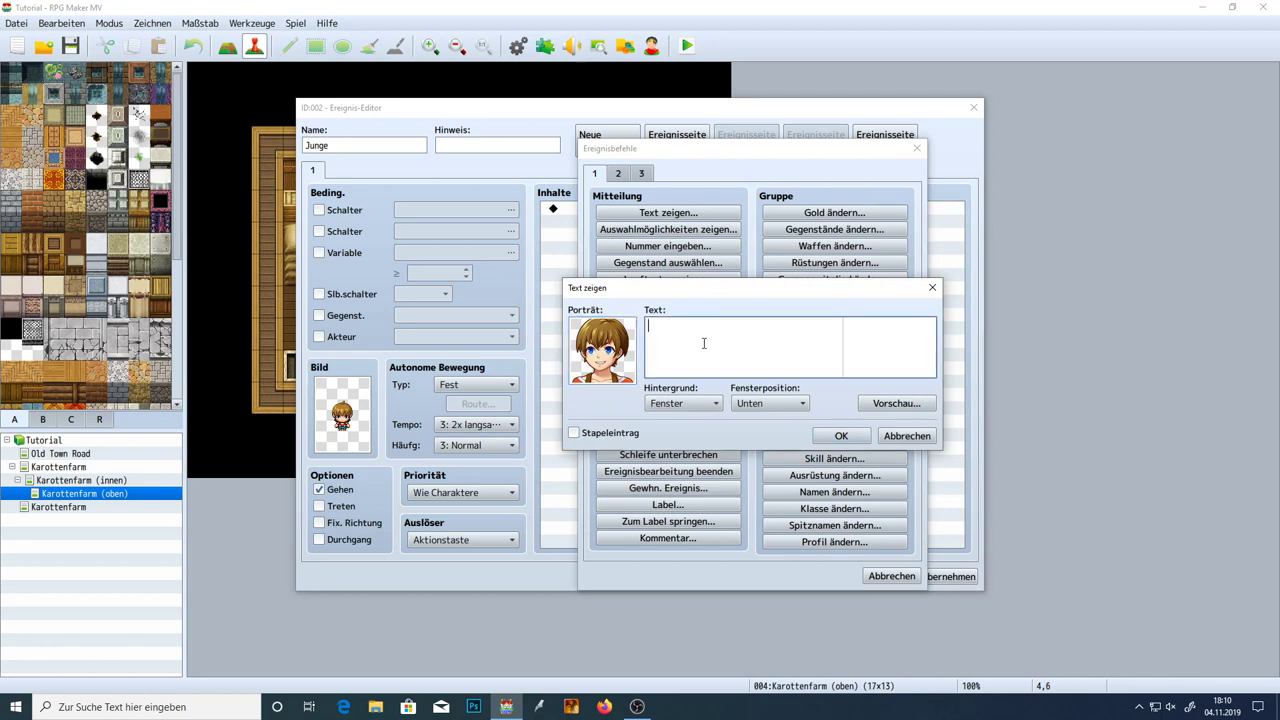
# Enter the dialogue text "Du siehst zwar sehr stark aus, aber dennoch kann ich dich nicht durchlassen."
pyautogui.write('Du siehst')
pyautogui.write(' zwar sehr sta')
pyautogui.write('rk aus, aber ')
pyautogui.write('dennoch kann ')
pyautogui.write('ich dich nicht d')
pyautogui.write('urchlassen.')
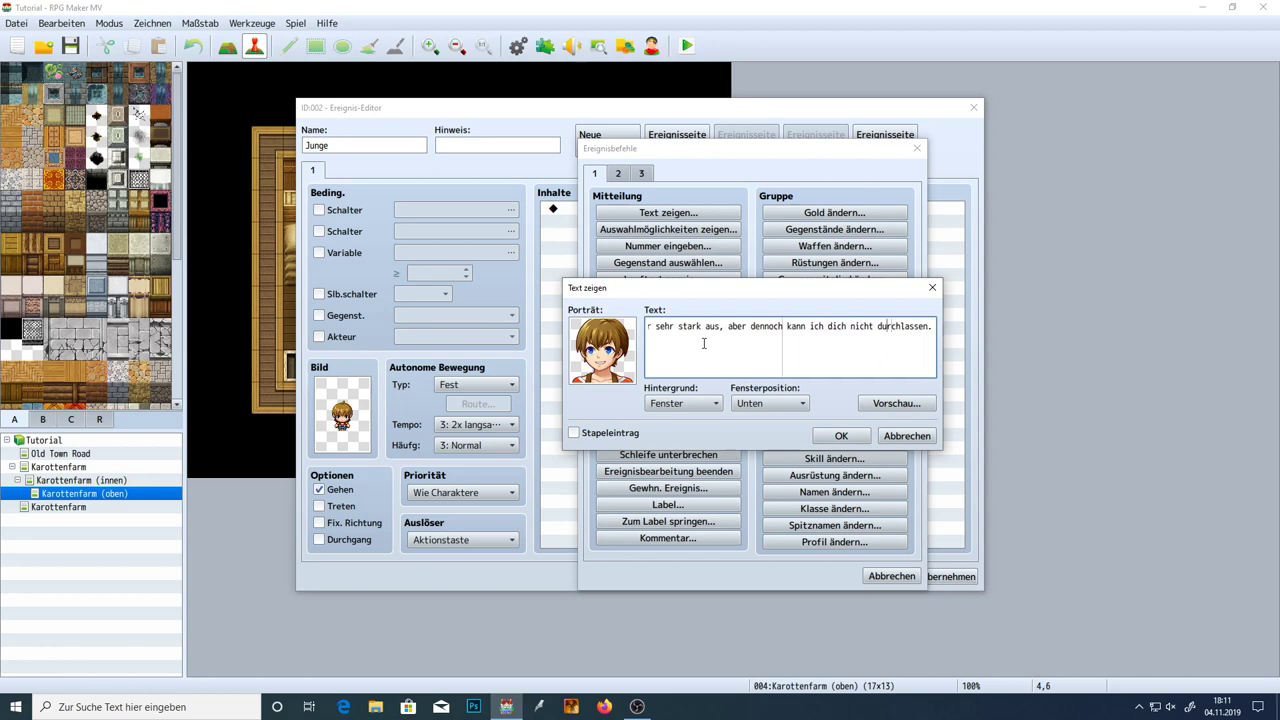
# Insert a line break after "aber" so the dialogue fits within the text width limit
pyautogui.hotkey('ctrl', 'Left')
pyautogui.hotkey('ctrl', 'Left')
pyautogui.hotkey('ctrl', 'Left')
pyautogui.press('Return')
pyautogui.press('BackSpace')
pyautogui.hotkey('ctrl', 'Right')
pyautogui.press('Return')
pyautogui.hotkey('ctrl', 'Right')
pyautogui.hotkey('ctrl', 'Right')
pyautogui.hotkey('ctrl', 'Right')
pyautogui.hotkey('ctrl', 'Right')
pyautogui.hotkey('ctrl', 'Right')
pyautogui.hotkey('ctrl', 'Right')
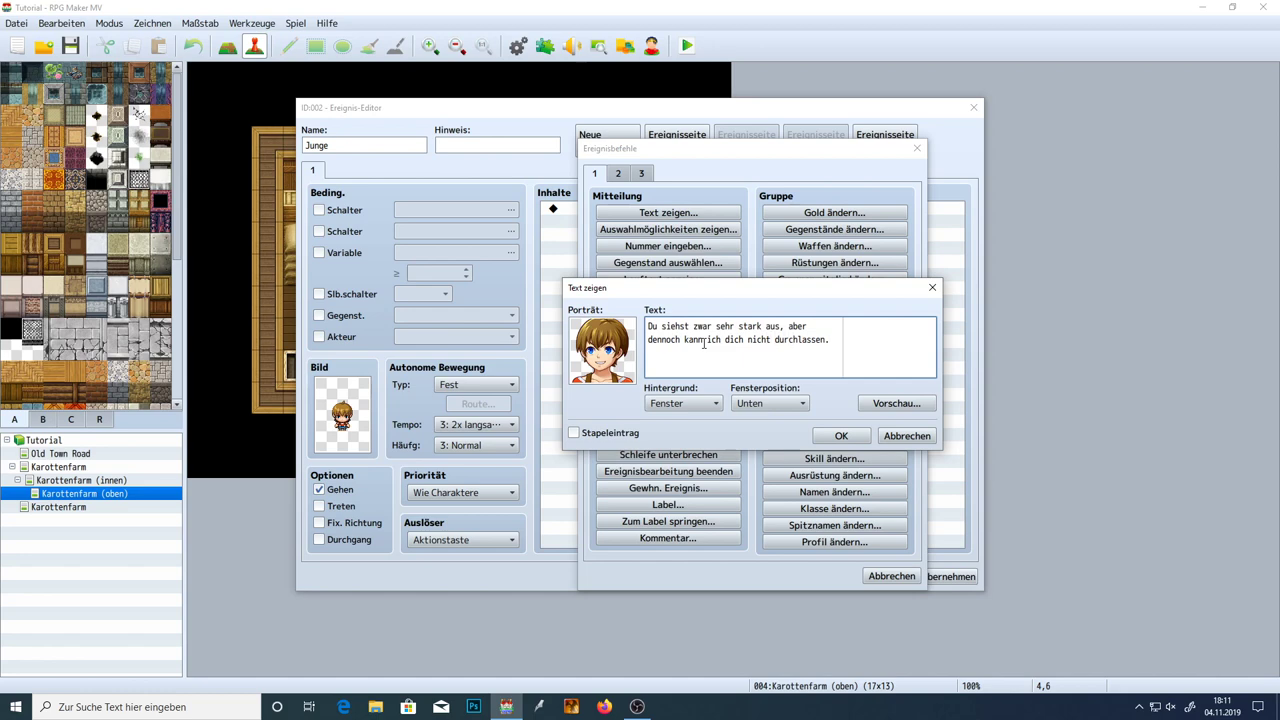
# Add the third line "Komme mit mindestens 3 Tränken wieder.", confirm the message and apply the event changes
pyautogui.press('Return')
pyautogui.write('Komme mit mindestens 3 Tränken wieder.')
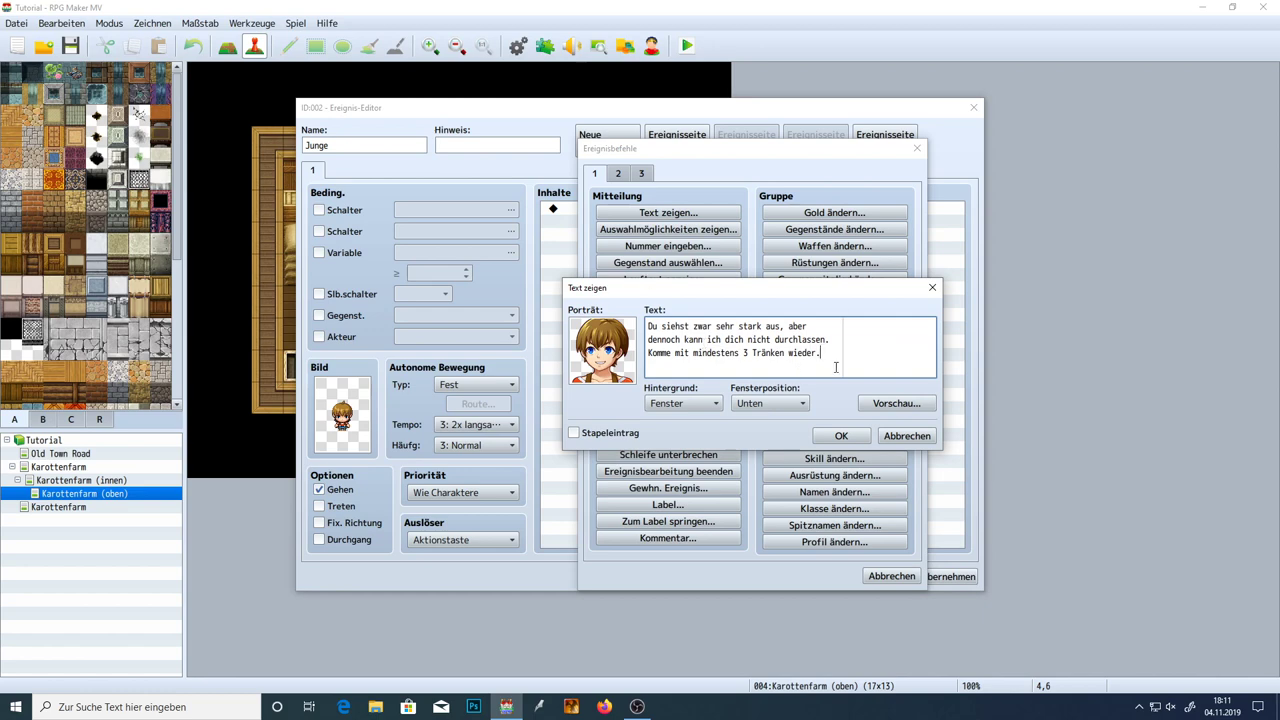
pyautogui.click(824, 442)
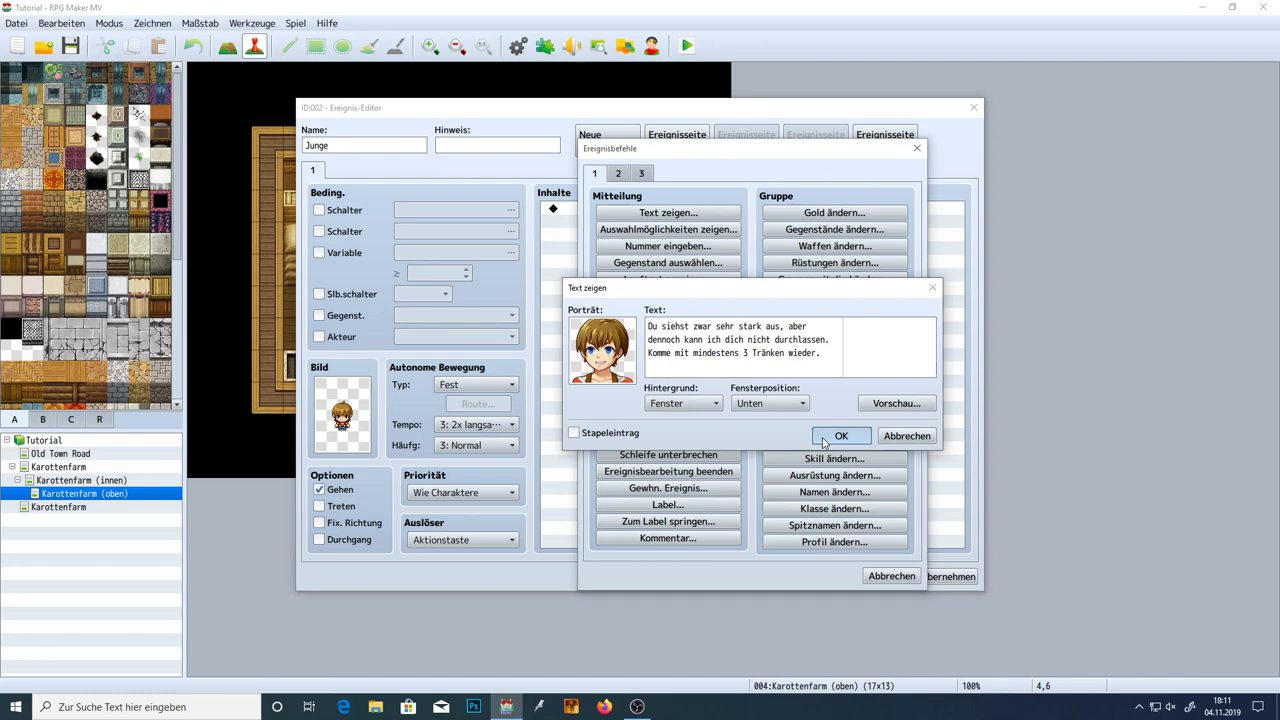
pyautogui.click(948, 576)
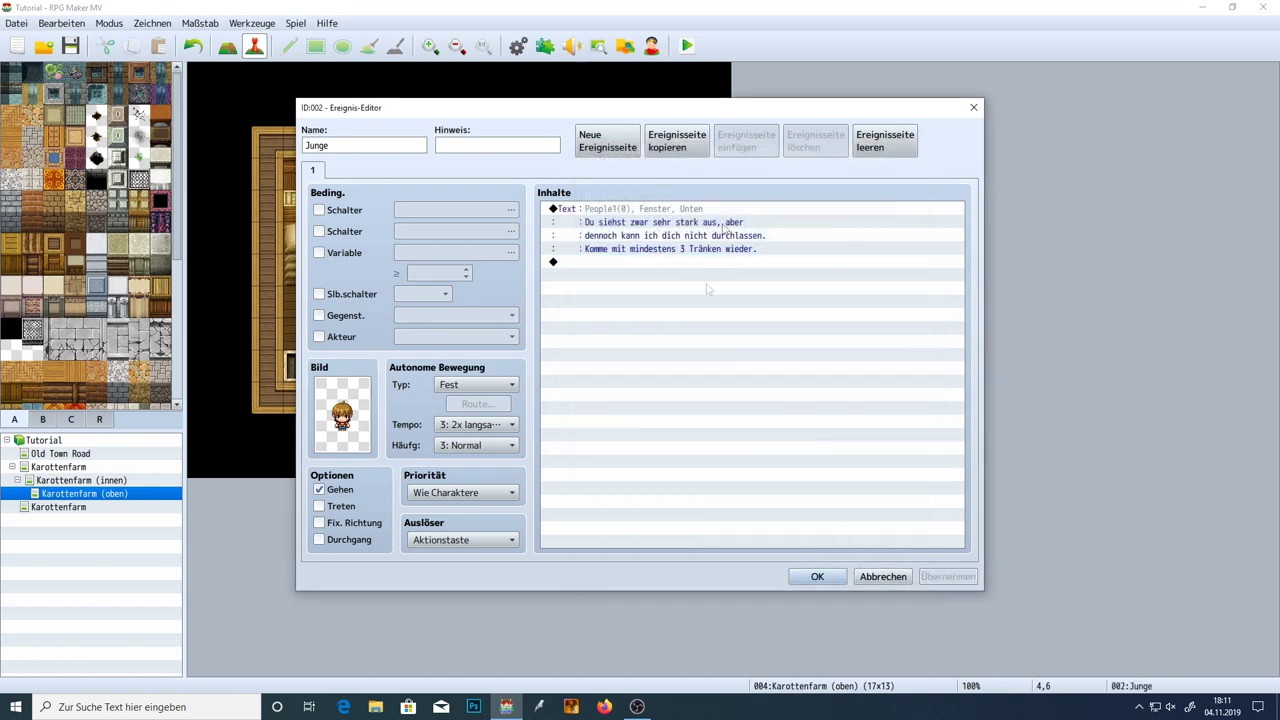
# Start a conditional branch below the dialogue text and base its condition on a variable
pyautogui.click(635, 262)
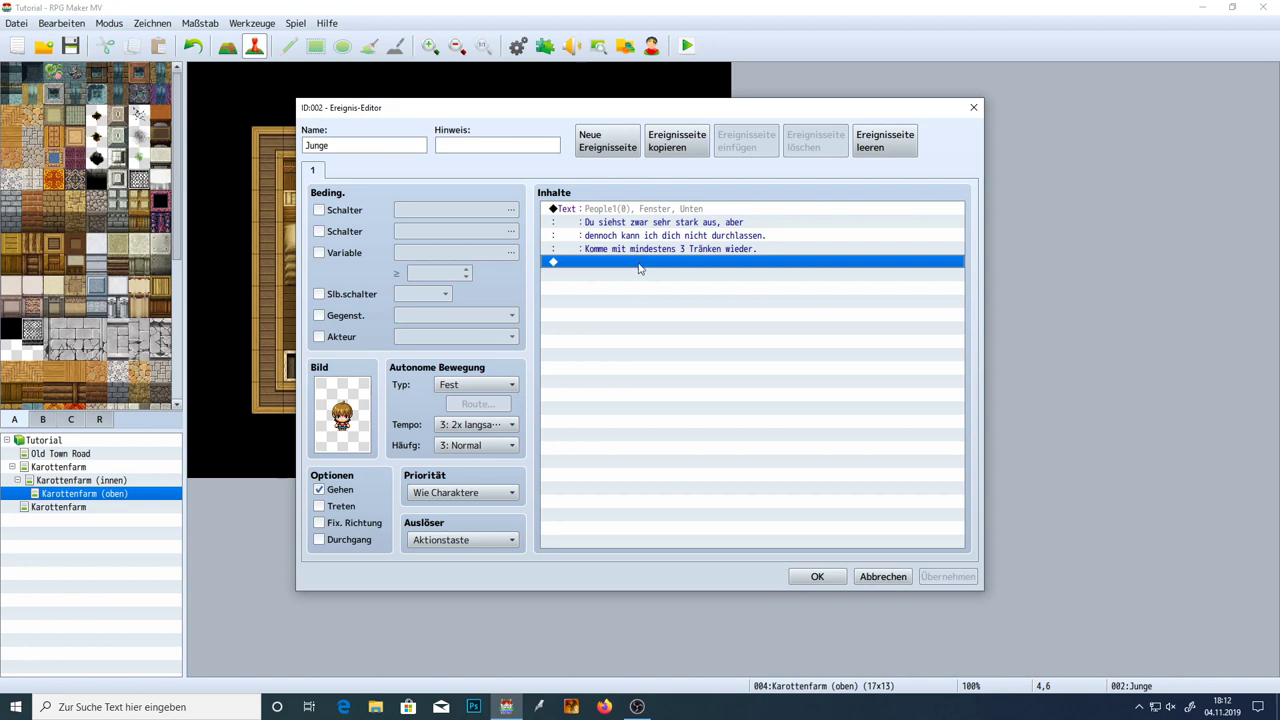
pyautogui.doubleClick(640, 262)
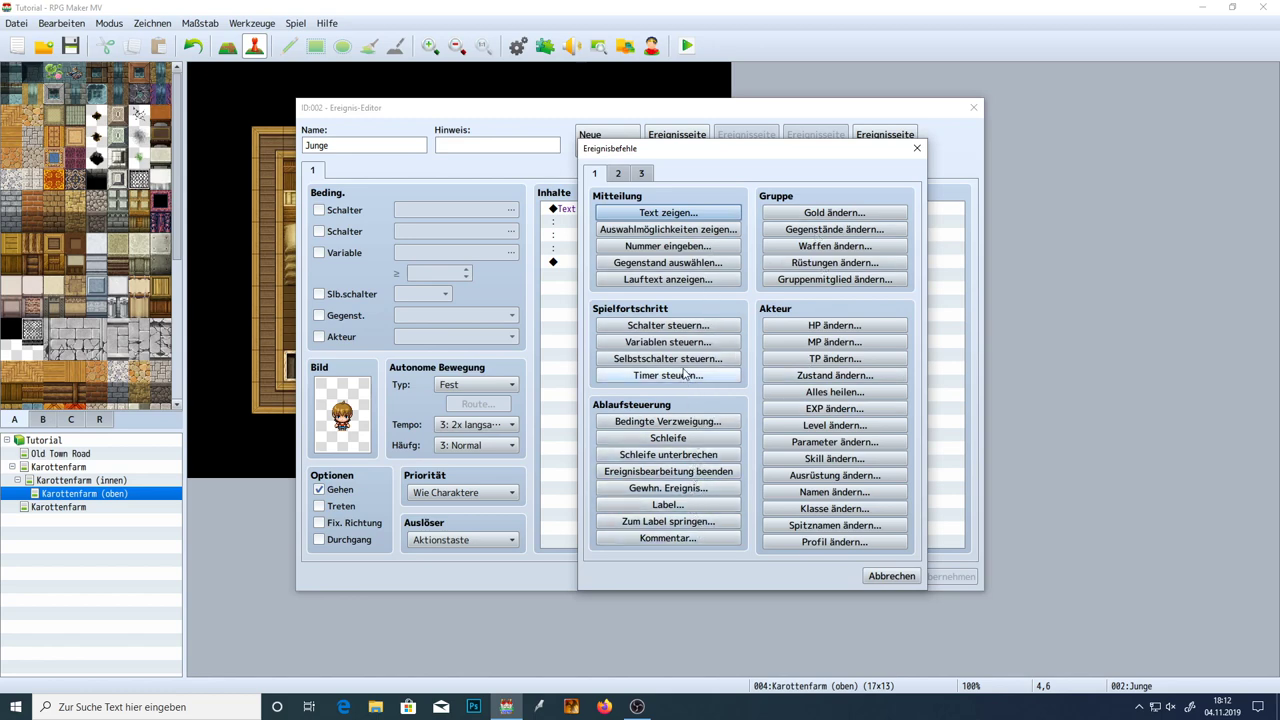
pyautogui.click(665, 423)
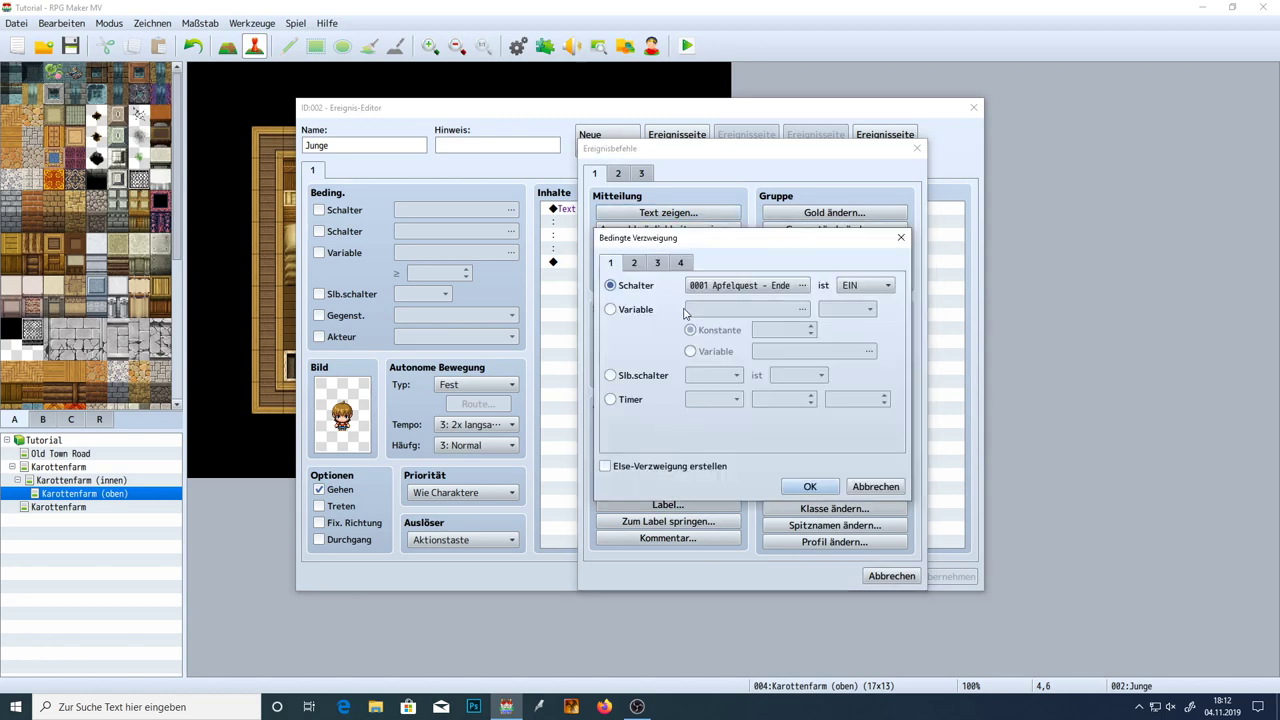
pyautogui.click(646, 313)
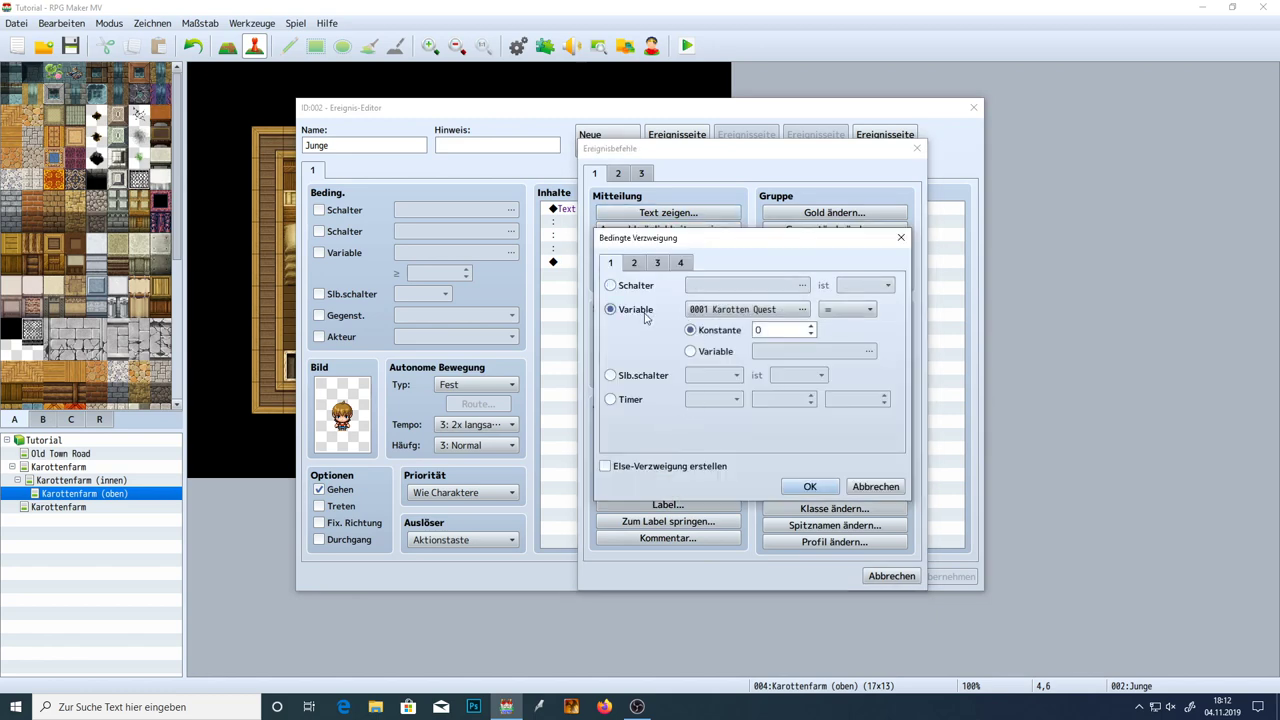
# Name variable 0009 "Item Besitzanzahl" and choose it as the variable checked by the branch
pyautogui.click(767, 314)
pyautogui.click(795, 317)
pyautogui.click(795, 330)
pyautogui.click(806, 498)
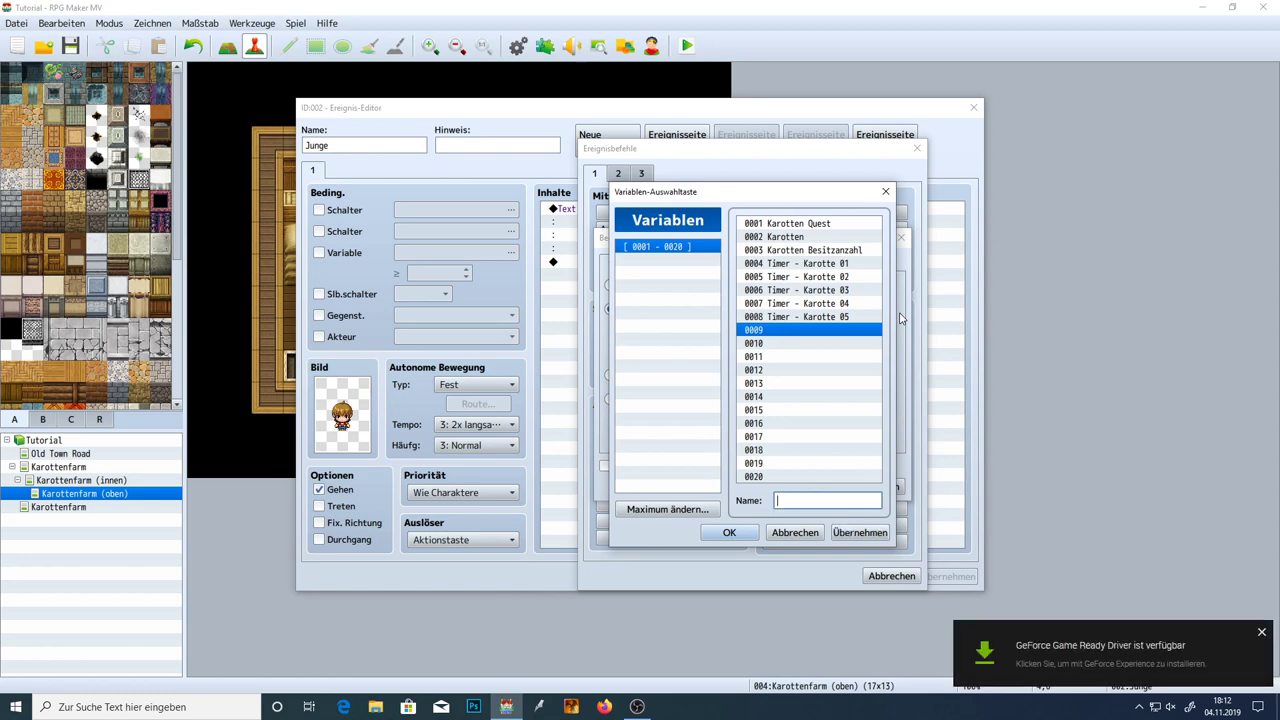
pyautogui.click(1261, 632)
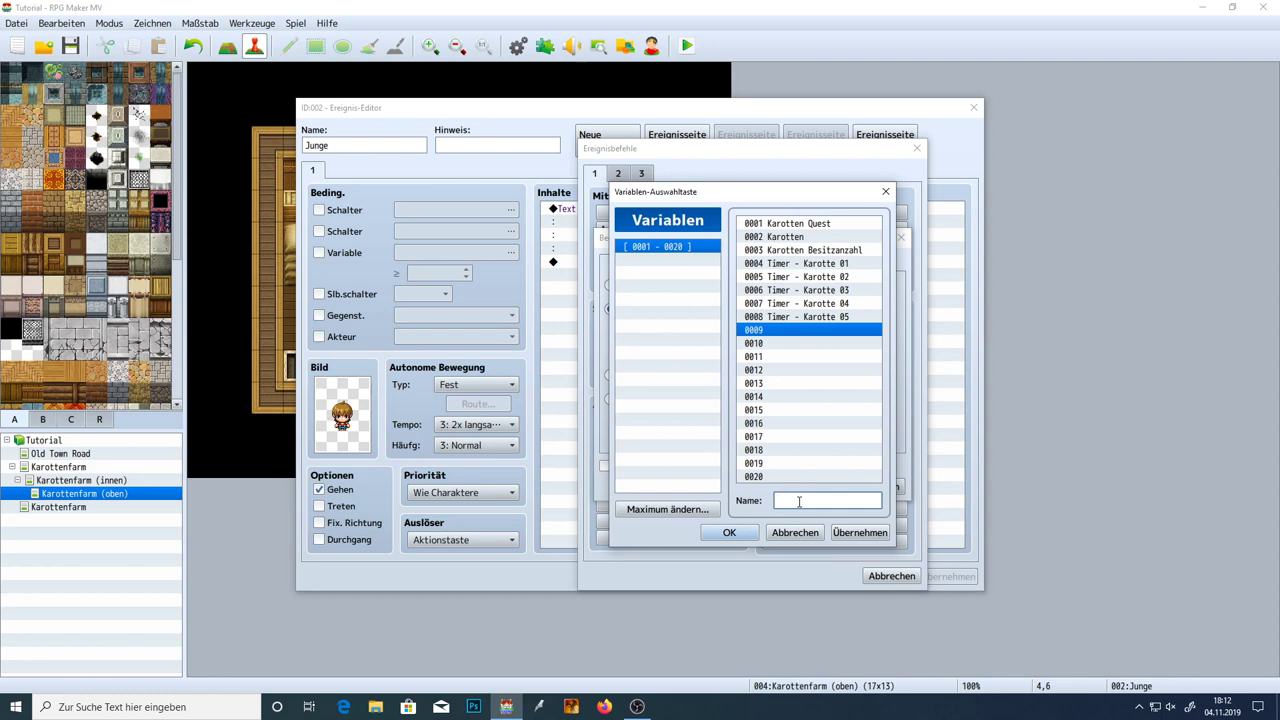
pyautogui.write('Item Besitzanzahl')
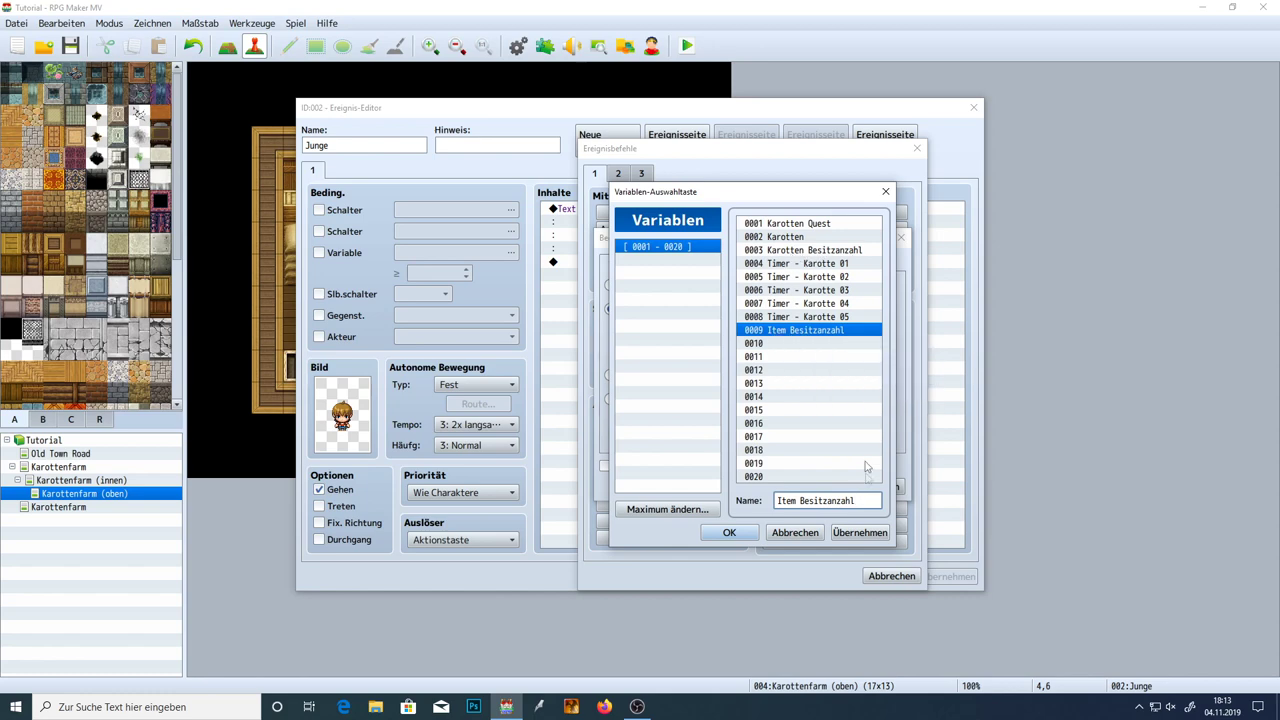
pyautogui.click(860, 532)
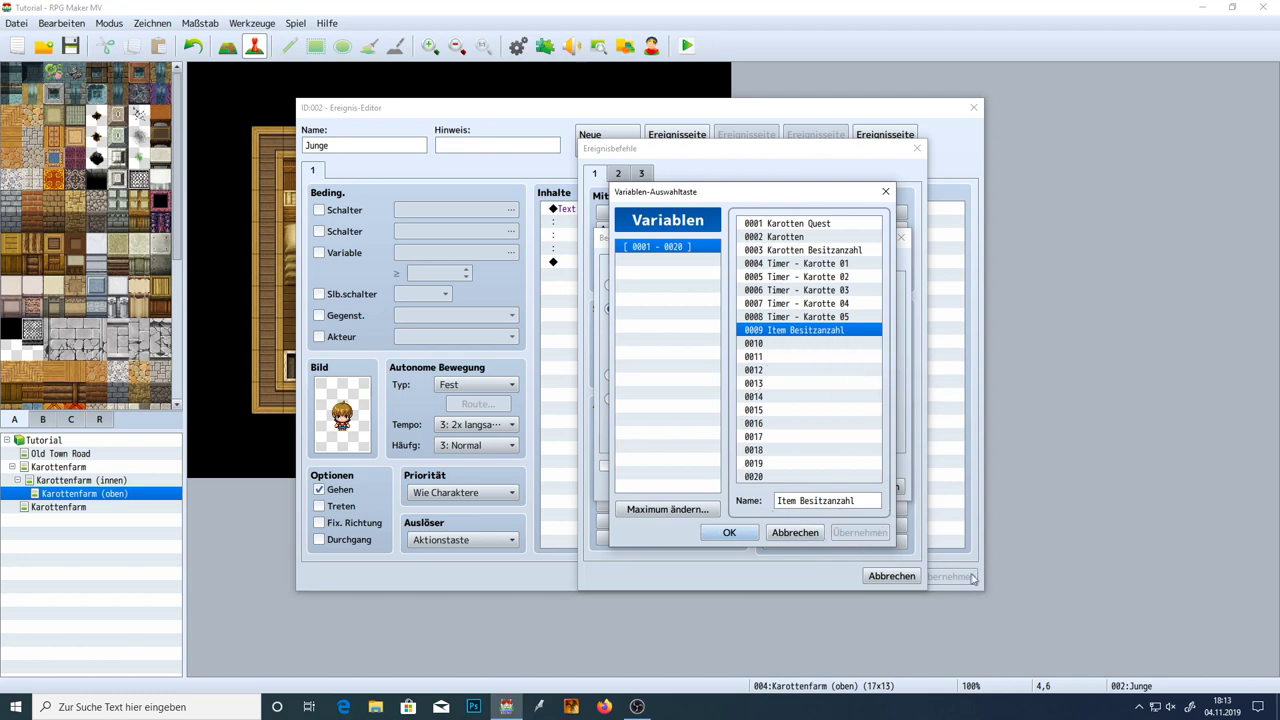
pyautogui.doubleClick(846, 501)
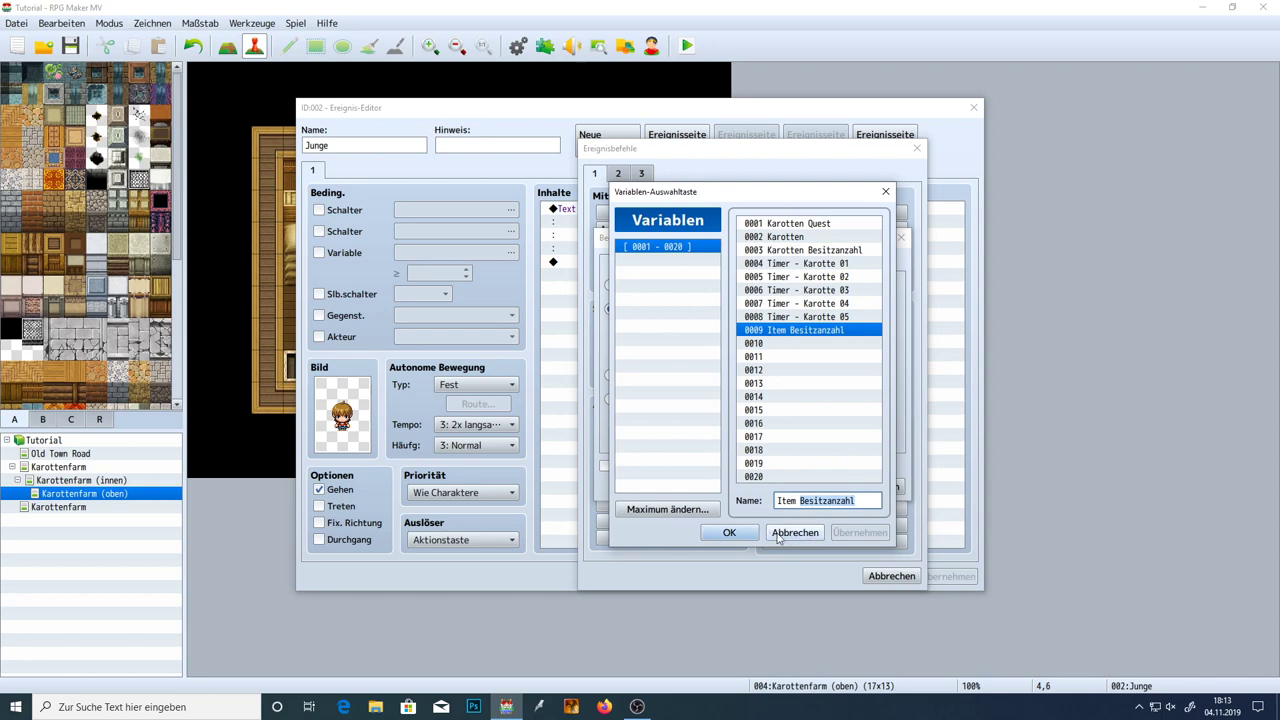
pyautogui.click(729, 532)
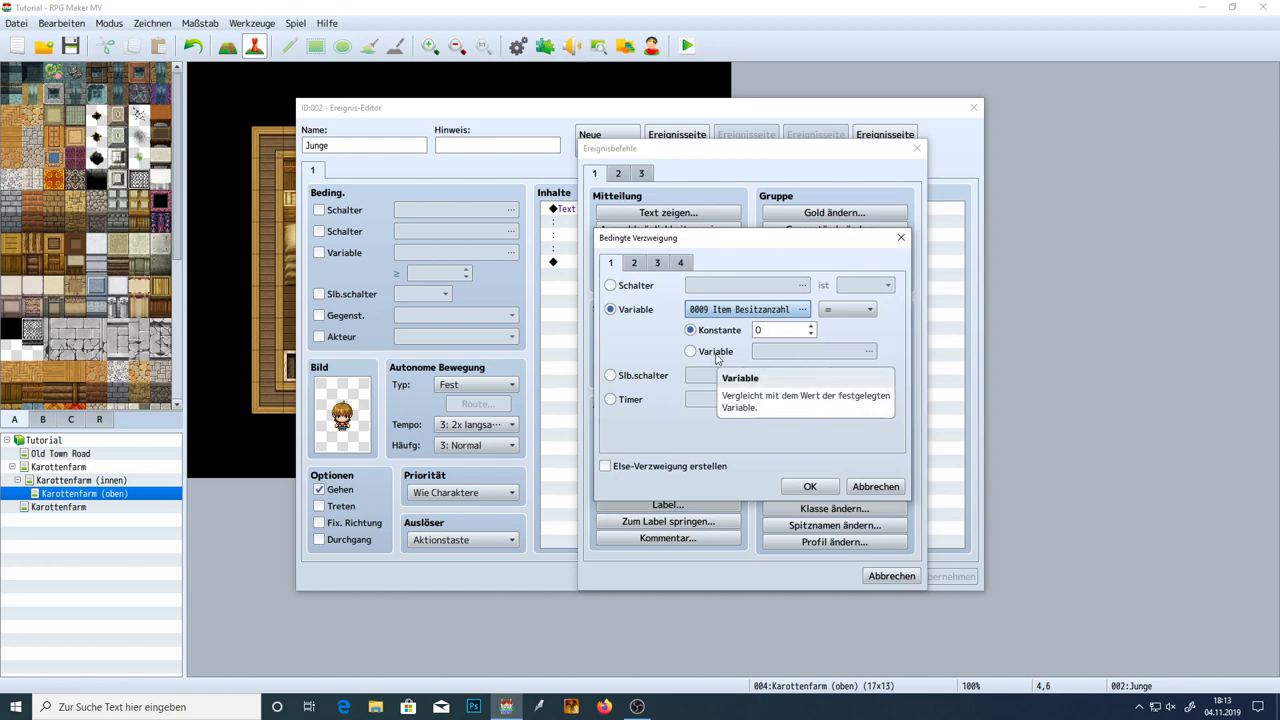
# Set the branch condition to greater than or equal to the constant 3 and add the branch
pyautogui.click(810, 326)
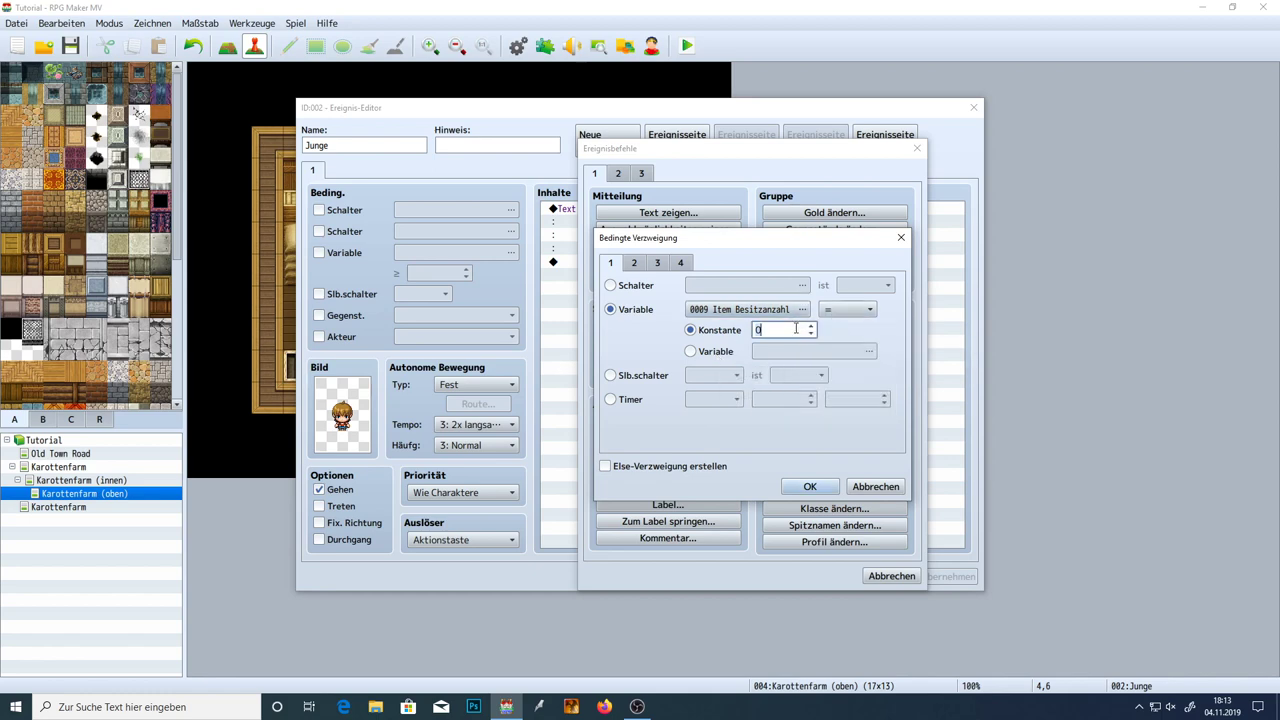
pyautogui.click(841, 311)
pyautogui.click(830, 341)
pyautogui.click(772, 326)
pyautogui.click(810, 486)
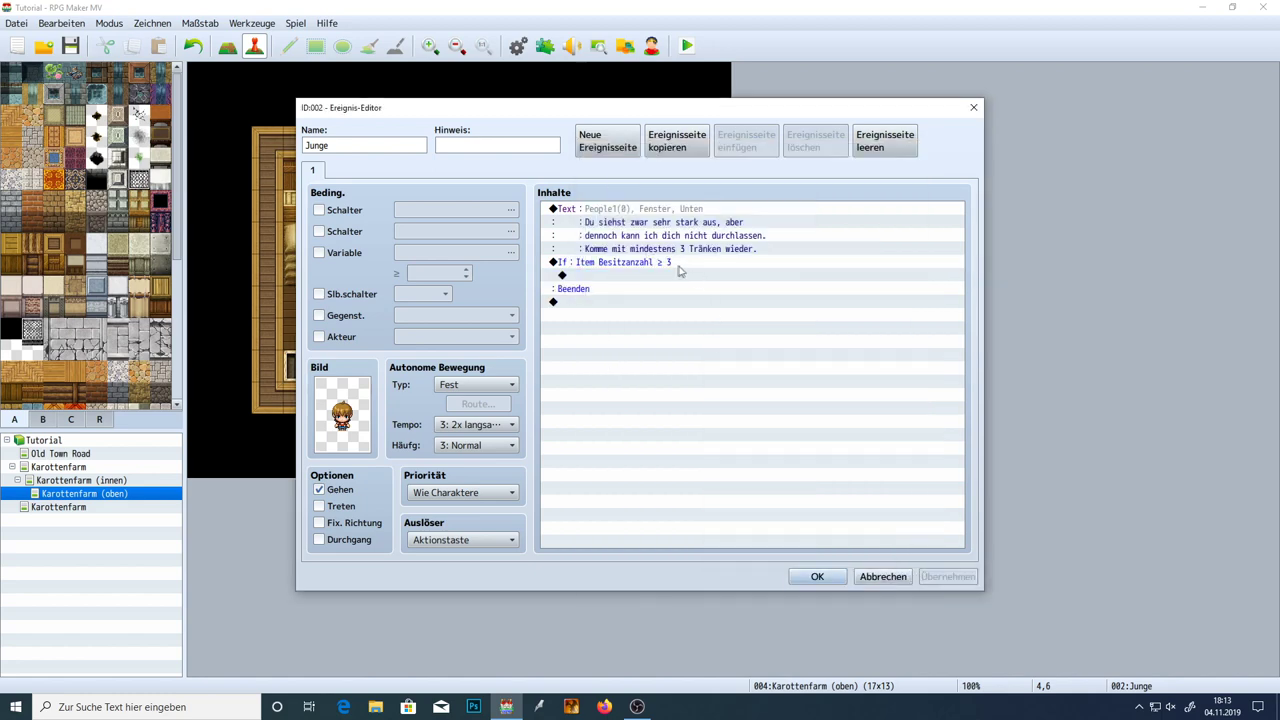
pyautogui.doubleClick(669, 263)
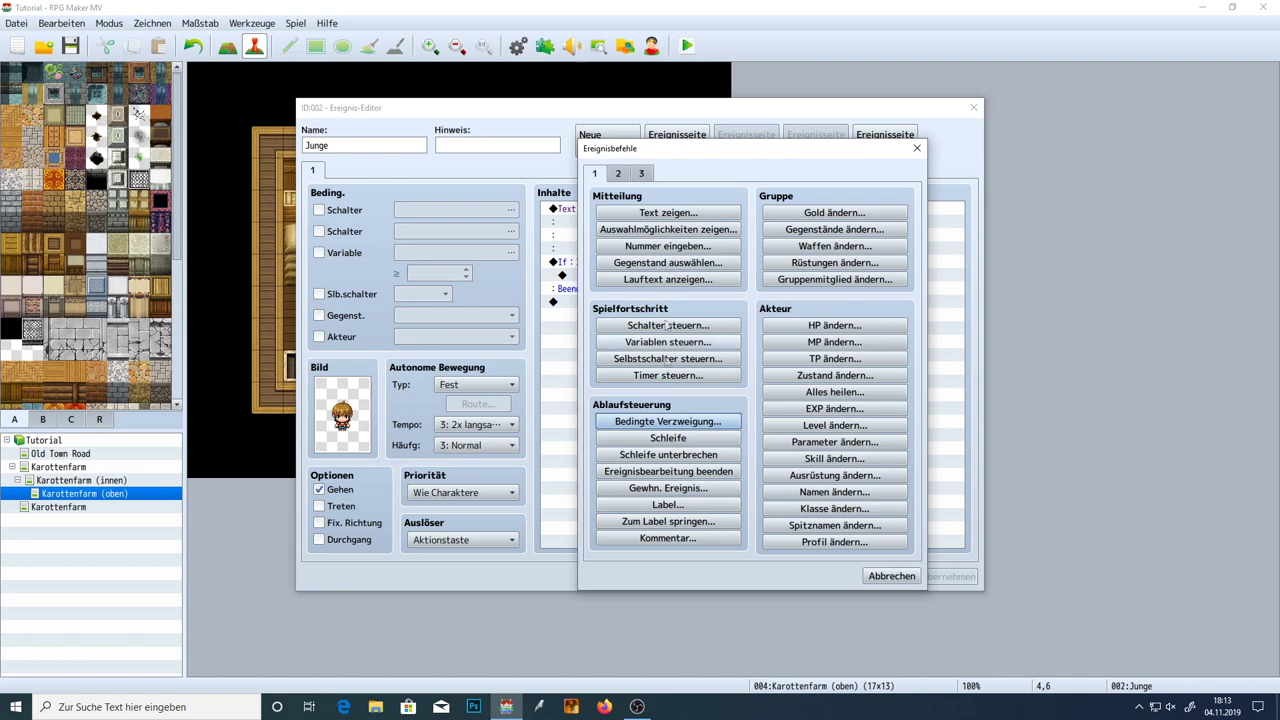
pyautogui.click(676, 344)
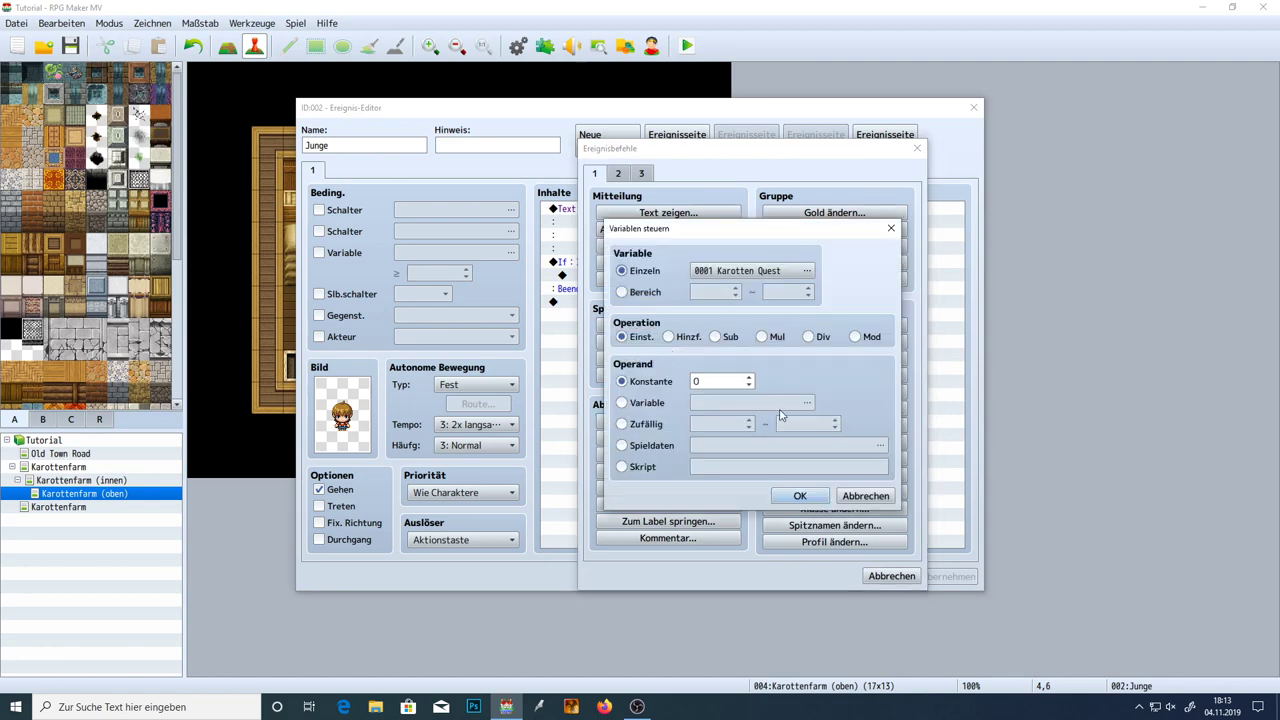
pyautogui.click(740, 271)
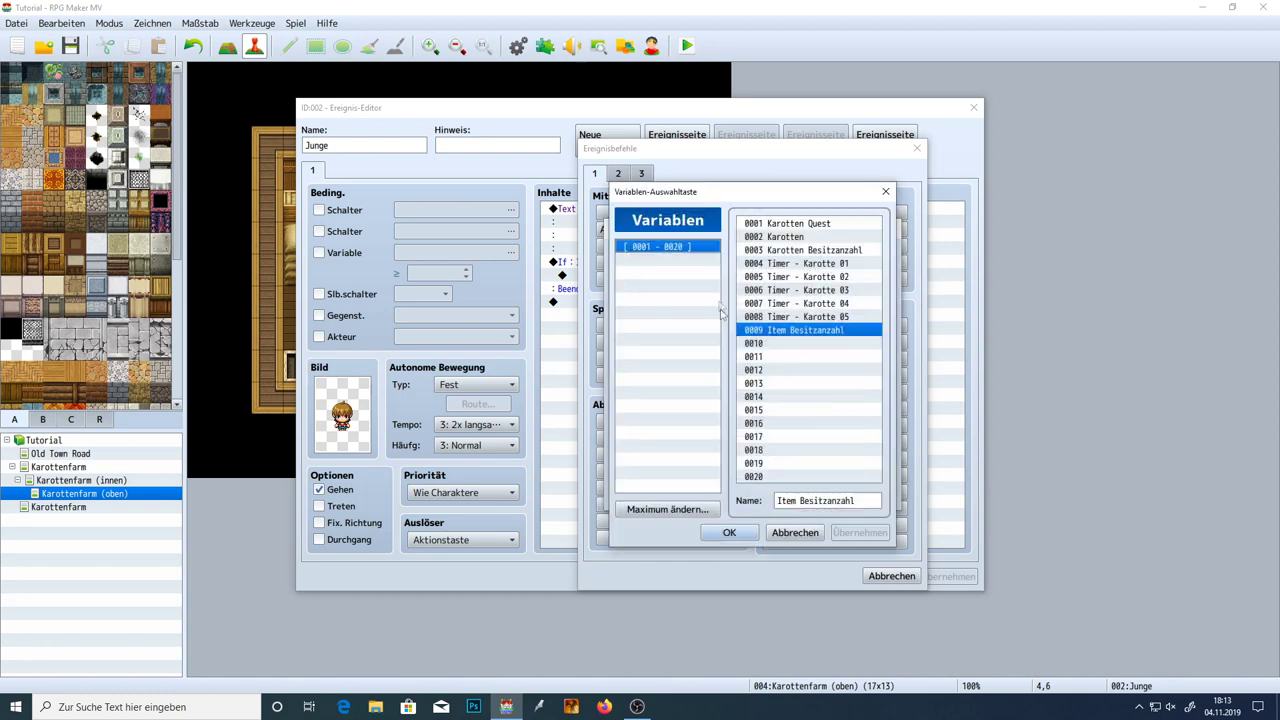
pyautogui.click(773, 336)
pyautogui.doubleClick(773, 331)
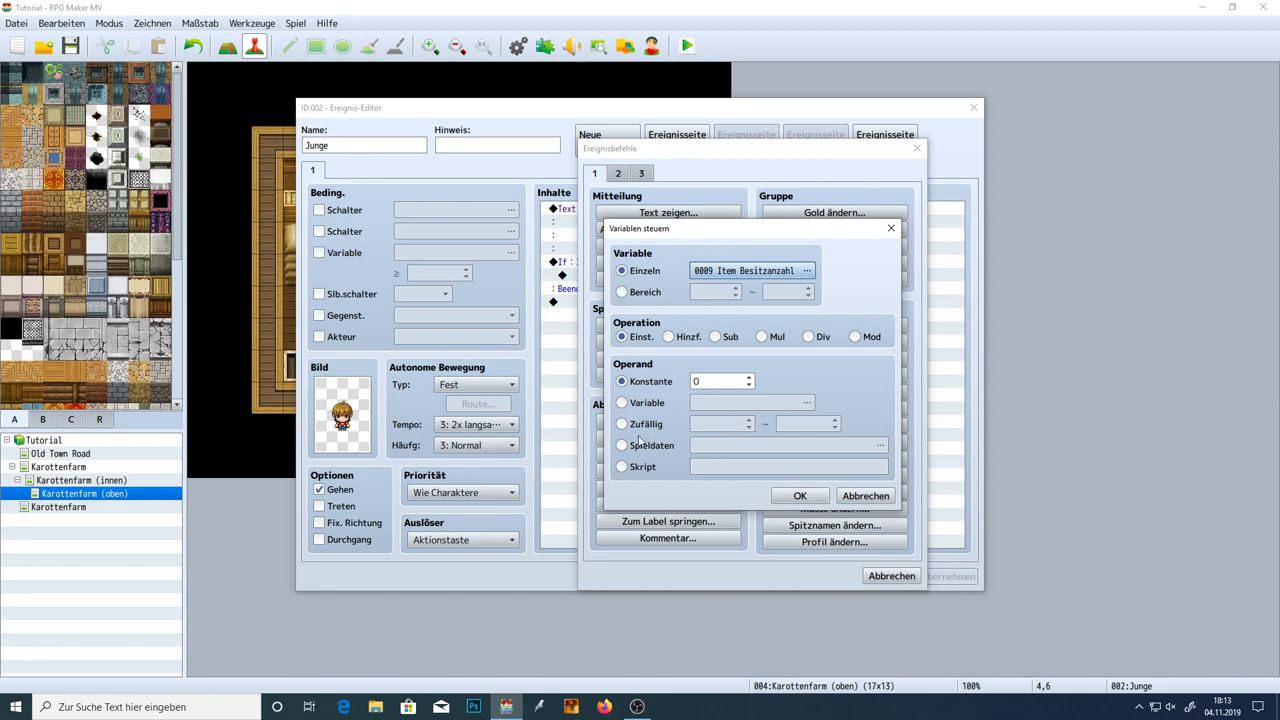
pyautogui.click(635, 445)
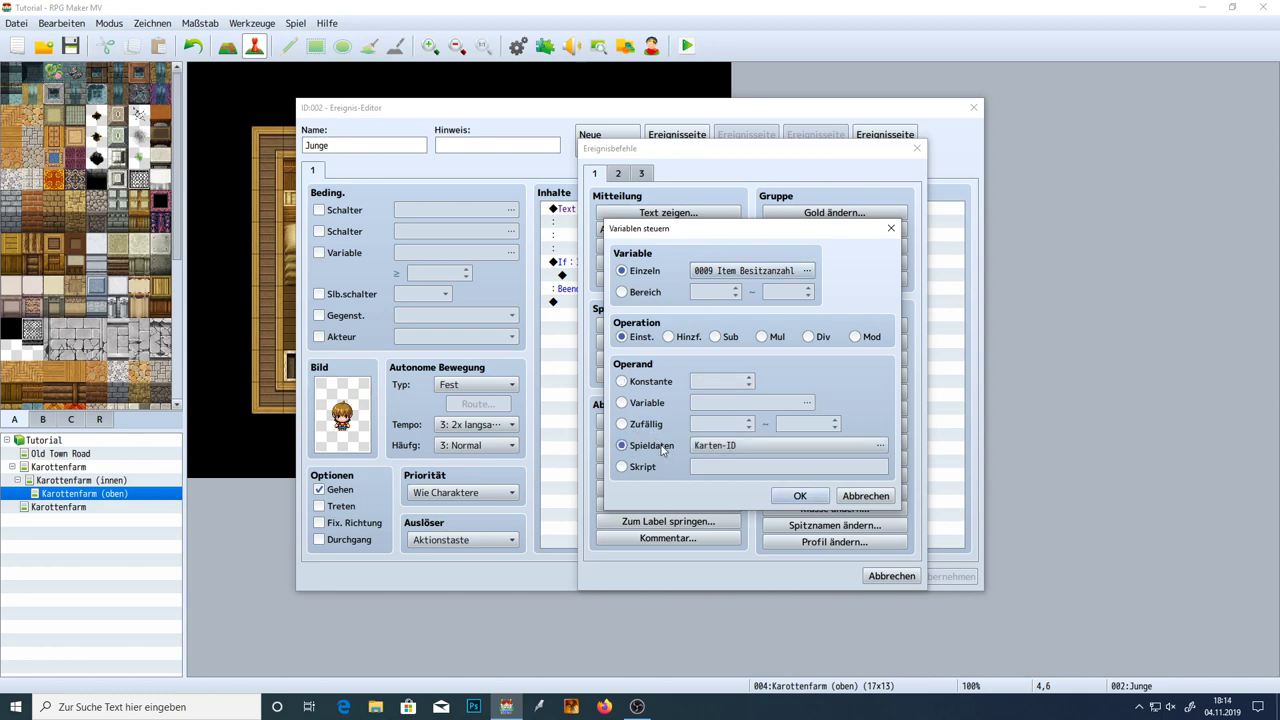
pyautogui.click(891, 228)
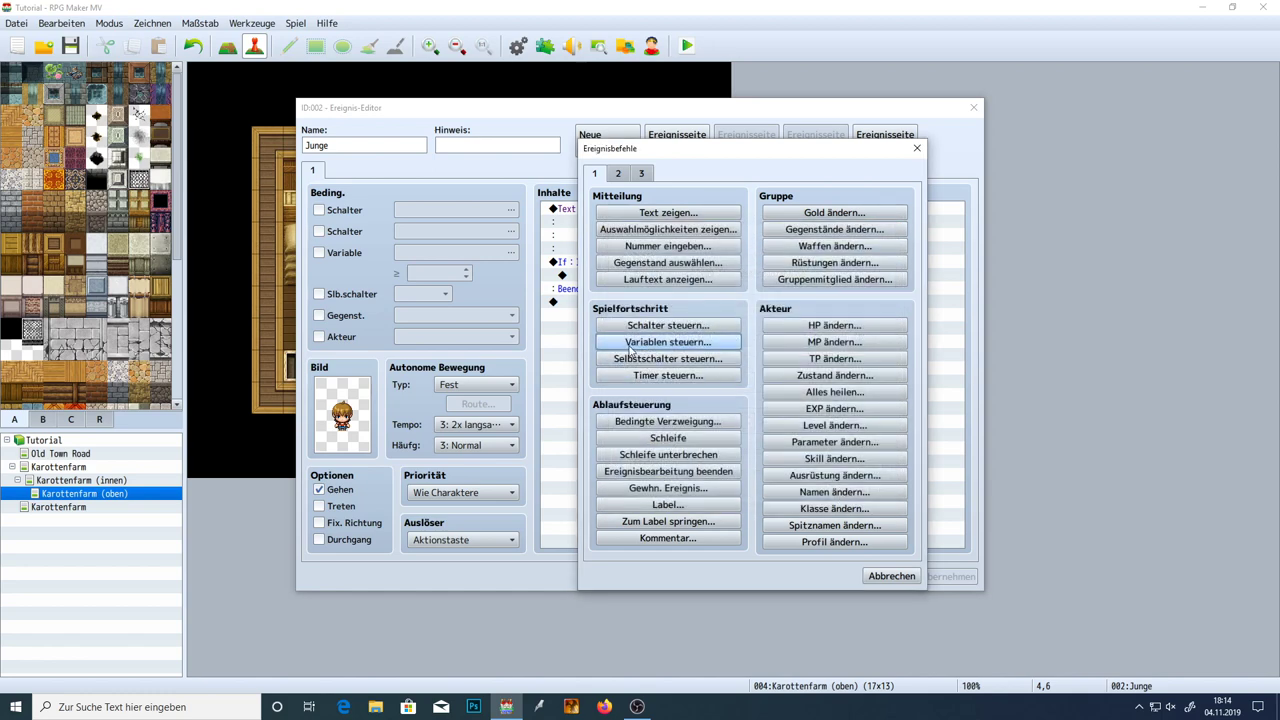
# Start a variable control command above the conditional branch and choose variable 0009 "Item Besitzanzahl"
pyautogui.click(680, 347)
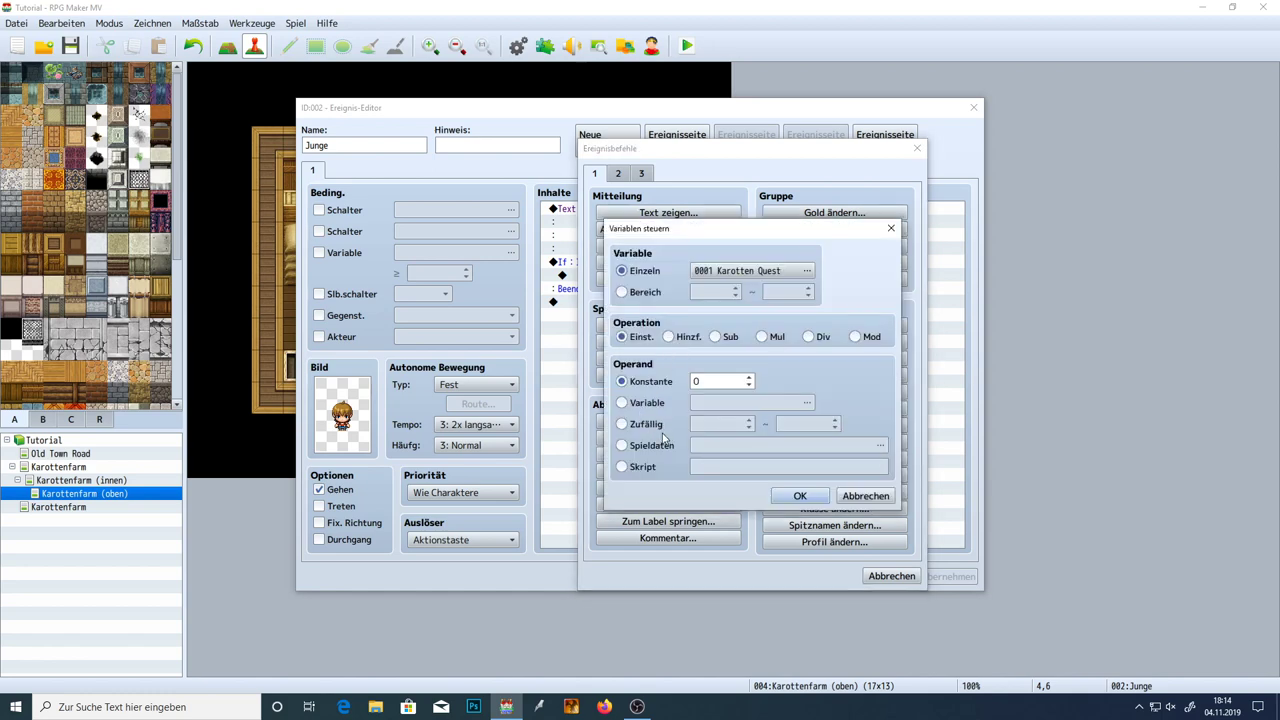
pyautogui.click(700, 272)
pyautogui.click(772, 330)
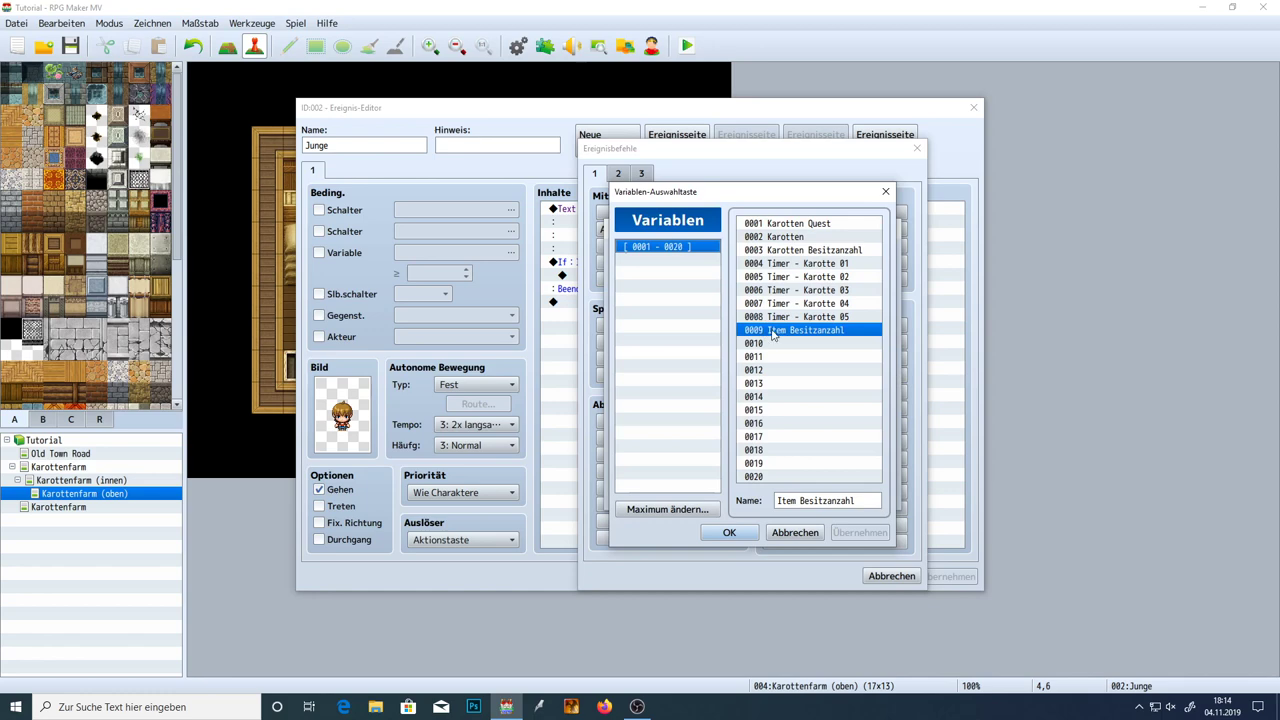
pyautogui.doubleClick(772, 330)
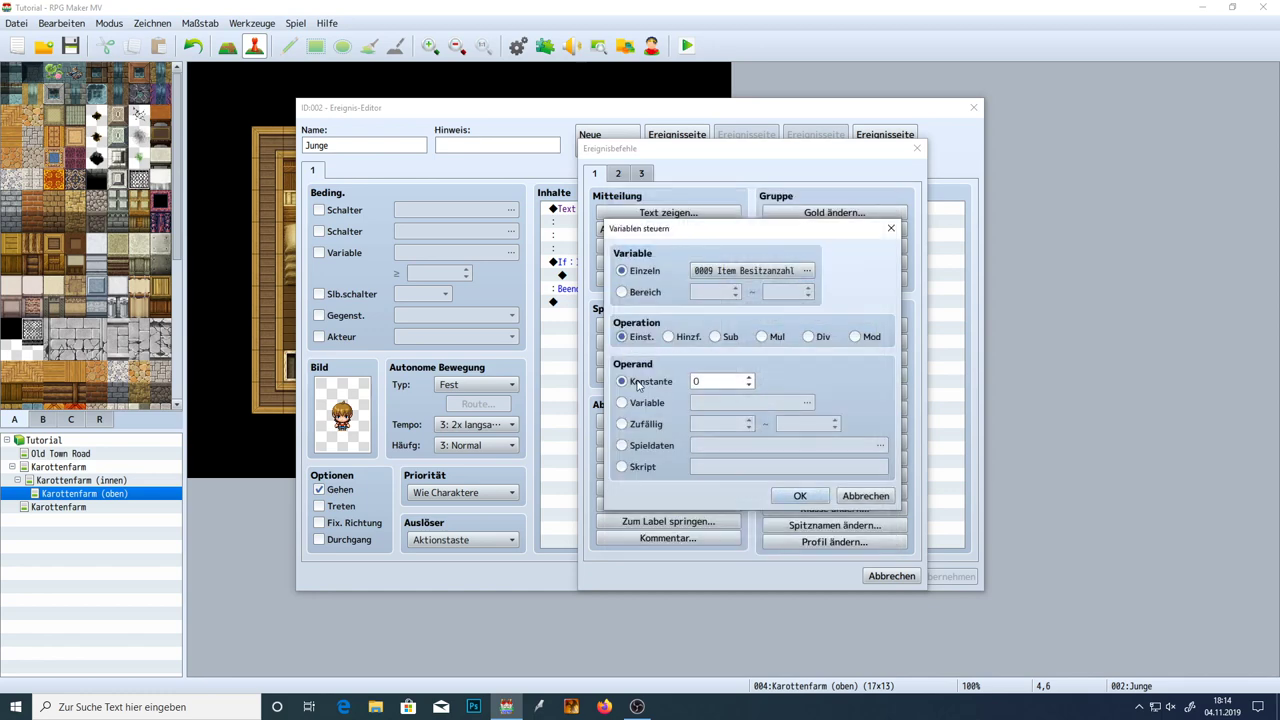
# Set the variable from game data to the owned quantity of item 0001 Trank and apply the event changes
pyautogui.click(621, 445)
pyautogui.click(731, 445)
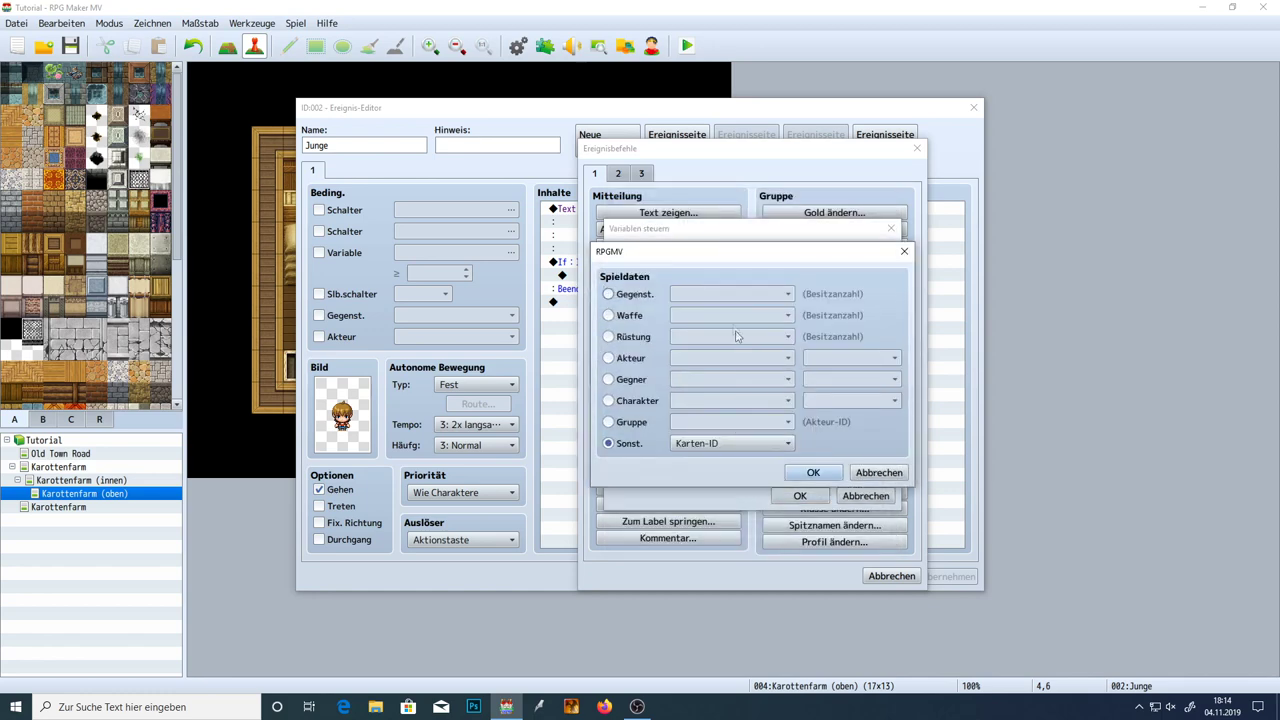
pyautogui.click(628, 296)
pyautogui.click(705, 295)
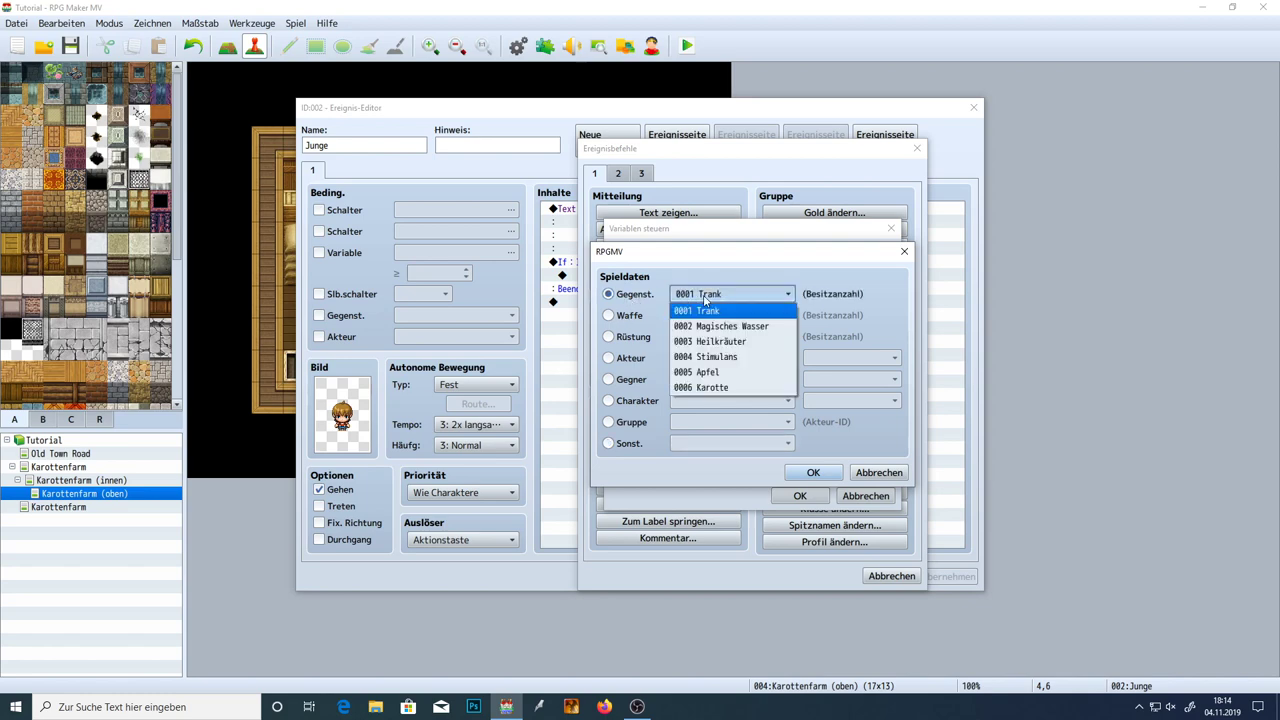
pyautogui.click(705, 310)
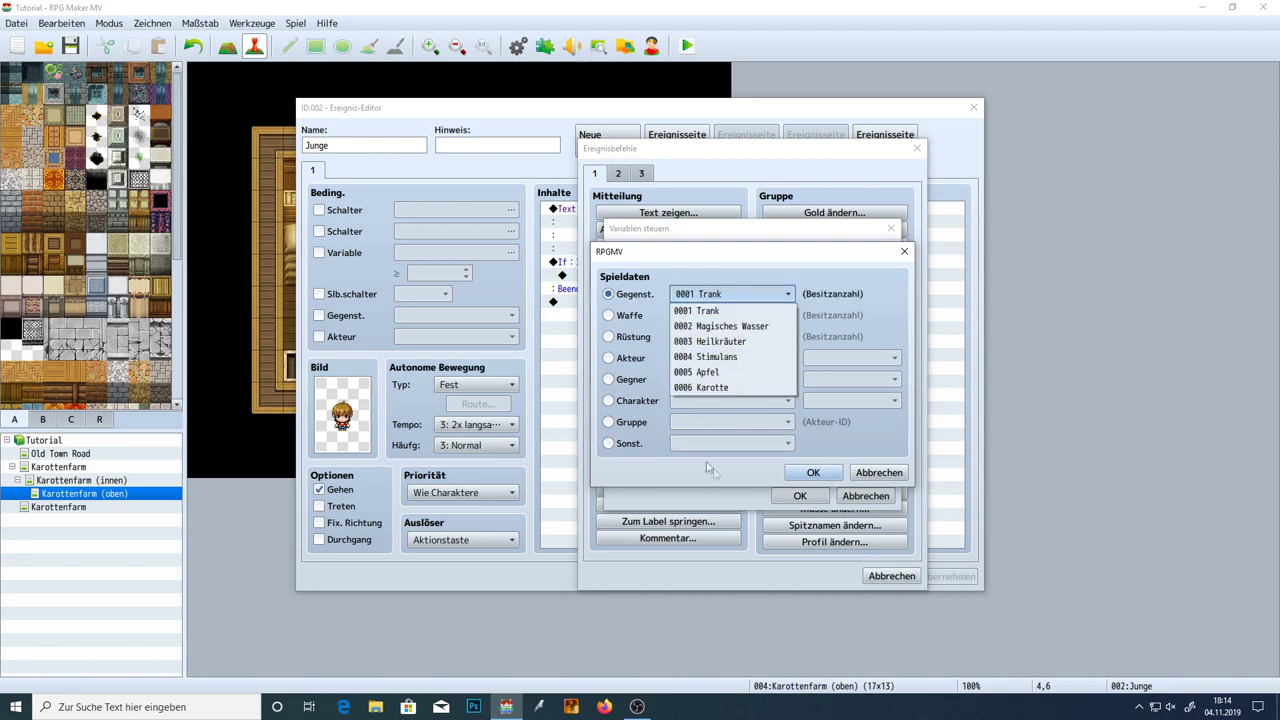
pyautogui.click(703, 311)
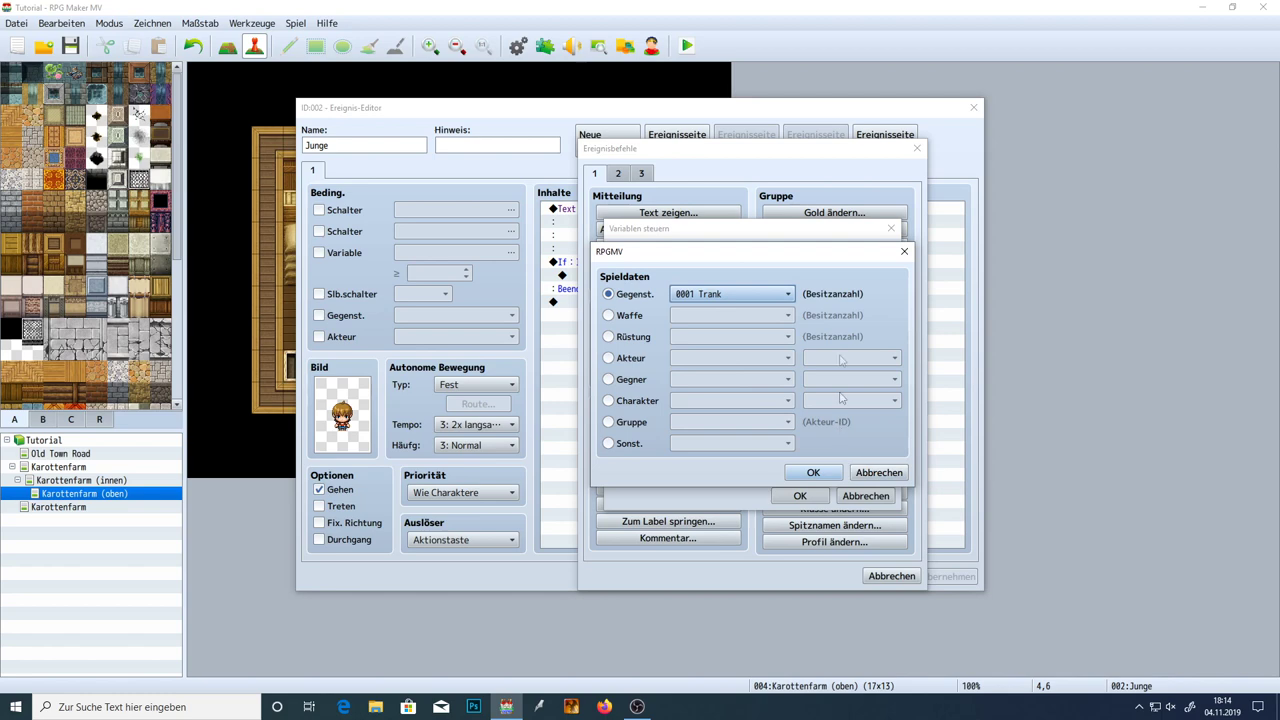
pyautogui.click(813, 472)
pyautogui.click(800, 495)
pyautogui.click(945, 577)
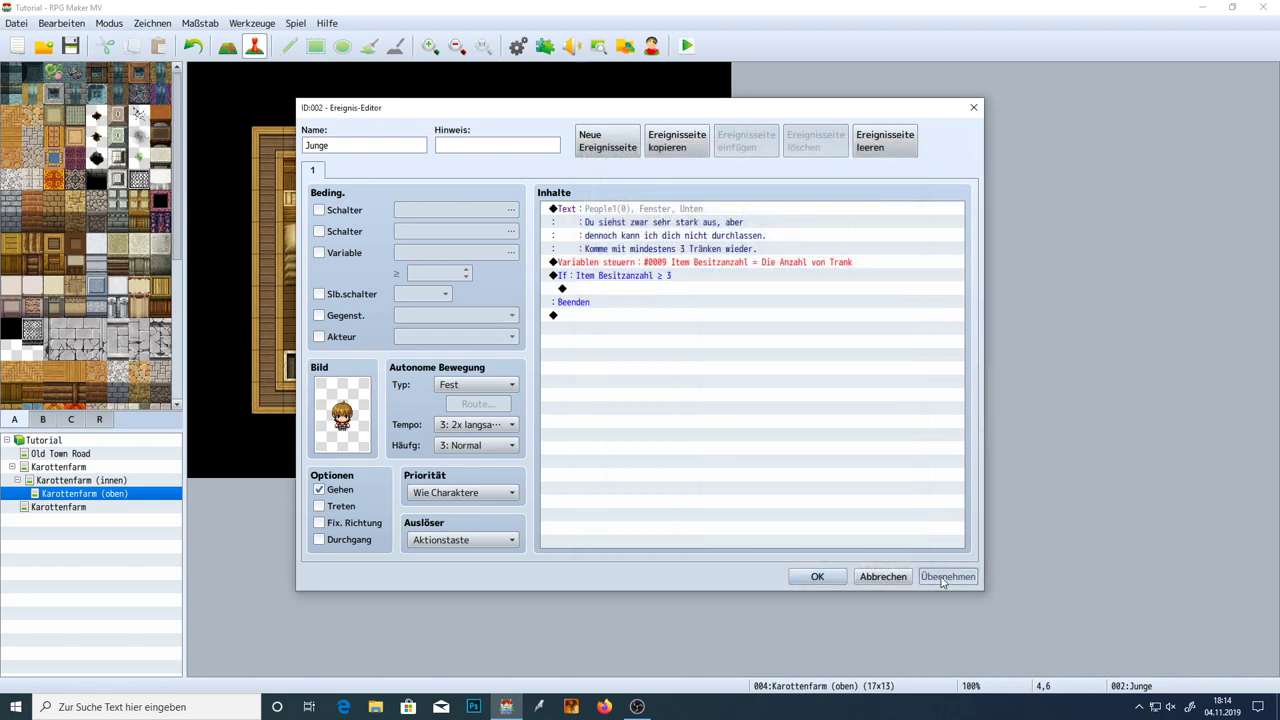
# Edit the conditional branch on "Item Besitzanzahl" to include an Else branch
pyautogui.click(692, 264)
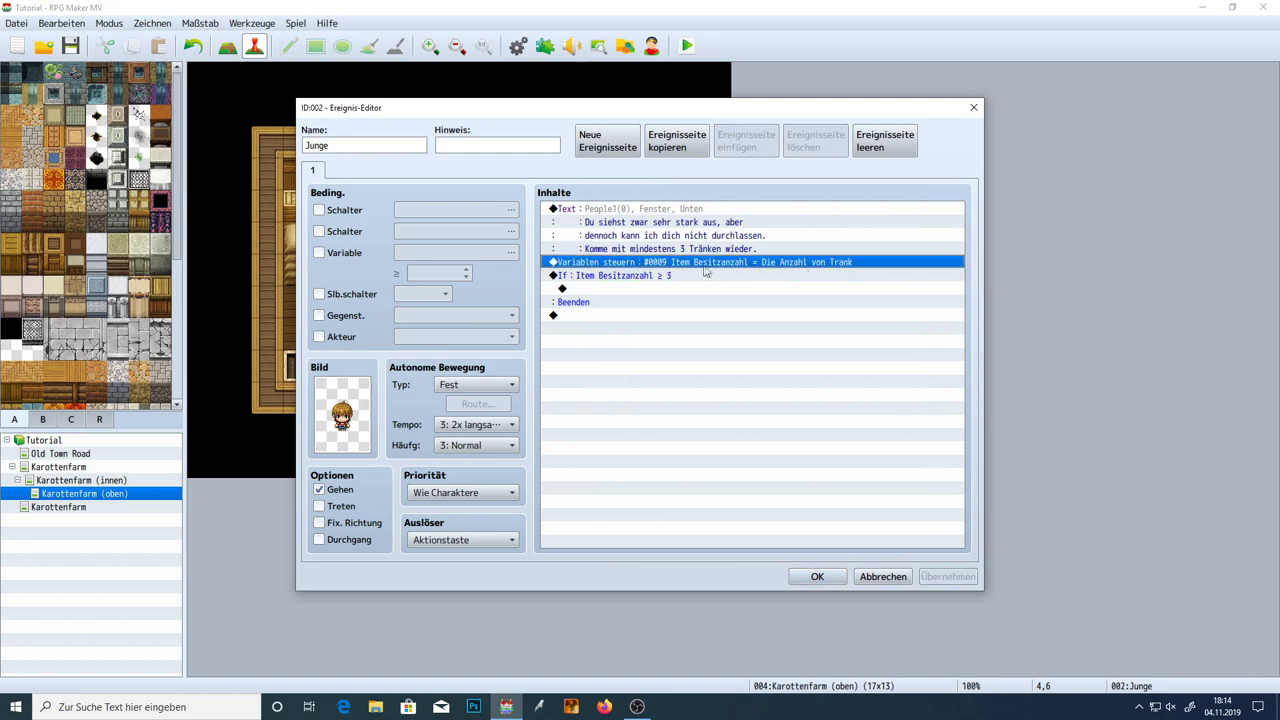
pyautogui.click(600, 277)
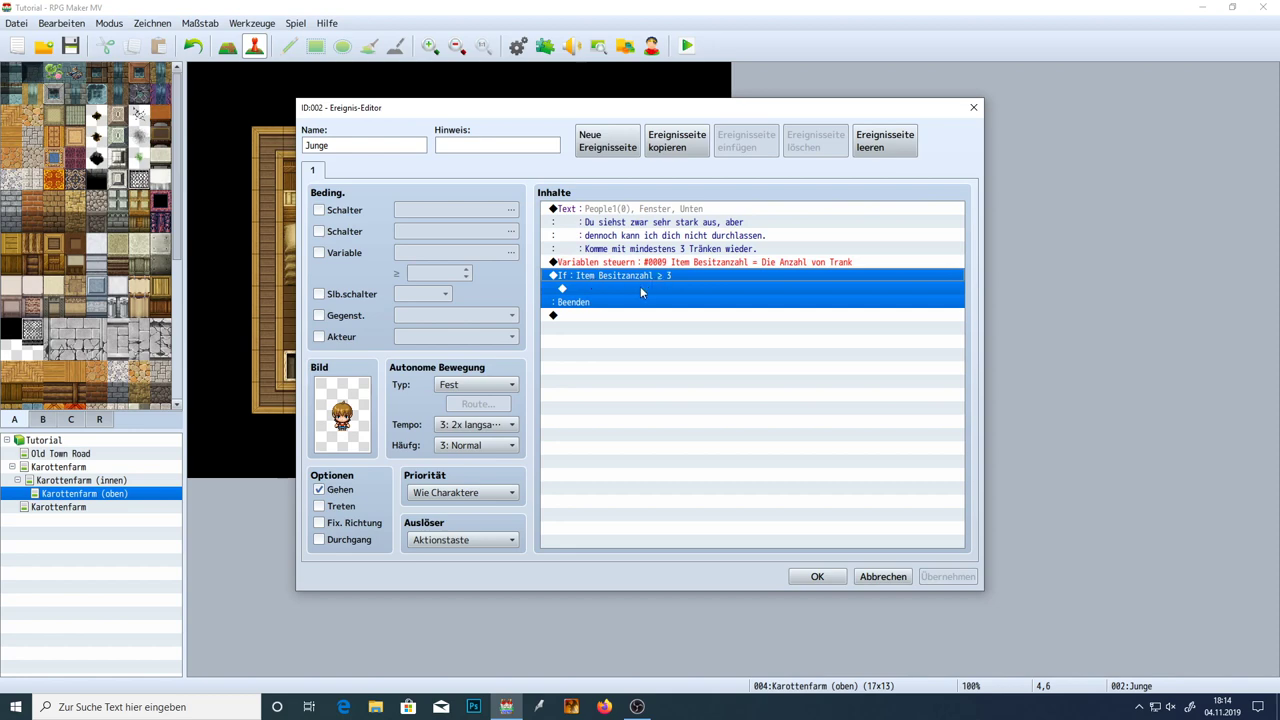
pyautogui.doubleClick(623, 276)
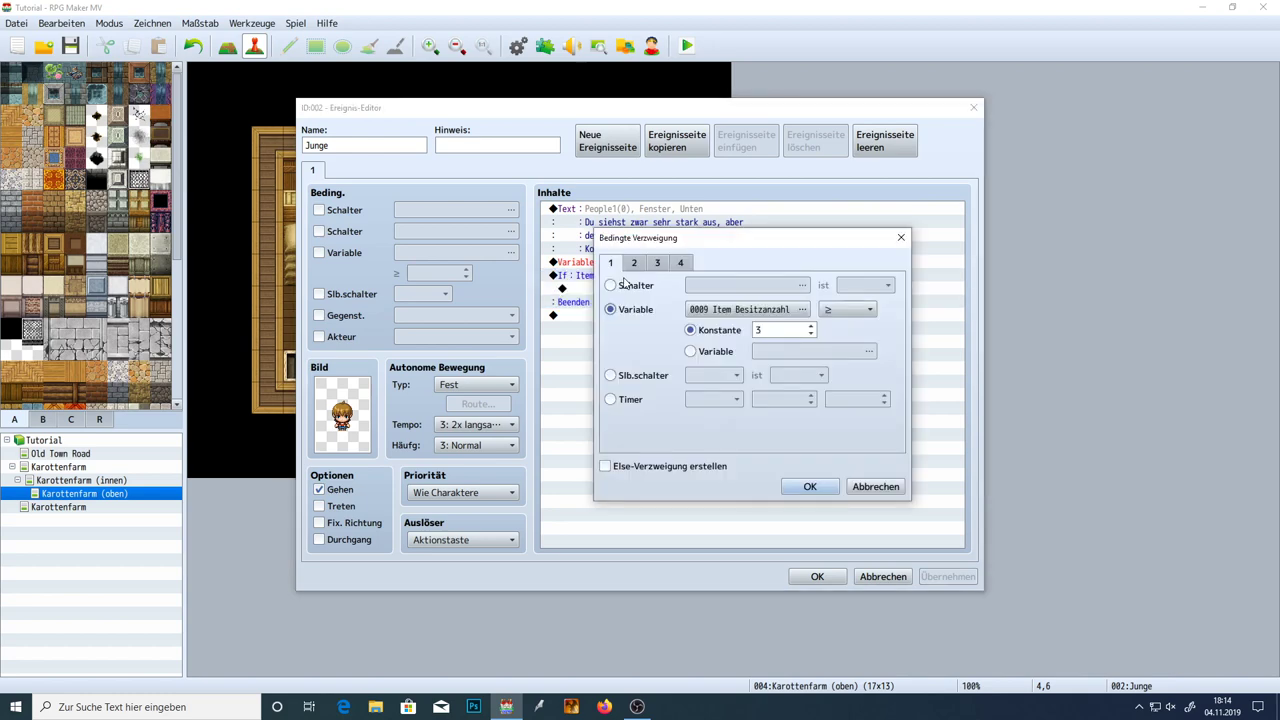
pyautogui.click(616, 467)
pyautogui.click(809, 486)
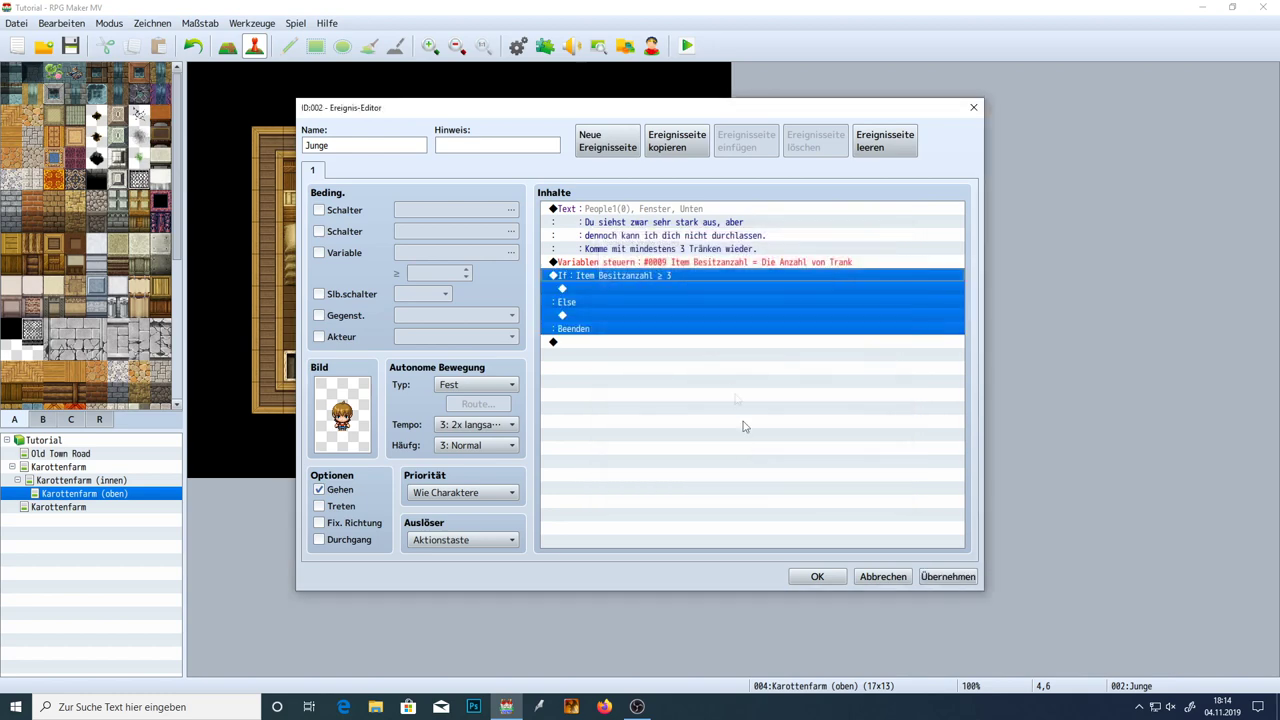
# Move the boy's refusal message into the Else branch and apply the event changes
pyautogui.click(685, 215)
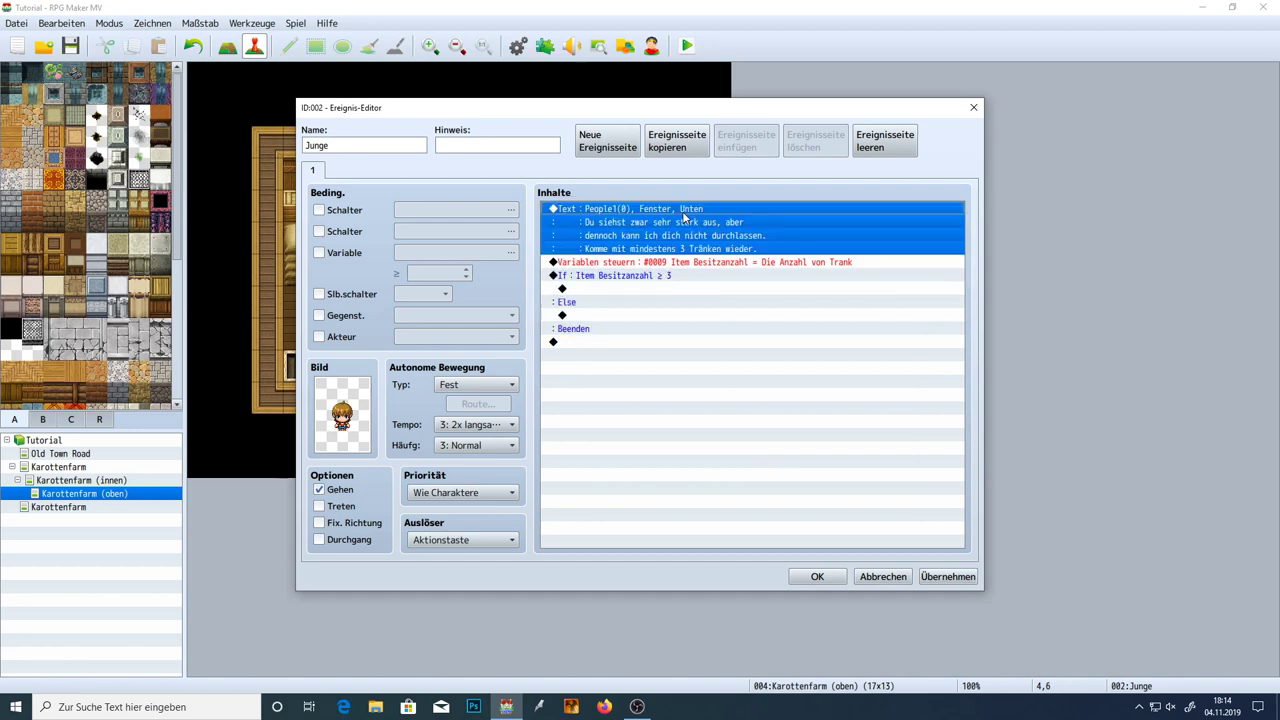
pyautogui.hotkey('ctrl', 'x')
pyautogui.click(577, 260)
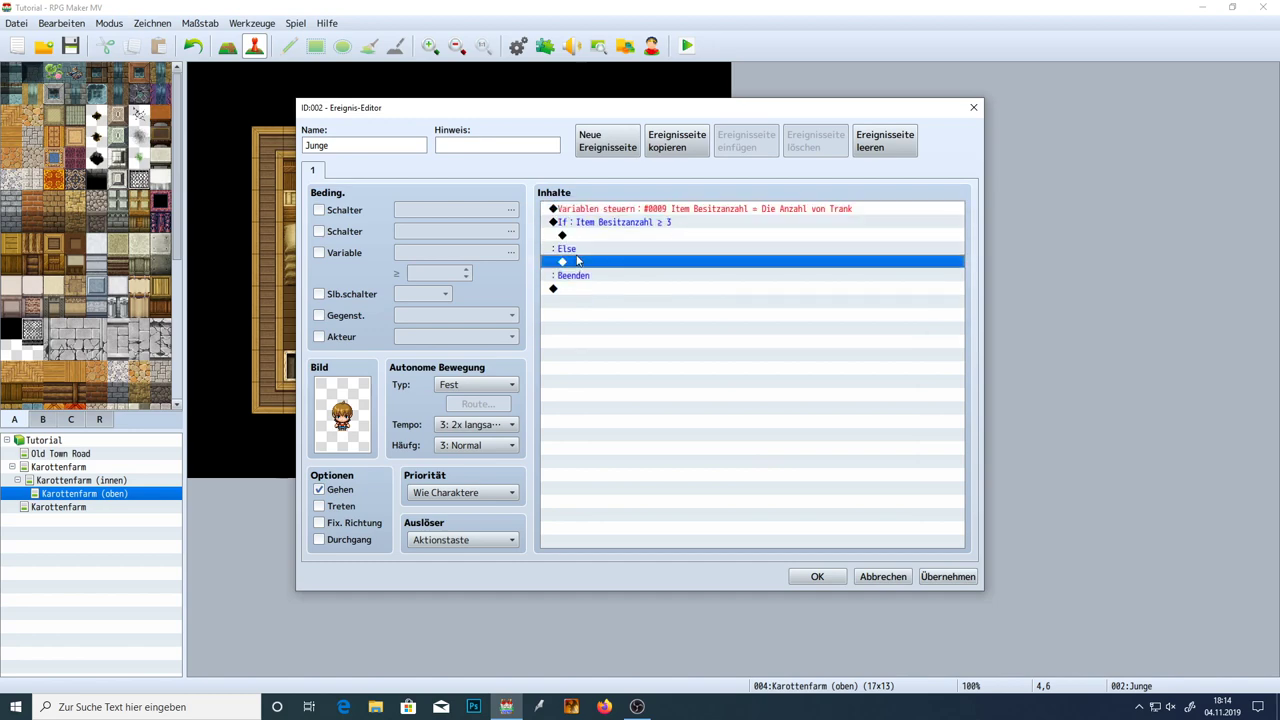
pyautogui.hotkey('ctrl', 'v')
pyautogui.click(948, 576)
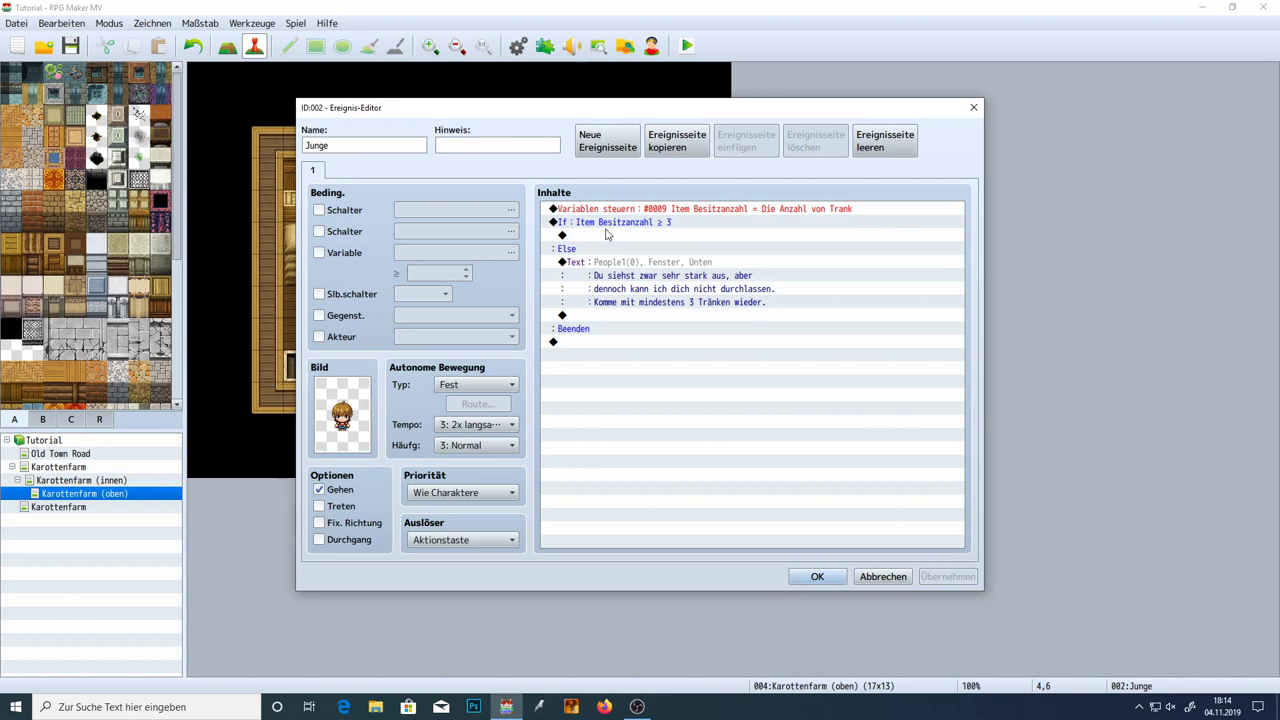
# Copy the refusal message from the Else branch into the empty If branch
pyautogui.rightClick(640, 264)
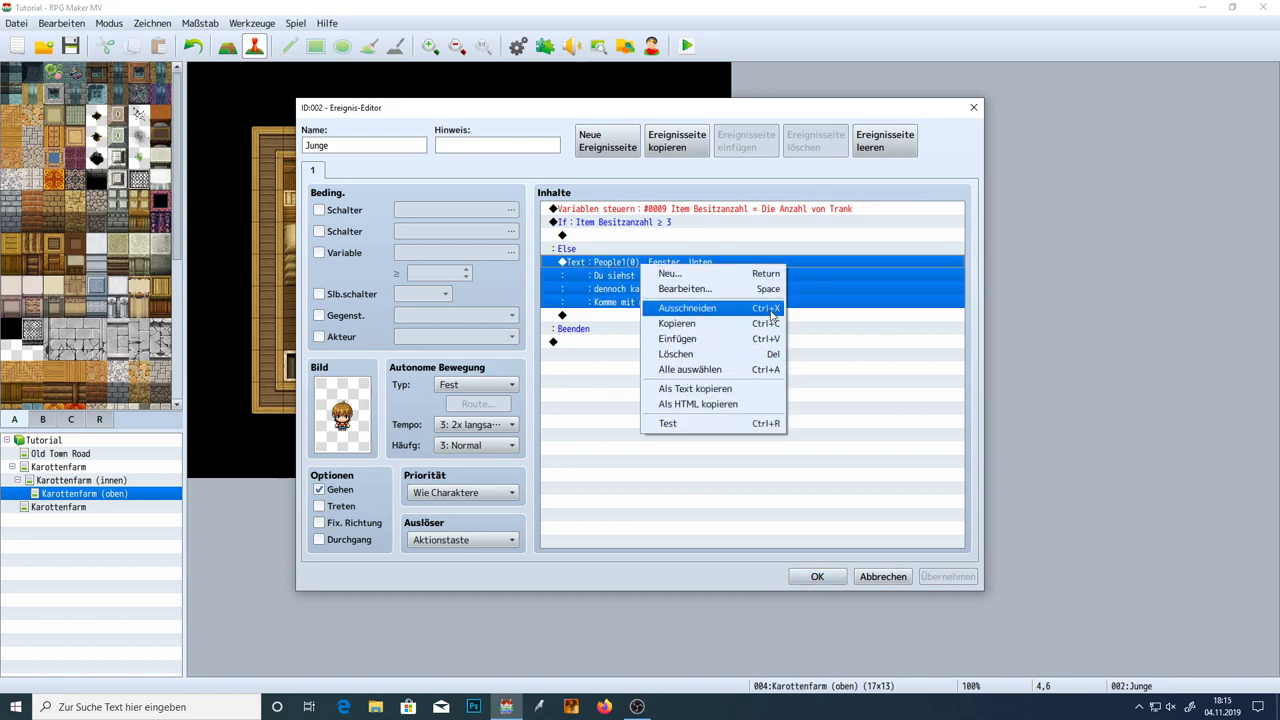
pyautogui.click(622, 263)
pyautogui.click(608, 235)
pyautogui.hotkey('ctrl', 'v')
# Open the copied message in the If branch and clear its entire text
pyautogui.doubleClick(625, 265)
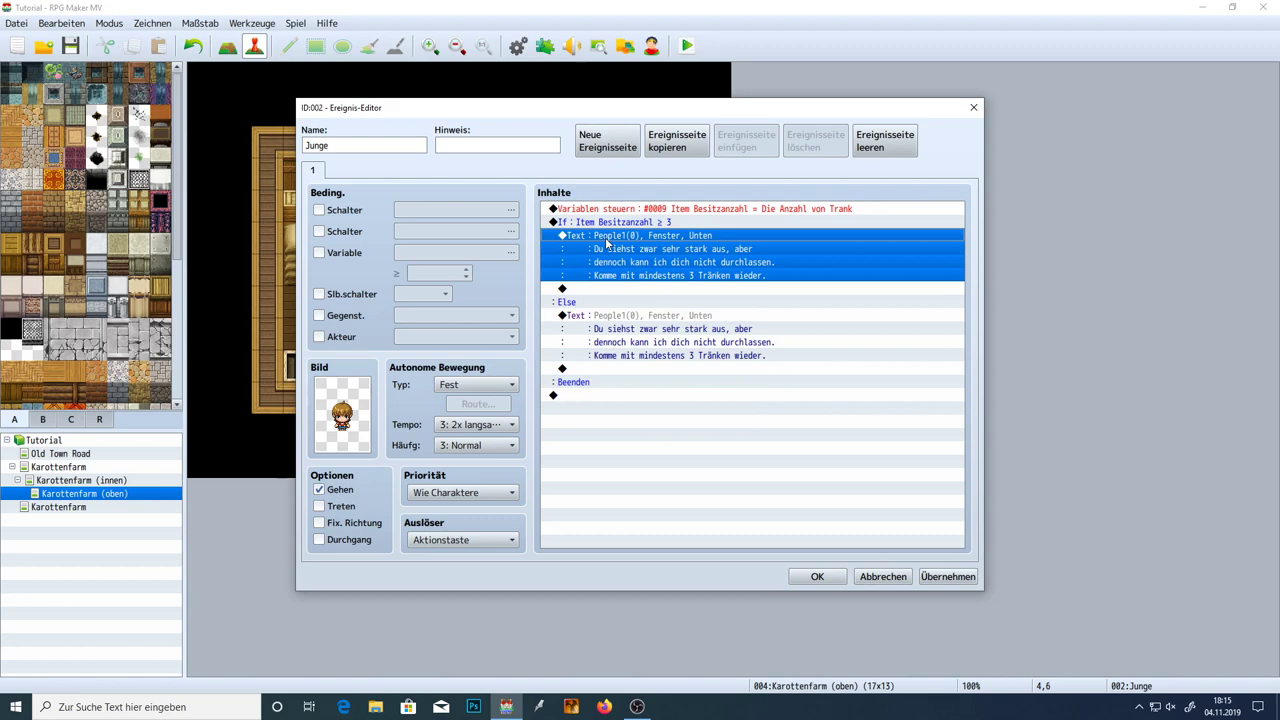
pyautogui.moveTo(831, 353); pyautogui.dragTo(536, 322)
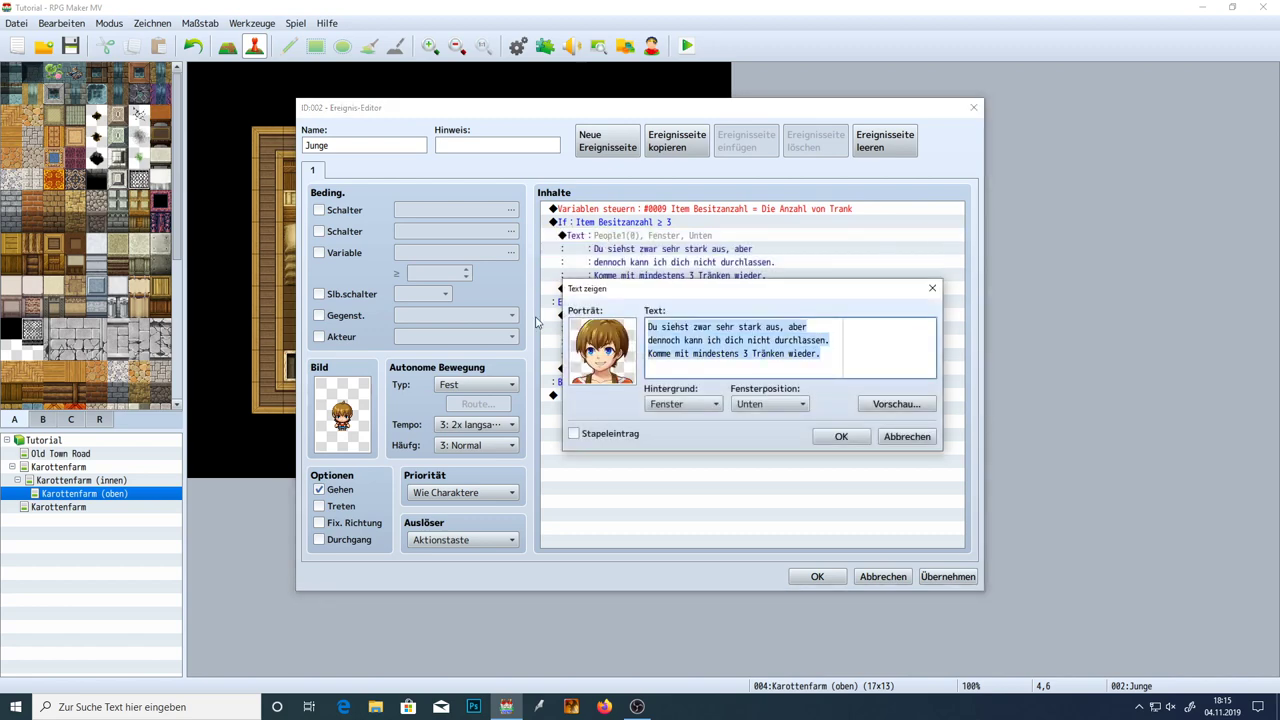
pyautogui.press('Delete')
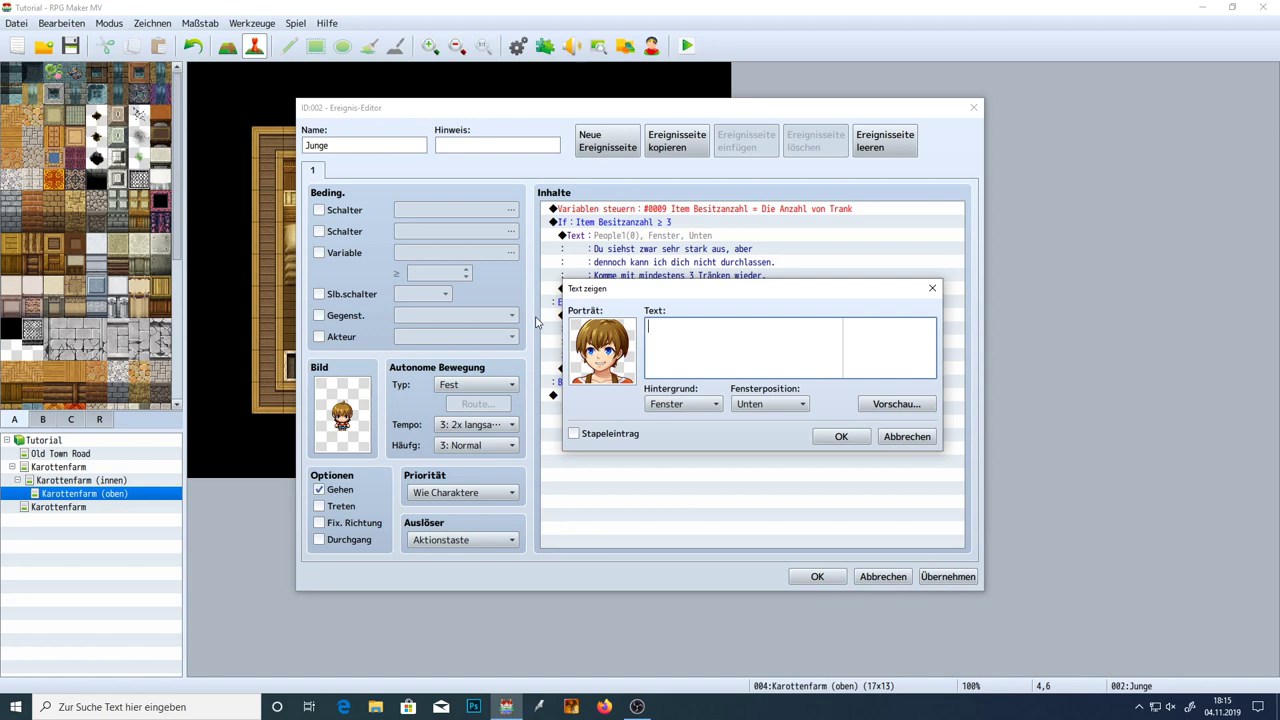
pyautogui.write('Ok ich lass d')
pyautogui.hotkey('ctrl', 'a')
pyautogui.press('BackSpace')
# Write the If branch message as "Du siehst gut vorbereitet aus." and "Du darfst durch." on two lines, and apply the event changes
pyautogui.write('Du siehs')
pyautogui.write('t gut v')
pyautogui.write('lass')
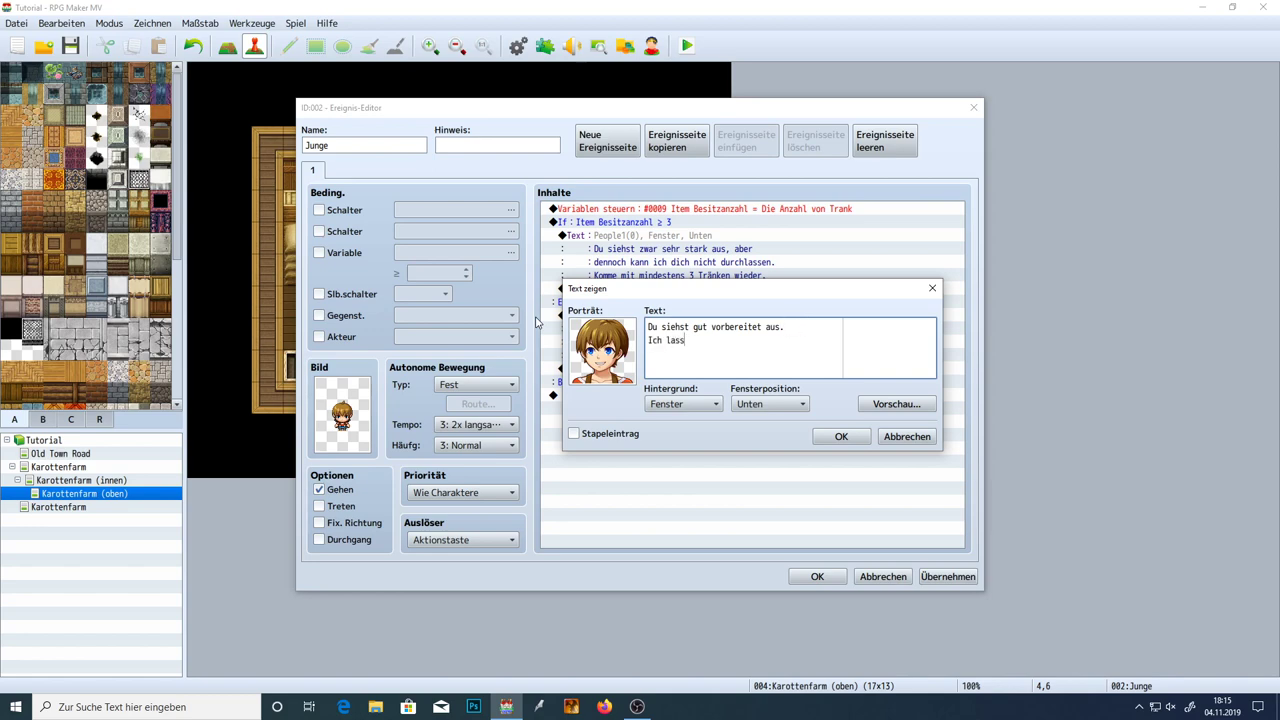
pyautogui.write(' dich durch')
pyautogui.press('BackSpace')
pyautogui.press('BackSpace')
pyautogui.press('BackSpace')
pyautogui.press('BackSpace')
pyautogui.press('BackSpace')
pyautogui.press('BackSpace')
pyautogui.press('BackSpace')
pyautogui.press('BackSpace')
pyautogui.press('BackSpace')
pyautogui.press('BackSpace')
pyautogui.press('BackSpace')
pyautogui.press('BackSpace')
pyautogui.press('BackSpace')
pyautogui.press('BackSpace')
pyautogui.press('BackSpace')
pyautogui.press('BackSpace')
pyautogui.press('BackSpace')
pyautogui.press('BackSpace')
pyautogui.click(868, 439)
pyautogui.click(946, 577)
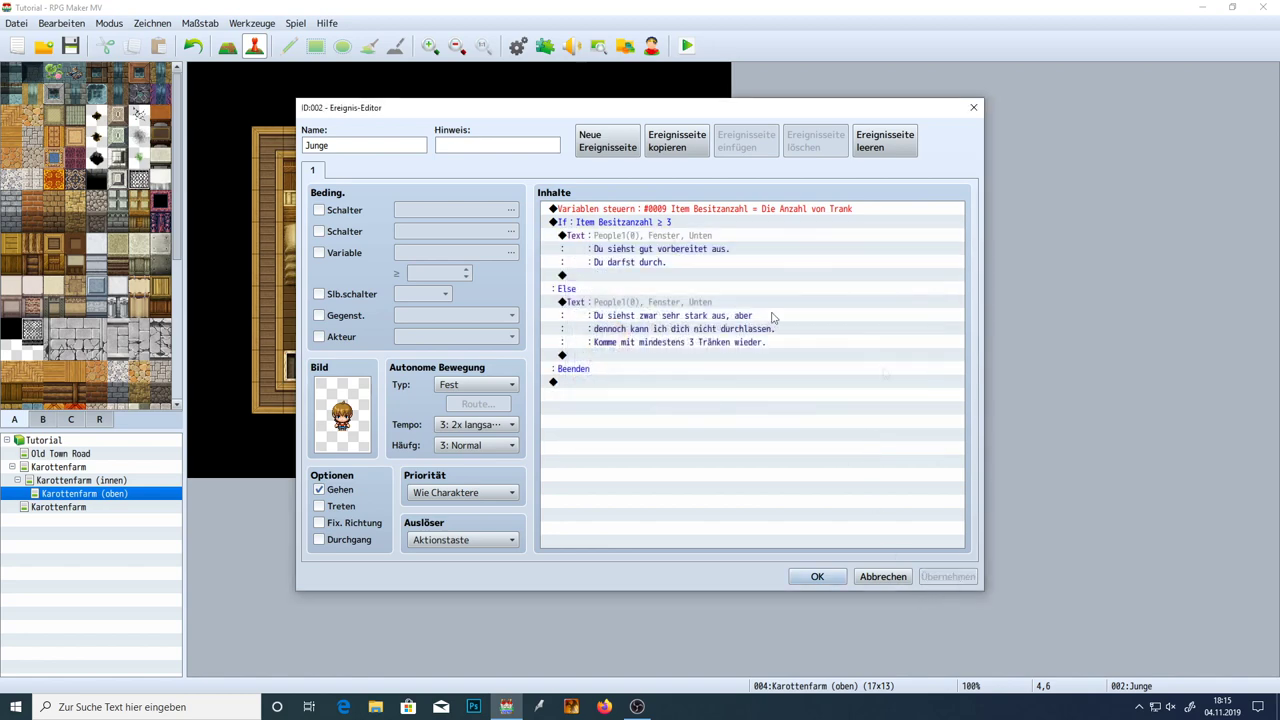
# Remove the line "Du siehst gut vorbereitet aus." from the If branch message and apply the event changes
pyautogui.doubleClick(642, 249)
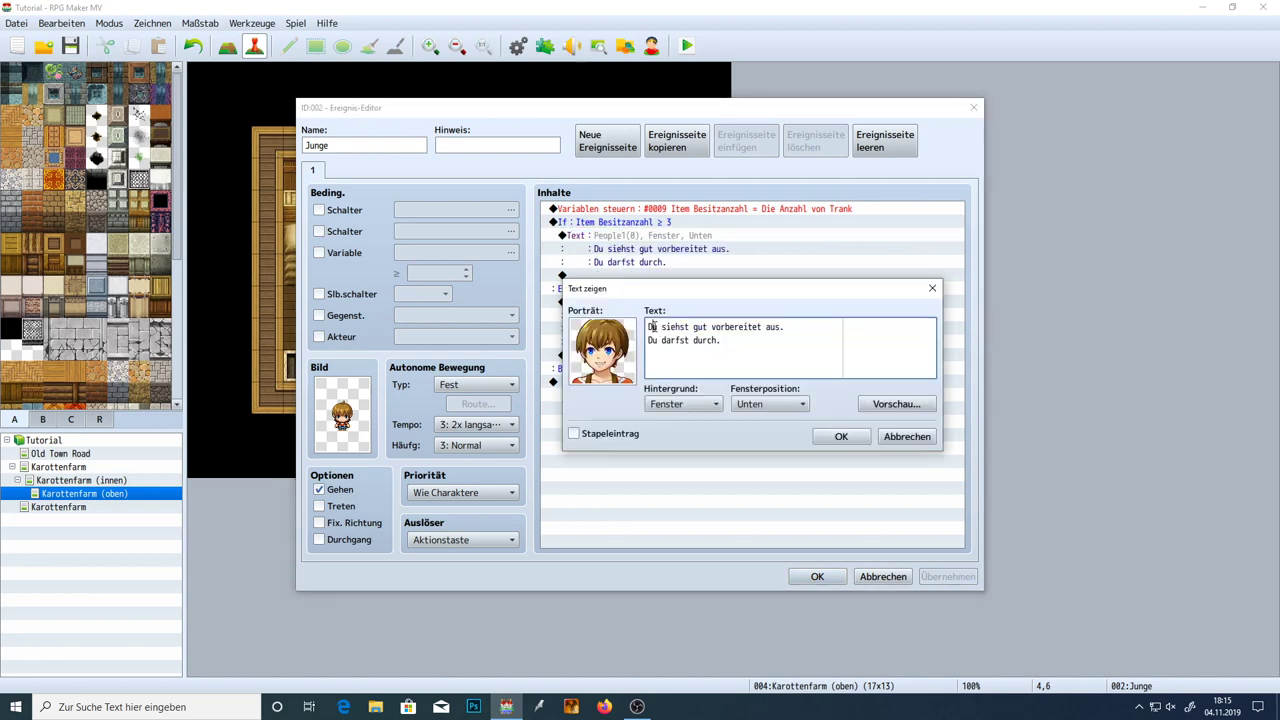
pyautogui.moveTo(797, 327); pyautogui.dragTo(592, 327)
pyautogui.press('BackSpace')
pyautogui.press('Delete')
pyautogui.click(841, 436)
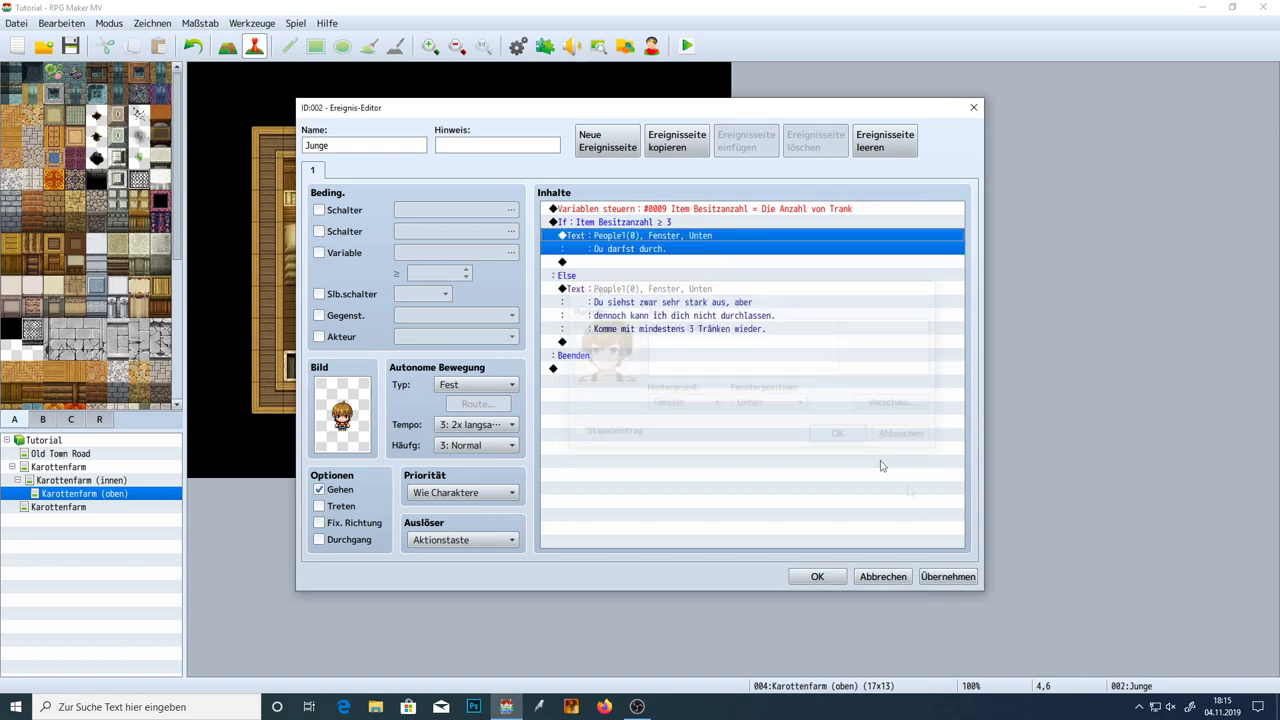
pyautogui.click(935, 576)
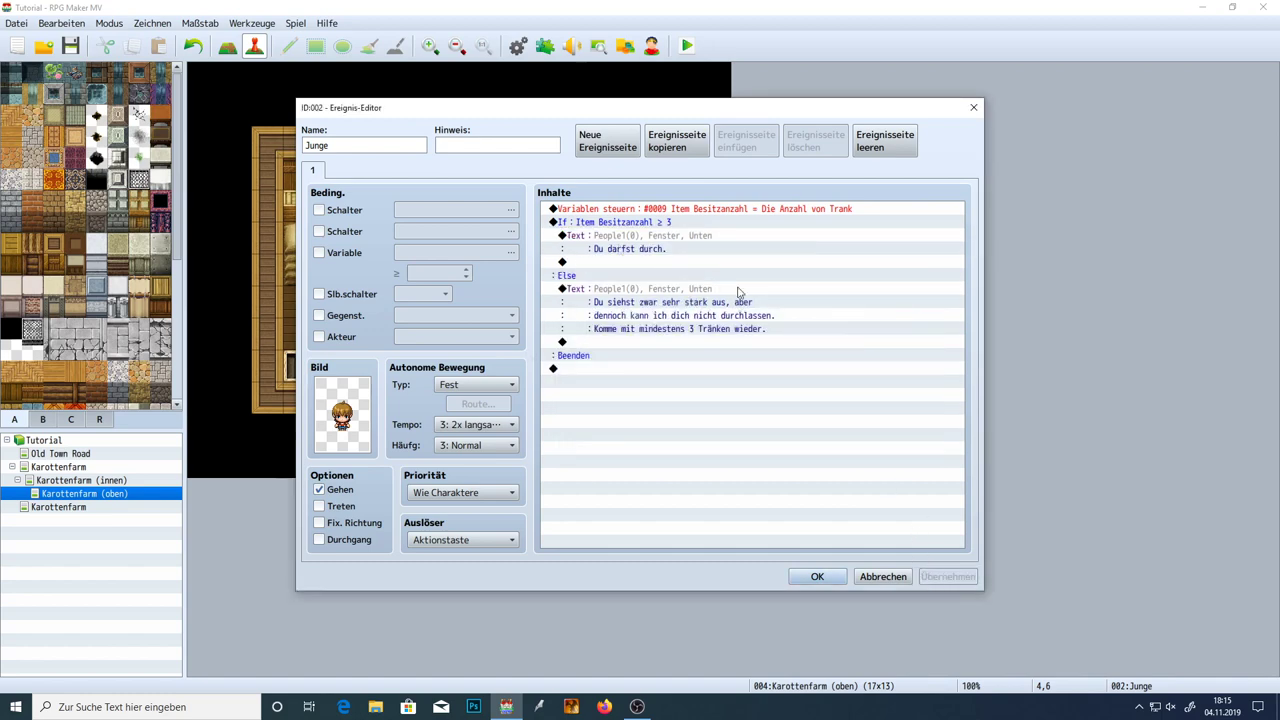
# Confirm the boy's event and close its editor
pyautogui.press('super')
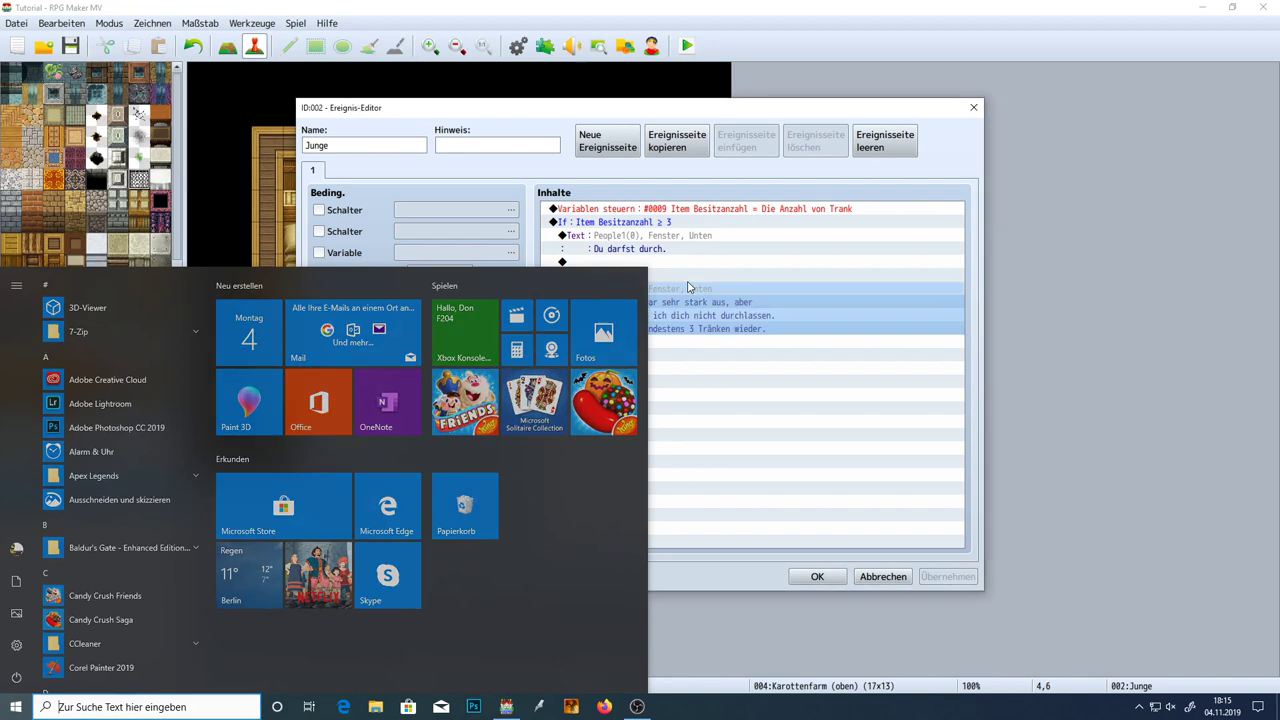
pyautogui.click(672, 289)
pyautogui.click(624, 263)
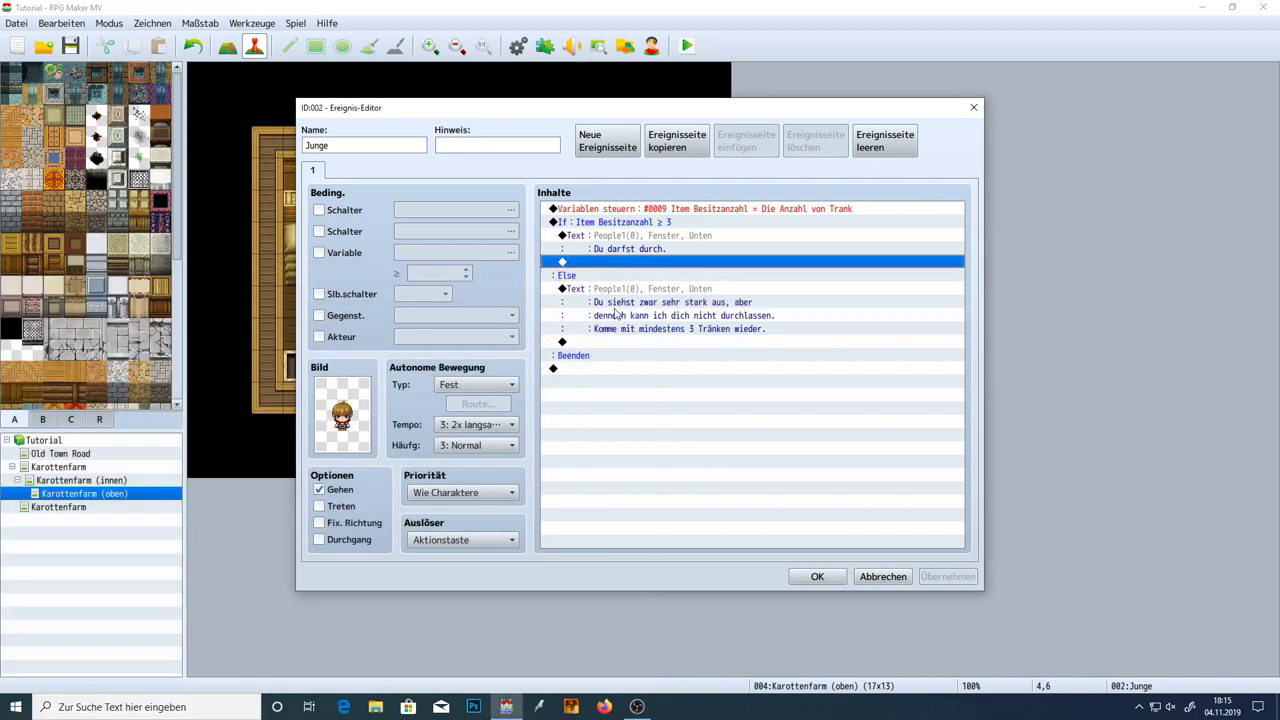
pyautogui.click(816, 577)
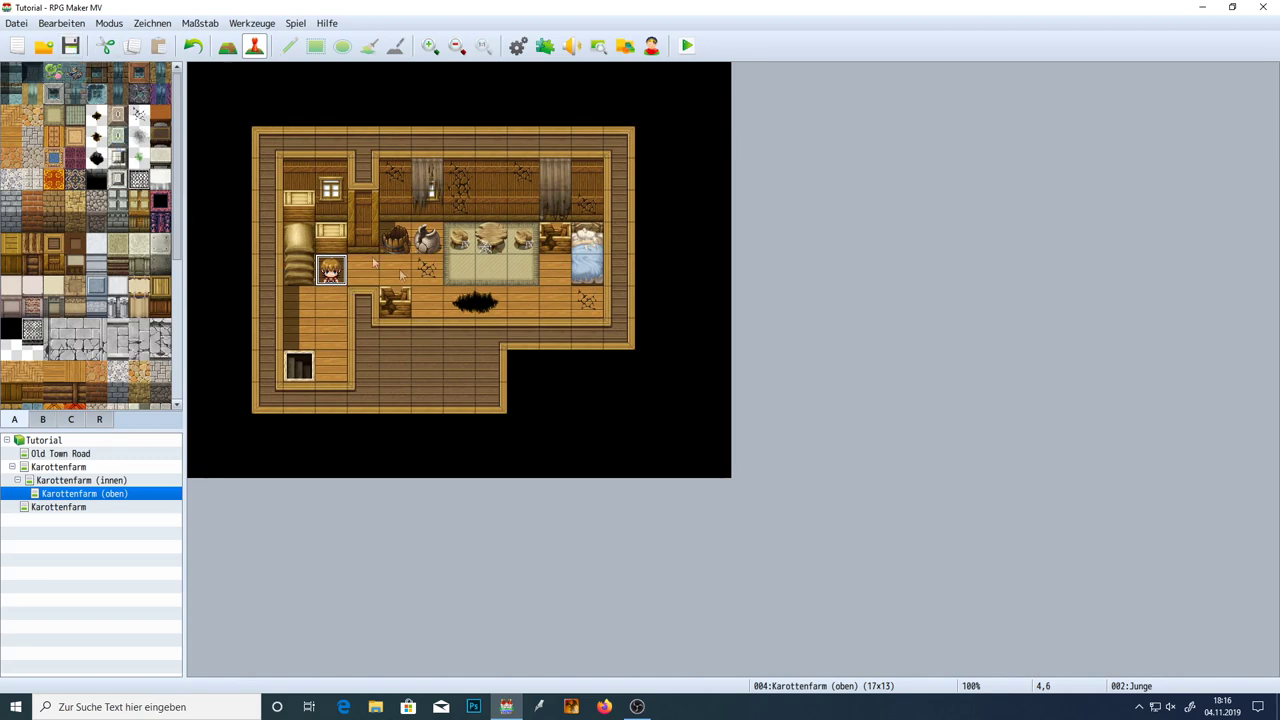
# Switch to map editing with the pencil tool, save the project and return to event editing
pyautogui.click(227, 45)
pyautogui.click(289, 45)
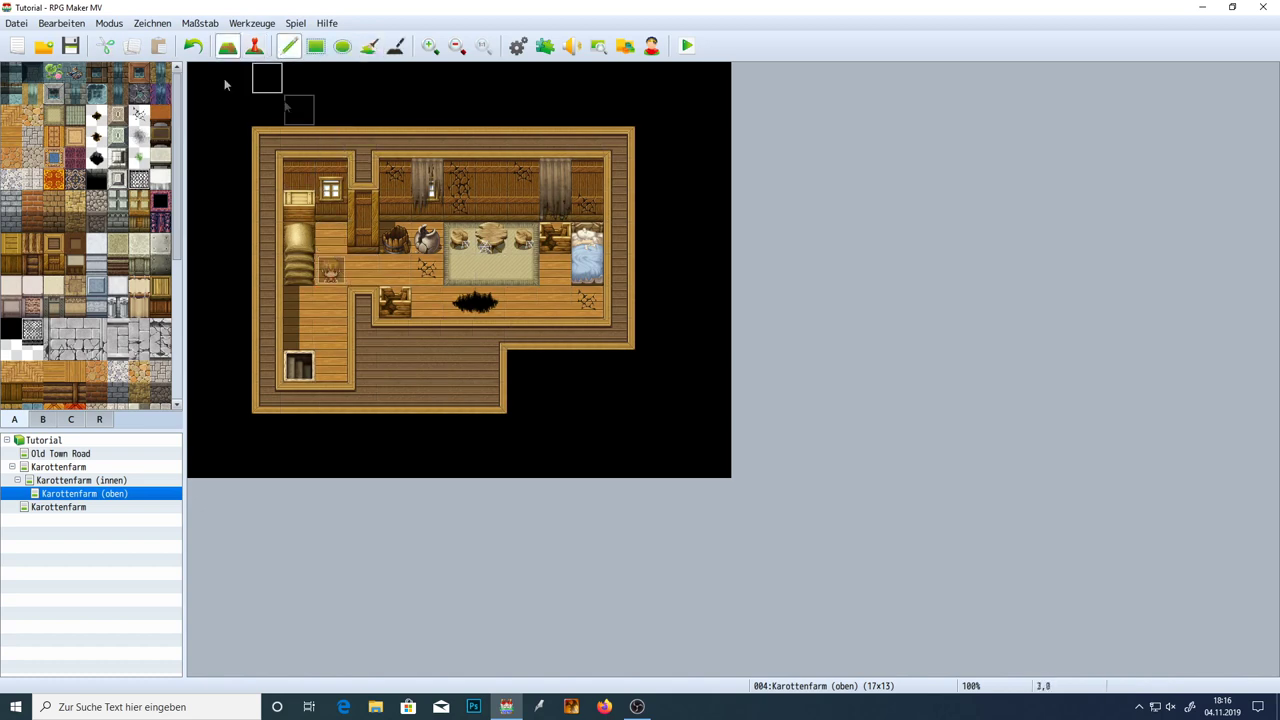
pyautogui.click(70, 45)
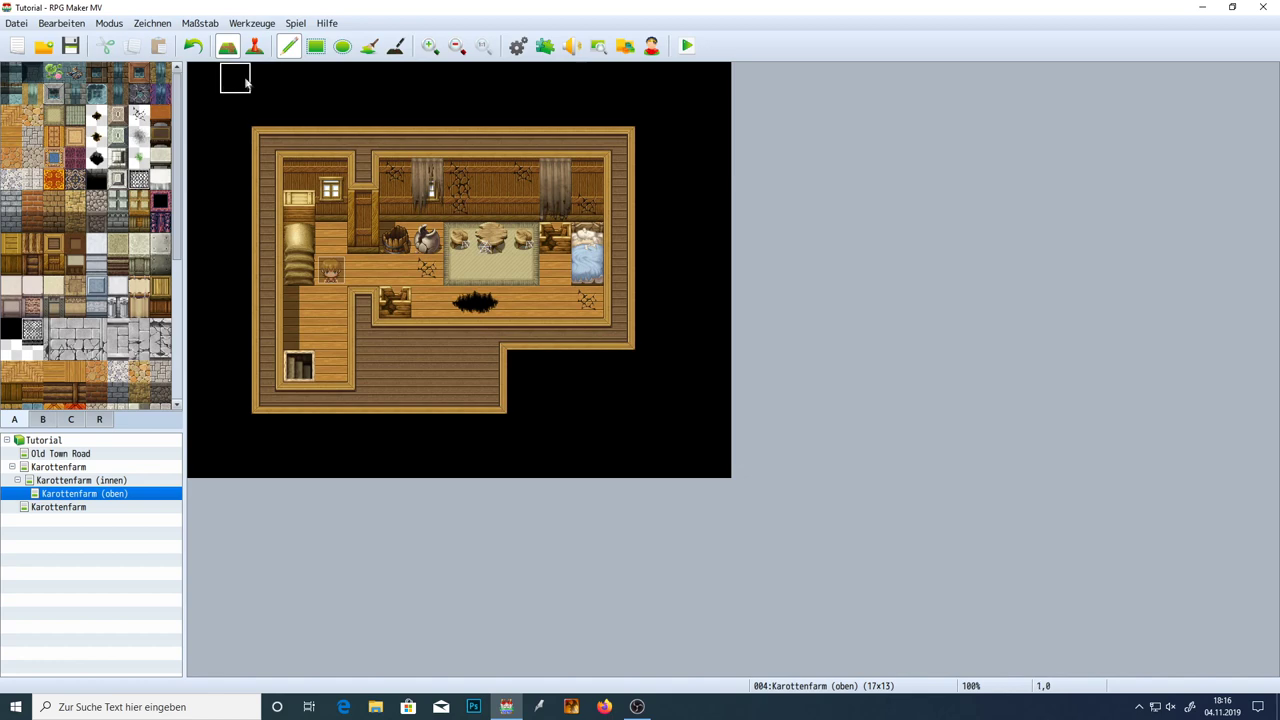
pyautogui.click(254, 45)
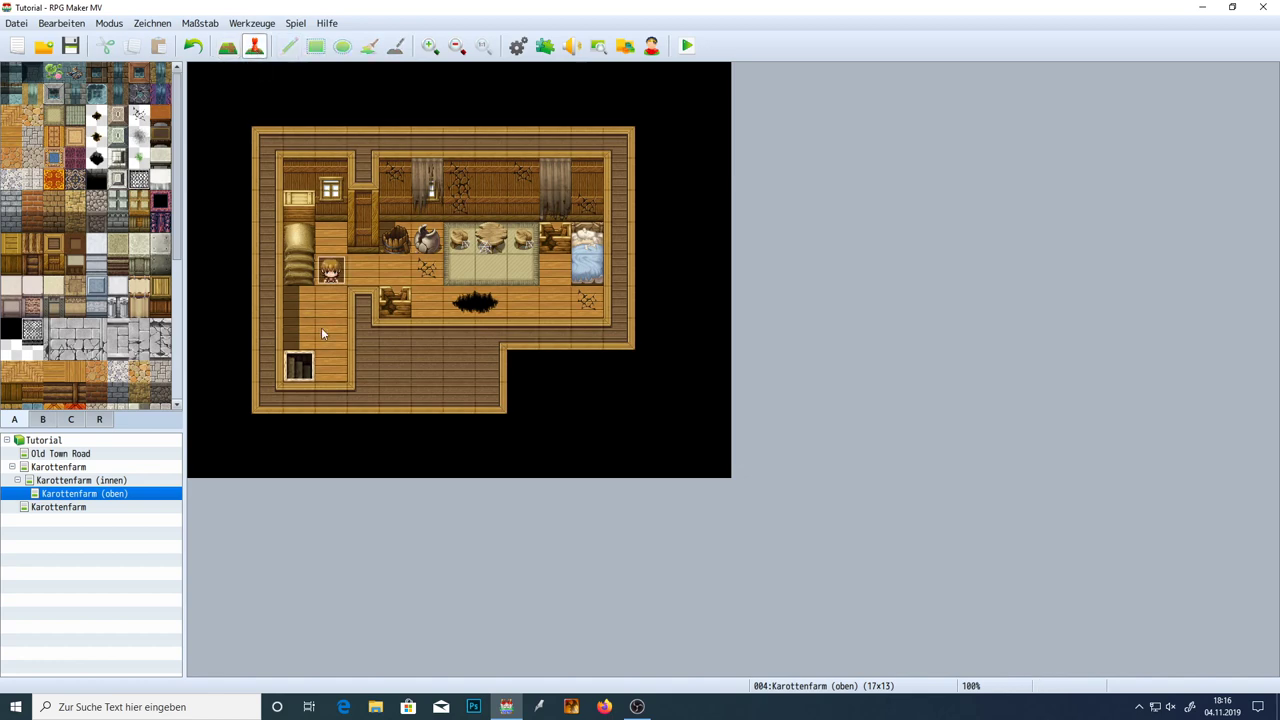
# Open the boy's event and start a movement route command below the message in the If branch
pyautogui.click(331, 271)
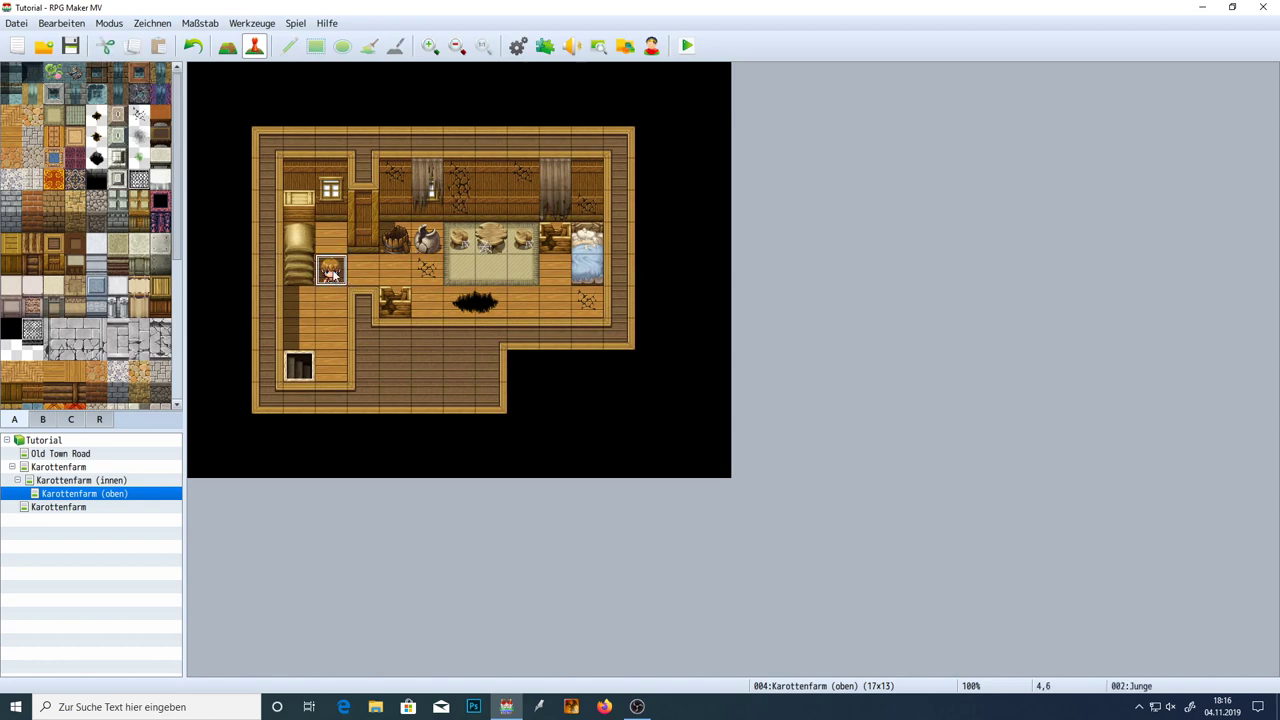
pyautogui.click(337, 237)
pyautogui.click(335, 278)
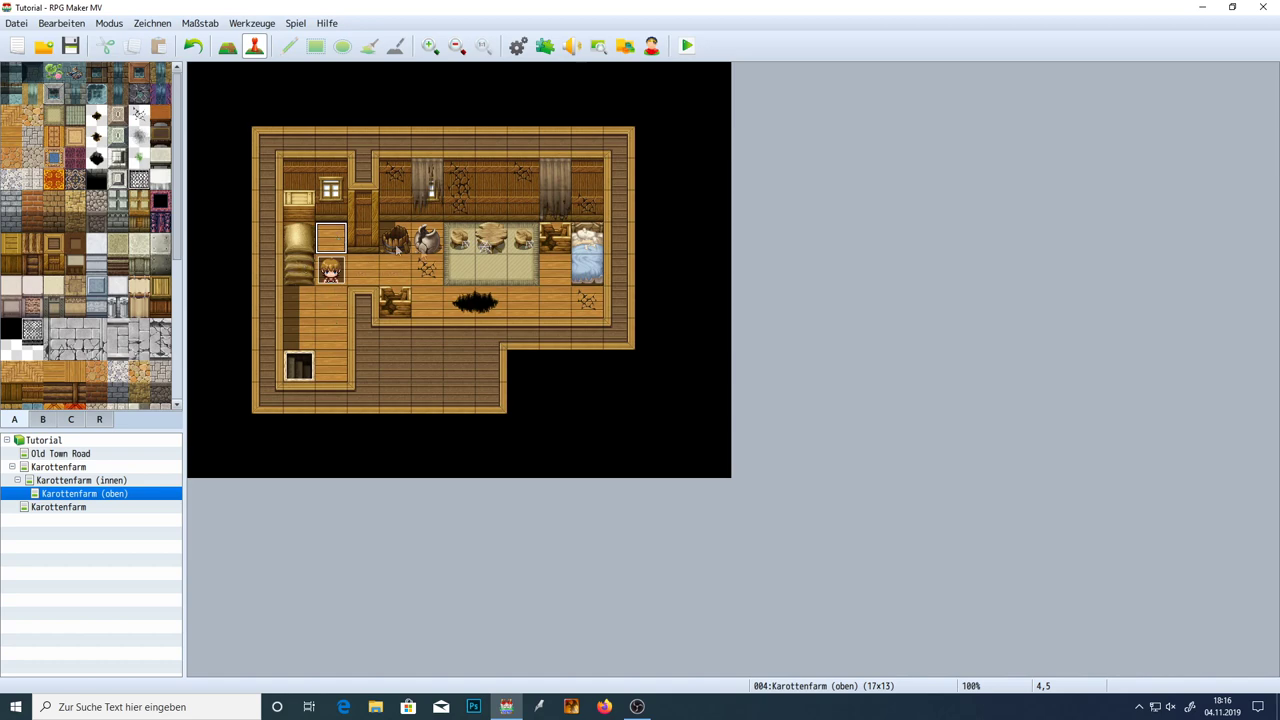
pyautogui.doubleClick(331, 270)
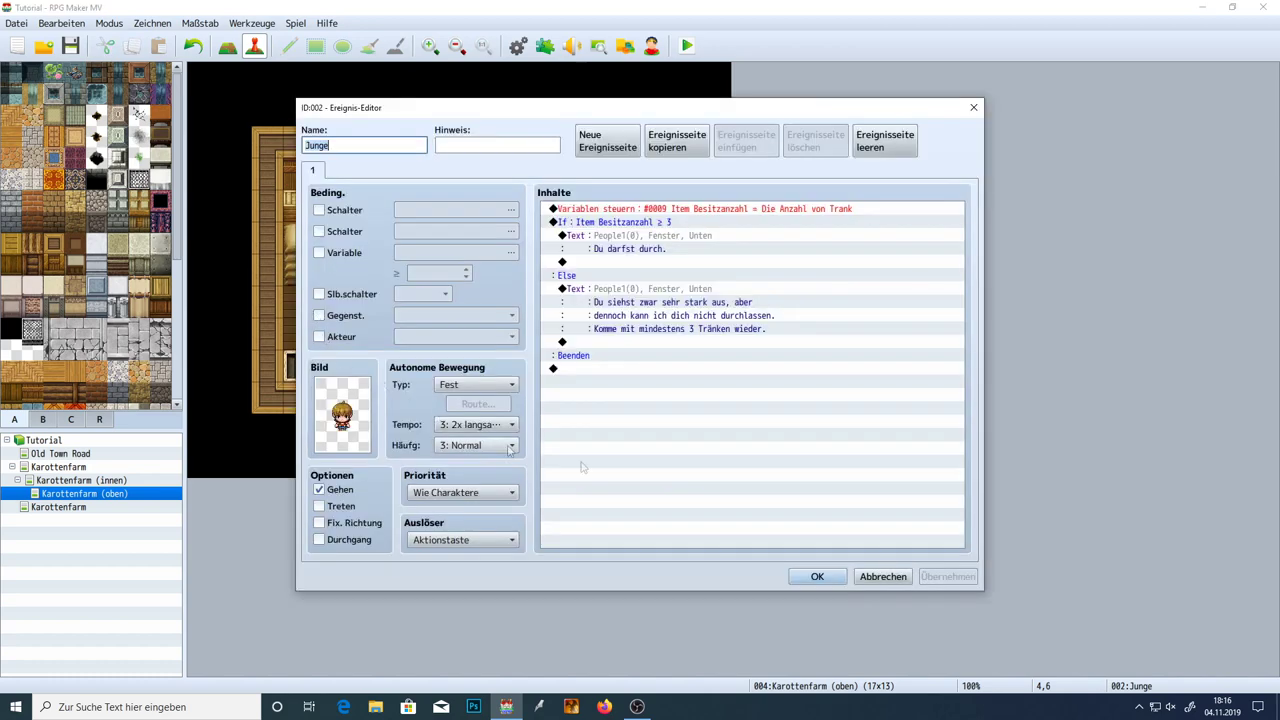
pyautogui.click(621, 262)
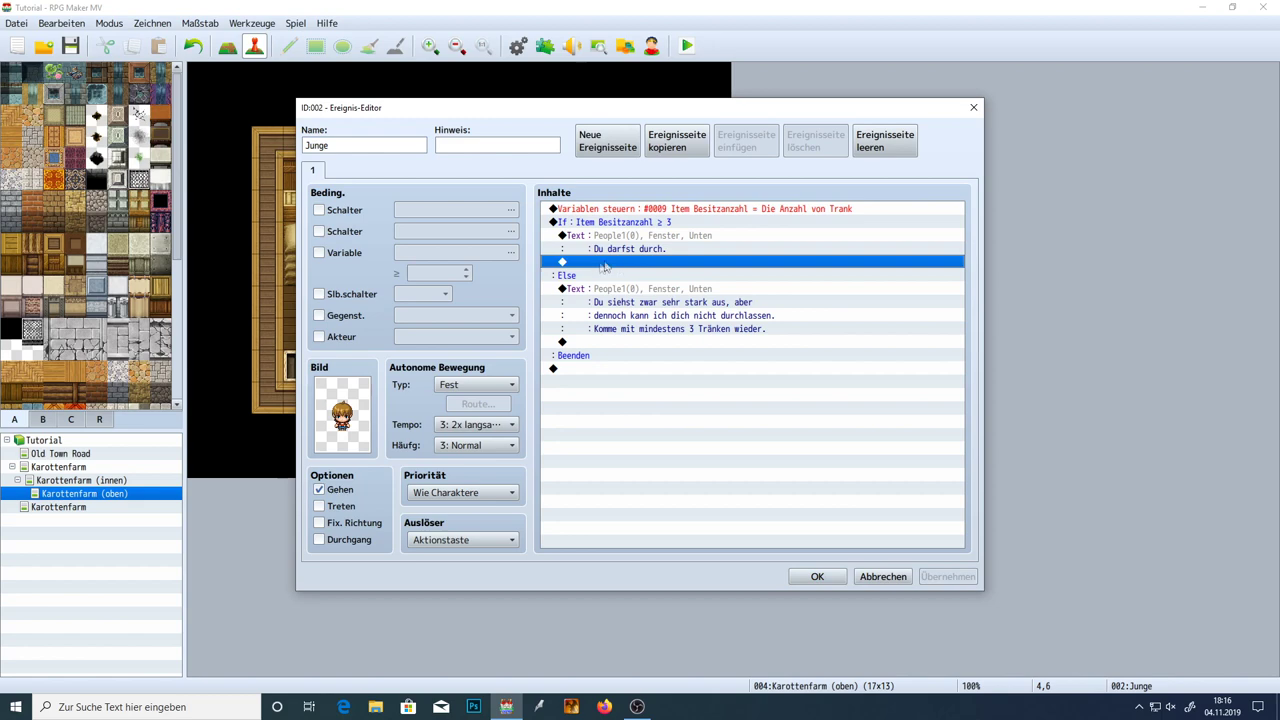
pyautogui.doubleClick(617, 263)
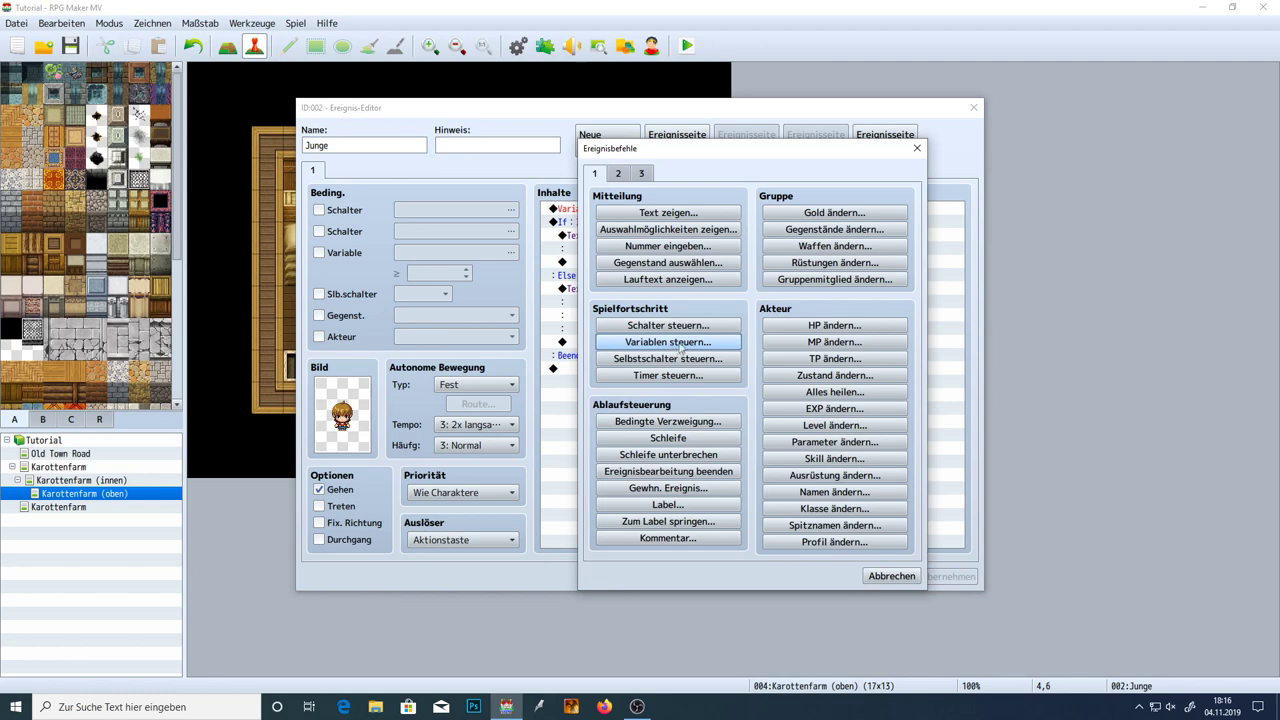
pyautogui.click(621, 175)
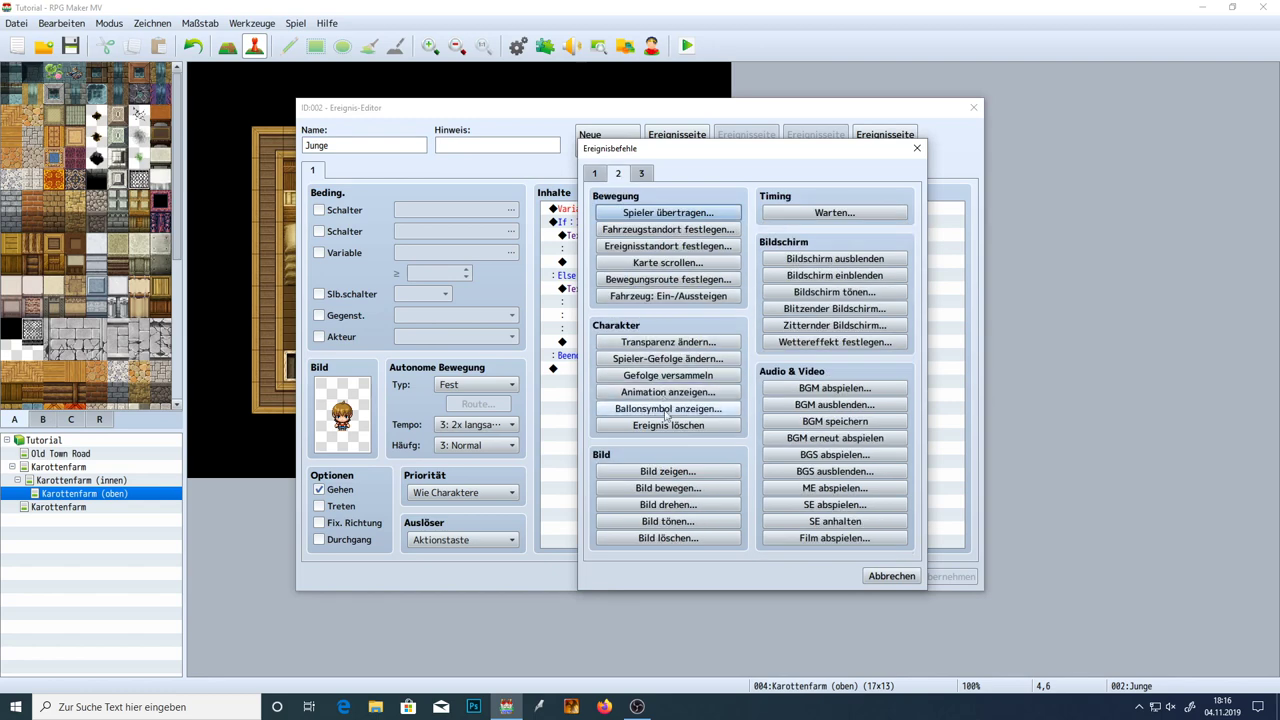
pyautogui.click(642, 175)
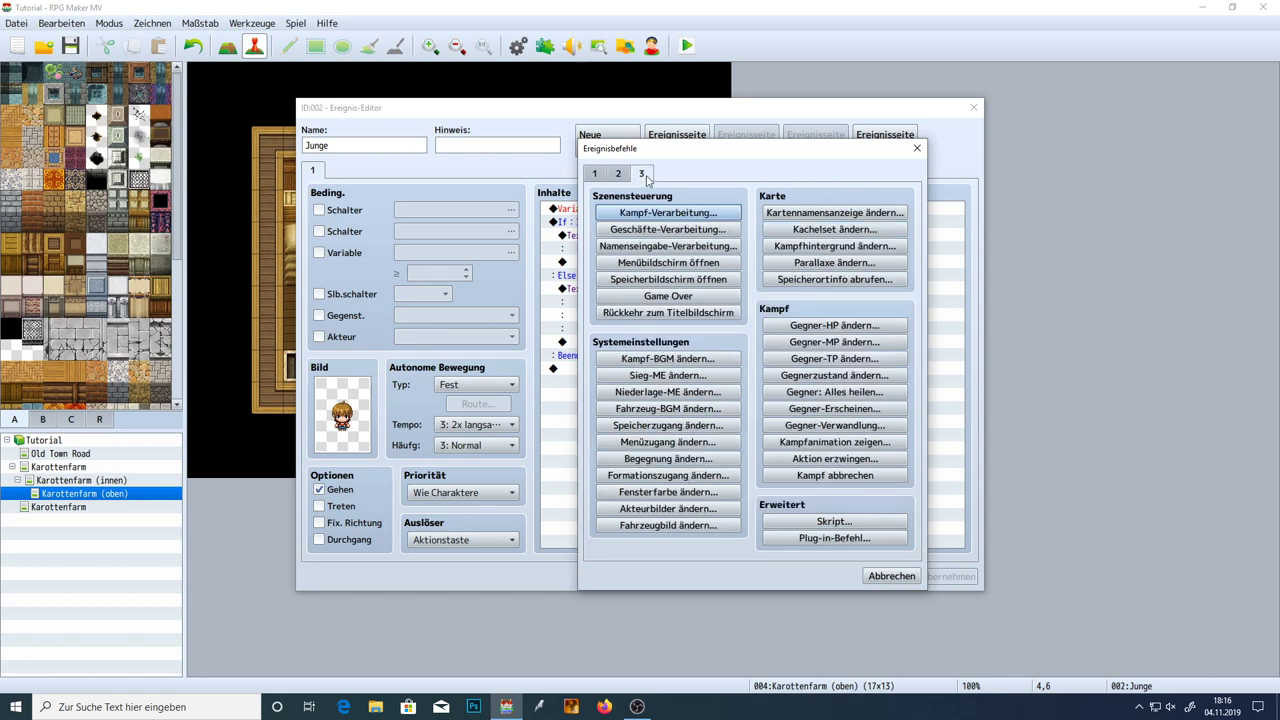
pyautogui.click(621, 176)
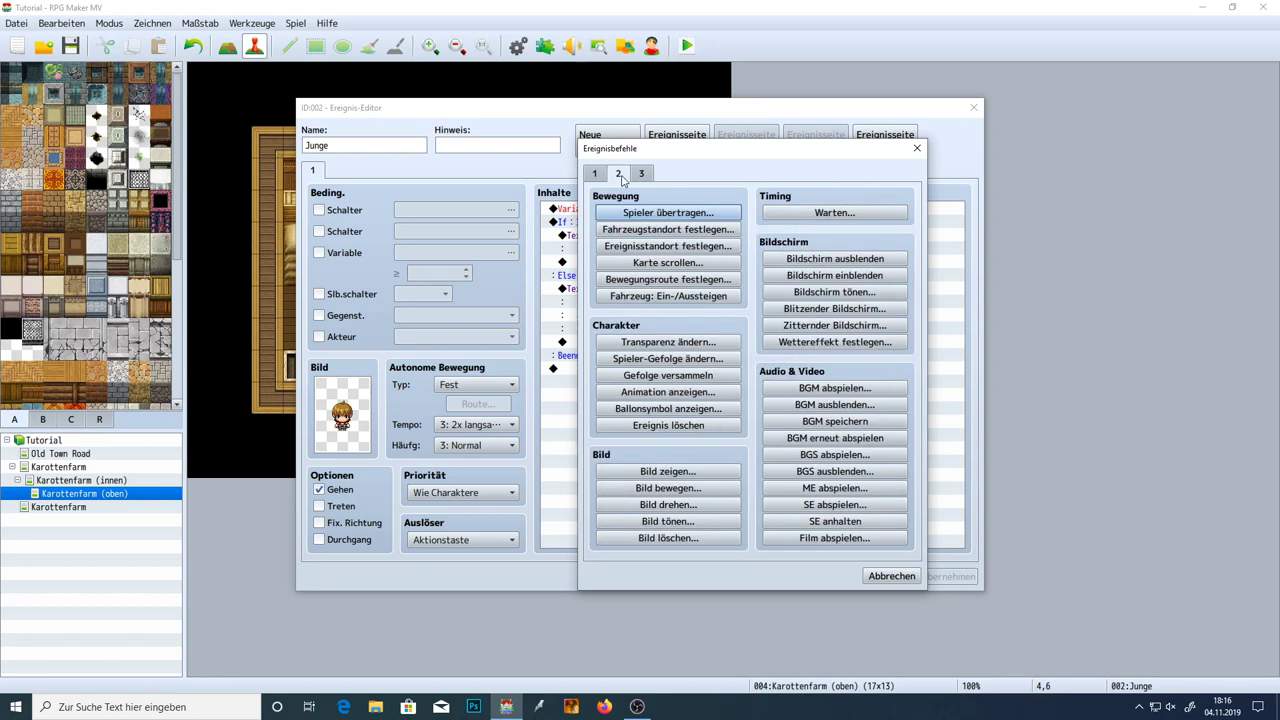
pyautogui.click(628, 283)
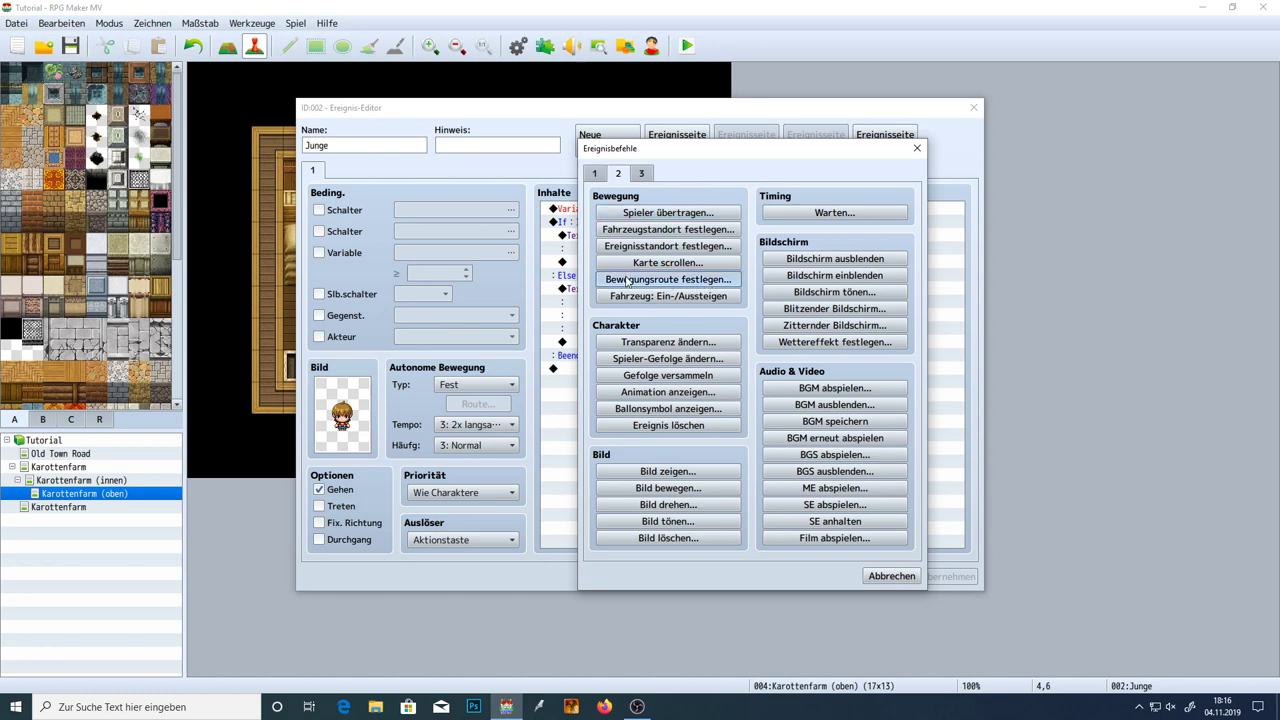
pyautogui.click(707, 281)
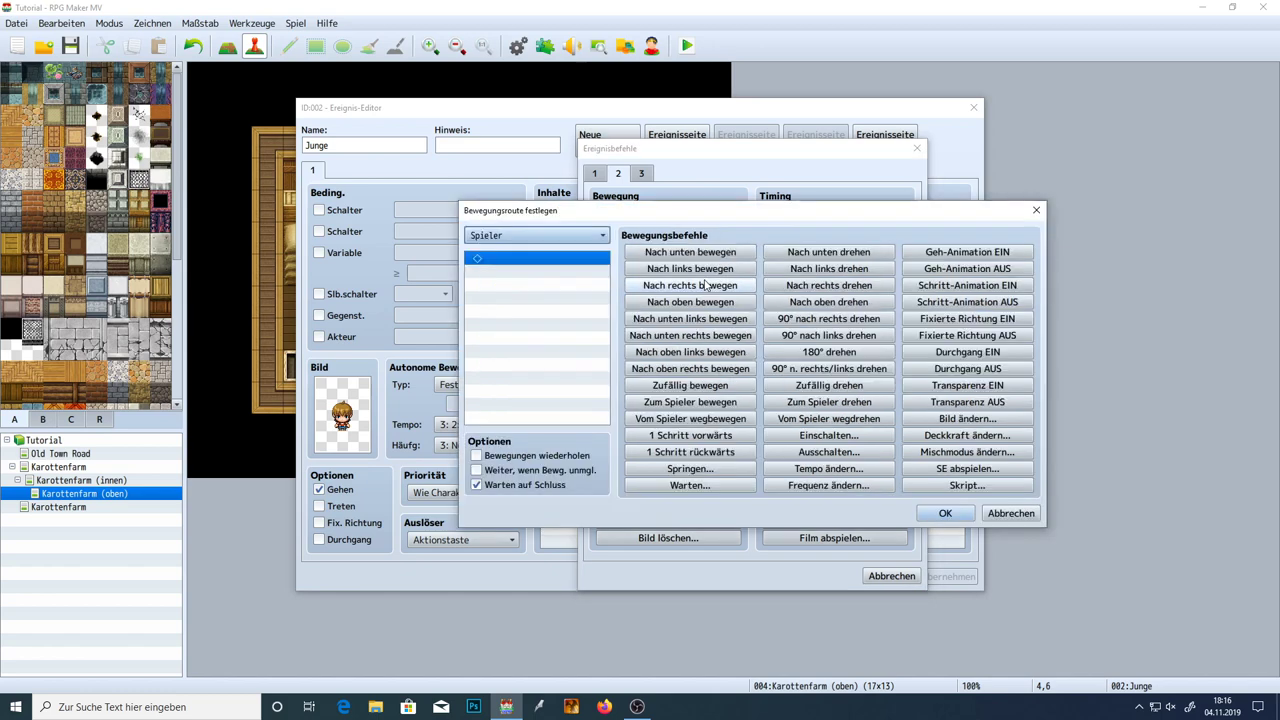
# Define the movement route for this event (Dieses Ereignis) as move up followed by turn down, waiting for completion
pyautogui.click(595, 238)
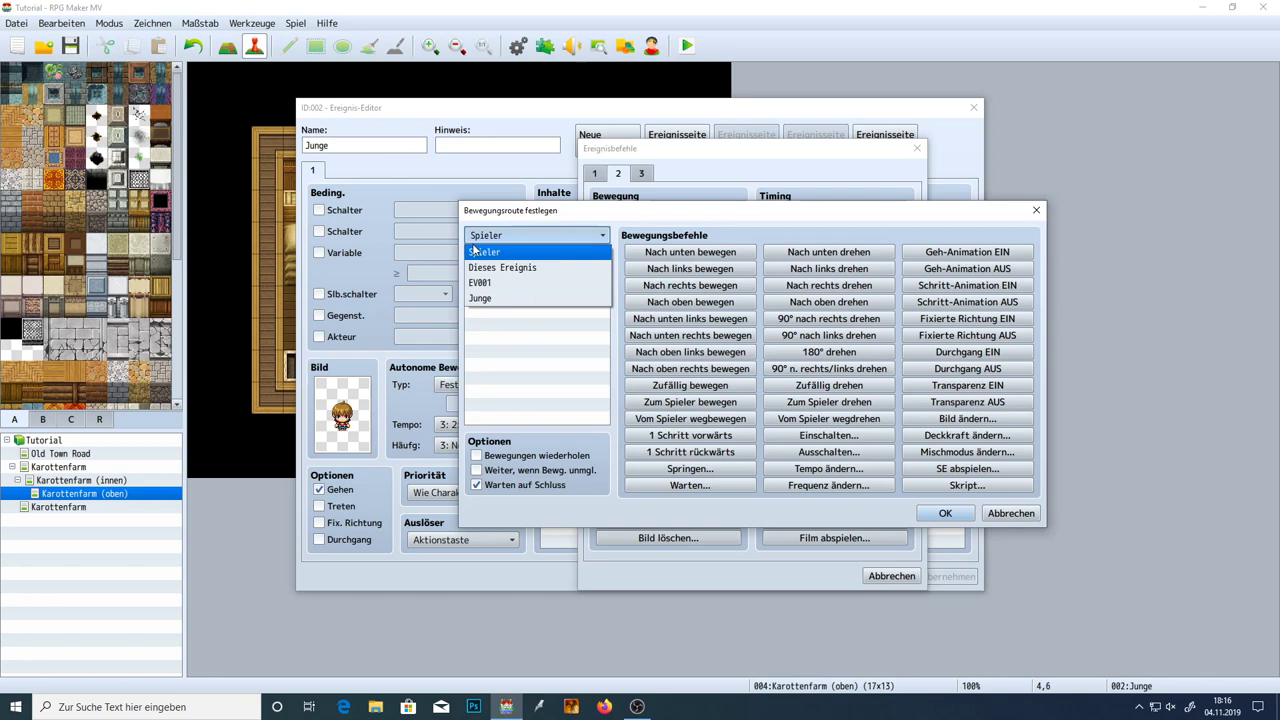
pyautogui.click(478, 251)
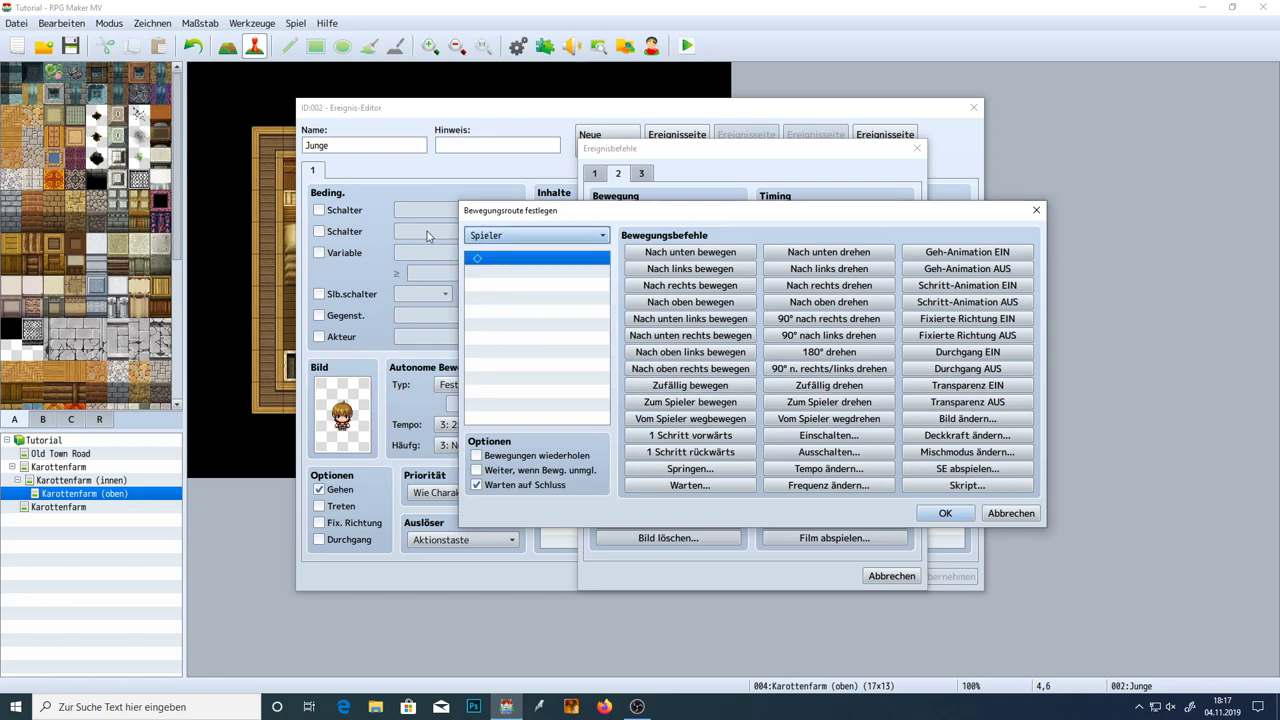
pyautogui.click(502, 237)
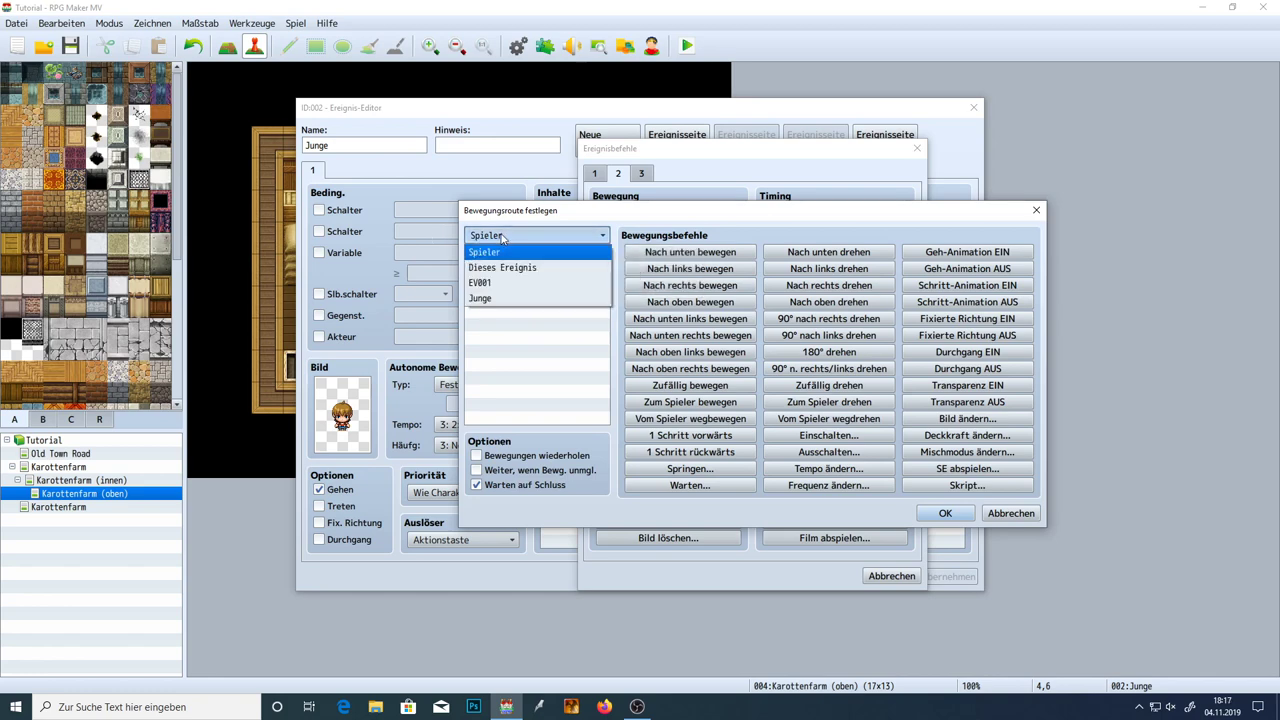
pyautogui.click(503, 267)
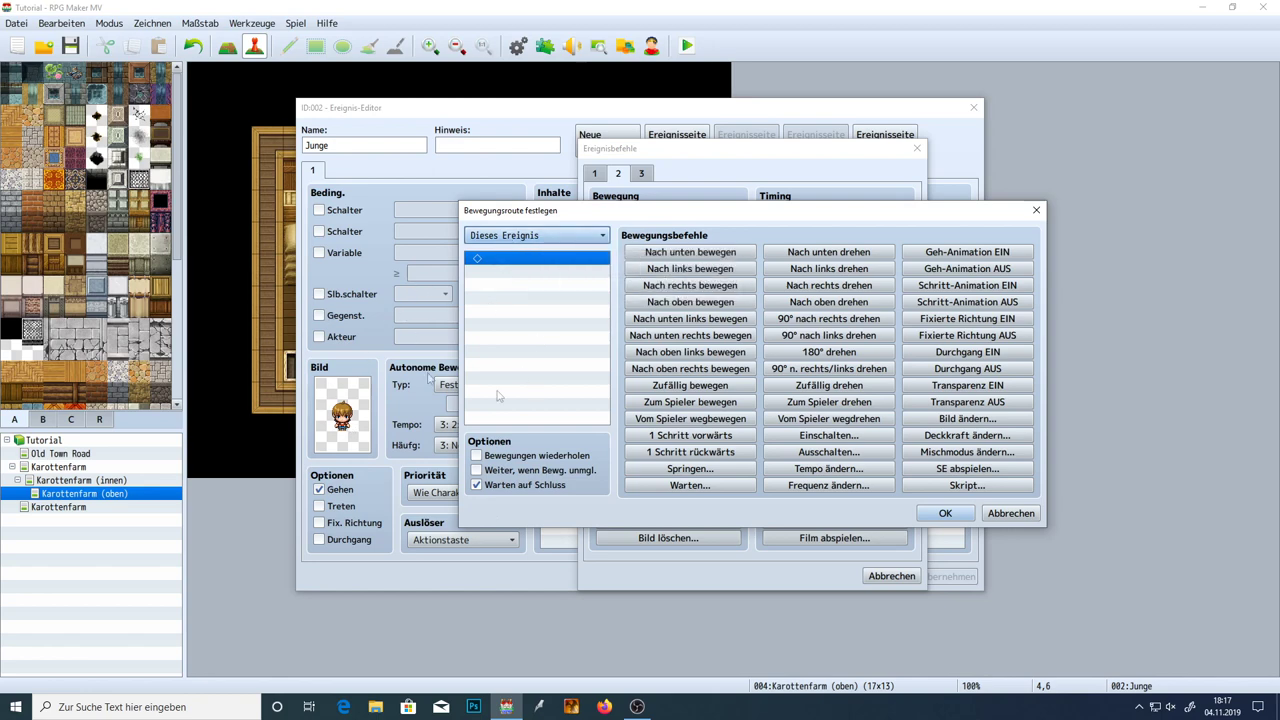
pyautogui.click(673, 305)
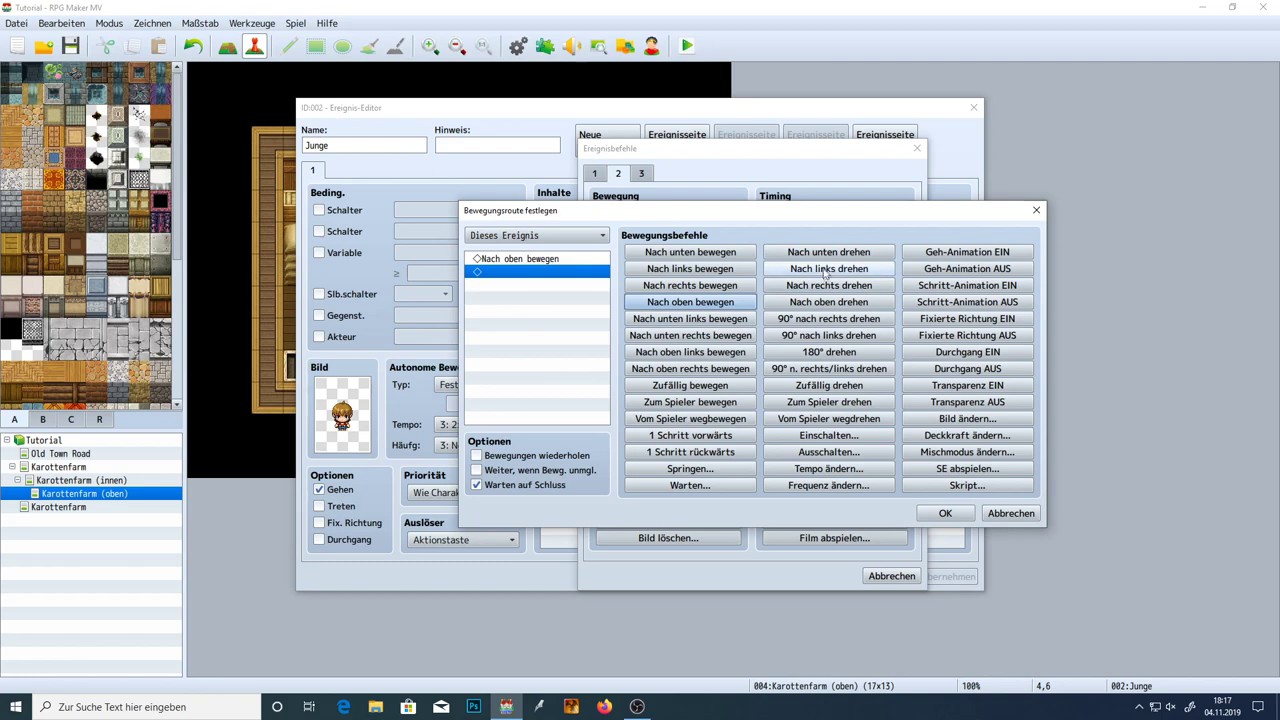
pyautogui.click(828, 252)
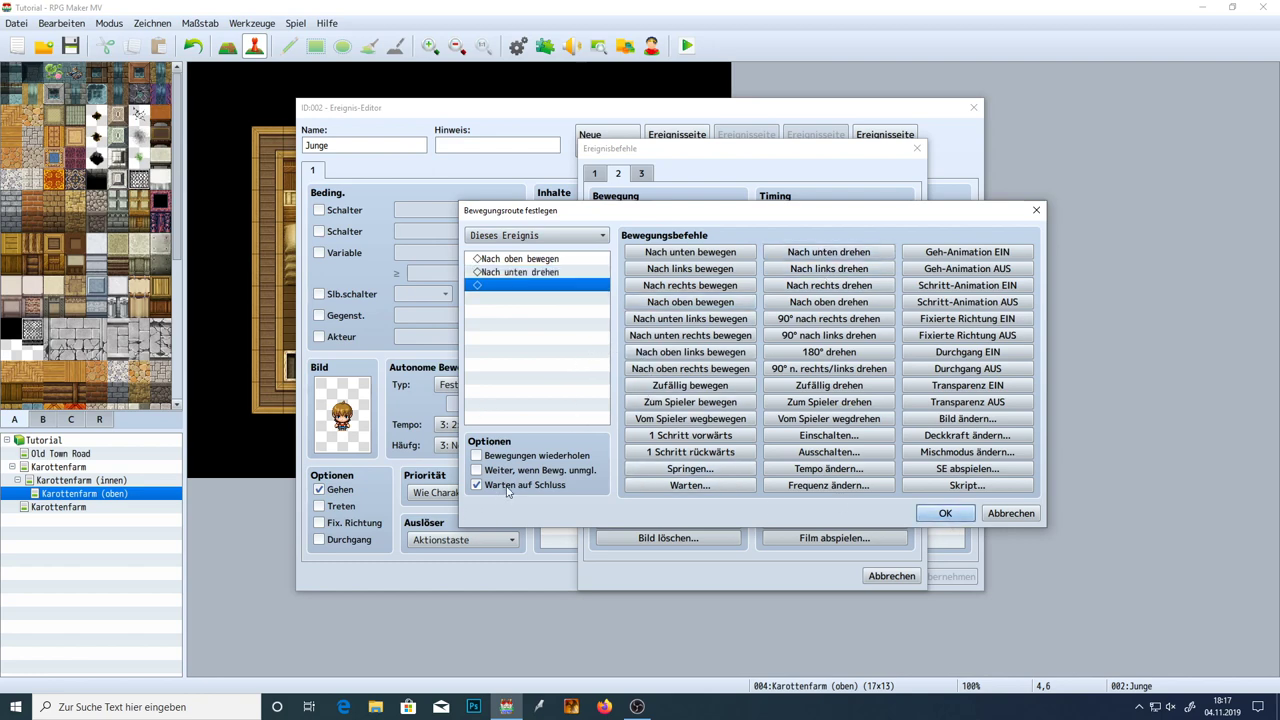
pyautogui.click(945, 513)
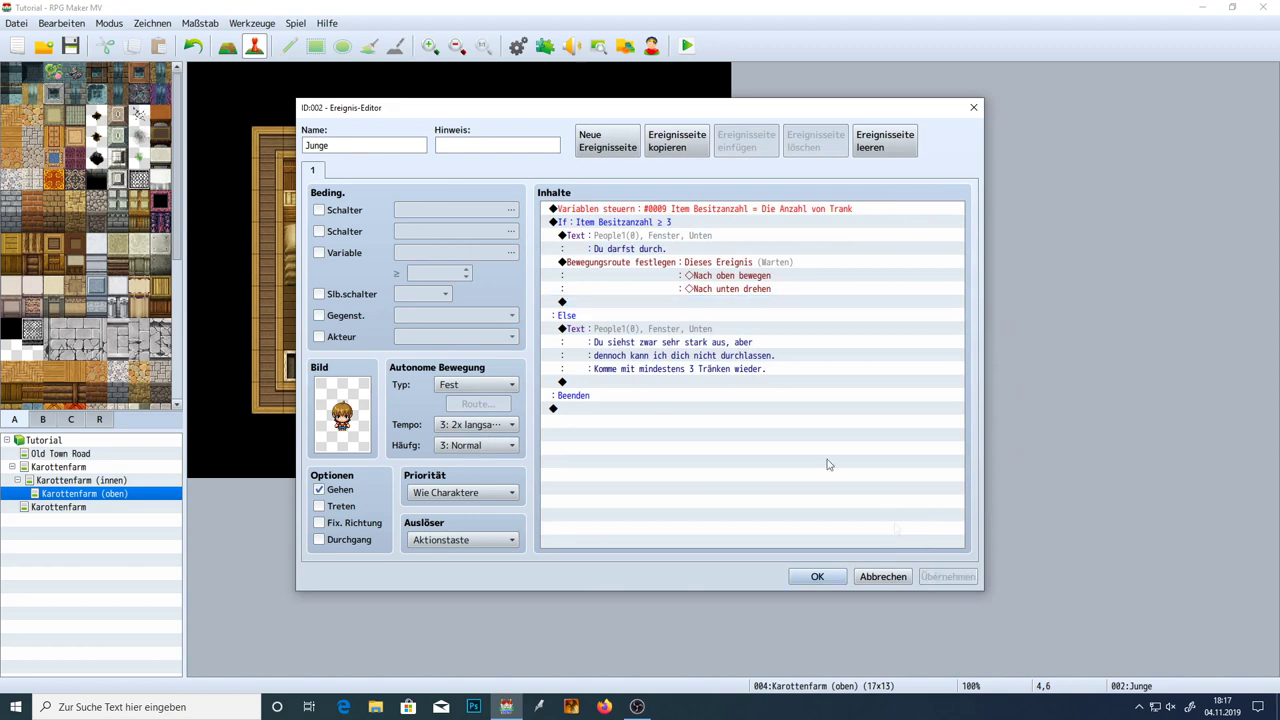
# Add a command after the movement route in the If branch that switches self switch A to EIN
pyautogui.doubleClick(616, 309)
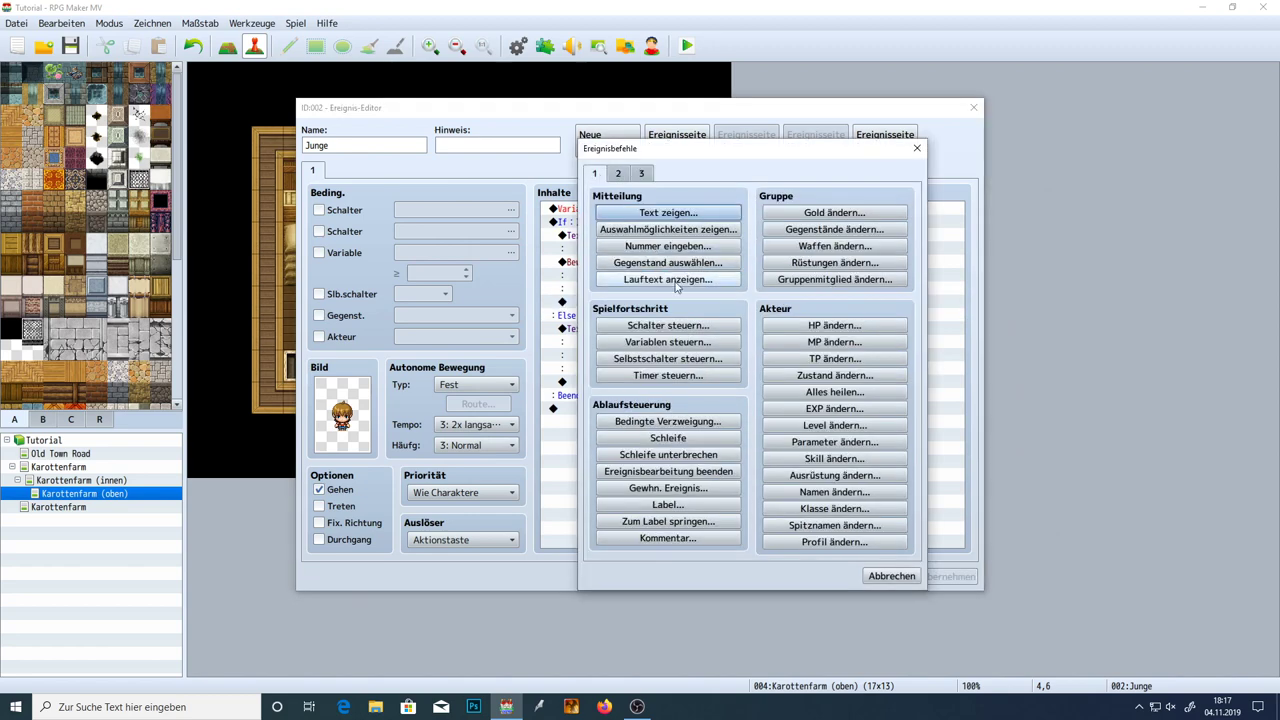
pyautogui.click(683, 362)
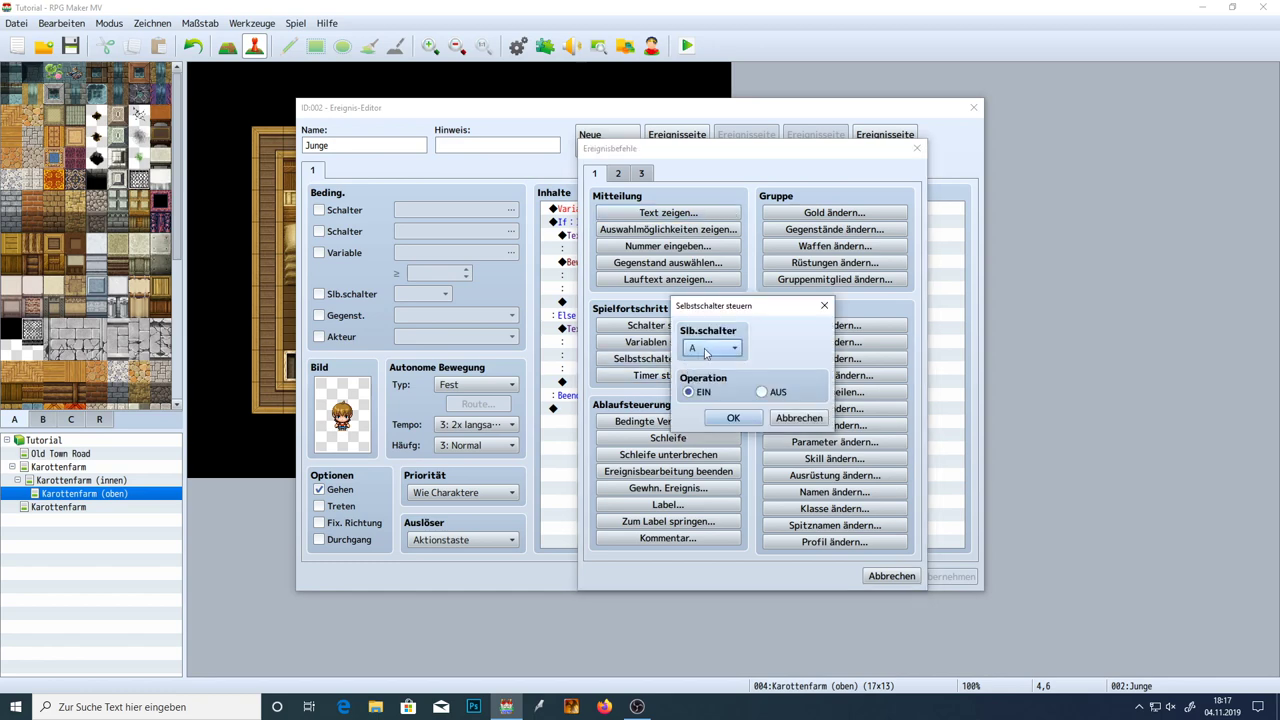
pyautogui.click(733, 418)
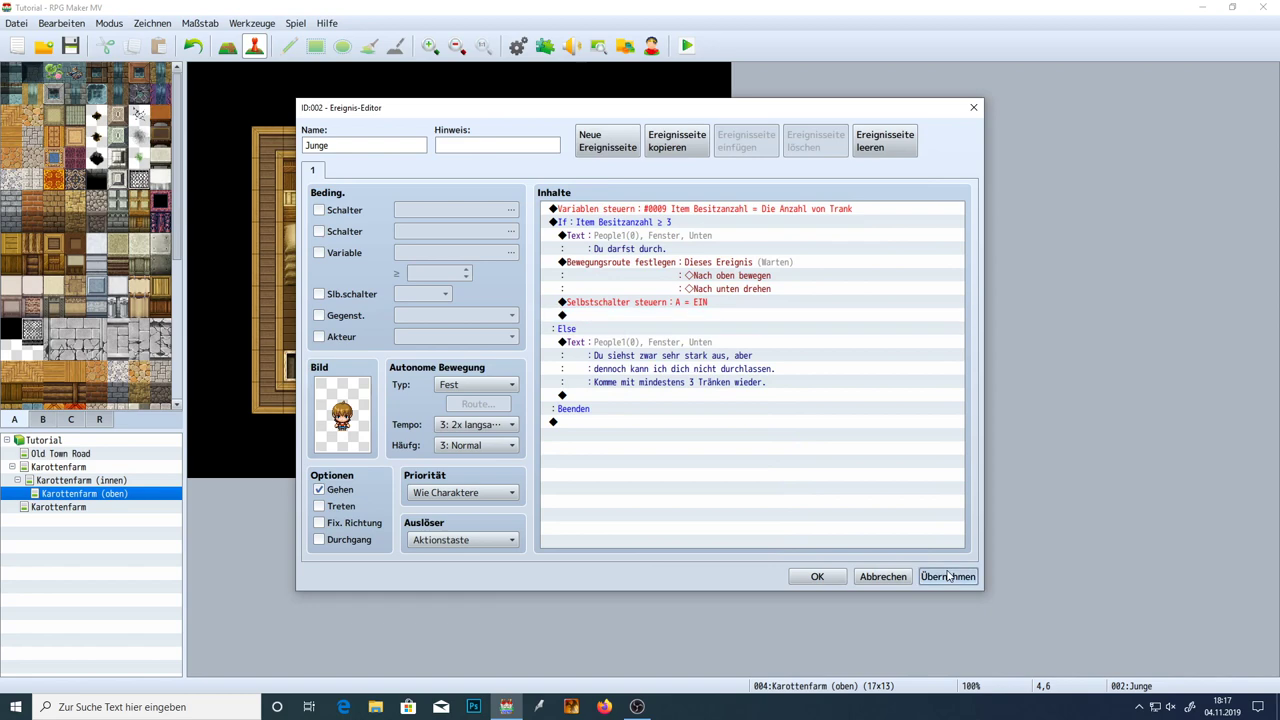
# Duplicate the boy's event page as page 2 and reduce its contents to the message "Du darfst durch."
pyautogui.click(670, 148)
pyautogui.click(744, 150)
pyautogui.click(600, 211)
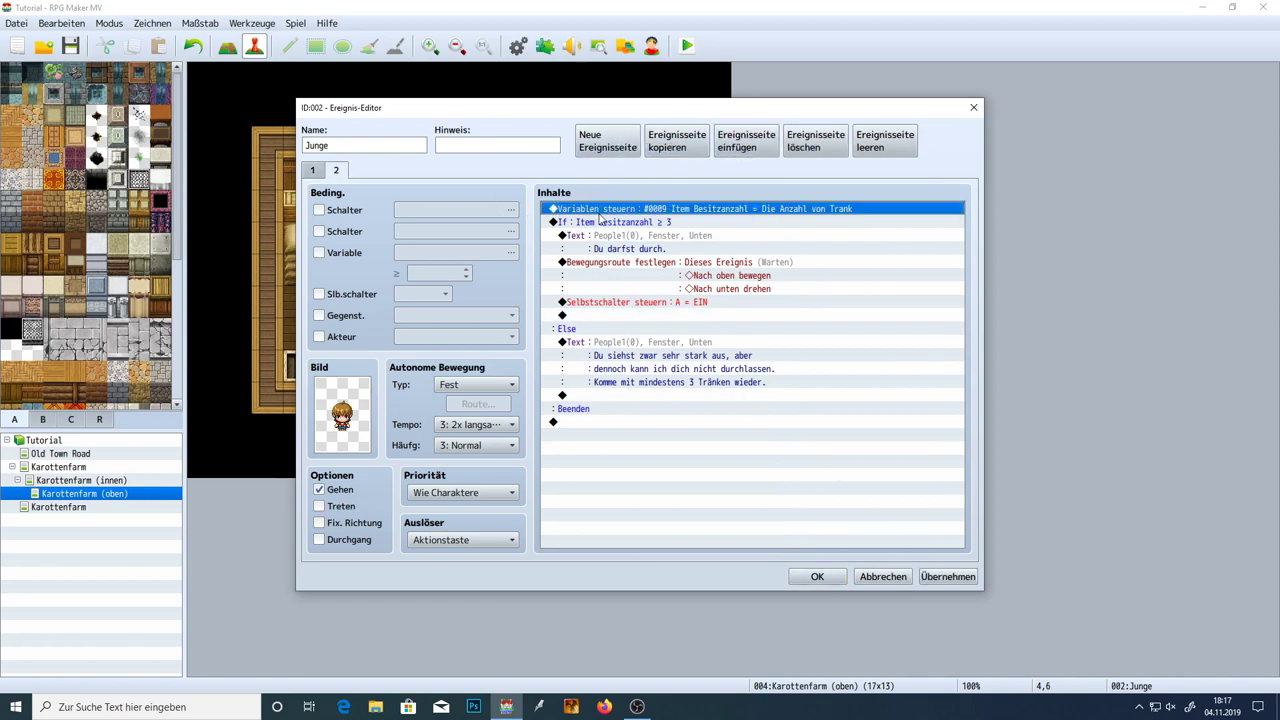
pyautogui.click(614, 238)
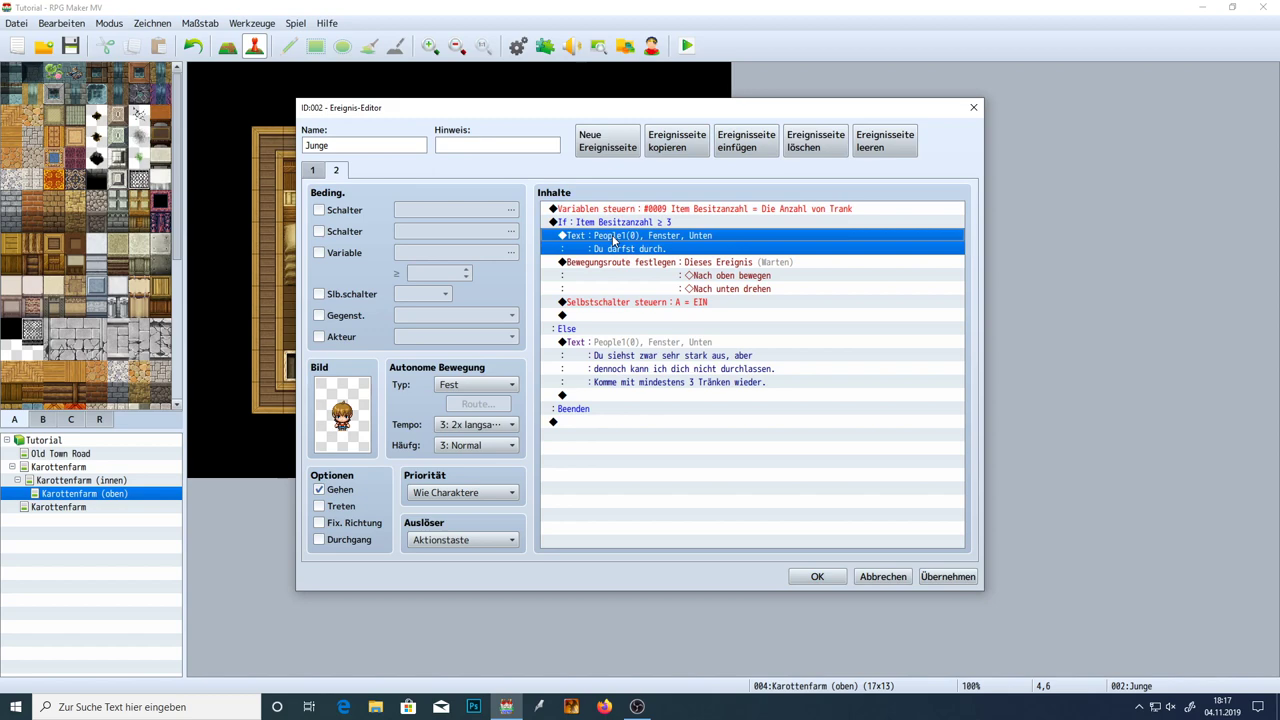
pyautogui.hotkey('ctrl', 'x')
pyautogui.click(613, 211)
pyautogui.hotkey('ctrl', 'a')
pyautogui.press('Delete')
pyautogui.hotkey('ctrl', 'v')
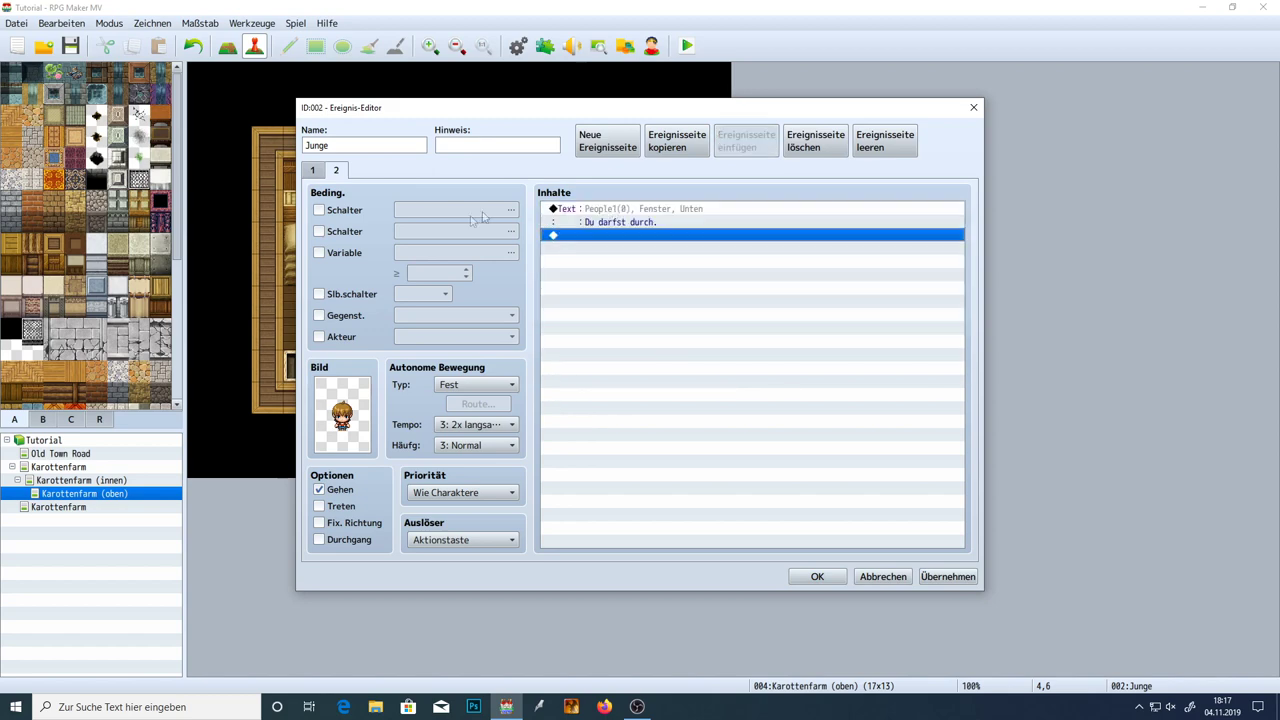
# Make page 2 conditional on self switch A, apply the change and confirm the boy's event
pyautogui.click(319, 294)
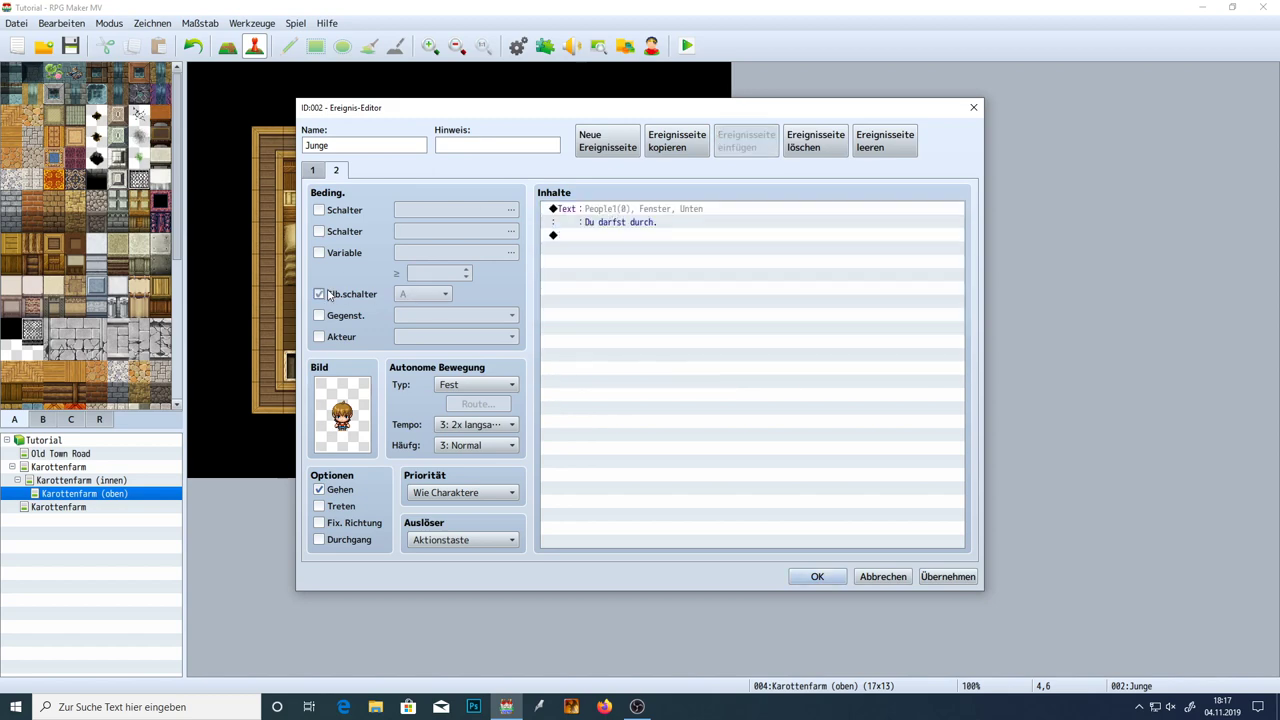
pyautogui.click(947, 576)
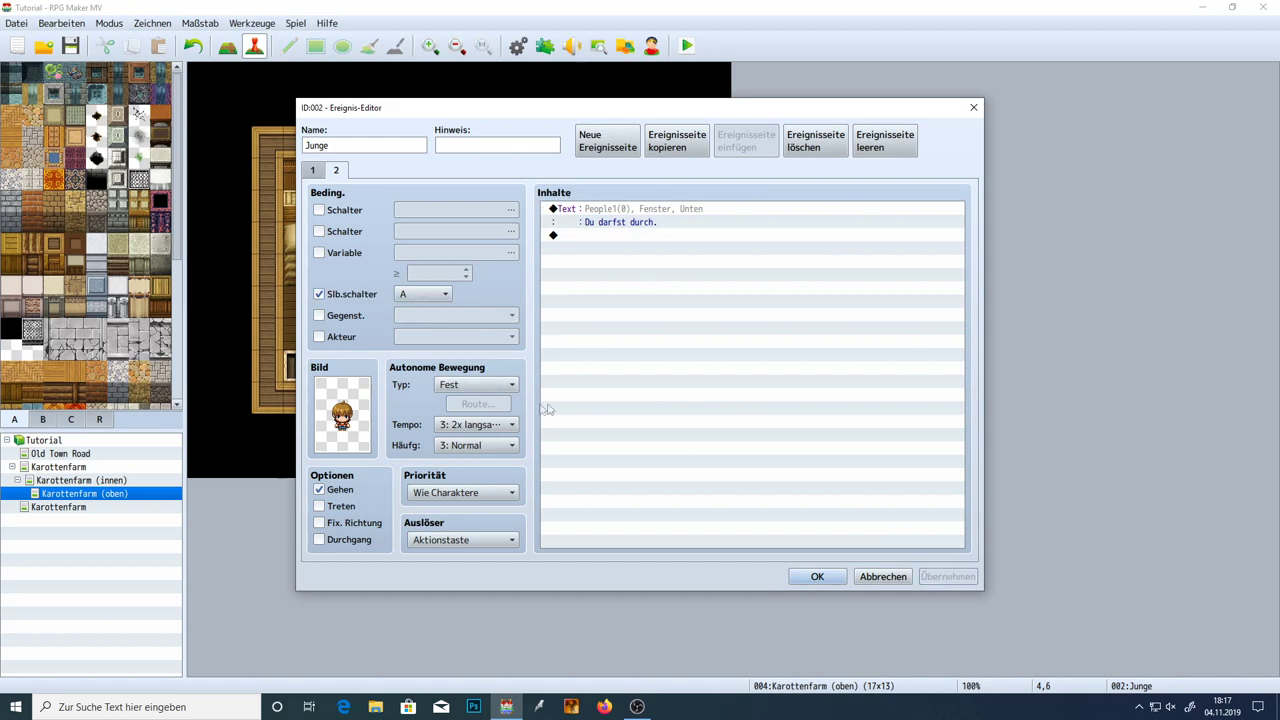
pyautogui.click(316, 175)
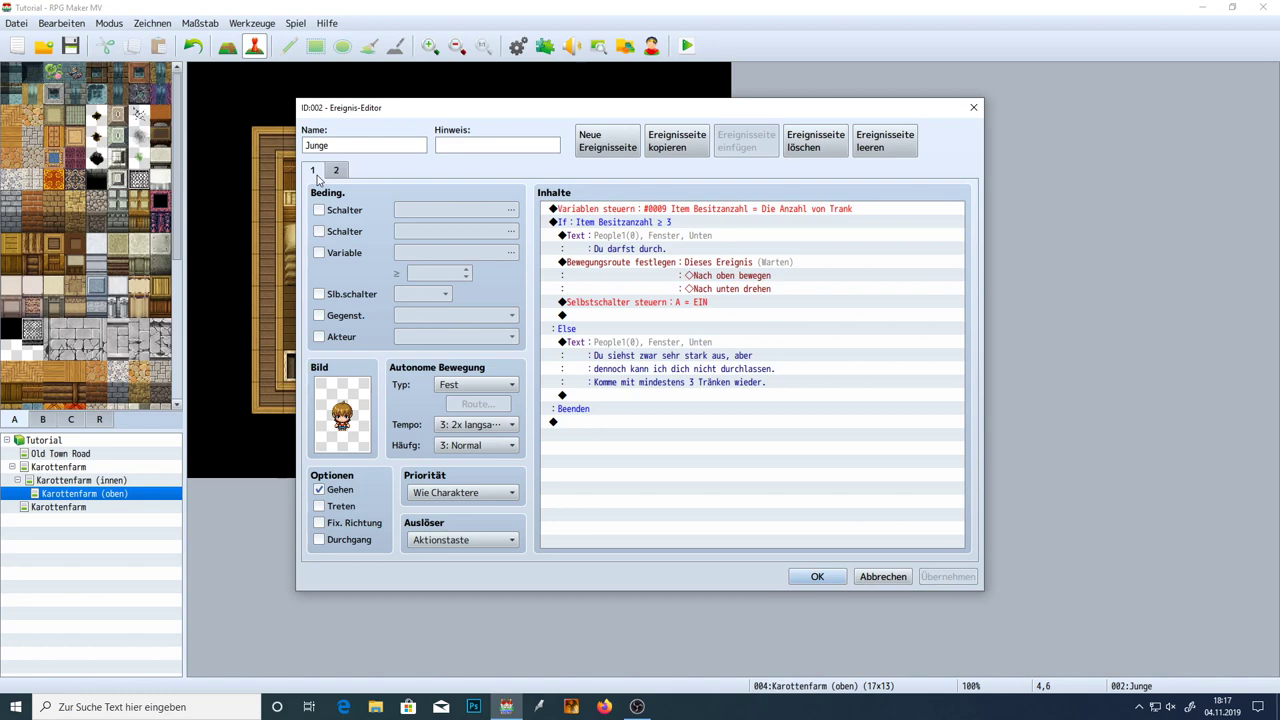
pyautogui.click(336, 170)
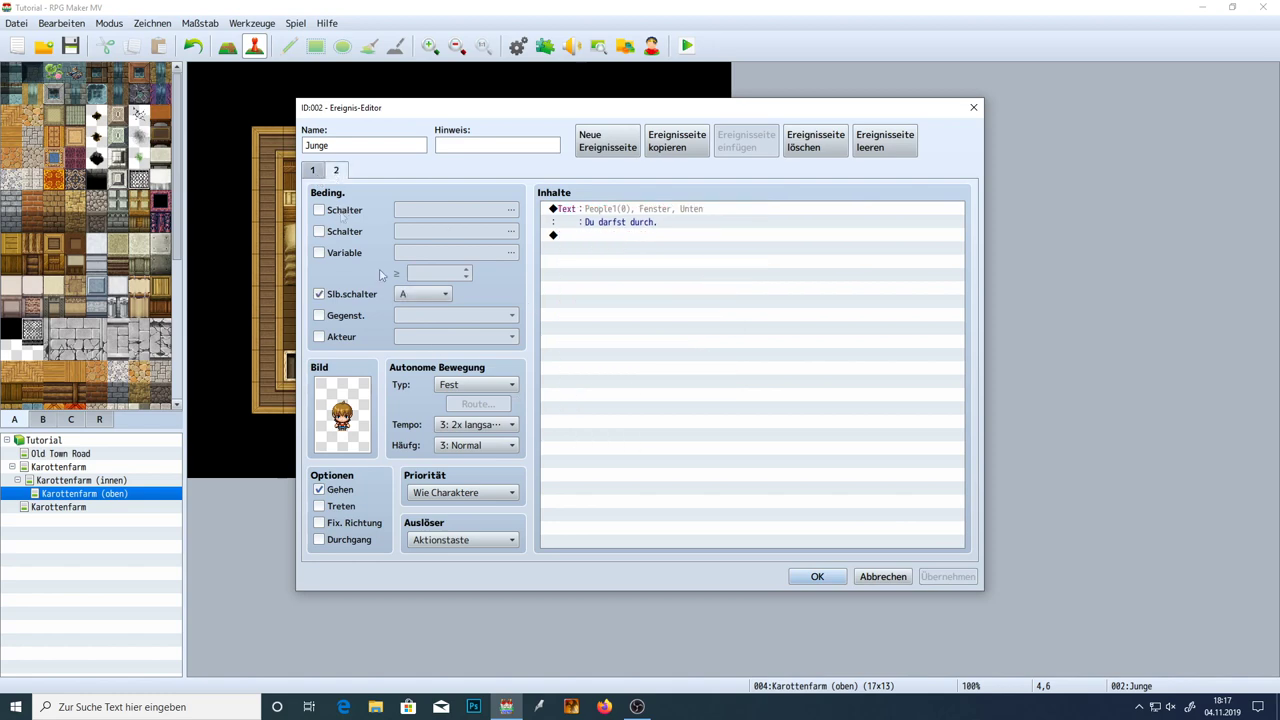
pyautogui.moveTo(441, 366)
pyautogui.click(815, 576)
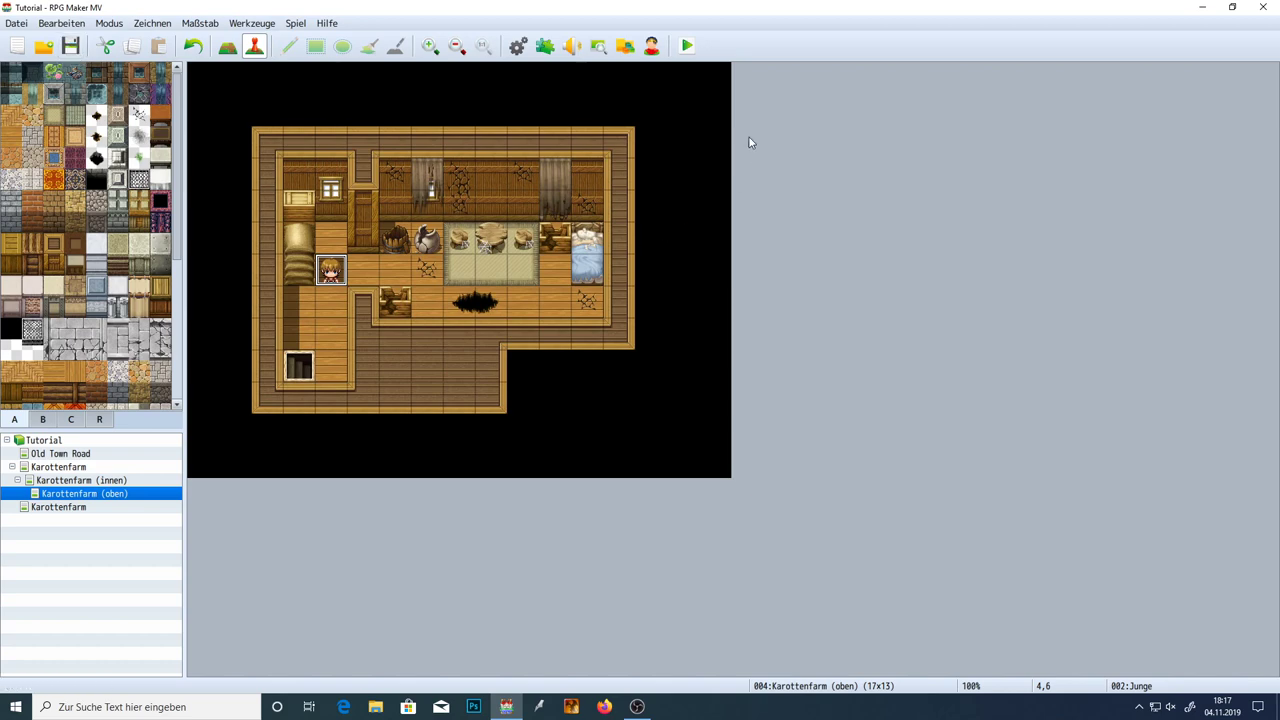
# Playtest the project by continuing the saved game, walk the party briefly outside the farmhouse and close the game
pyautogui.click(687, 46)
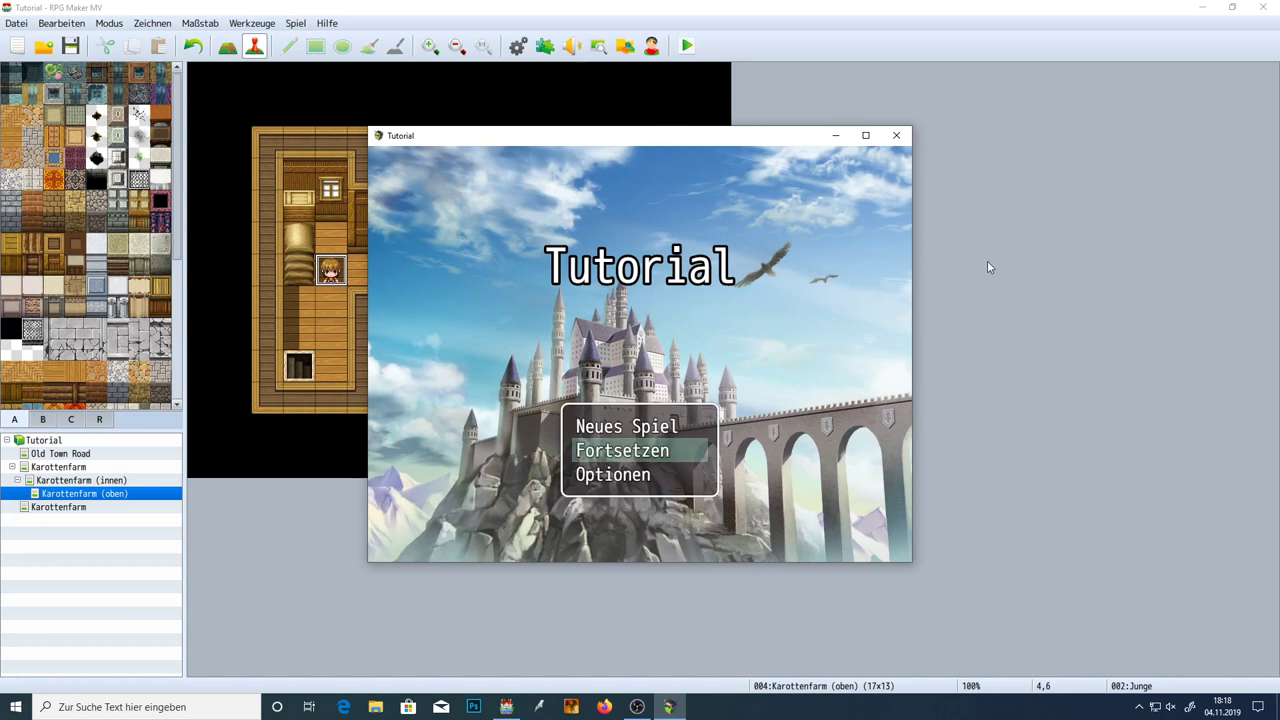
pyautogui.press('Return')
pyautogui.press('Return')
pyautogui.press('Right')
pyautogui.press('Right')
pyautogui.press('Up')
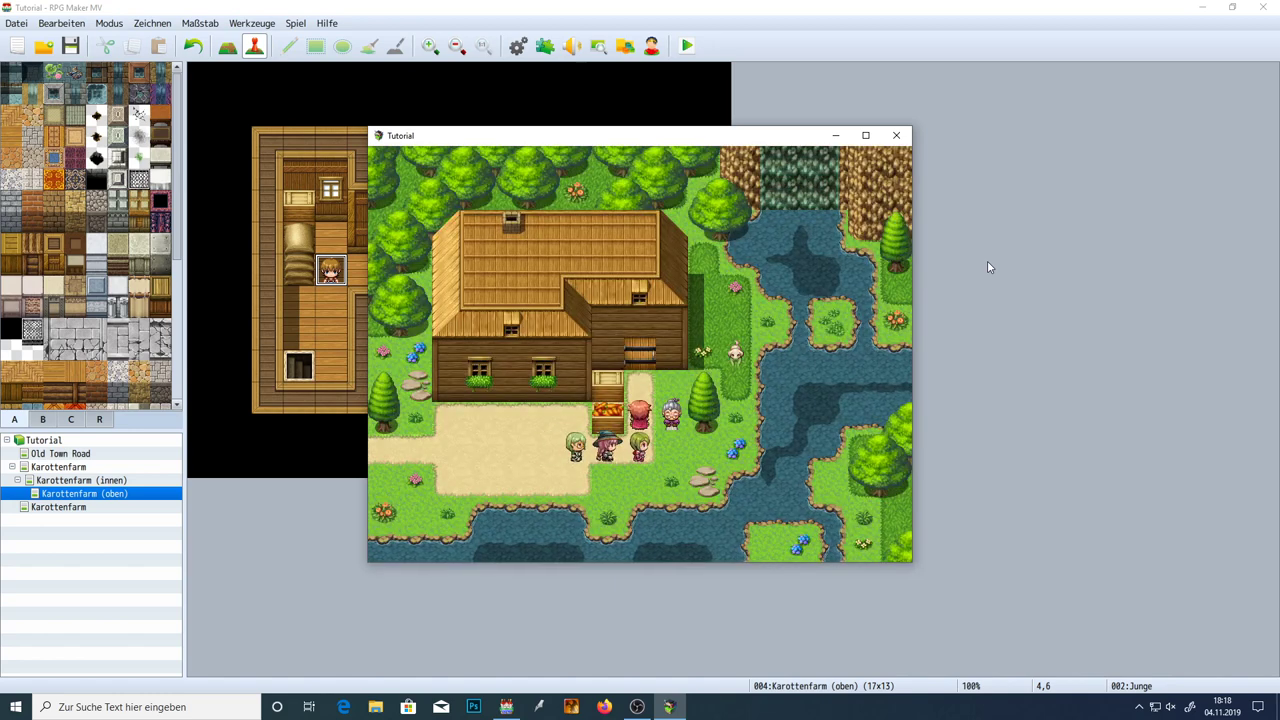
pyautogui.hotkey('alt', 'F4')
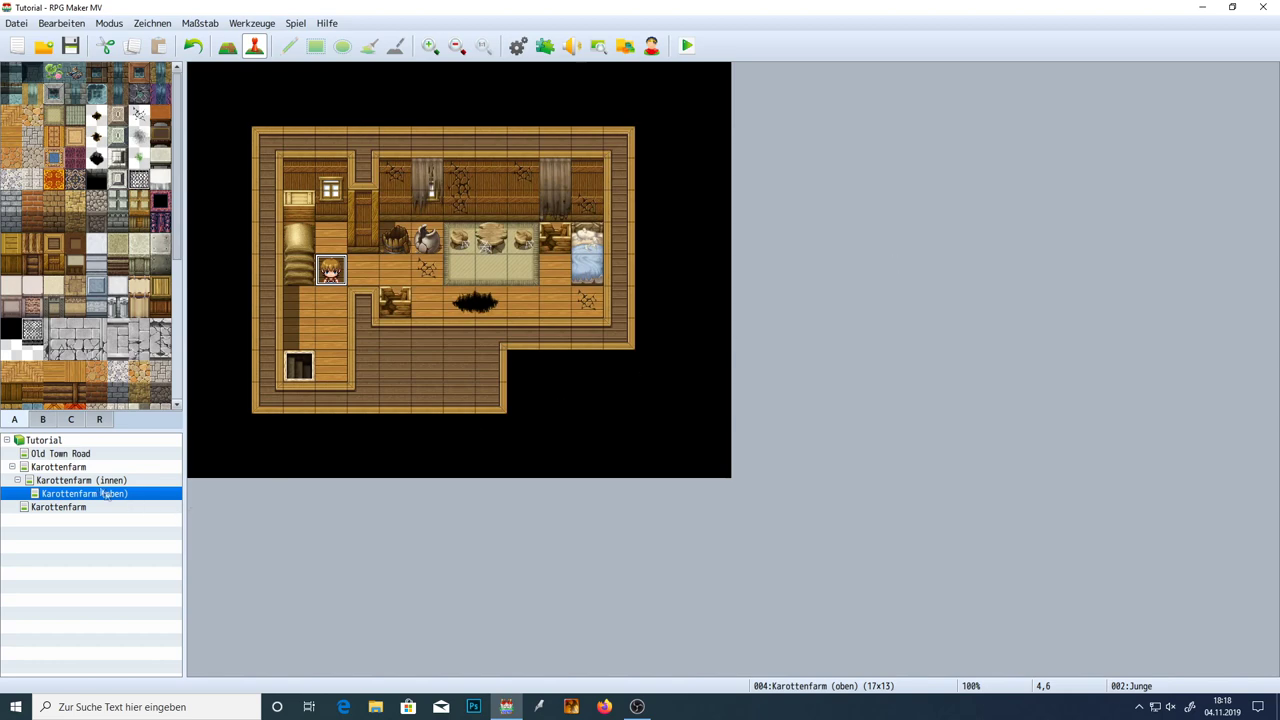
# Create an event named Händler on the Old Town Road map, on the sand tile at 7,6 in front of the tent
pyautogui.click(86, 456)
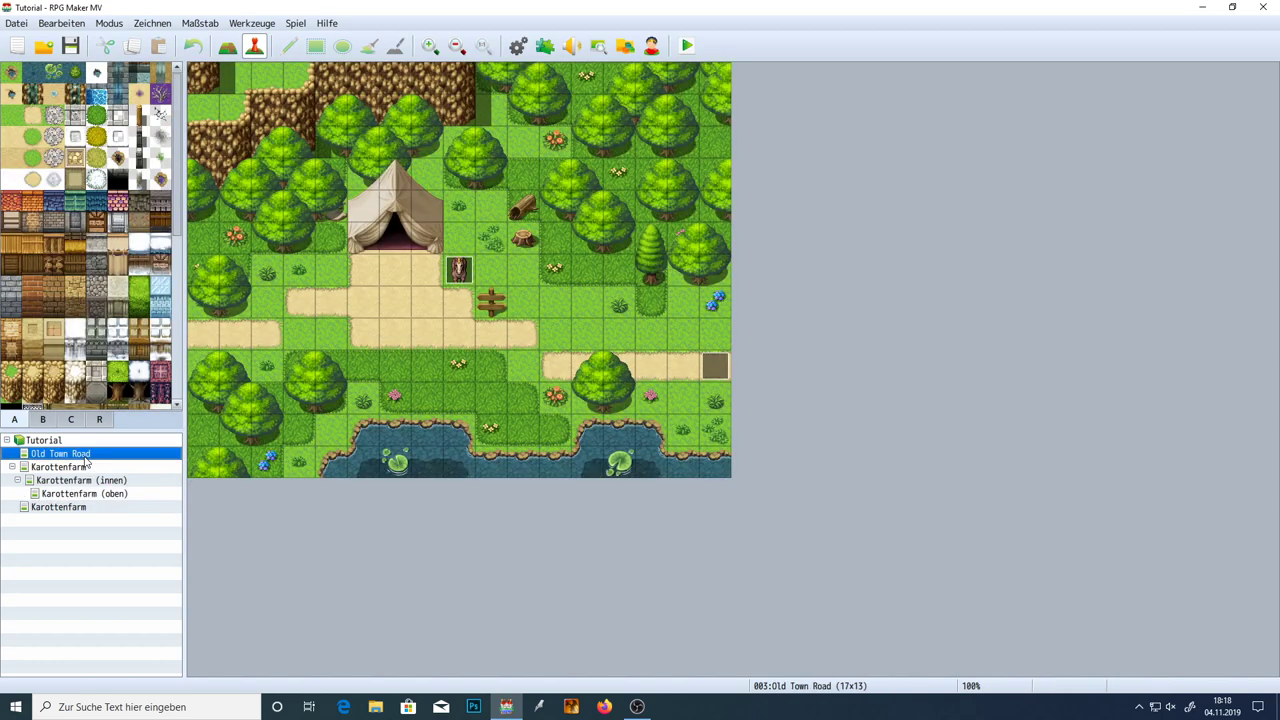
pyautogui.click(423, 275)
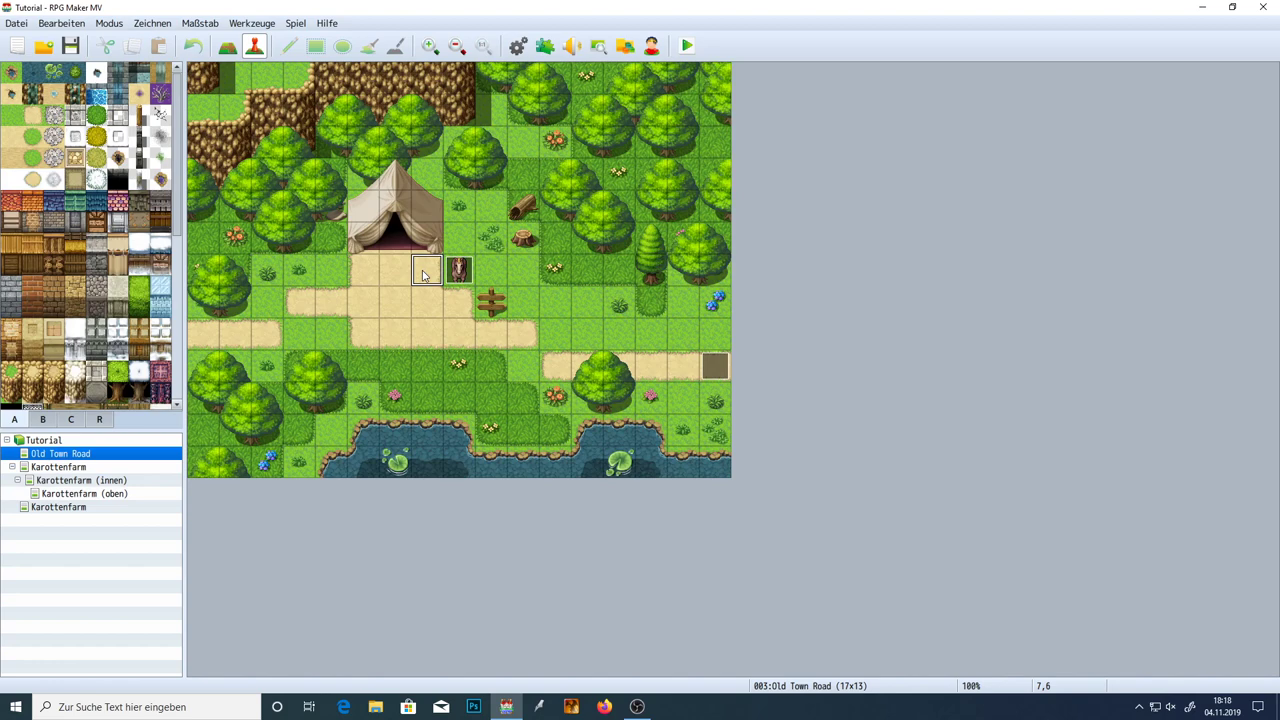
pyautogui.doubleClick(422, 275)
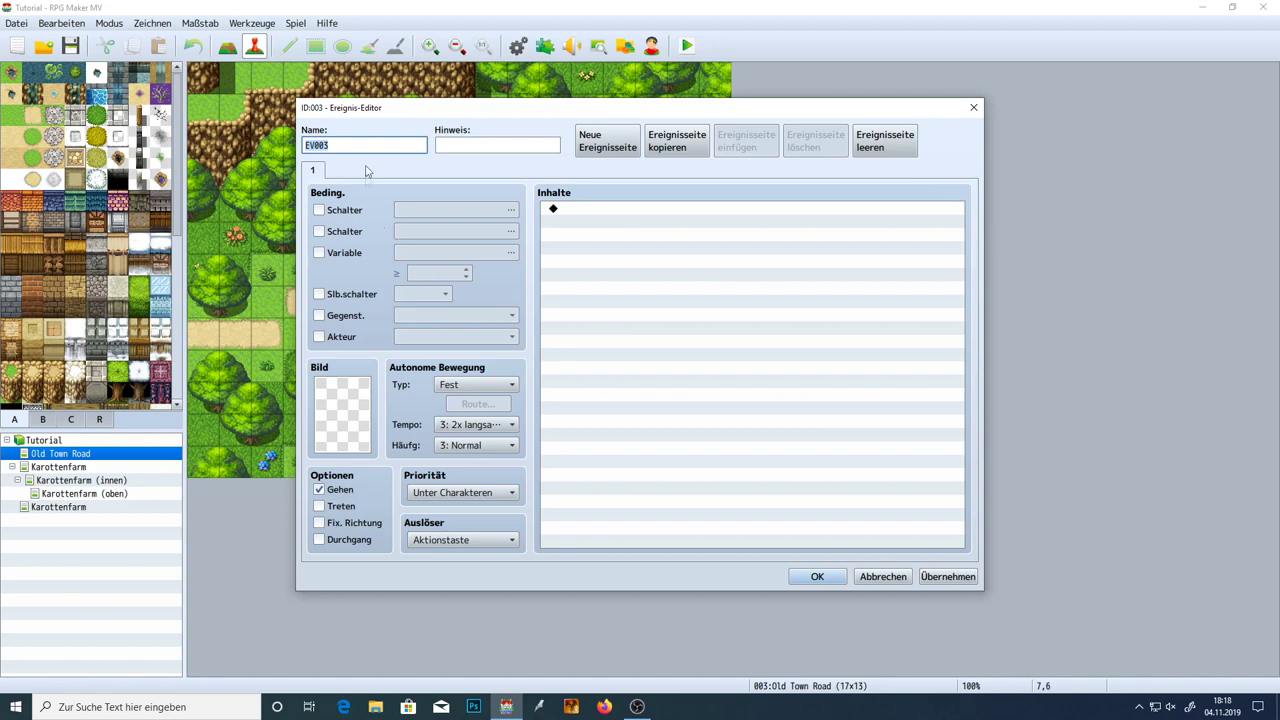
pyautogui.press('BackSpace')
# Give the Händler event the dark-haired man in purple from People1 as its image and set its priority to Wie Charaktere
pyautogui.doubleClick(336, 416)
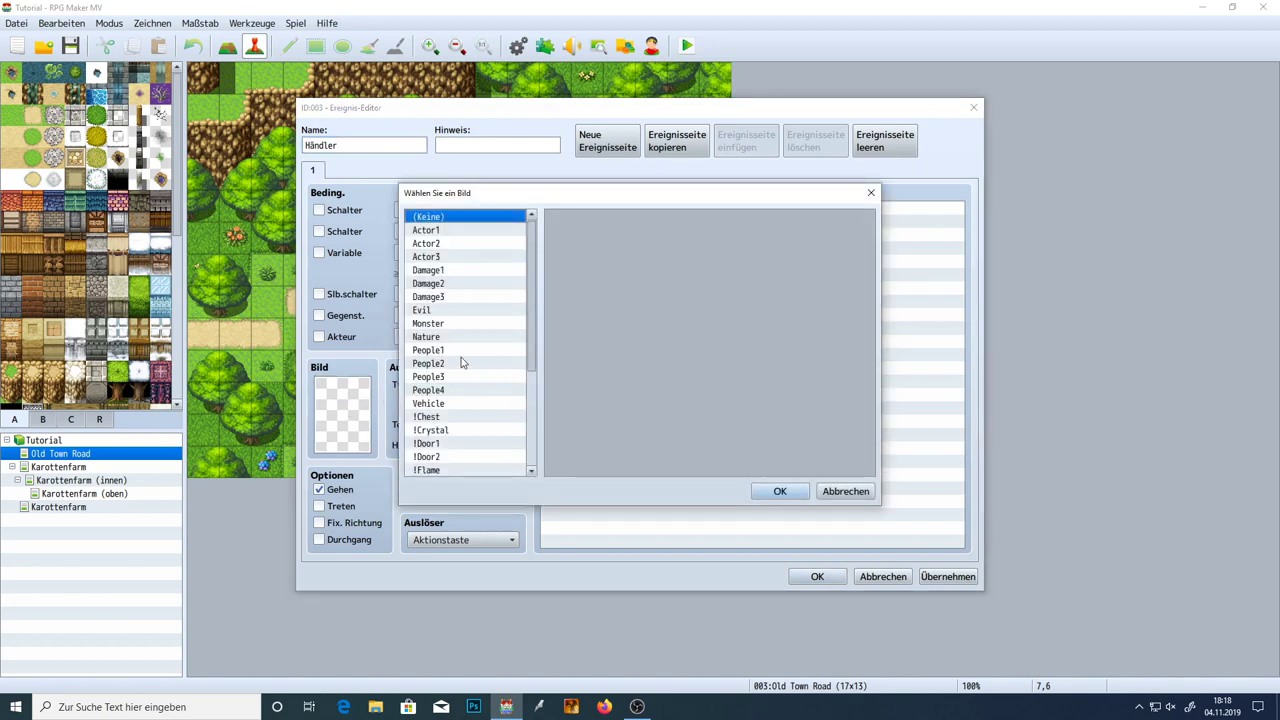
pyautogui.click(456, 352)
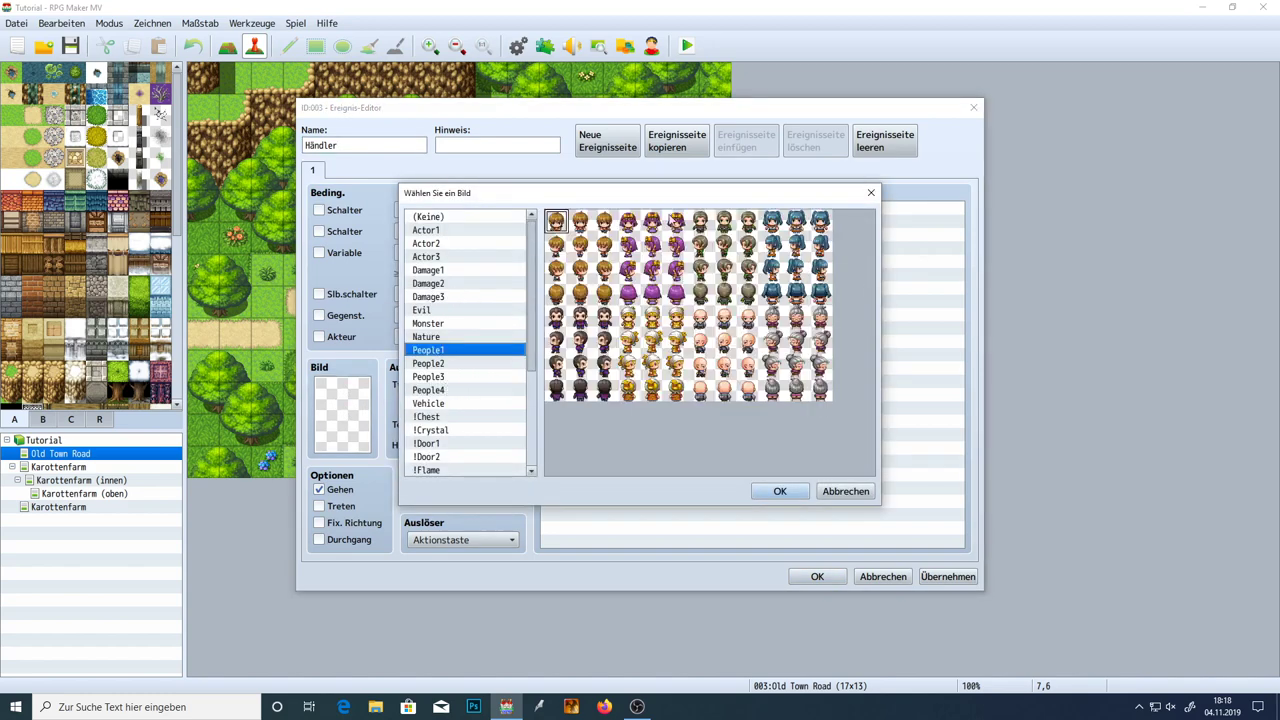
pyautogui.doubleClick(579, 328)
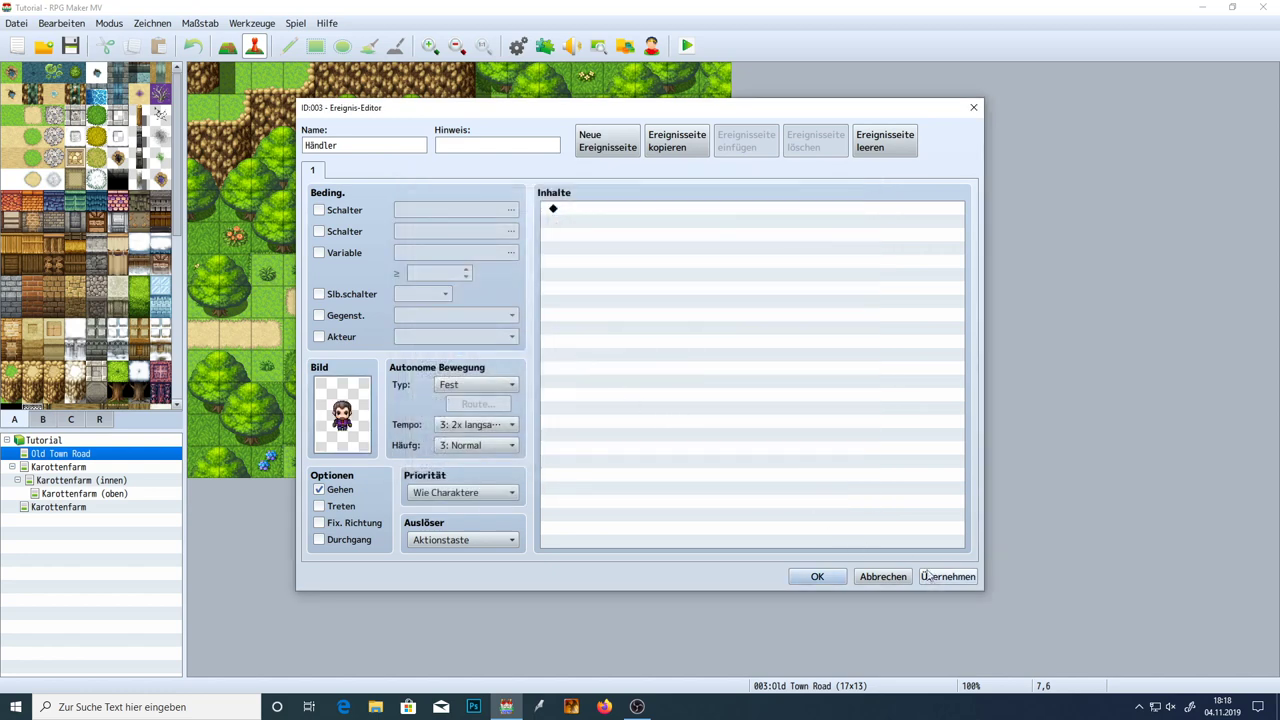
# Add a text command with the moustached man's portrait from People1 and the message "Ich bin ein reisender Händler."
pyautogui.doubleClick(588, 218)
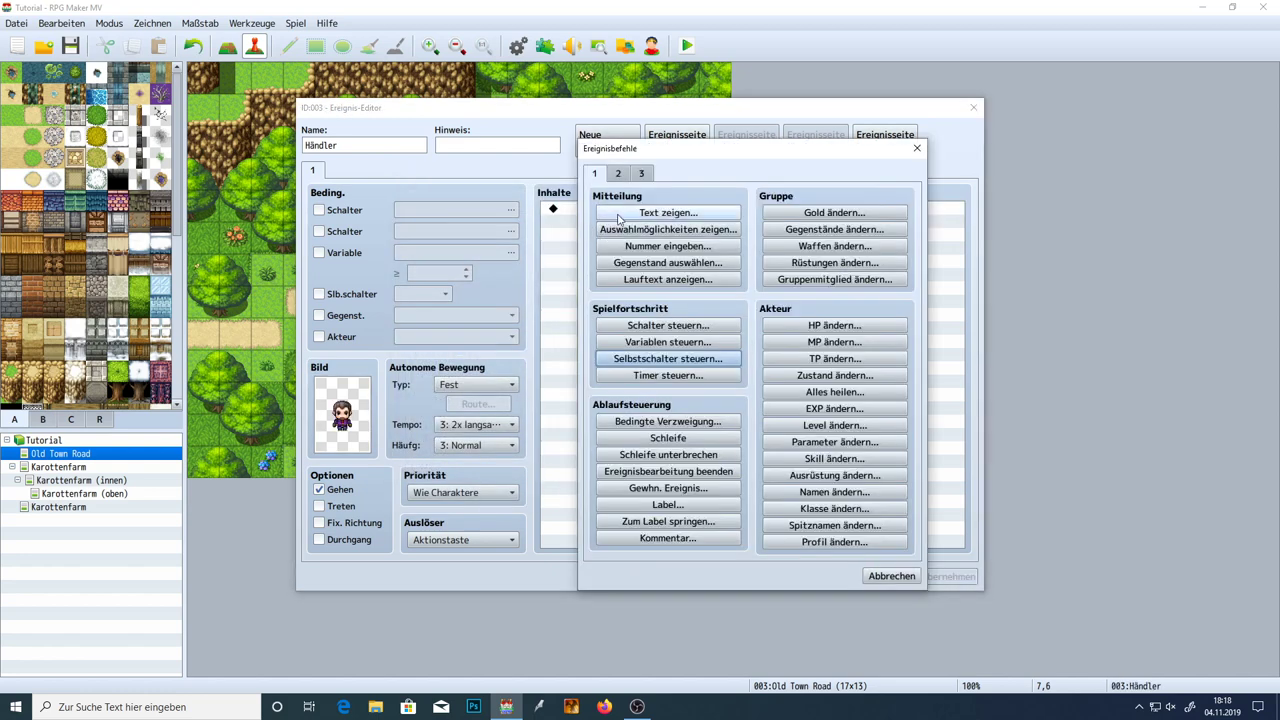
pyautogui.click(622, 213)
pyautogui.doubleClick(612, 330)
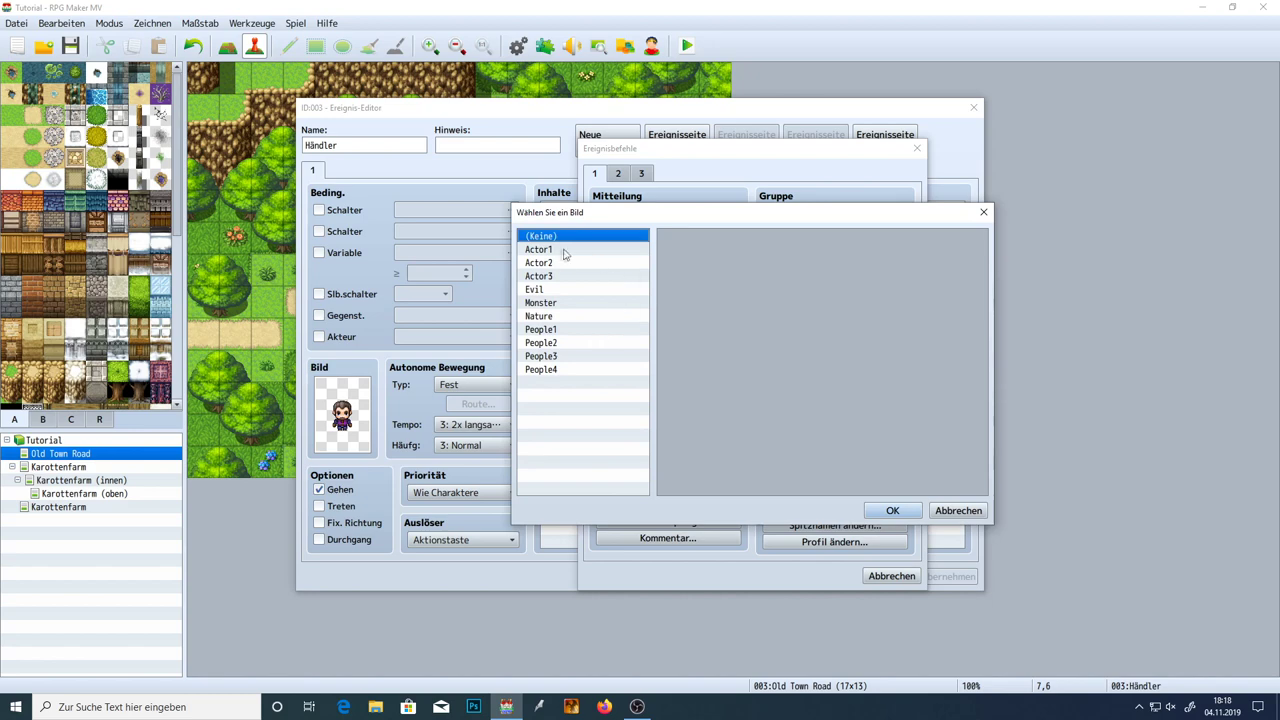
pyautogui.click(562, 329)
pyautogui.click(690, 322)
pyautogui.doubleClick(690, 322)
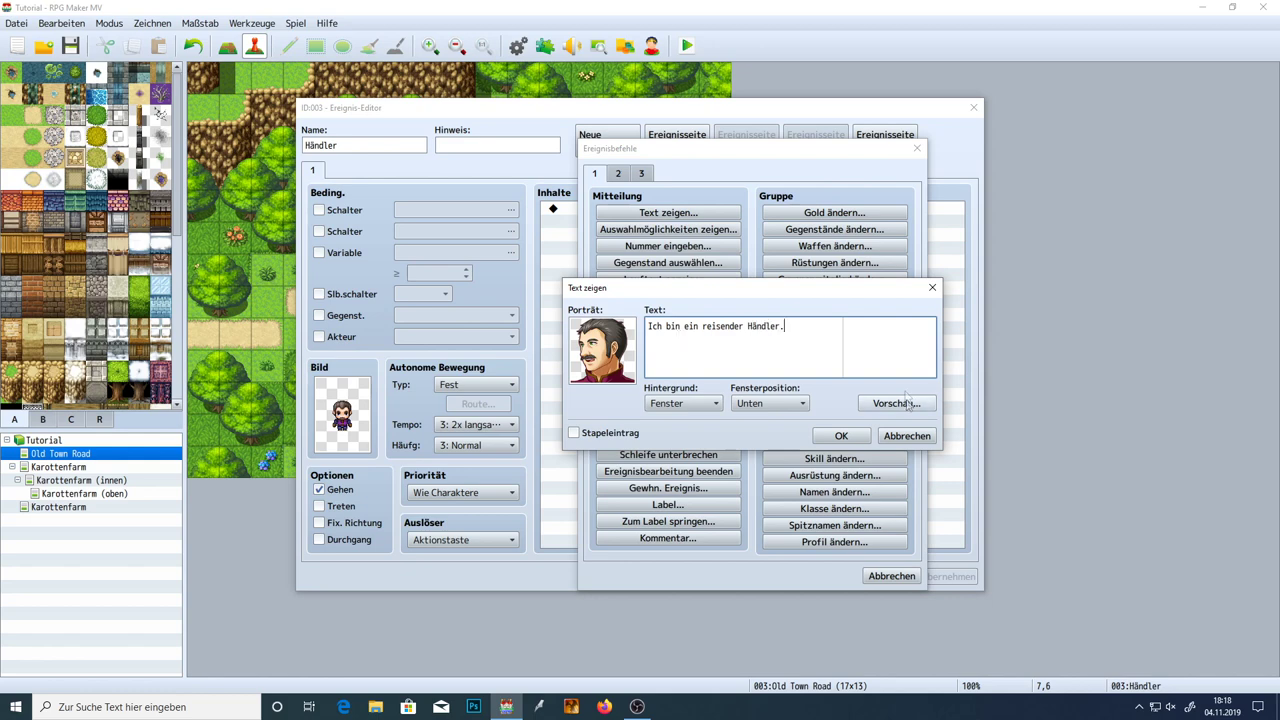
pyautogui.click(841, 436)
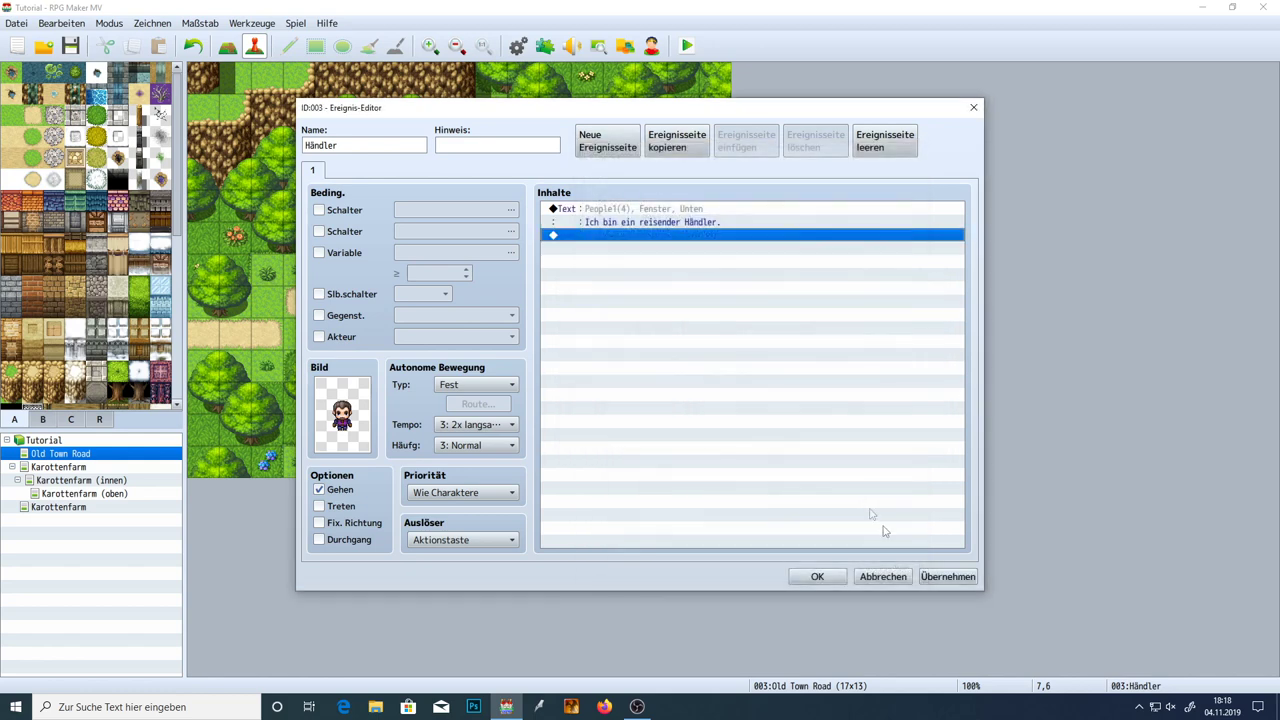
pyautogui.doubleClick(571, 236)
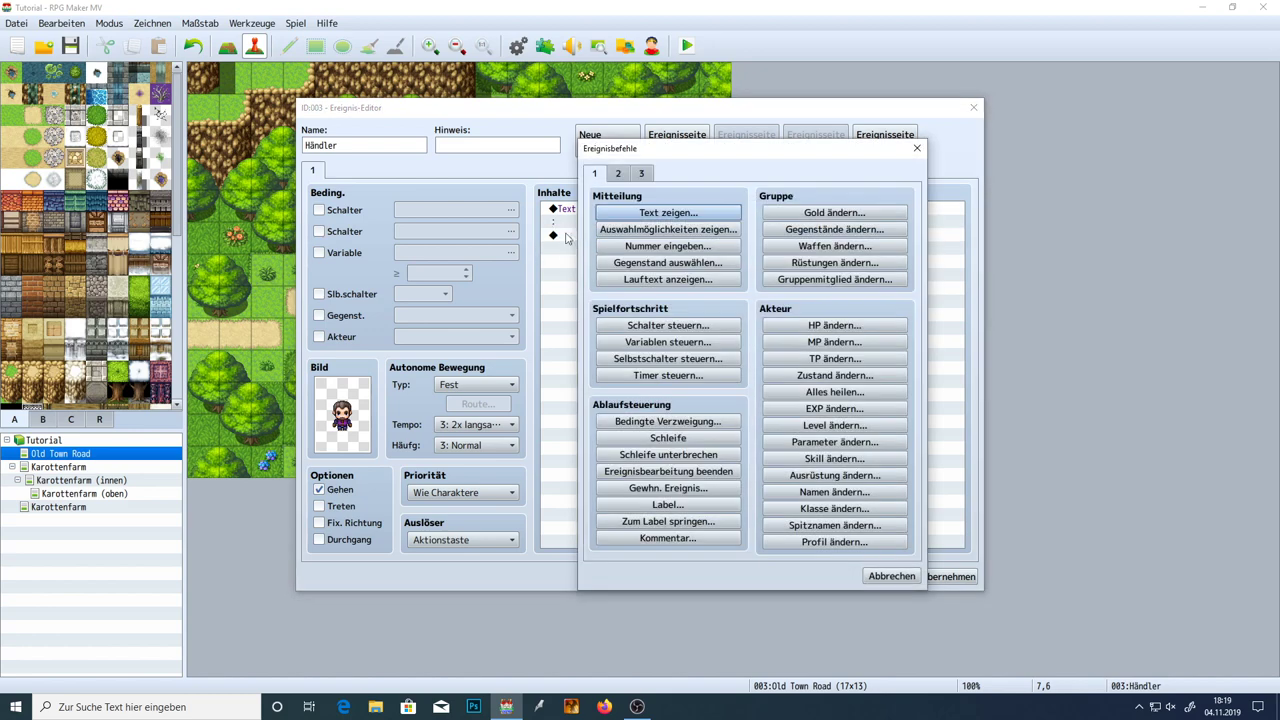
pyautogui.click(618, 174)
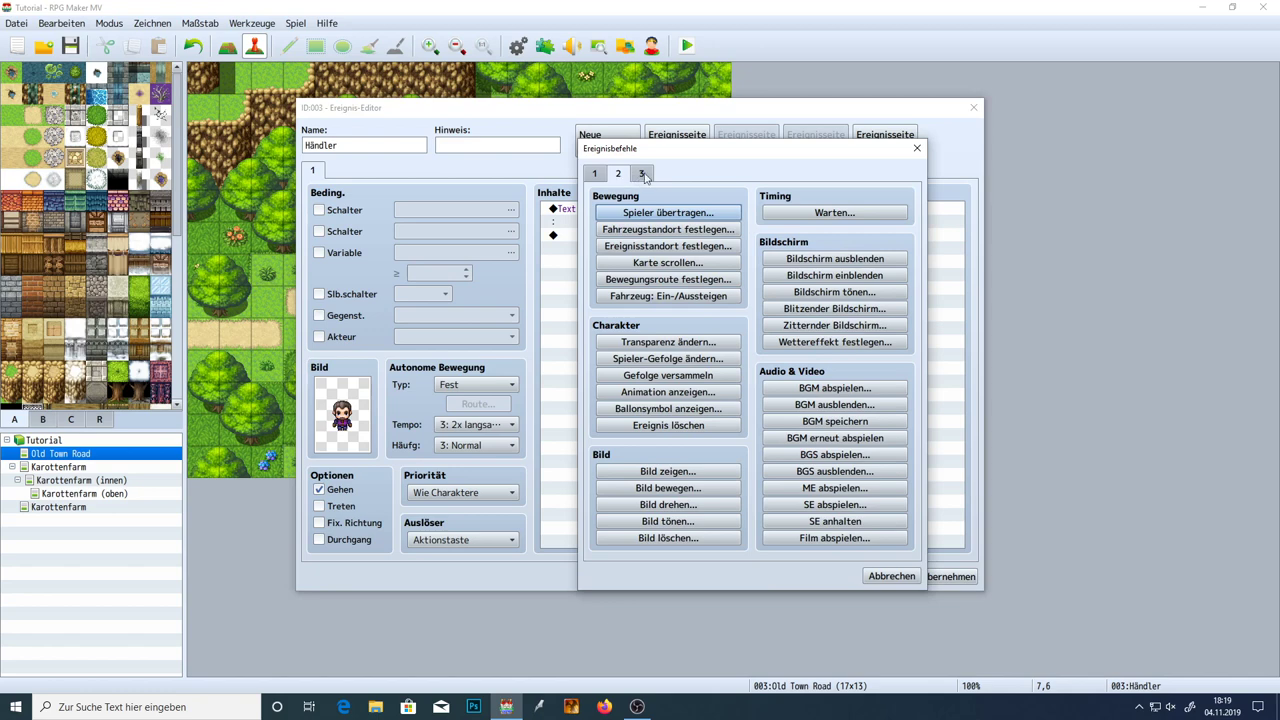
pyautogui.click(643, 174)
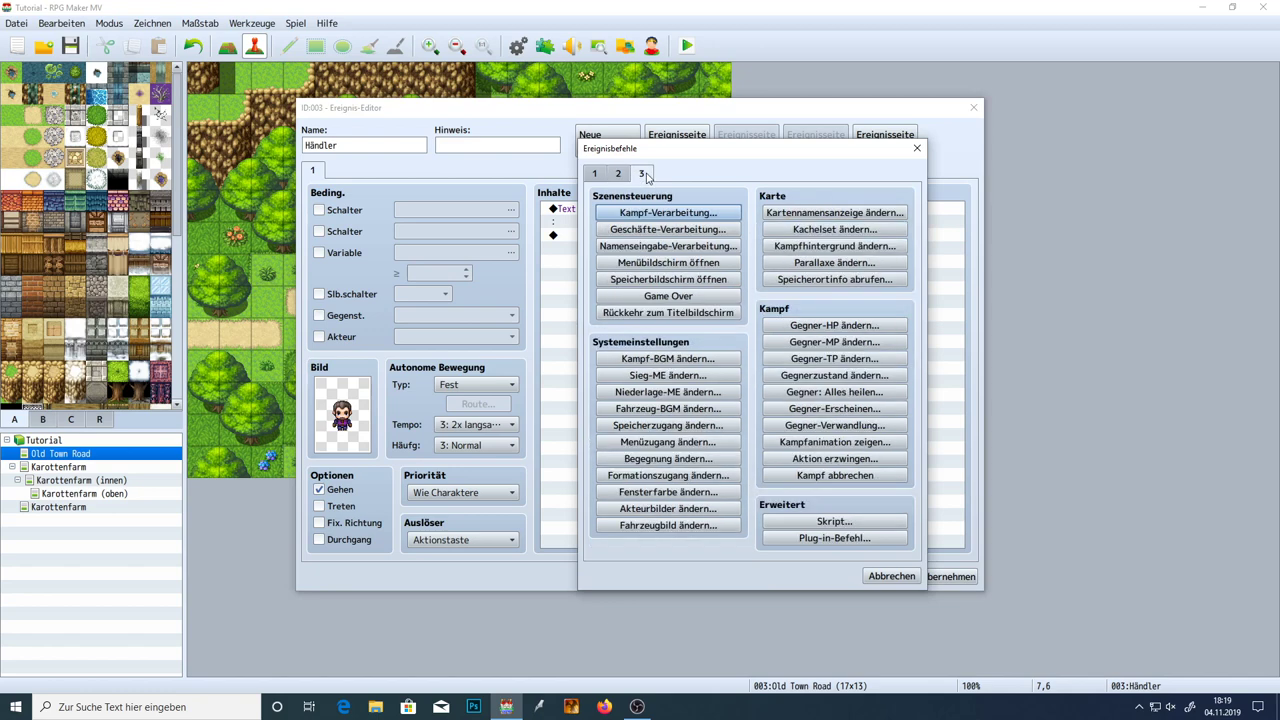
pyautogui.click(703, 233)
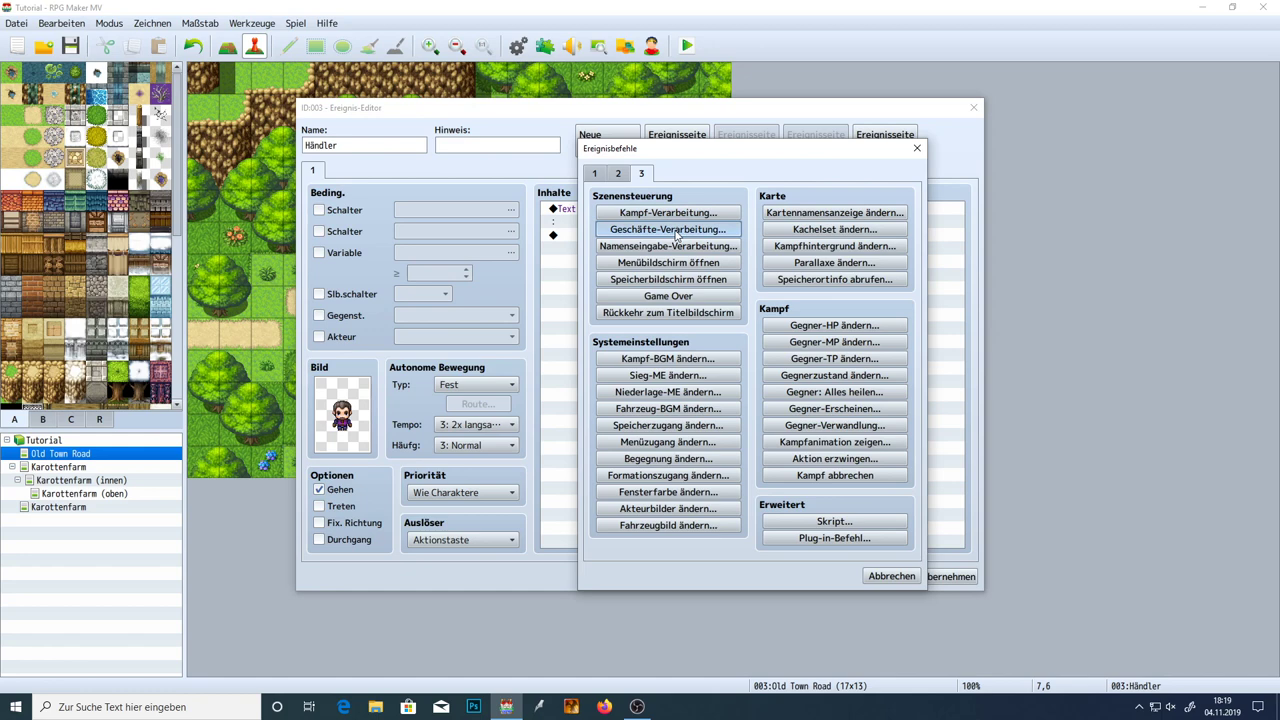
pyautogui.click(918, 148)
pyautogui.click(607, 222)
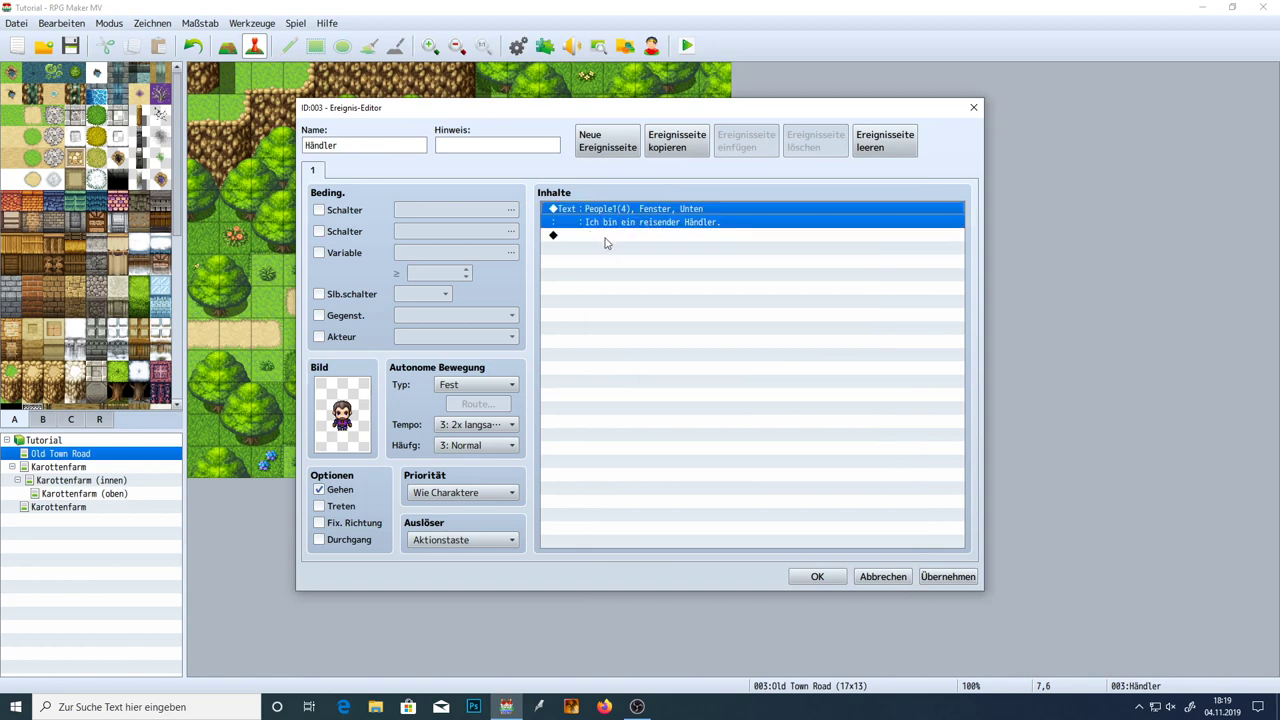
# Start a Geschäfte-Verarbeitung command on the empty line below the merchant's message
pyautogui.click(598, 240)
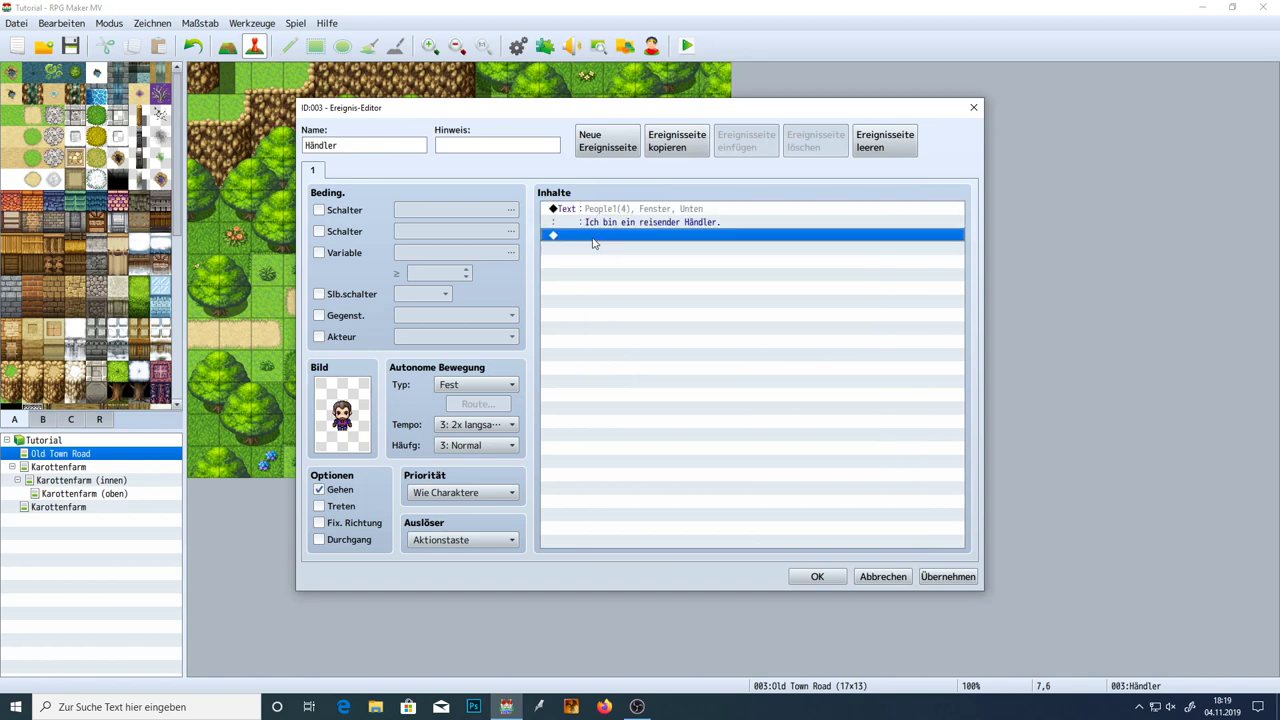
pyautogui.doubleClick(598, 240)
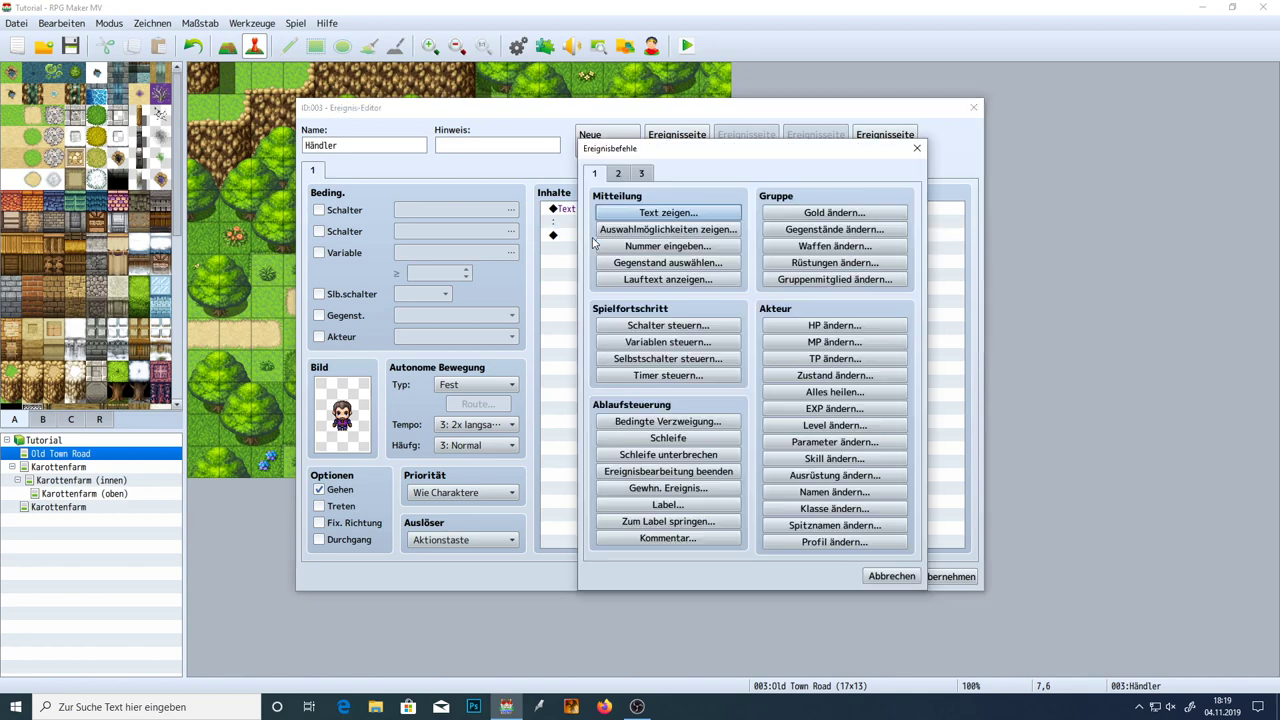
pyautogui.click(619, 176)
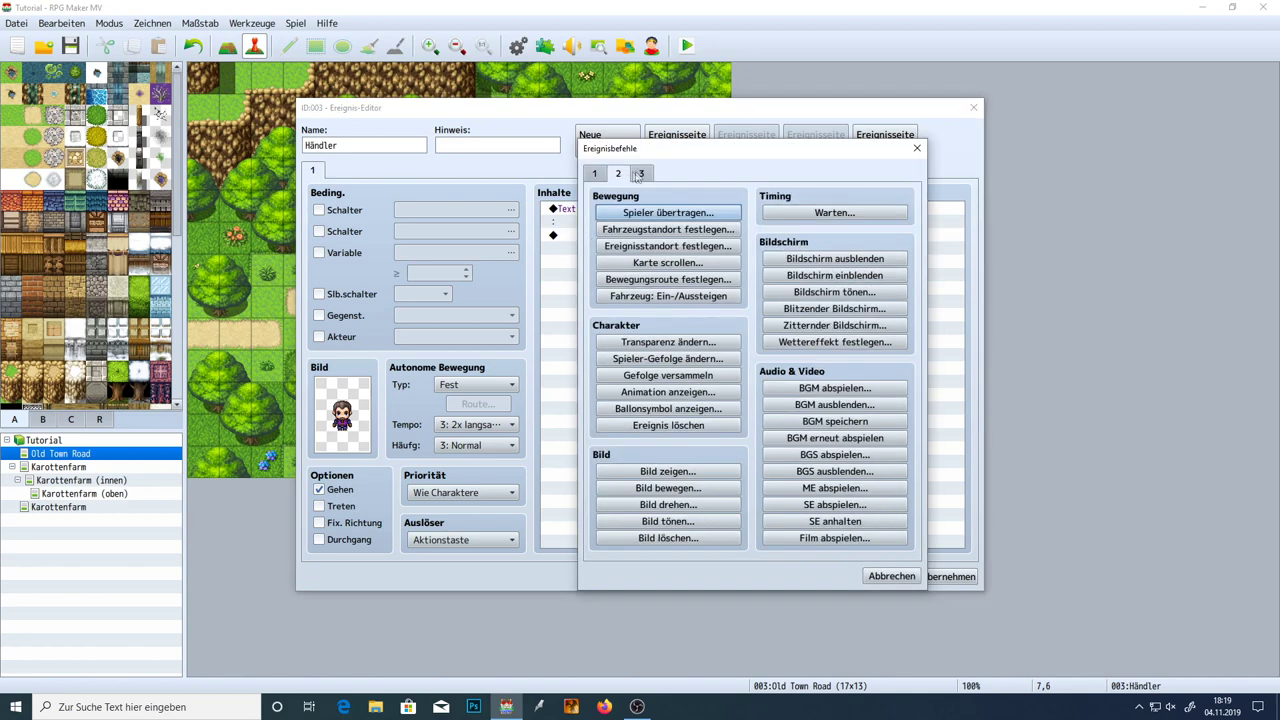
pyautogui.click(644, 175)
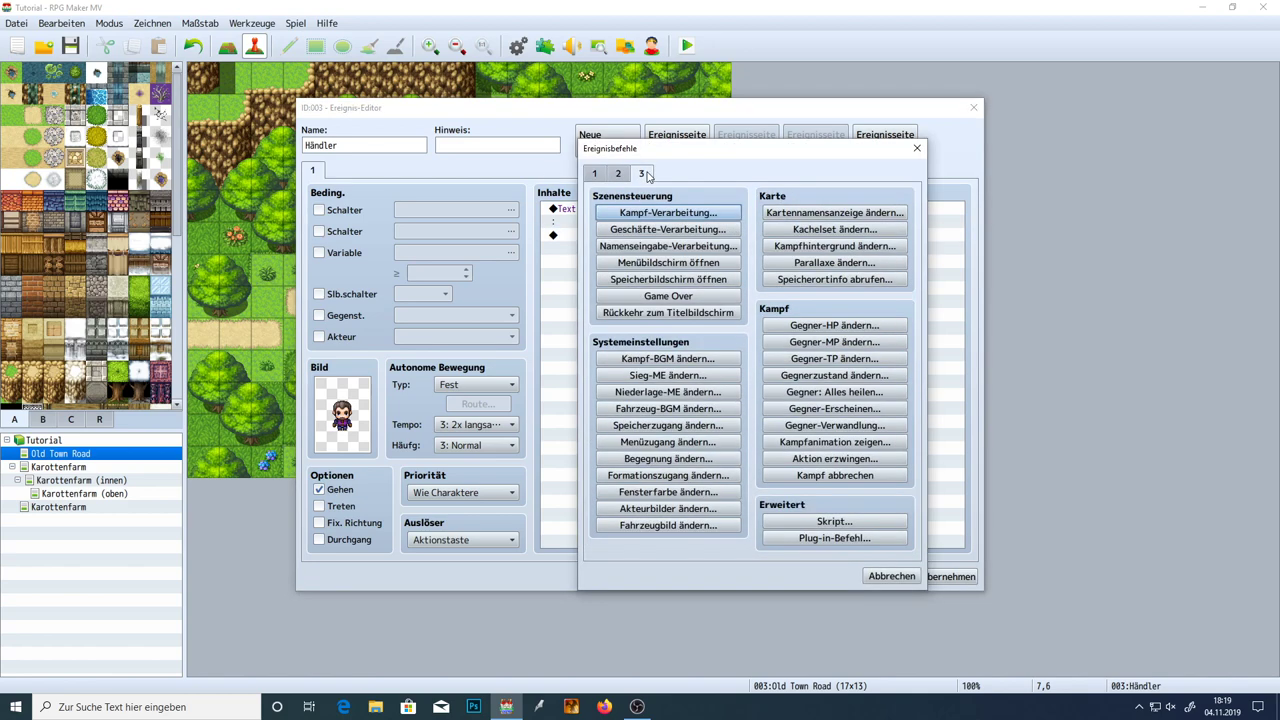
pyautogui.click(636, 233)
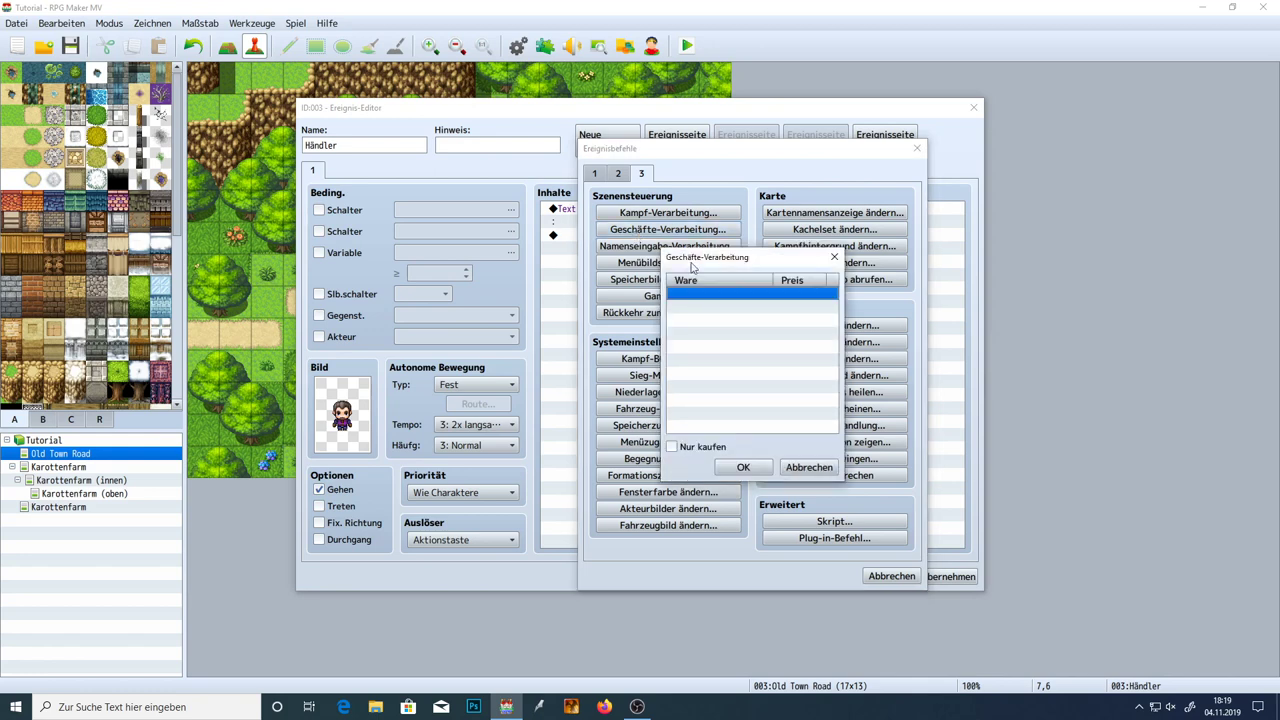
pyautogui.moveTo(727, 259); pyautogui.dragTo(652, 270)
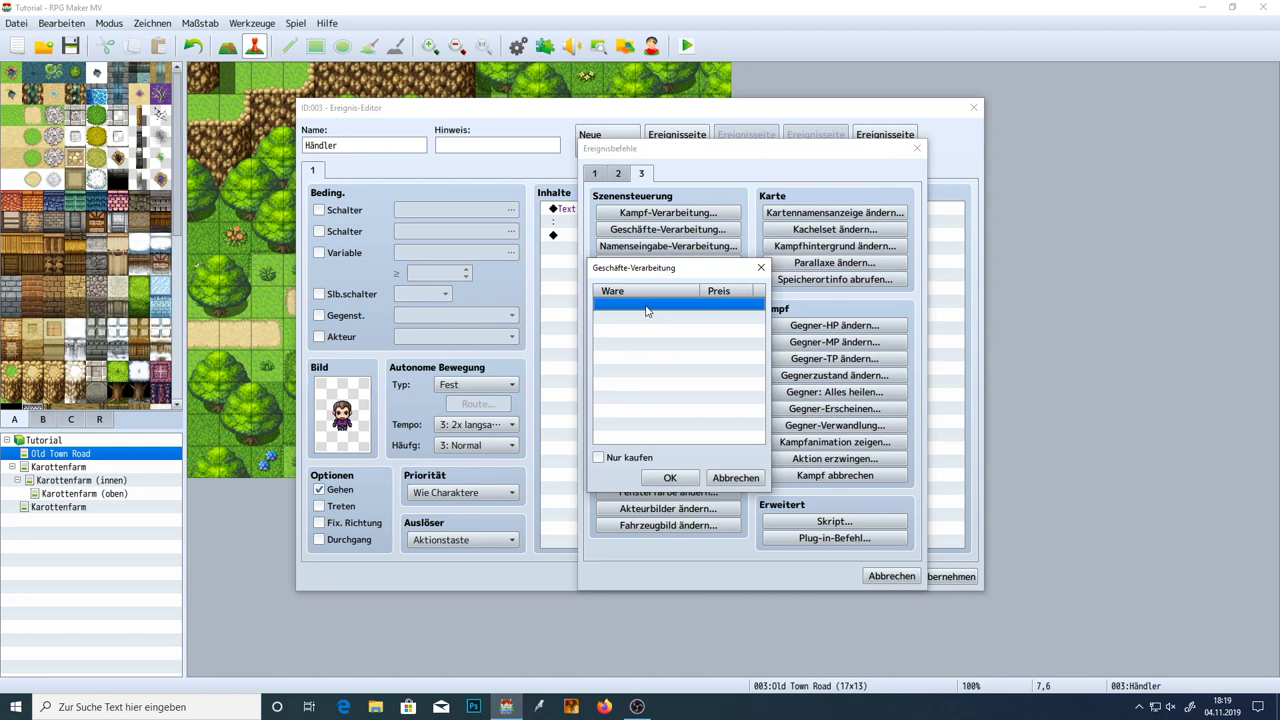
# Add the item 0001 Trank to the shop's goods at the standard price
pyautogui.doubleClick(646, 311)
pyautogui.click(617, 336)
pyautogui.click(614, 358)
pyautogui.click(613, 336)
pyautogui.click(614, 315)
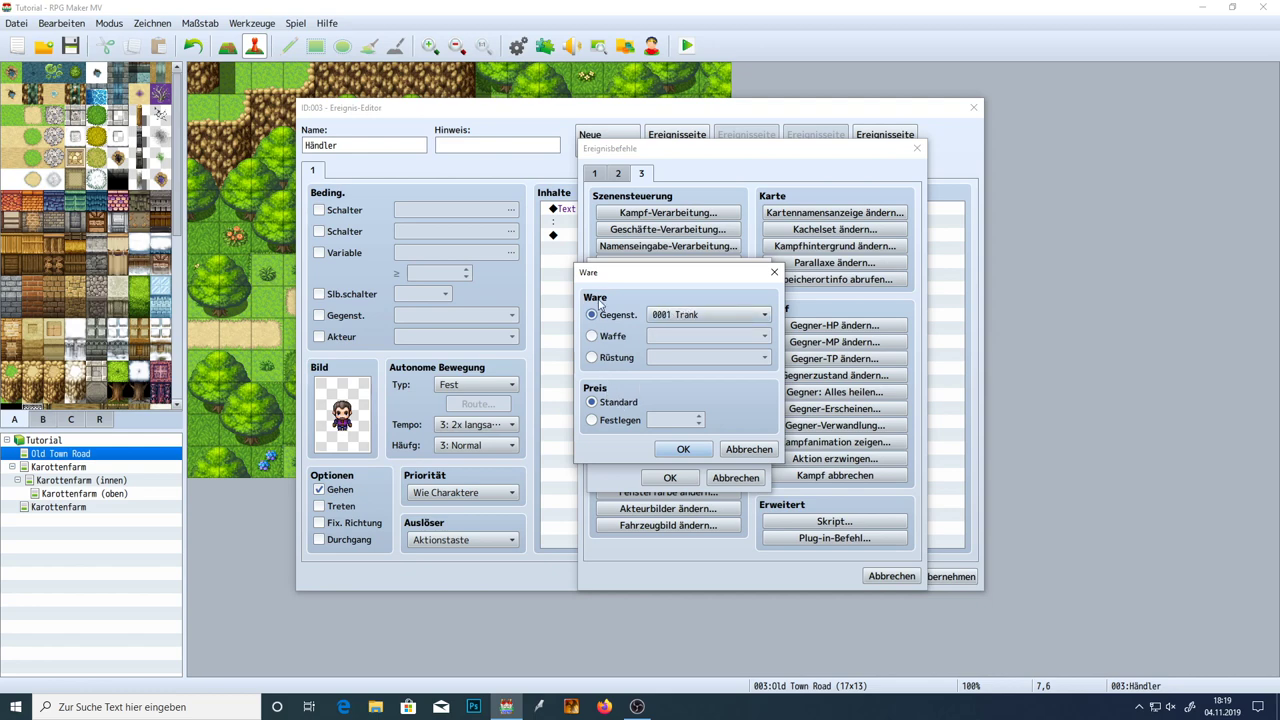
pyautogui.click(592, 420)
pyautogui.click(592, 402)
pyautogui.click(614, 426)
pyautogui.click(678, 422)
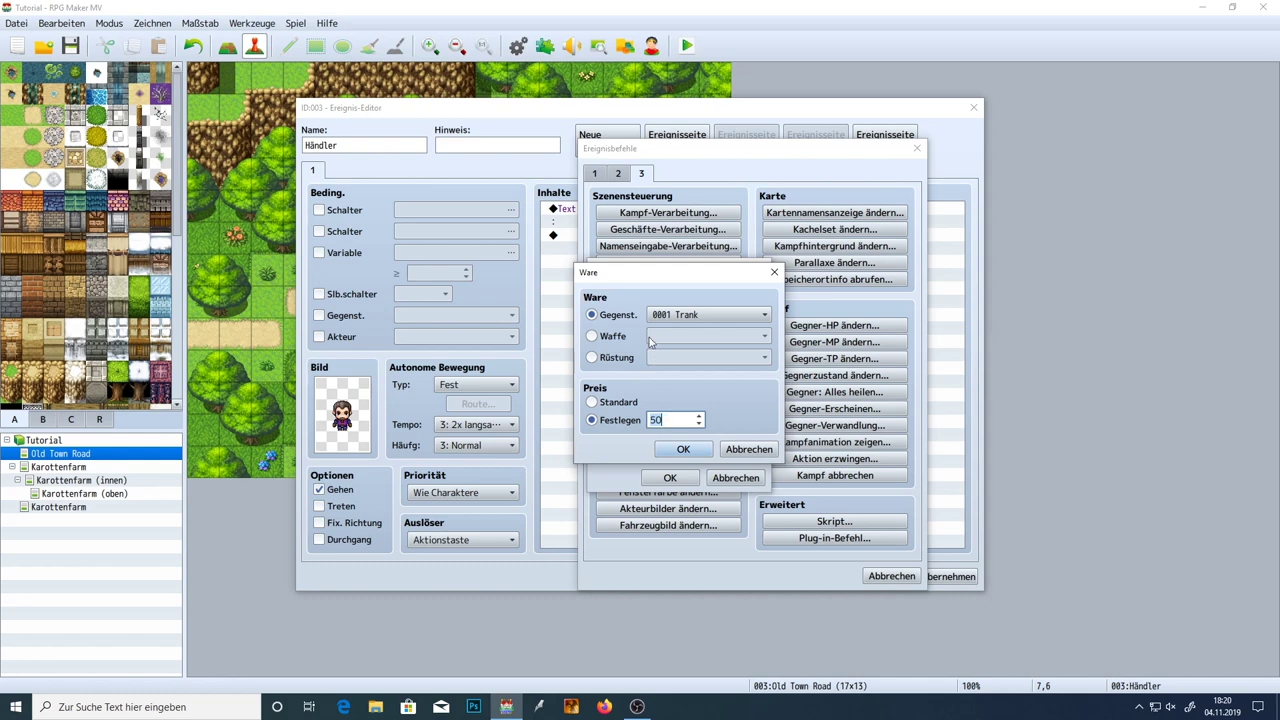
pyautogui.click(610, 403)
pyautogui.click(684, 450)
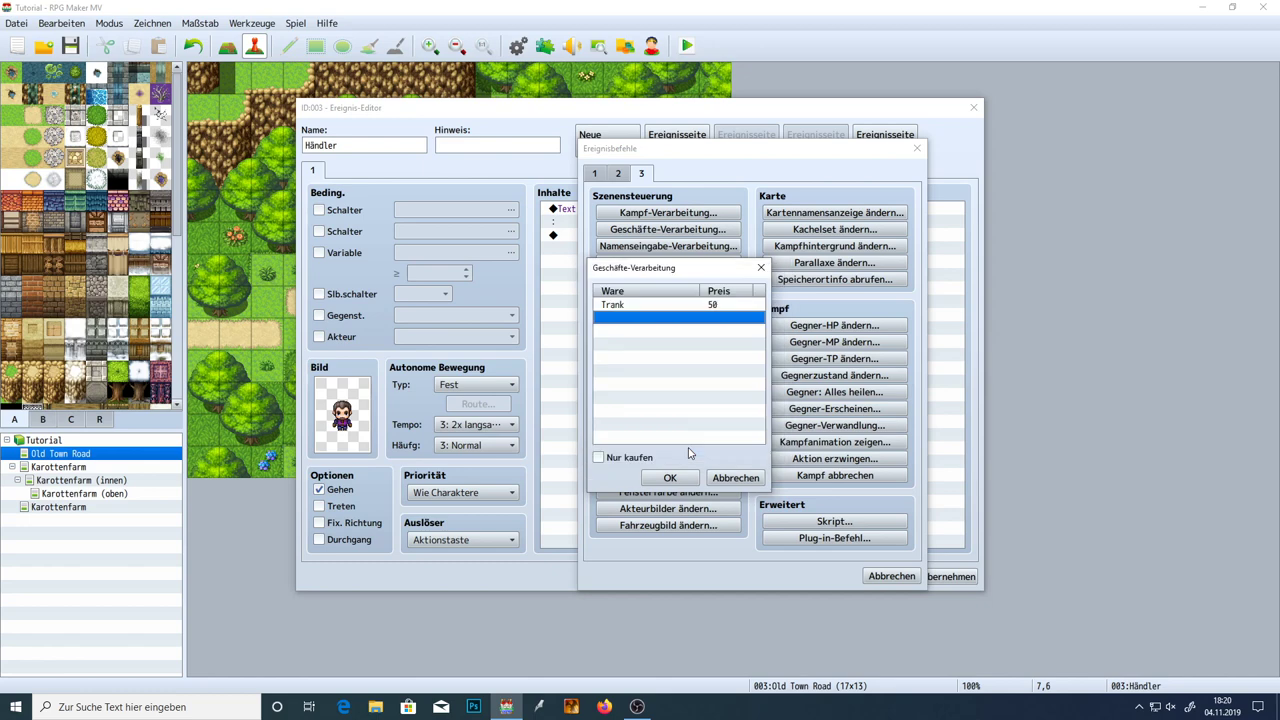
# Add a second Trank entry to the shop's goods and delete it again
pyautogui.doubleClick(616, 326)
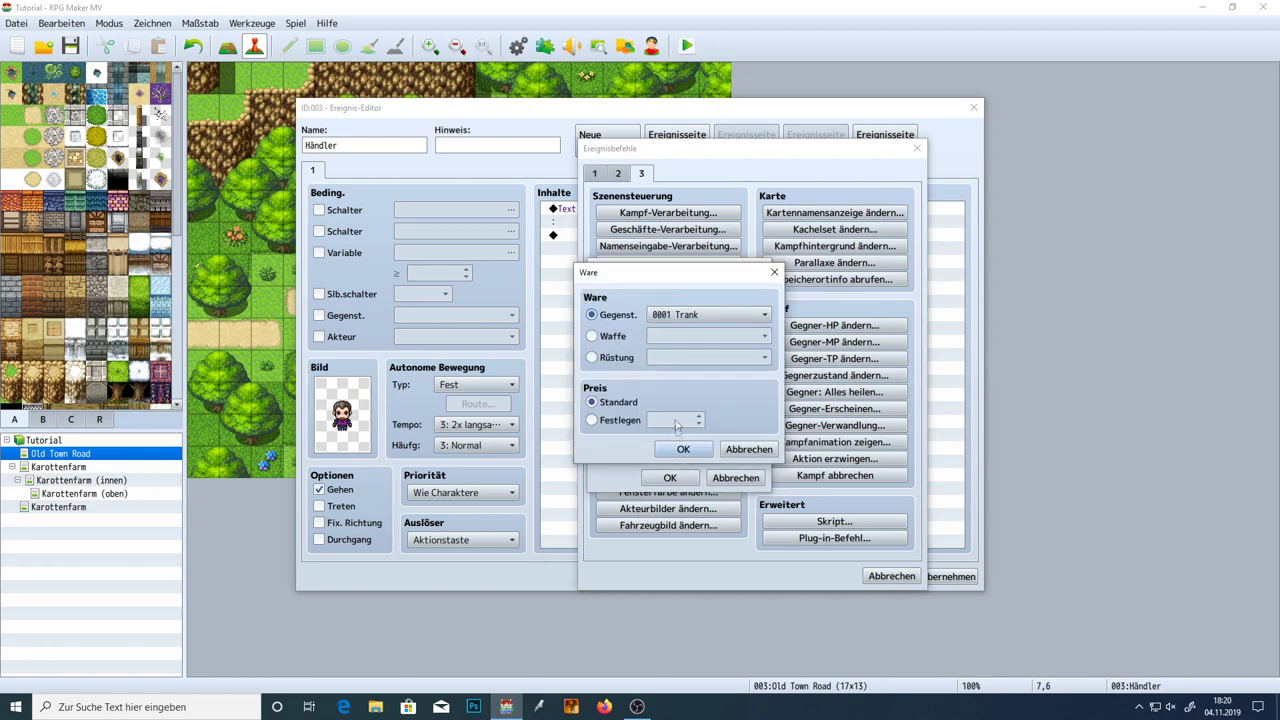
pyautogui.click(694, 444)
pyautogui.click(660, 319)
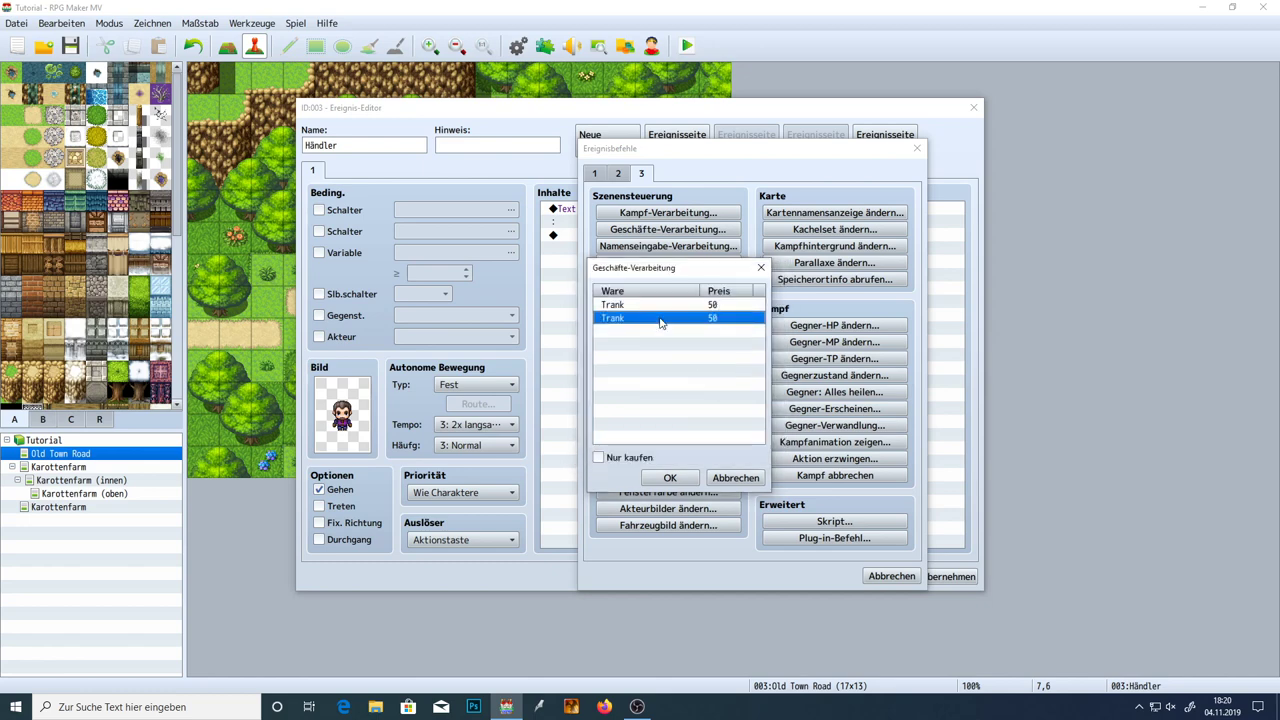
pyautogui.press('Delete')
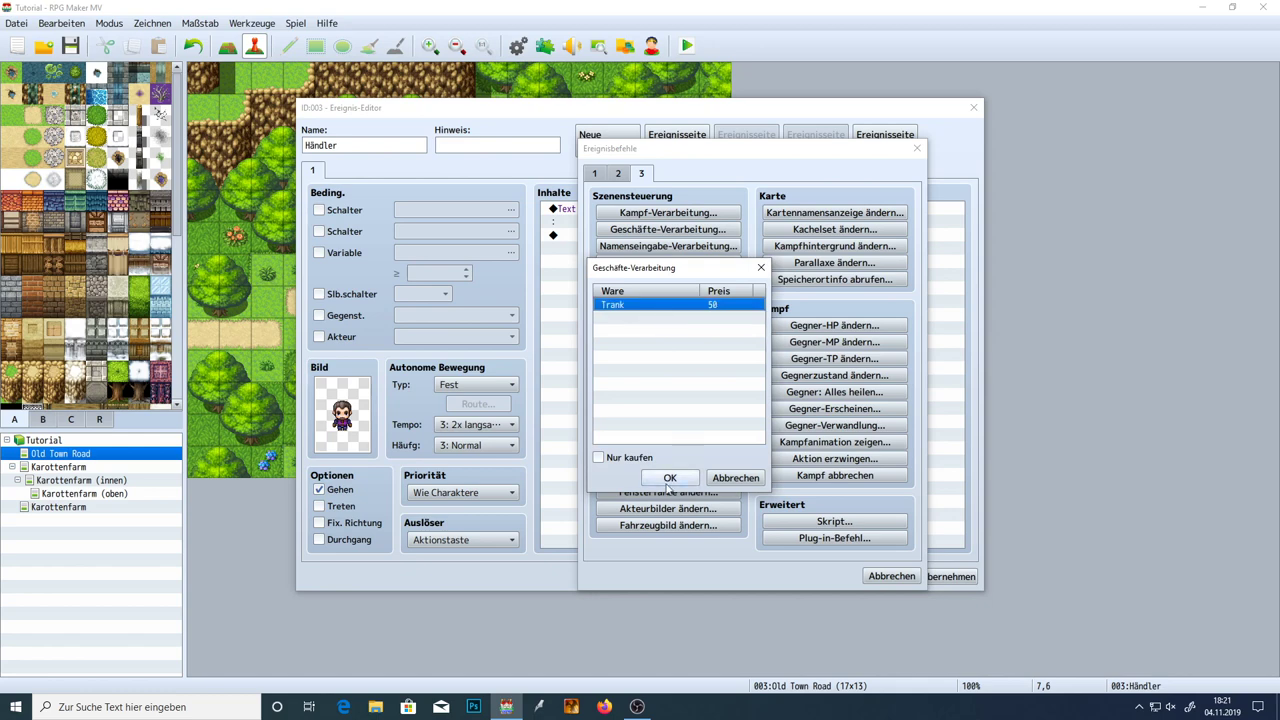
# Restrict the shop to Nur kaufen and confirm the shop command
pyautogui.click(606, 458)
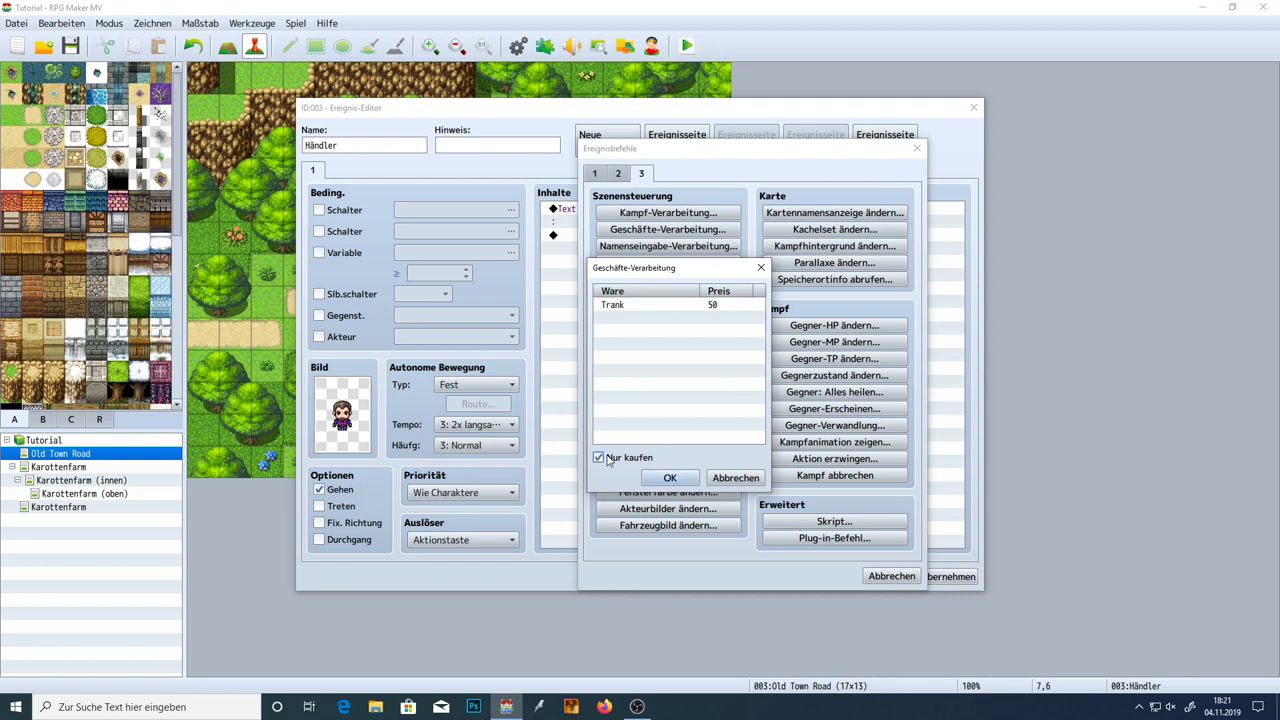
pyautogui.click(605, 460)
pyautogui.click(628, 461)
pyautogui.click(657, 479)
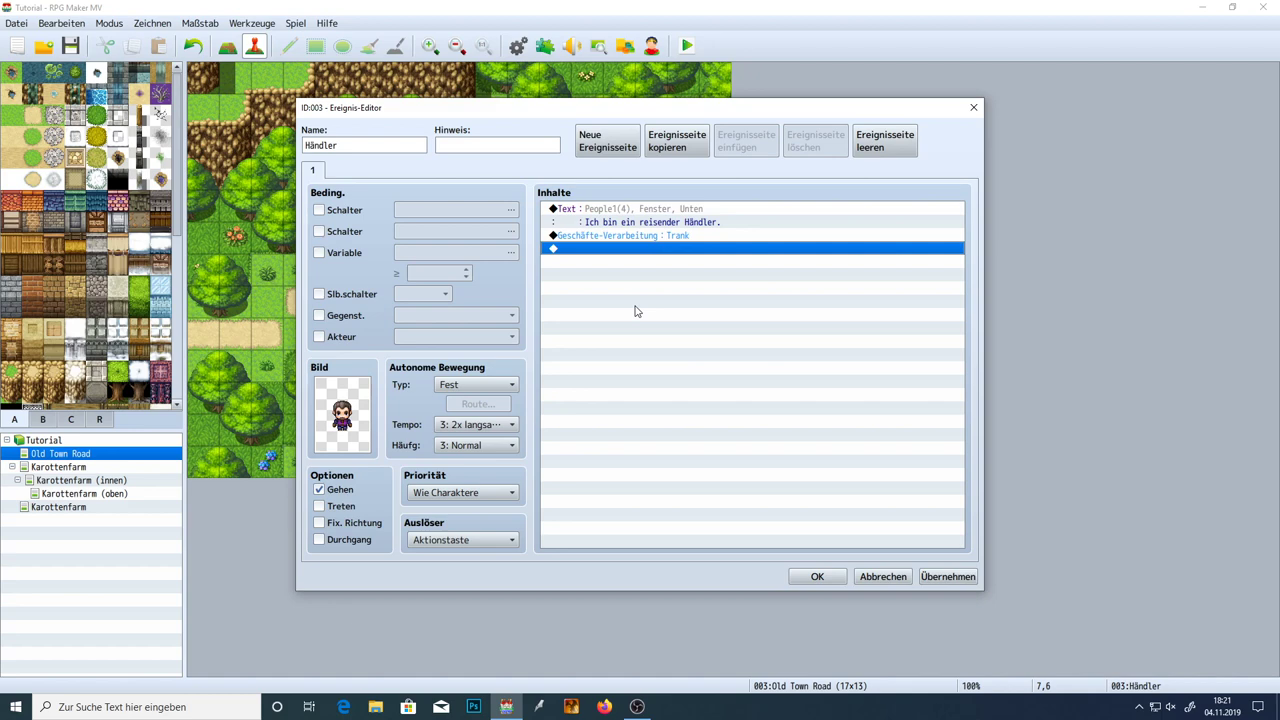
pyautogui.click(650, 236)
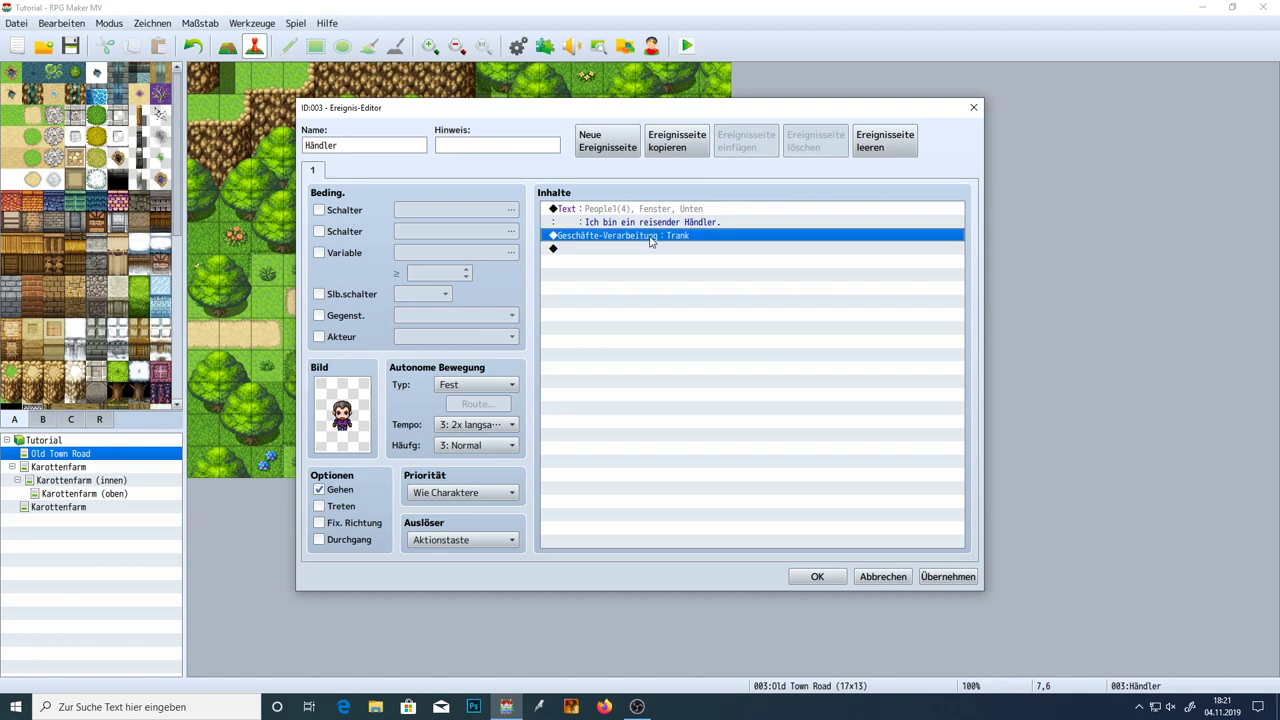
pyautogui.doubleClick(650, 237)
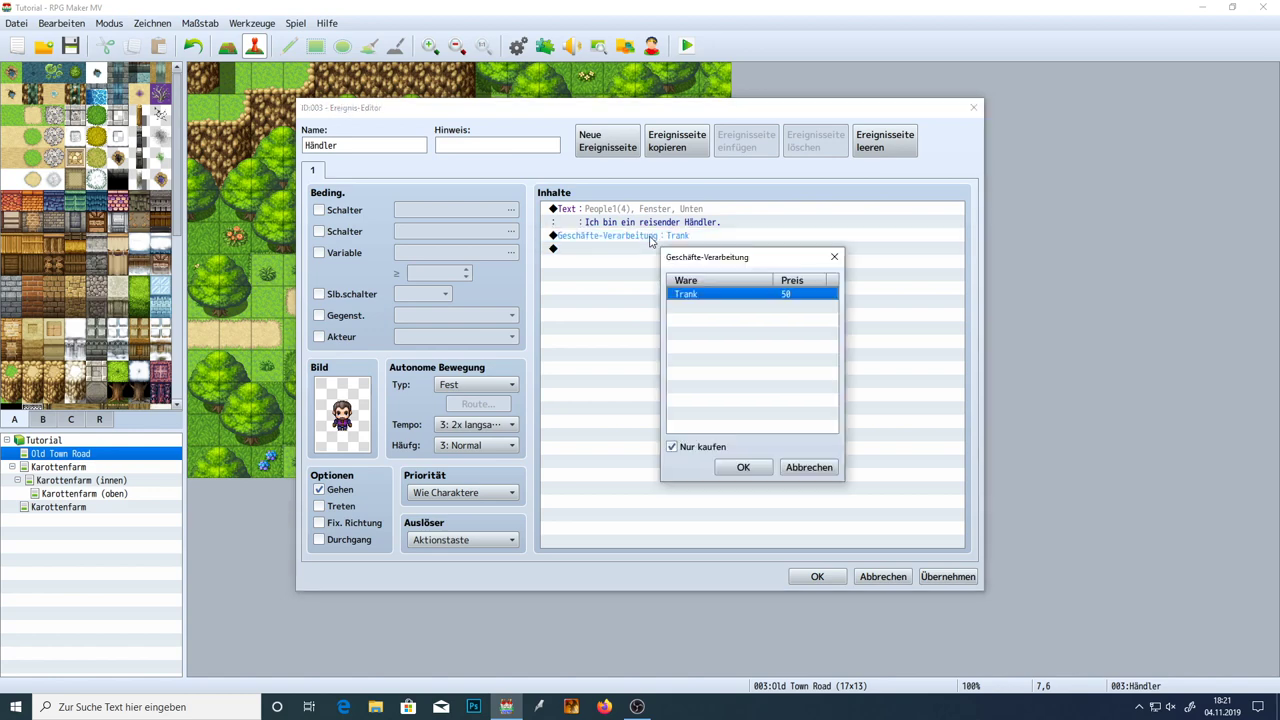
pyautogui.doubleClick(697, 296)
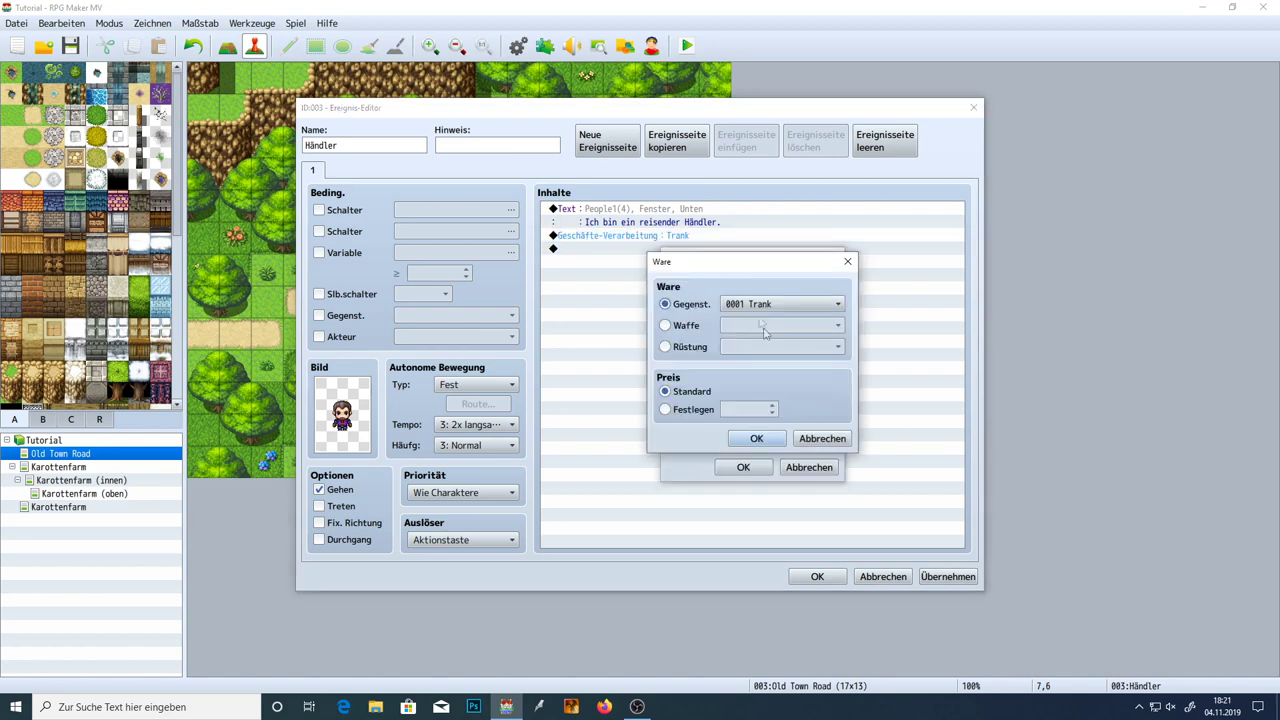
pyautogui.moveTo(748, 266); pyautogui.dragTo(606, 288)
pyautogui.click(553, 432)
pyautogui.click(622, 432)
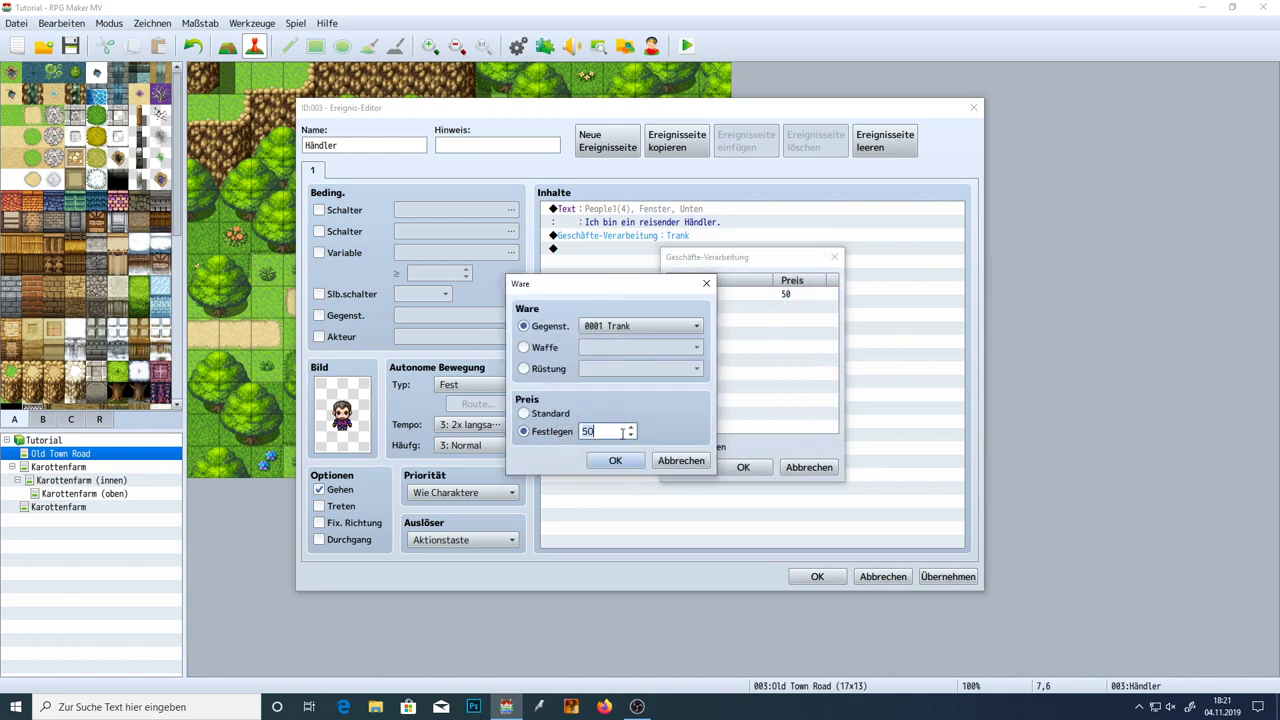
pyautogui.click(640, 326)
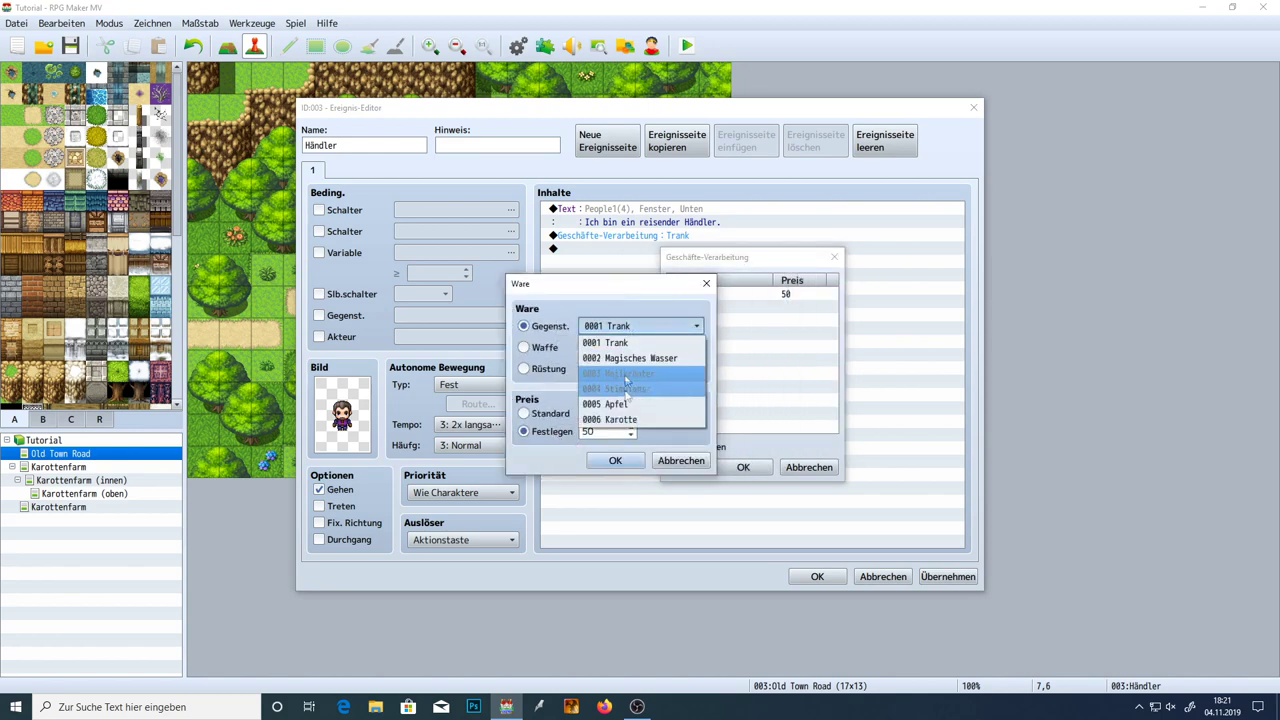
pyautogui.click(612, 340)
pyautogui.click(680, 460)
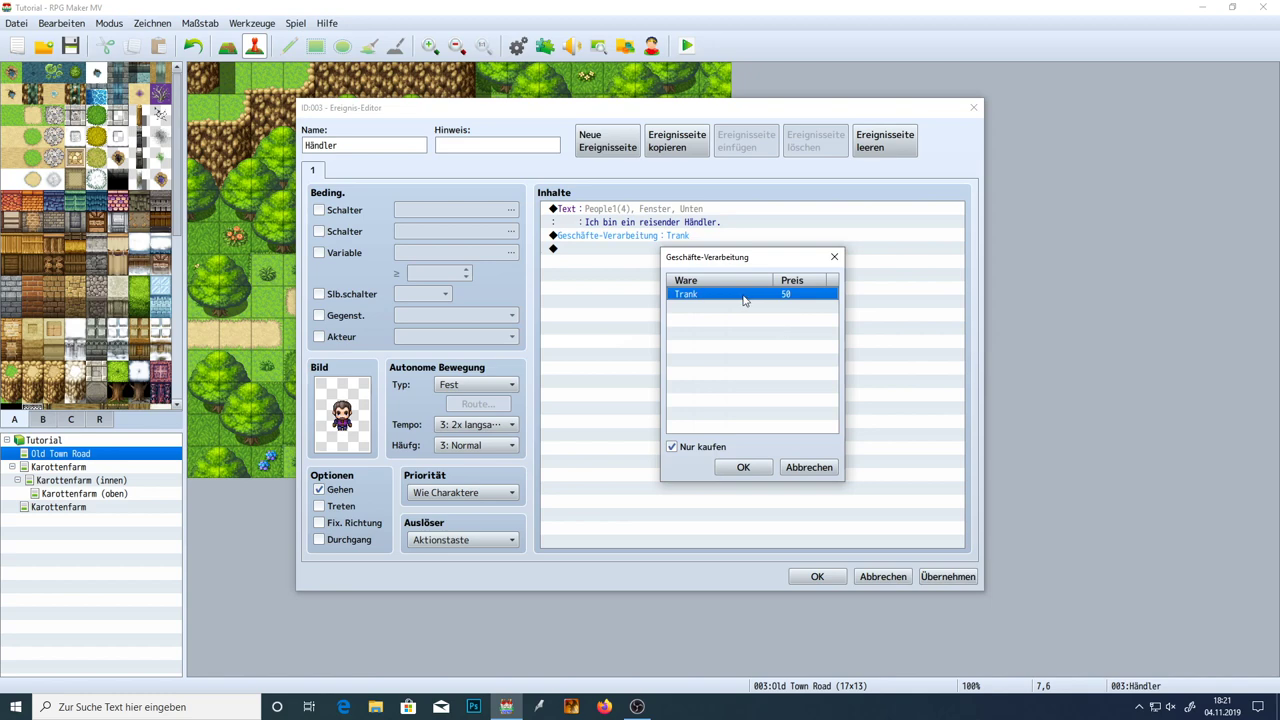
# Discard the shop goods dialog, then apply the Händler event's changes and close its editor
pyautogui.press('Delete')
pyautogui.click(806, 467)
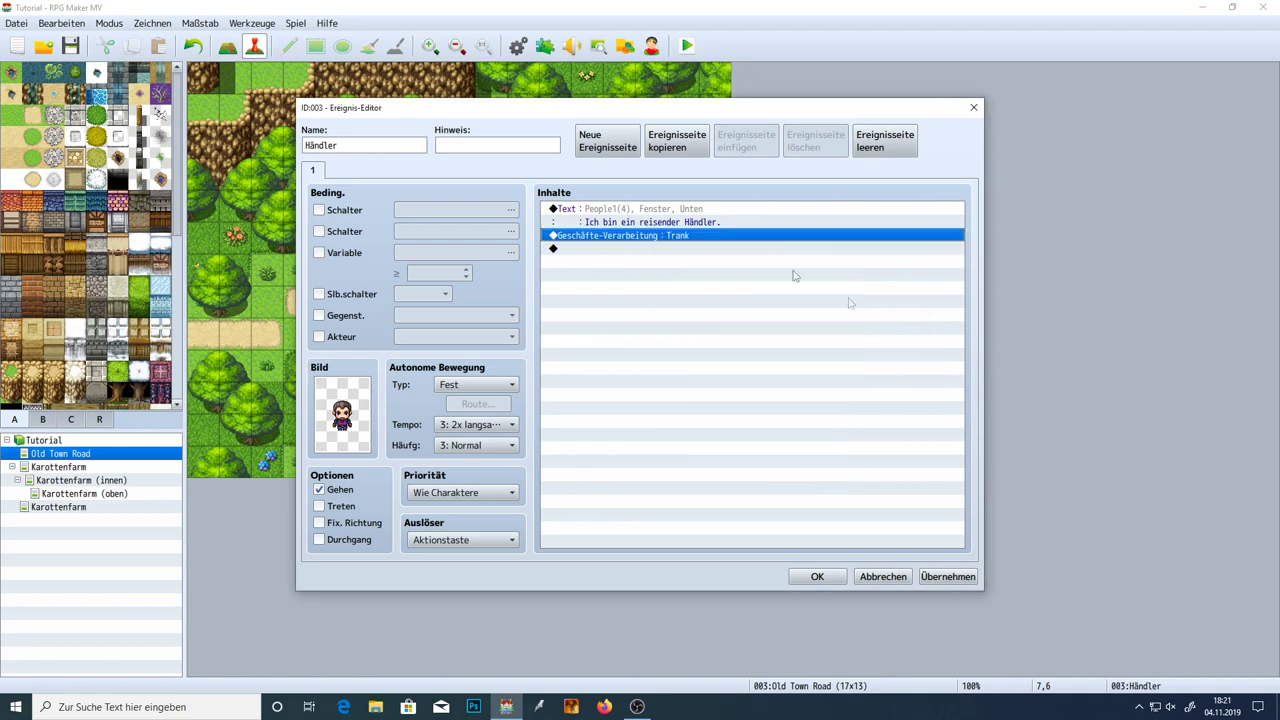
pyautogui.click(943, 578)
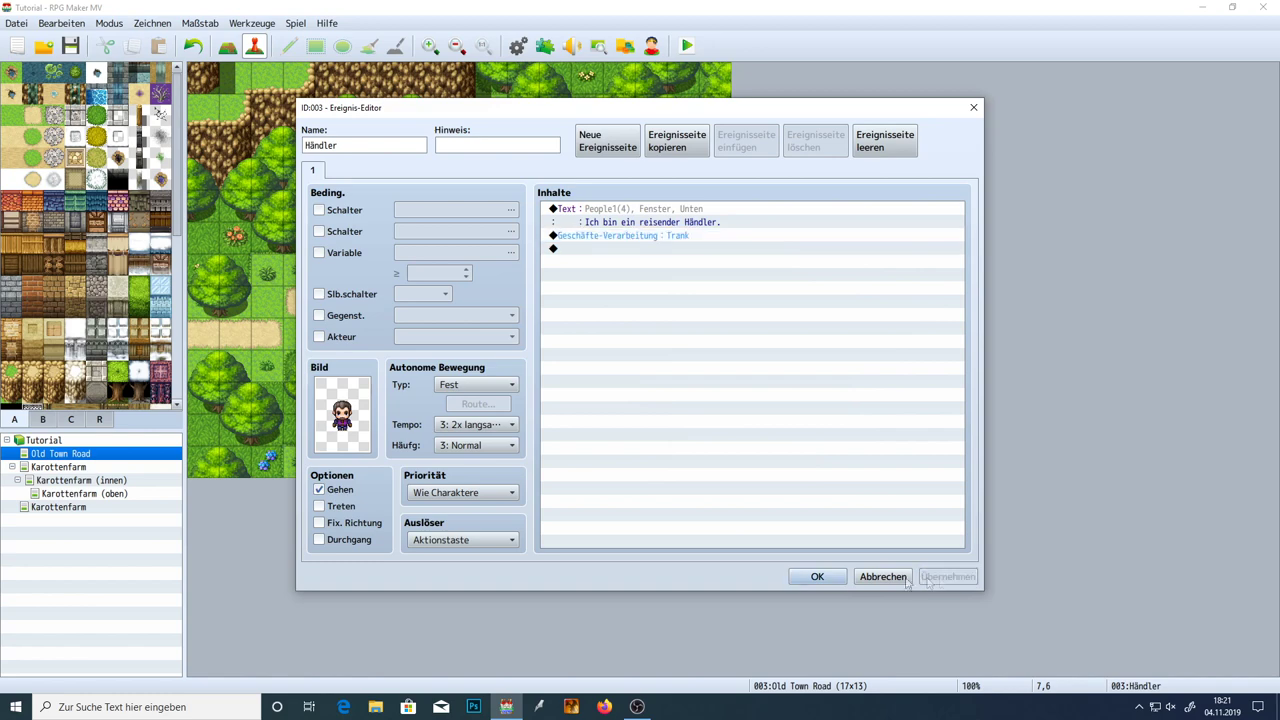
pyautogui.click(817, 577)
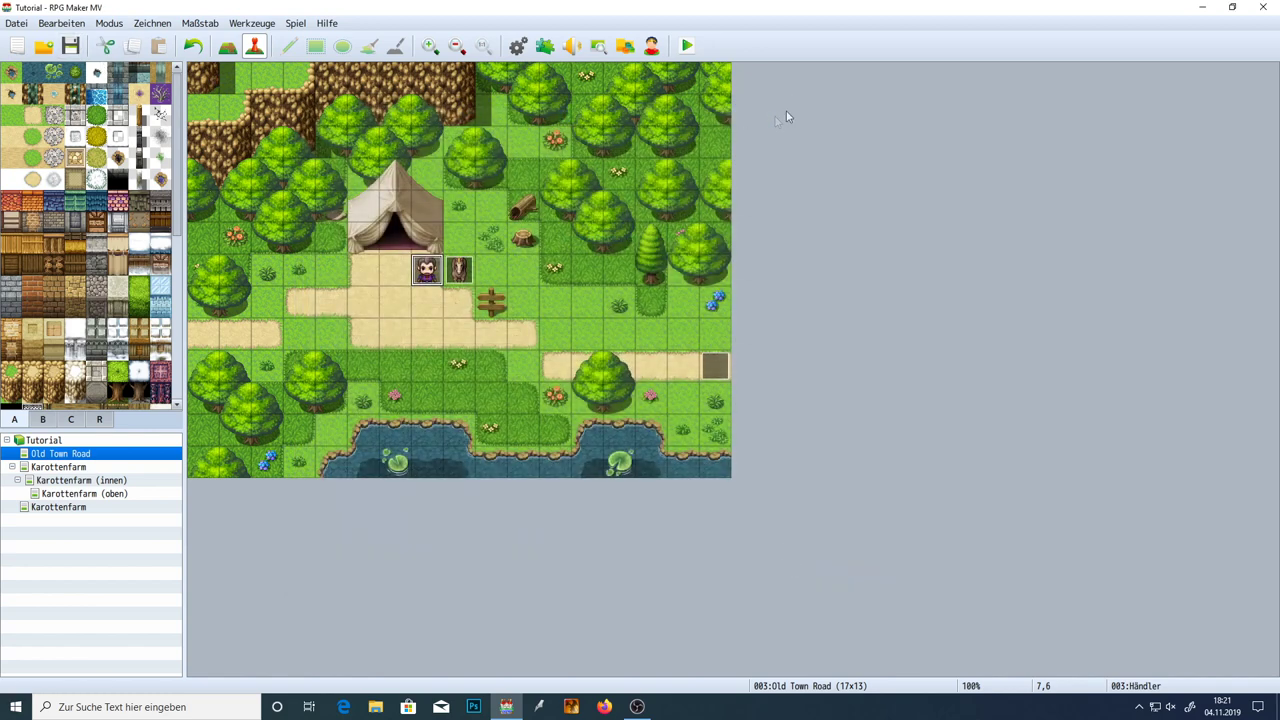
# Start a playtest with a new game and lead the party west from the farm onto Old Town Road
pyautogui.click(686, 46)
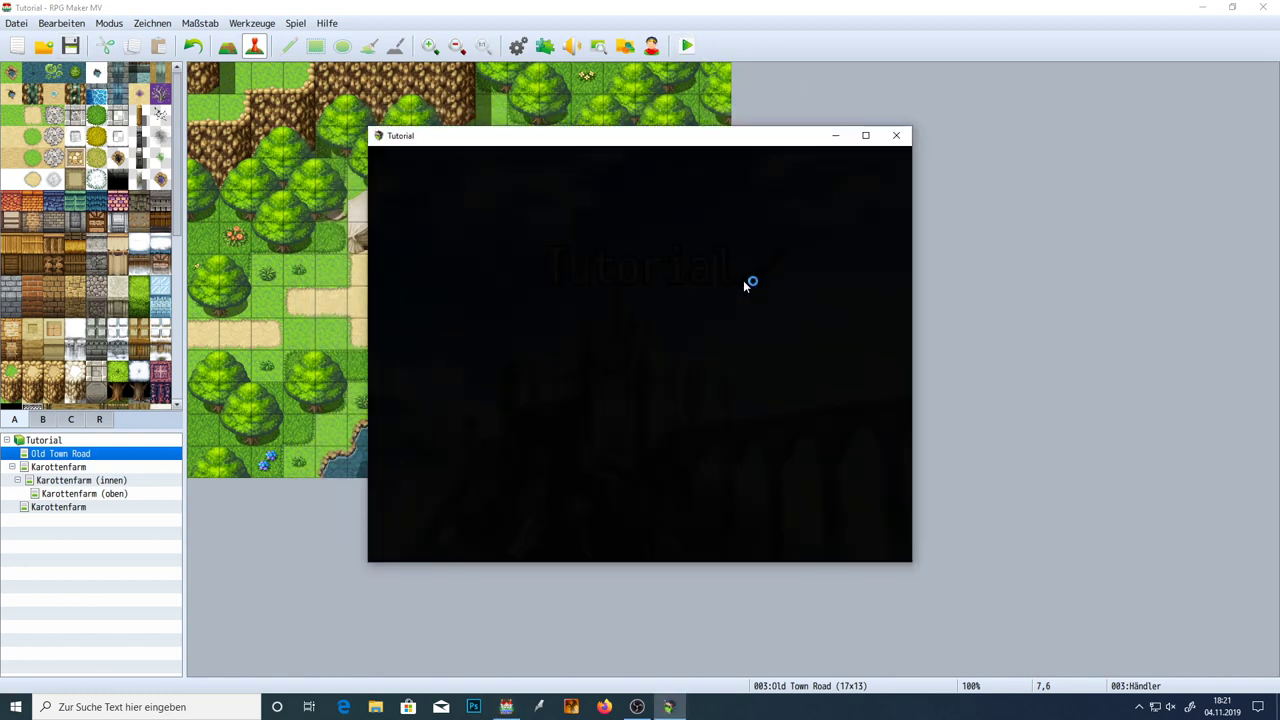
pyautogui.press('Up')
pyautogui.press('Down')
pyautogui.press('Return')
pyautogui.press('Return')
pyautogui.press('Left')
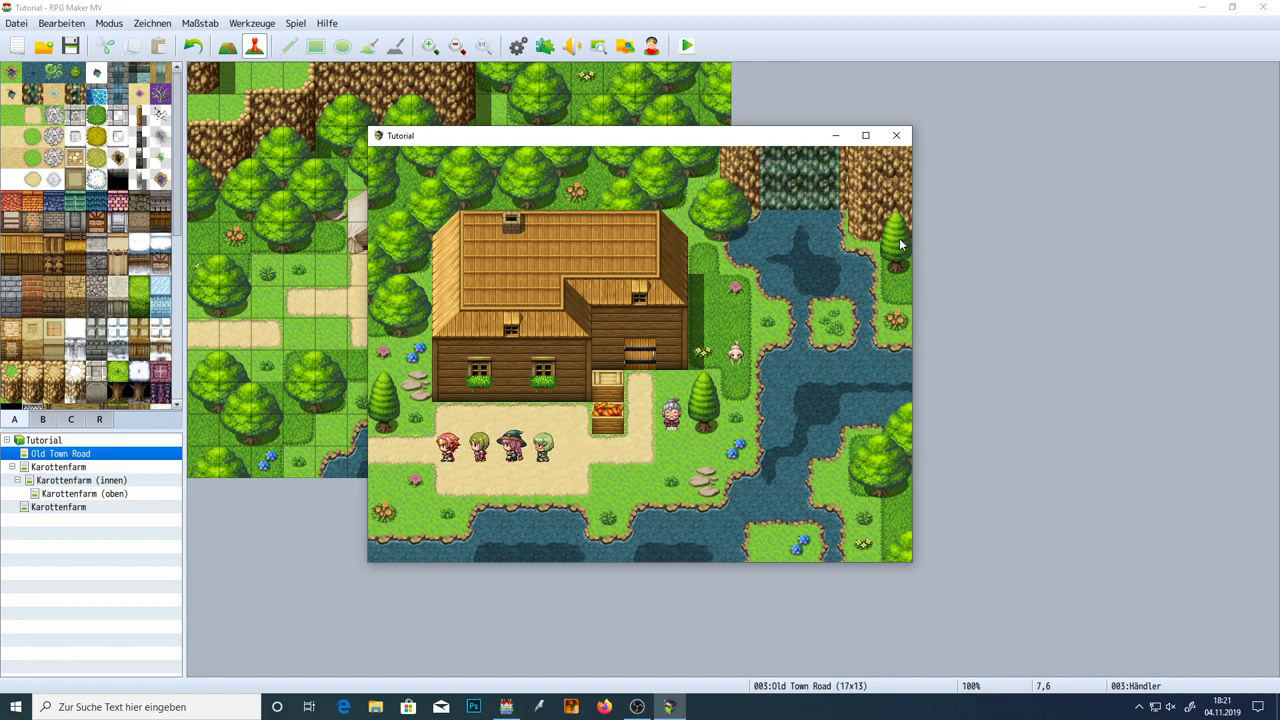
pyautogui.press('Left')
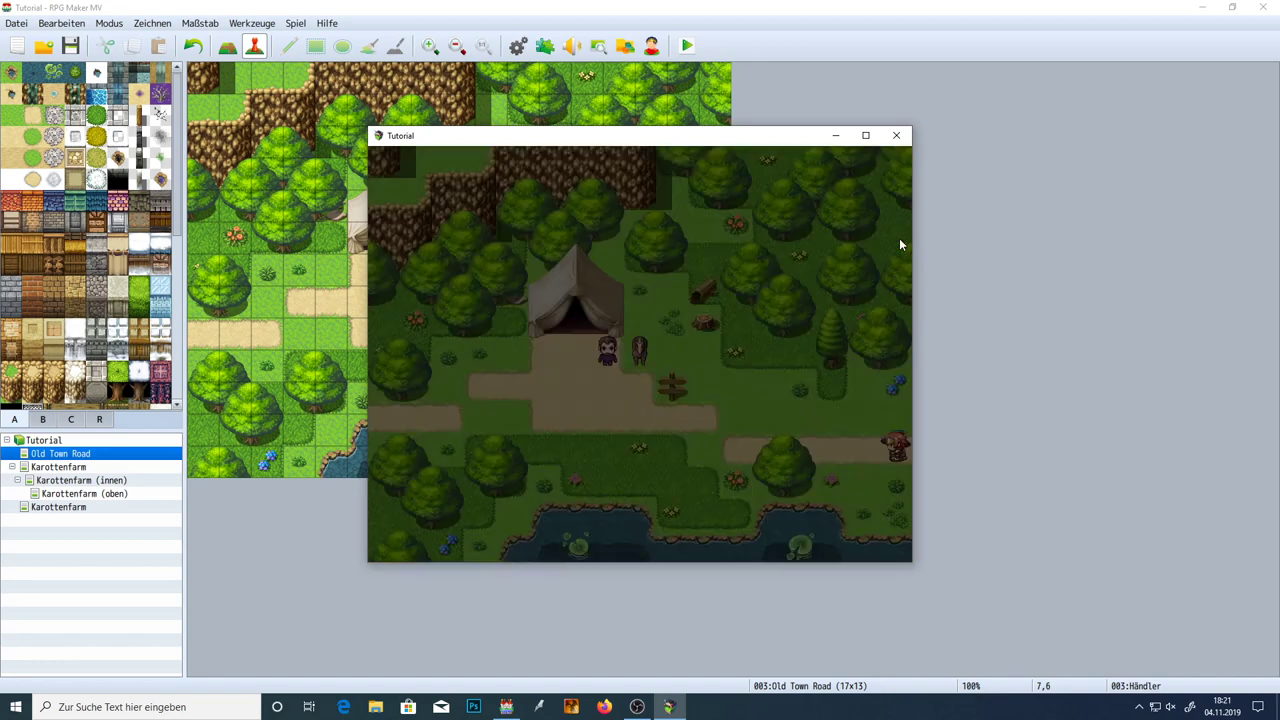
pyautogui.press('Left')
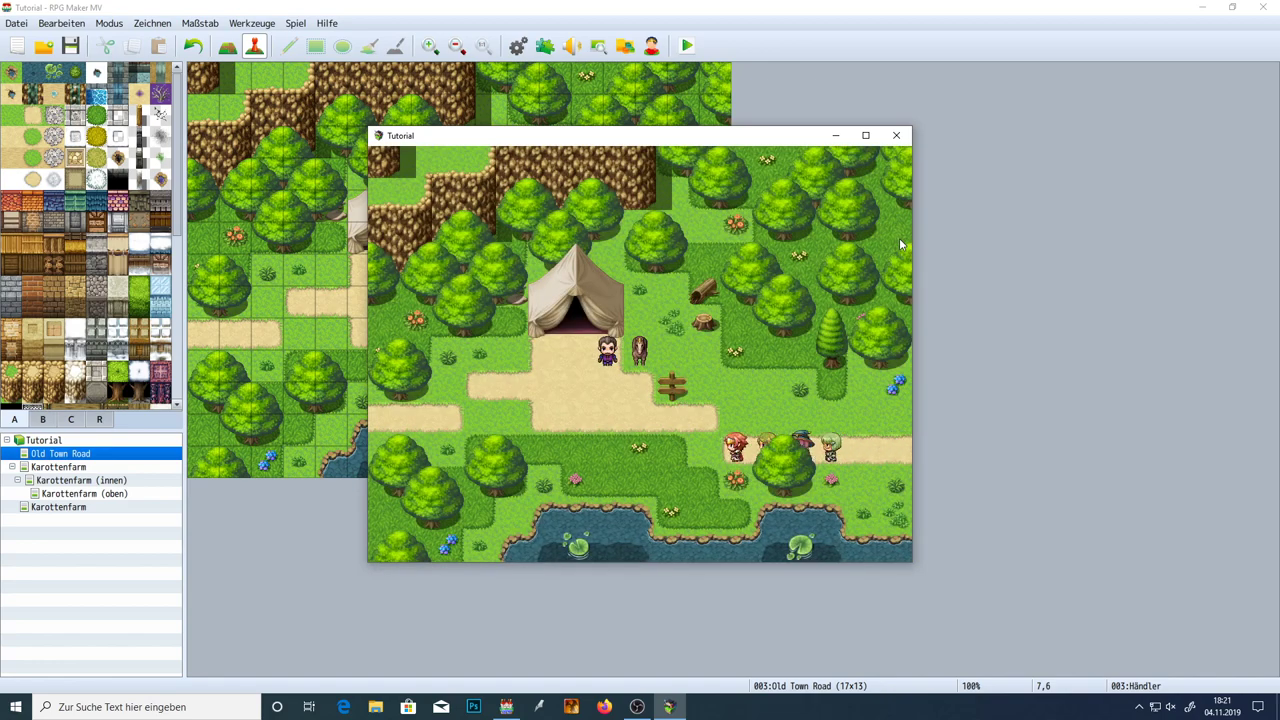
# Check the party's gold in the game menu, then walk to the merchant at the tent and talk to him
pyautogui.press('Escape')
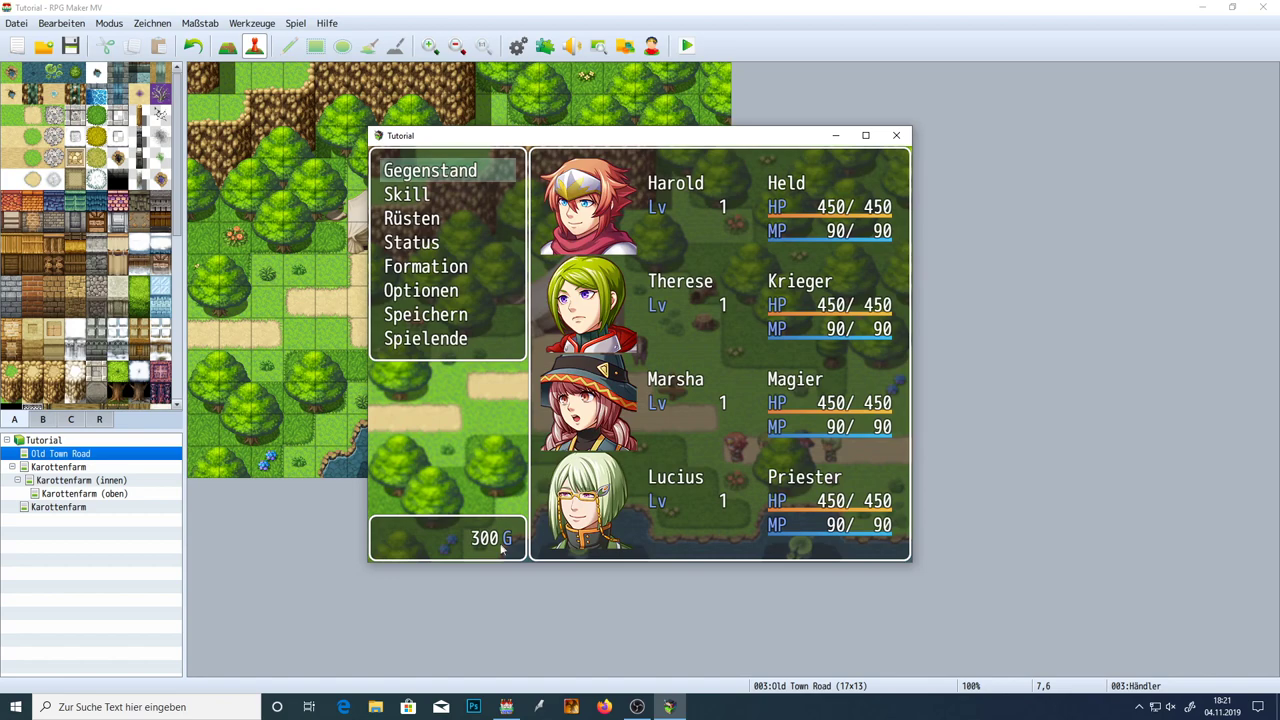
pyautogui.press('Escape')
pyautogui.press('Left')
pyautogui.press('Left')
pyautogui.press('Up')
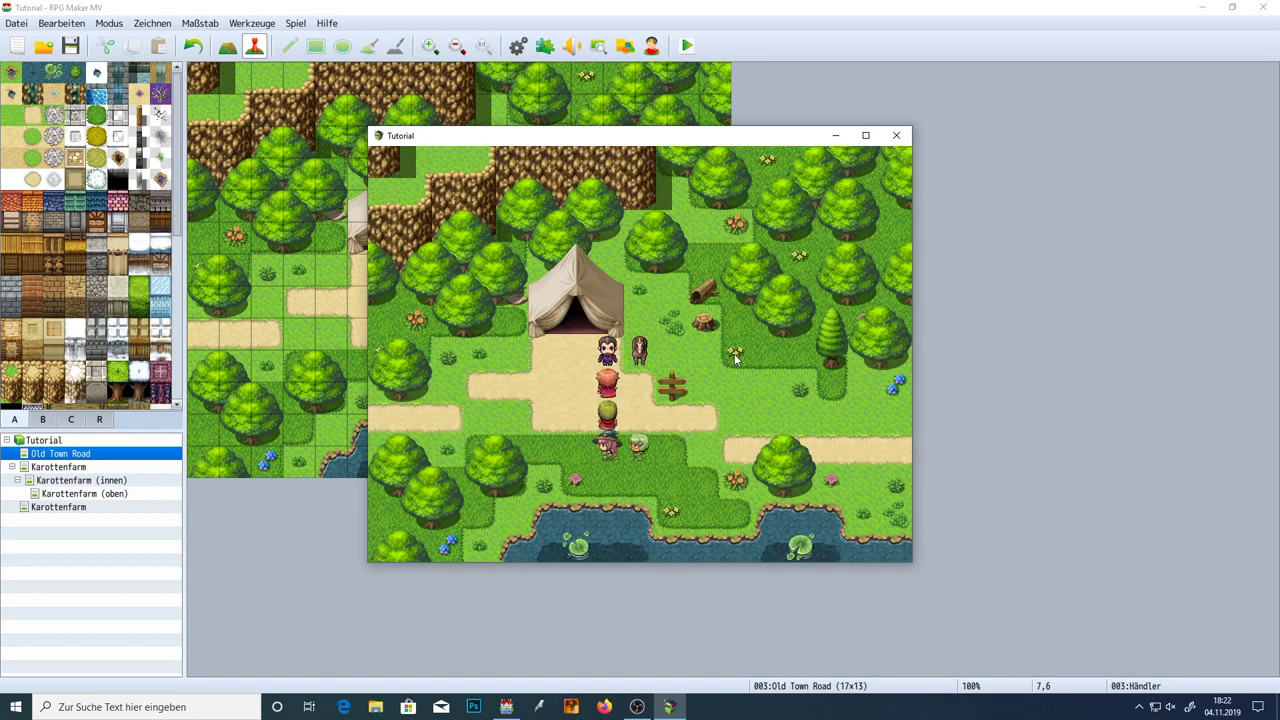
pyautogui.press('Return')
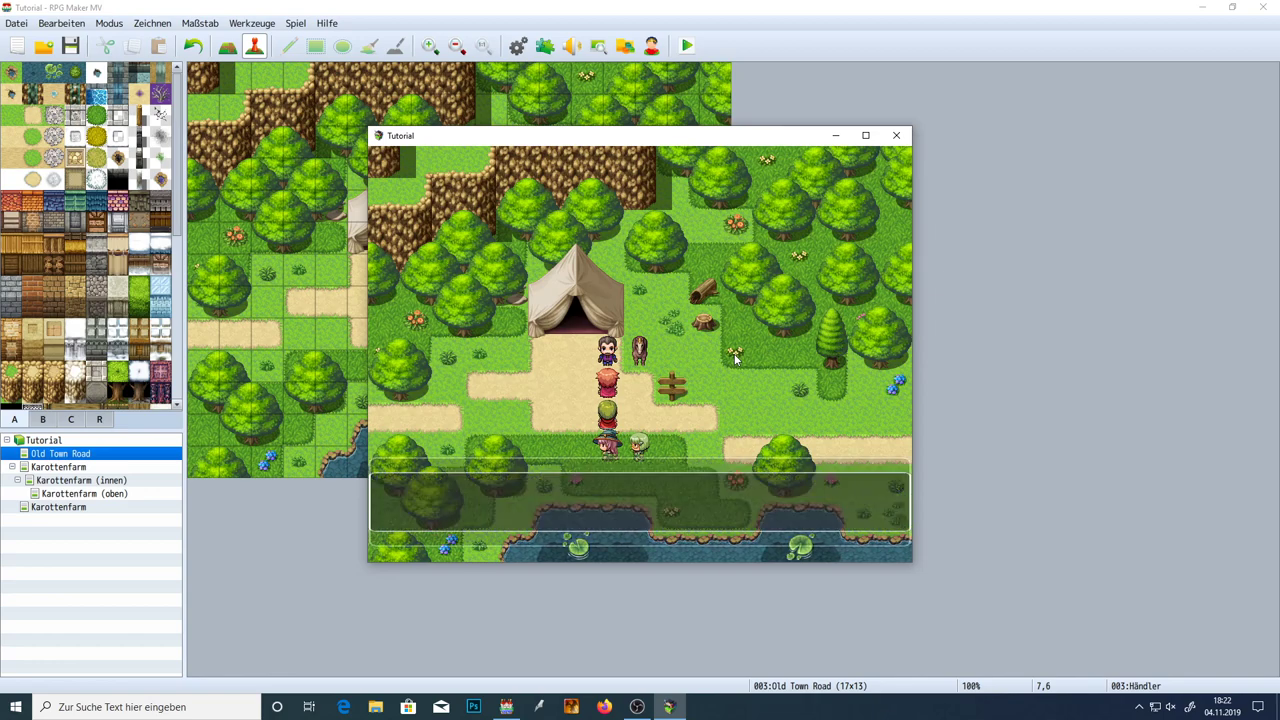
pyautogui.press('Return')
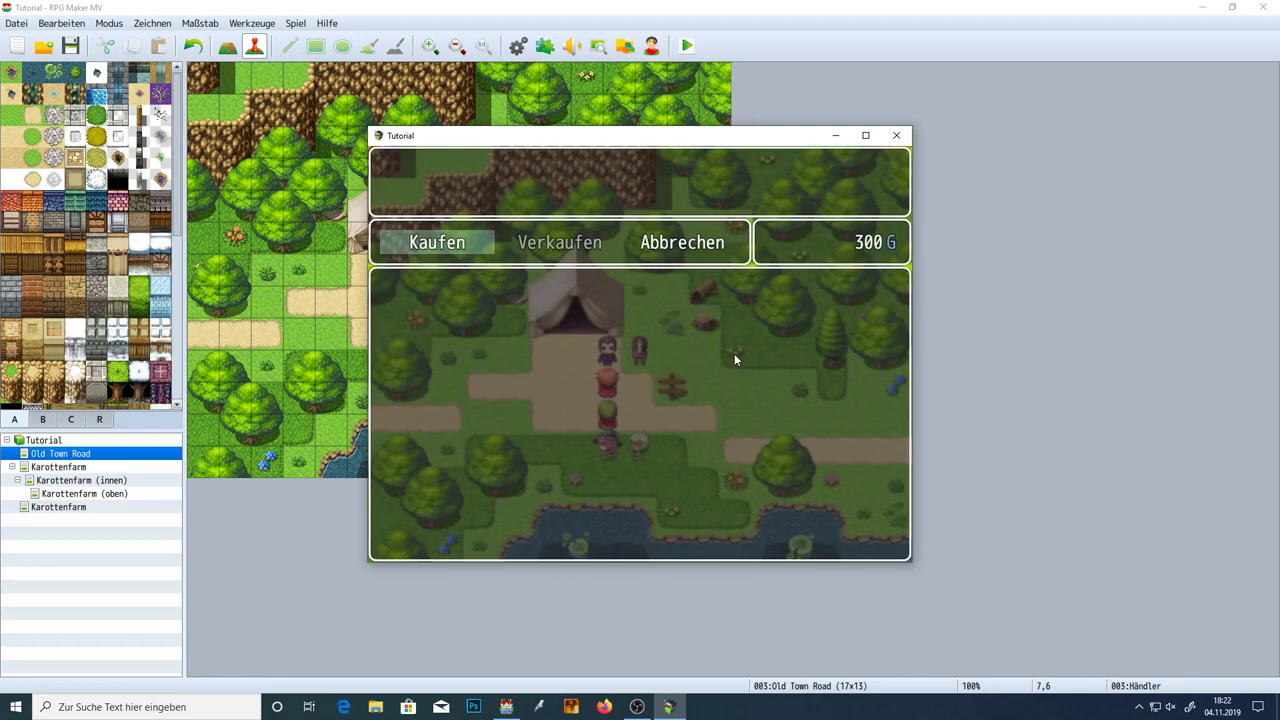
# Buy six Trank from the merchant and leave the shop
pyautogui.press('Return')
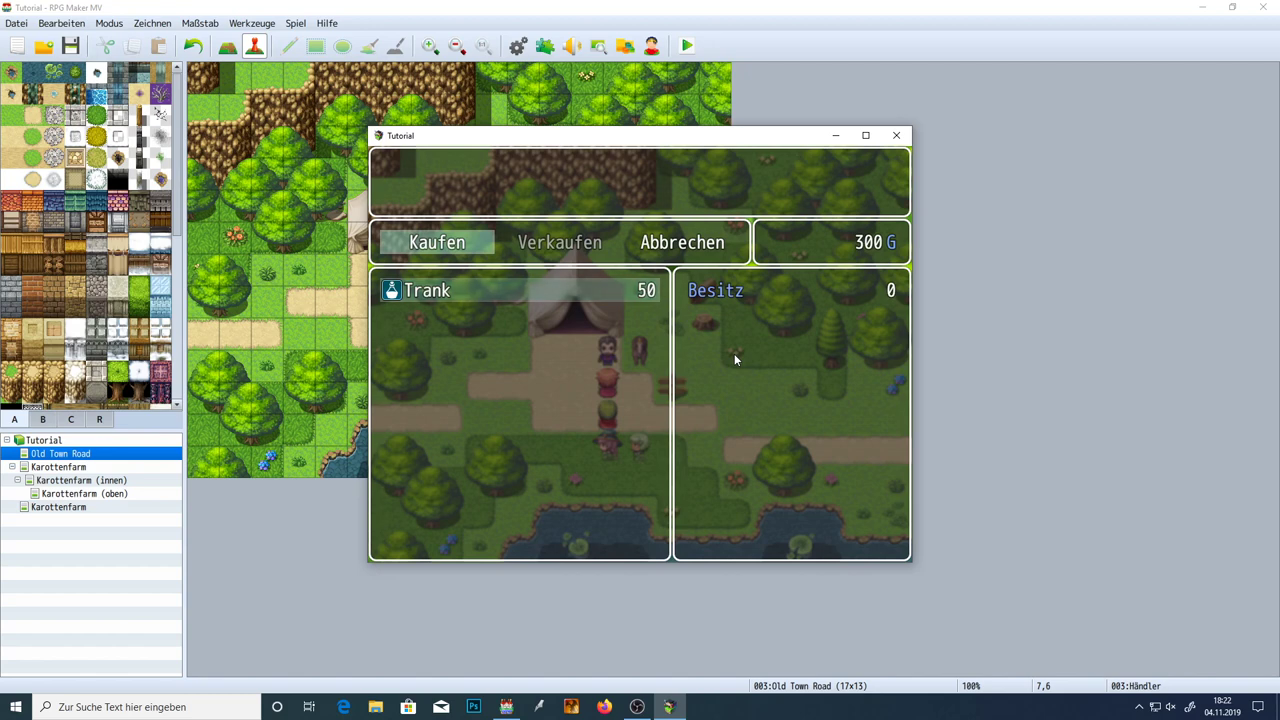
pyautogui.press('Return')
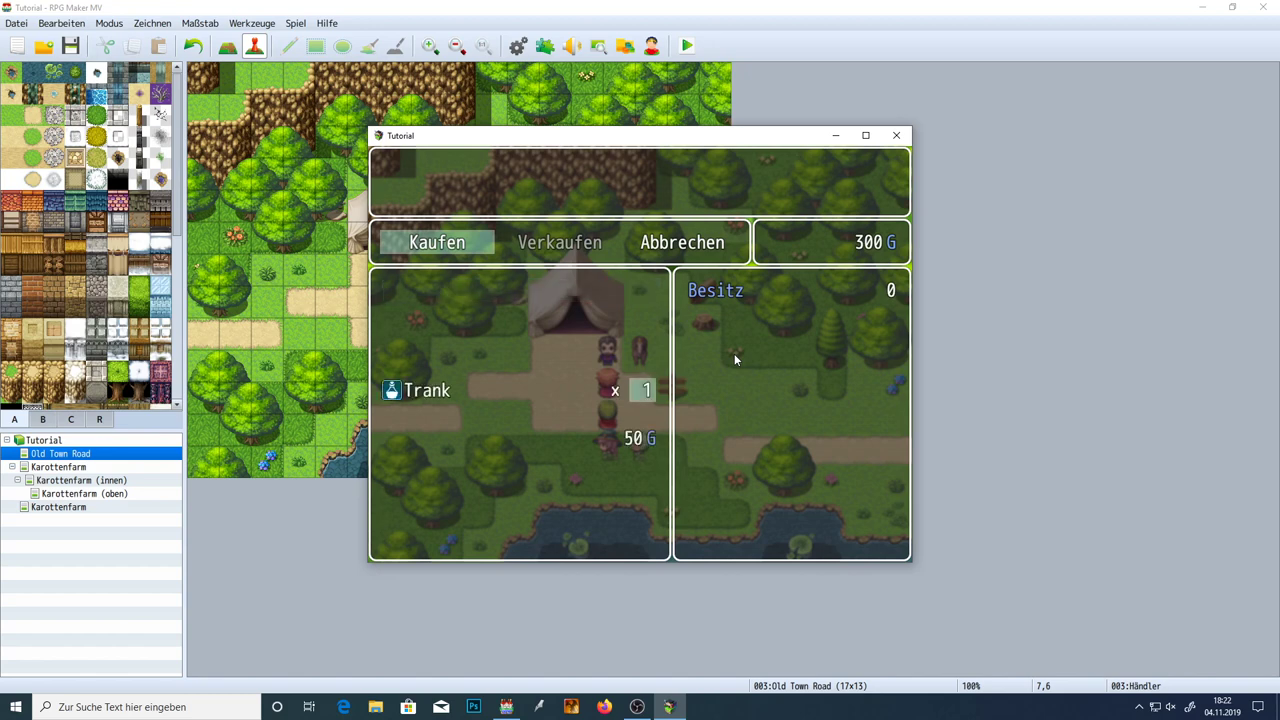
pyautogui.press('Right')
pyautogui.press('Up')
pyautogui.press('Return')
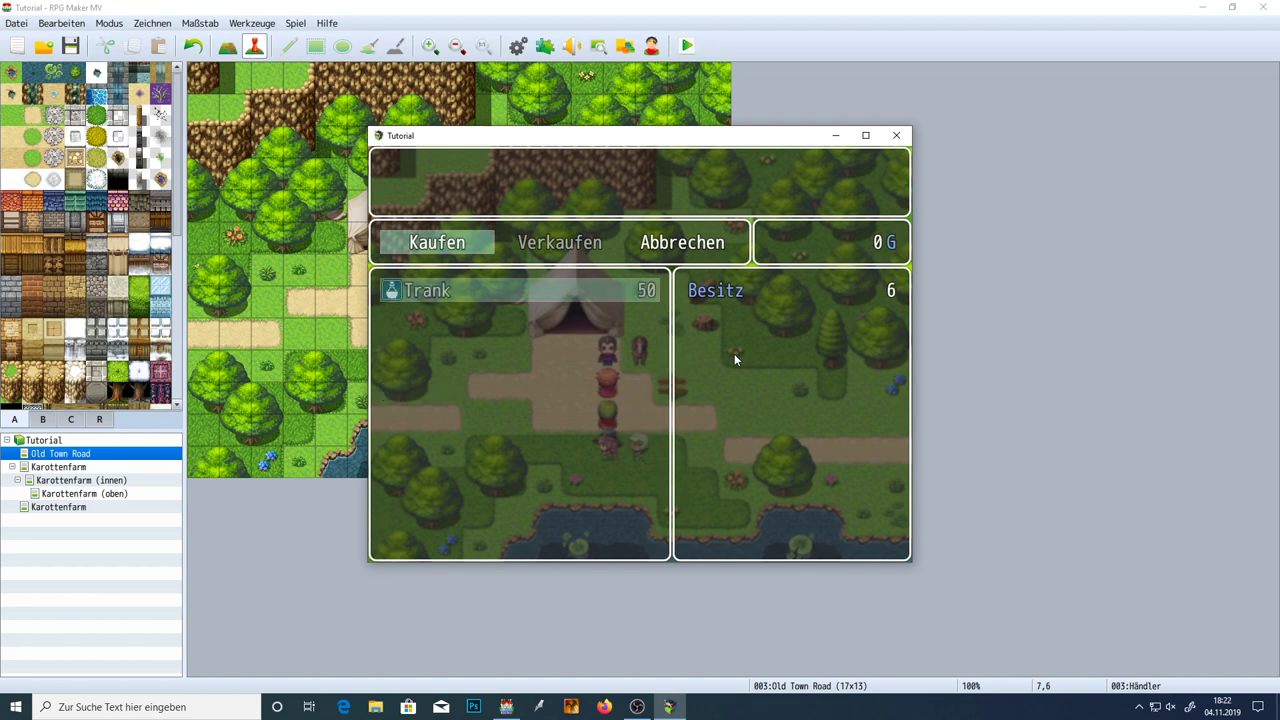
pyautogui.press('Escape')
pyautogui.press('Right')
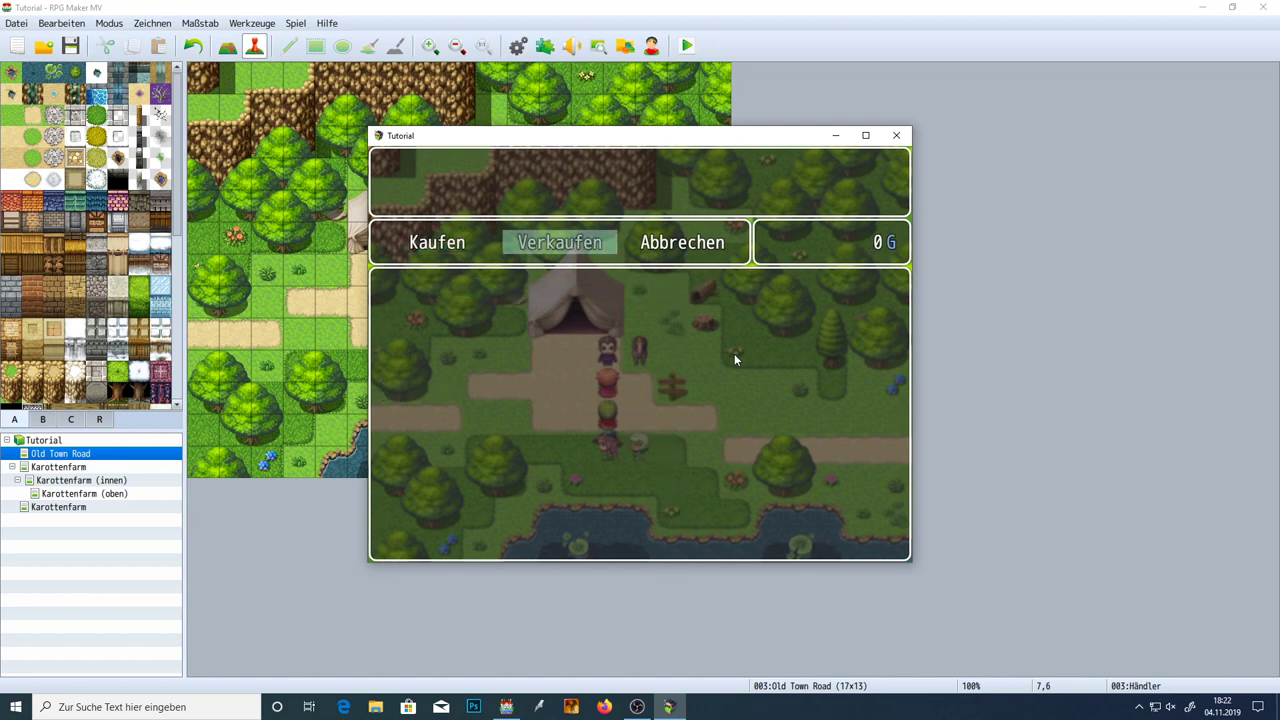
pyautogui.press('Right')
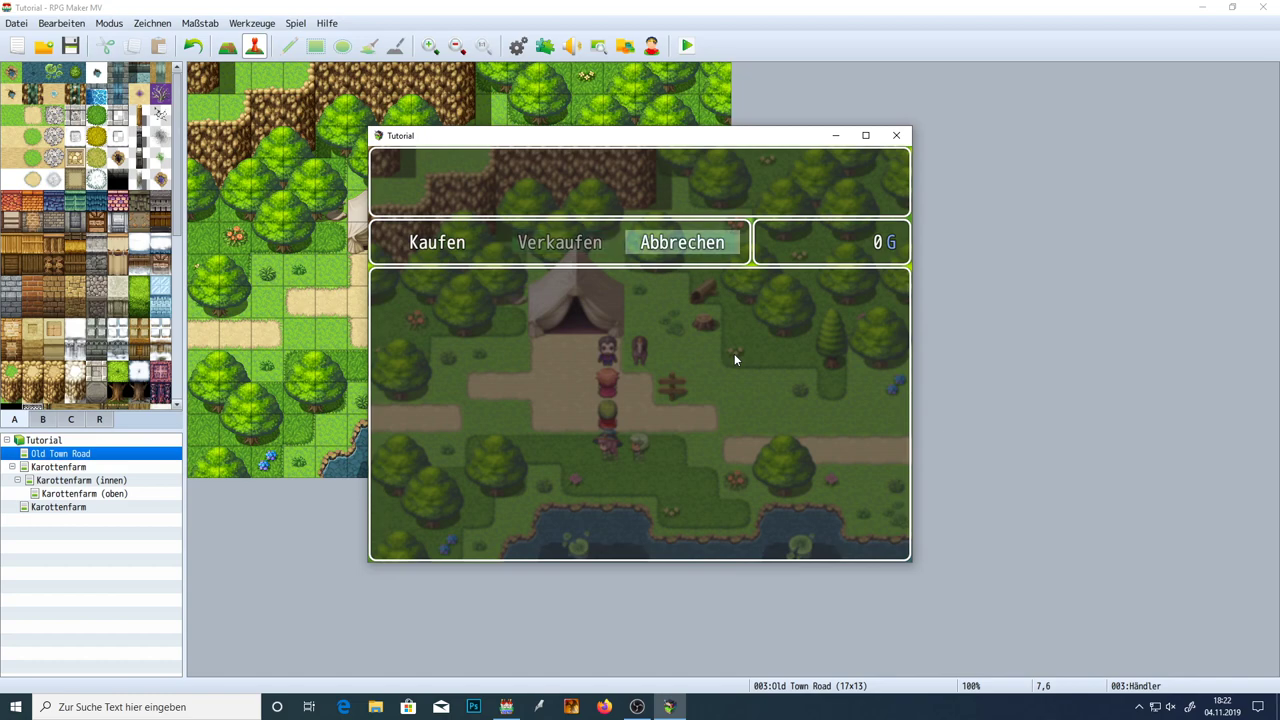
pyautogui.press('Return')
# Lead the party back to the Karottenfarm, into the house and down to the staircase beside the dining area
pyautogui.press('Down')
pyautogui.press('Right')
pyautogui.press('Right')
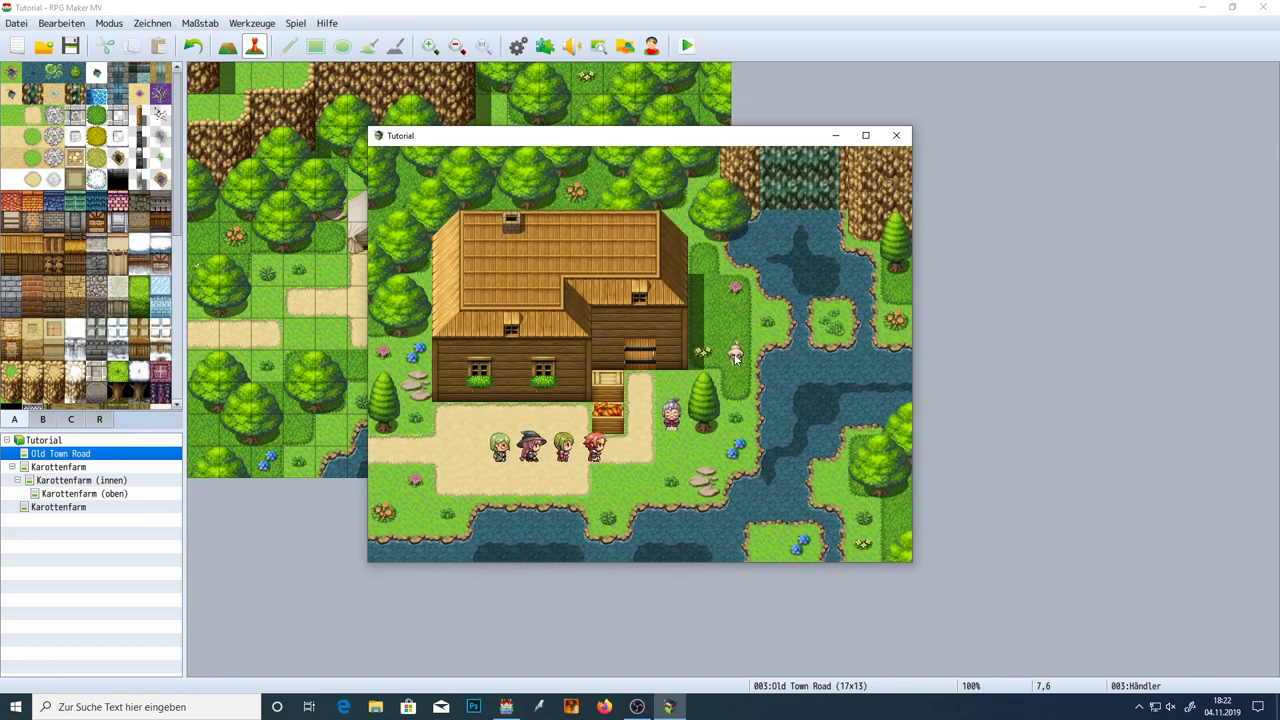
pyautogui.press('Up')
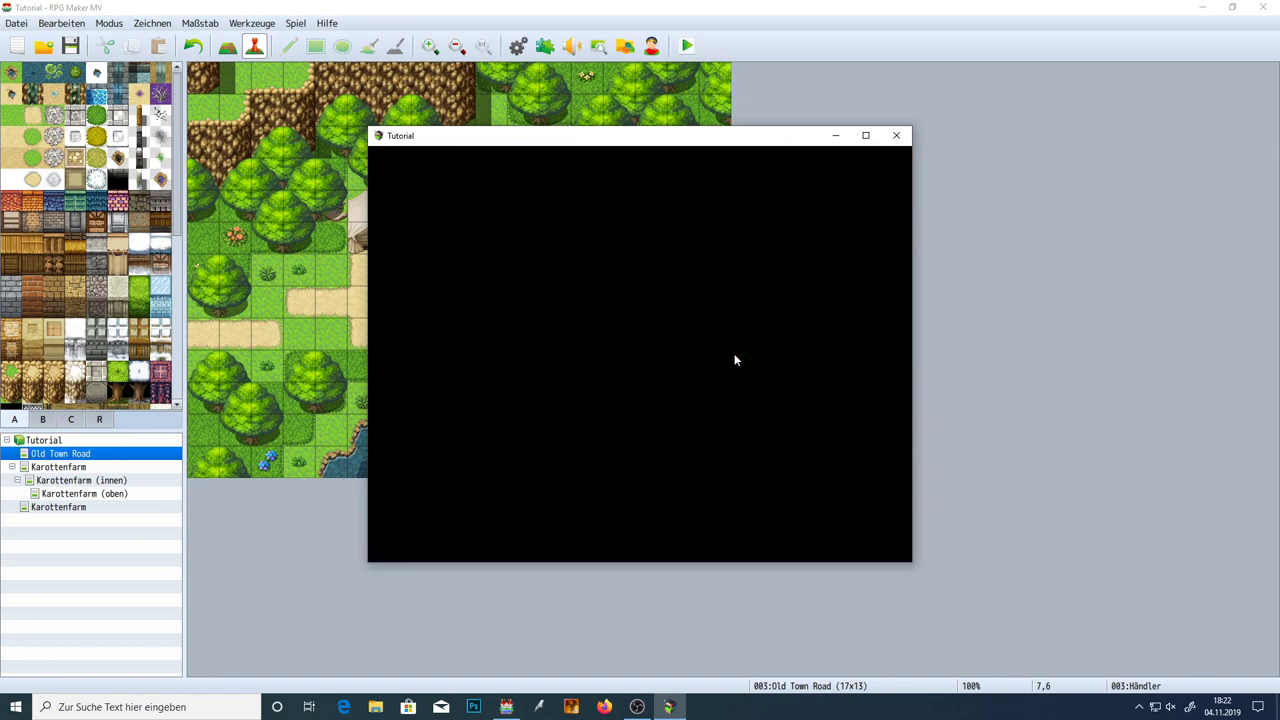
pyautogui.press('Up')
pyautogui.press('Left')
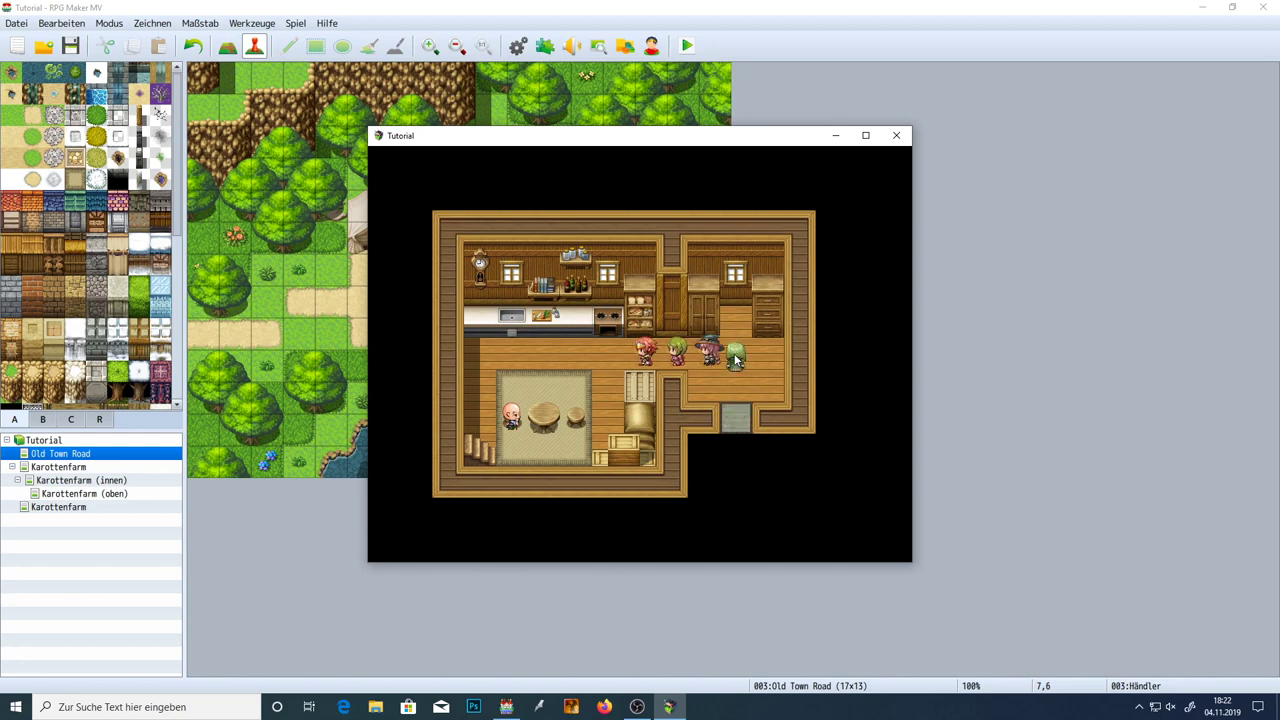
pyautogui.press('Down')
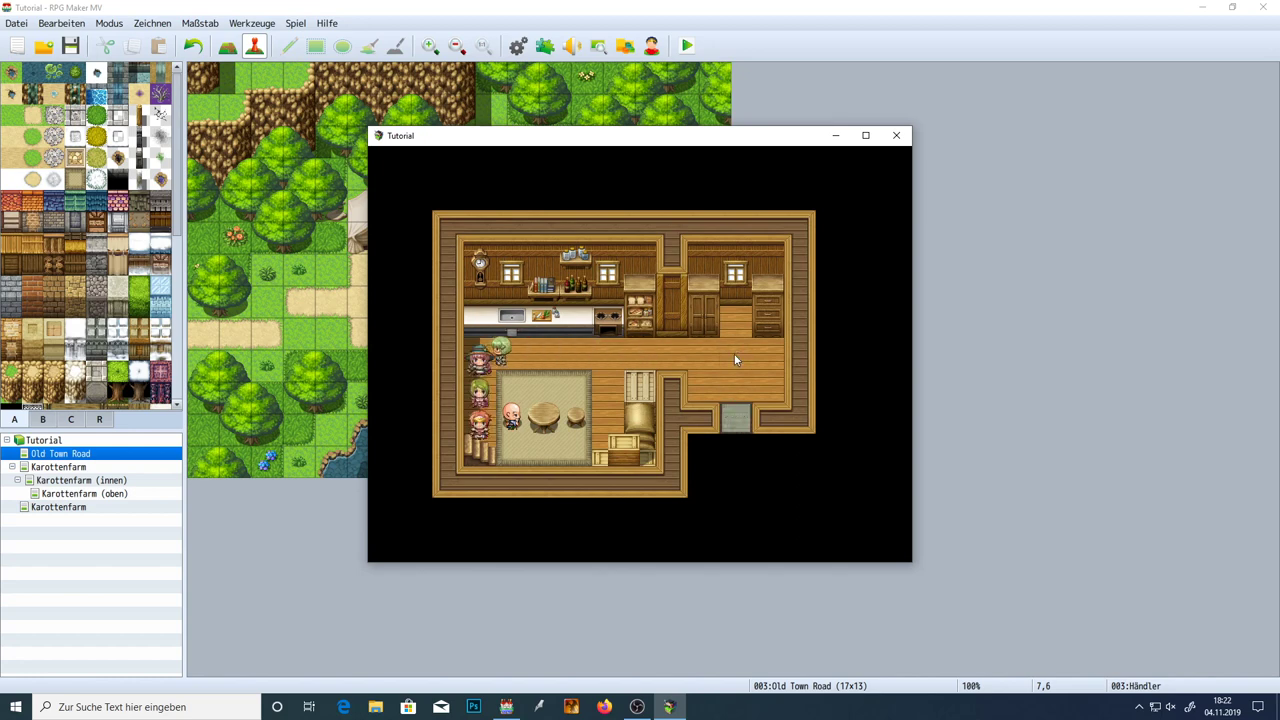
# Bring the party in front of the boy upstairs and view the save file list from the game menu
pyautogui.press('Right')
pyautogui.press('Up')
pyautogui.press('Escape')
pyautogui.press('Up')
pyautogui.press('Return')
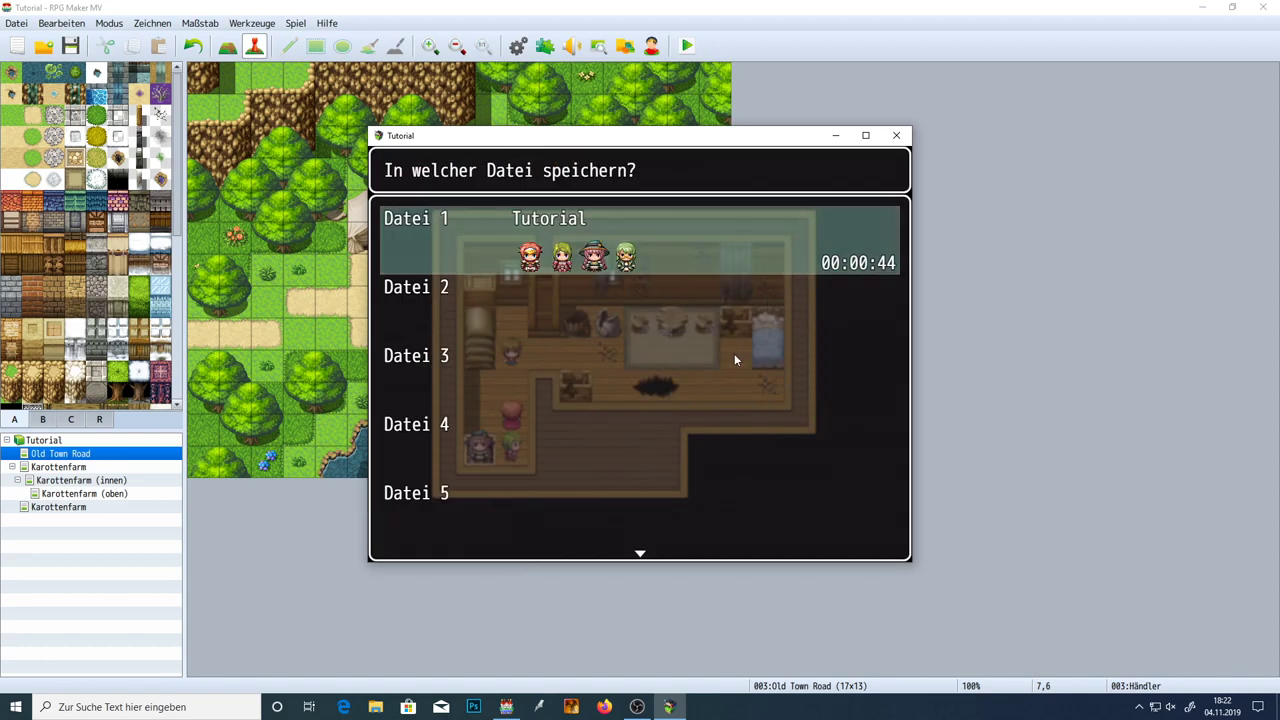
pyautogui.press('Escape')
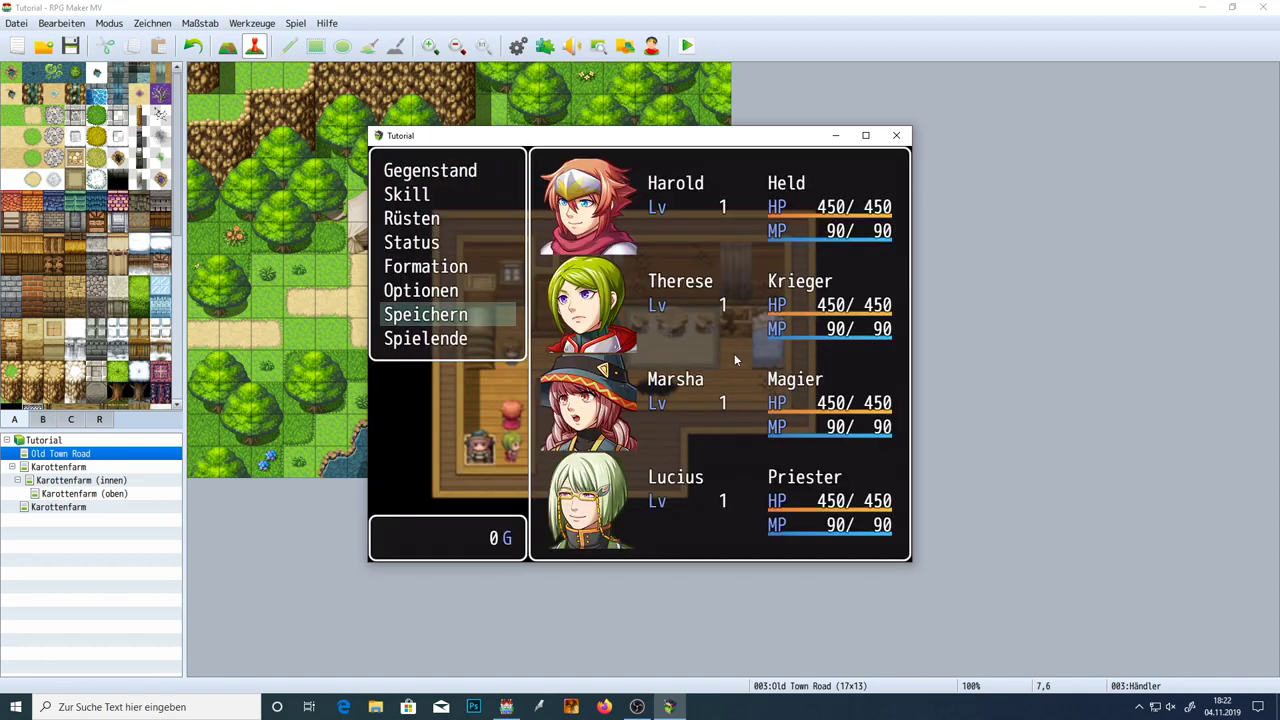
pyautogui.press('Escape')
# Talk to the boy upstairs while carrying the purchased Trank items to test his item check
pyautogui.press('Up')
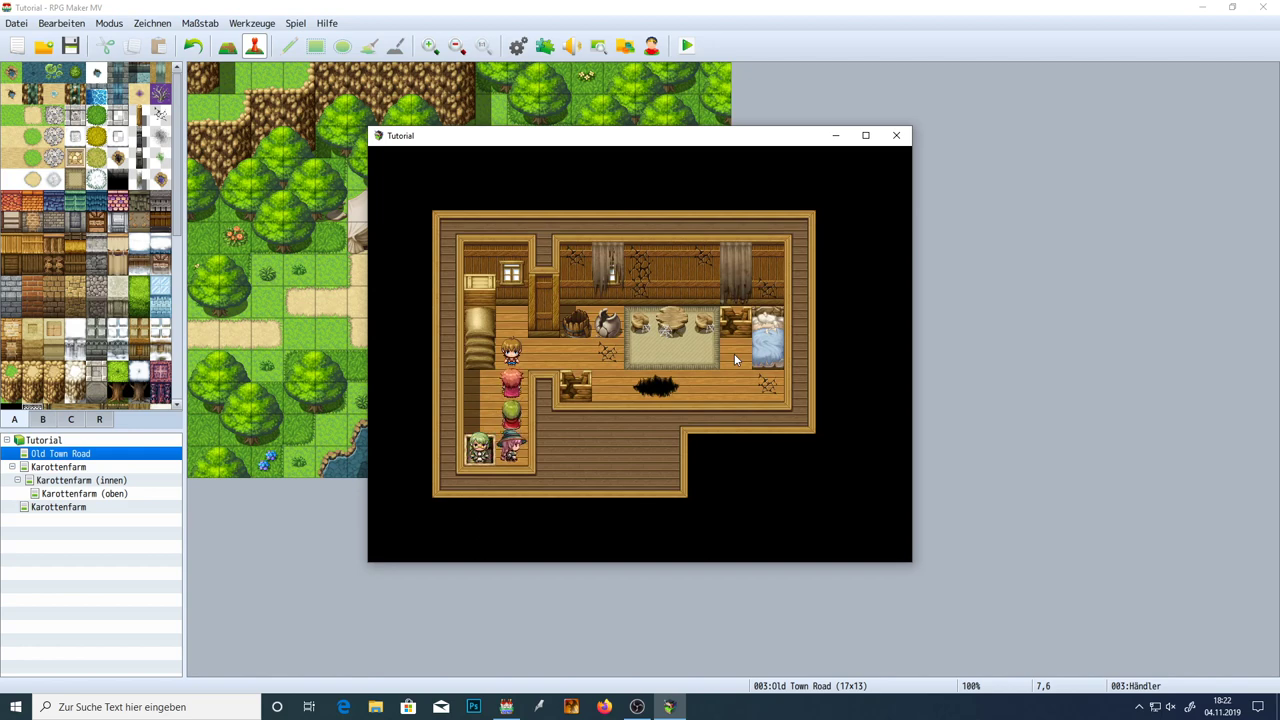
pyautogui.press('Return')
pyautogui.press('Return')
# Walk the party past the boy into the room, then back and down the stairs to the ground floor
pyautogui.press('Up')
pyautogui.press('Right')
pyautogui.press('Right')
pyautogui.press('Left')
pyautogui.press('Left')
pyautogui.press('Down')
pyautogui.press('Down')
pyautogui.press('Down')
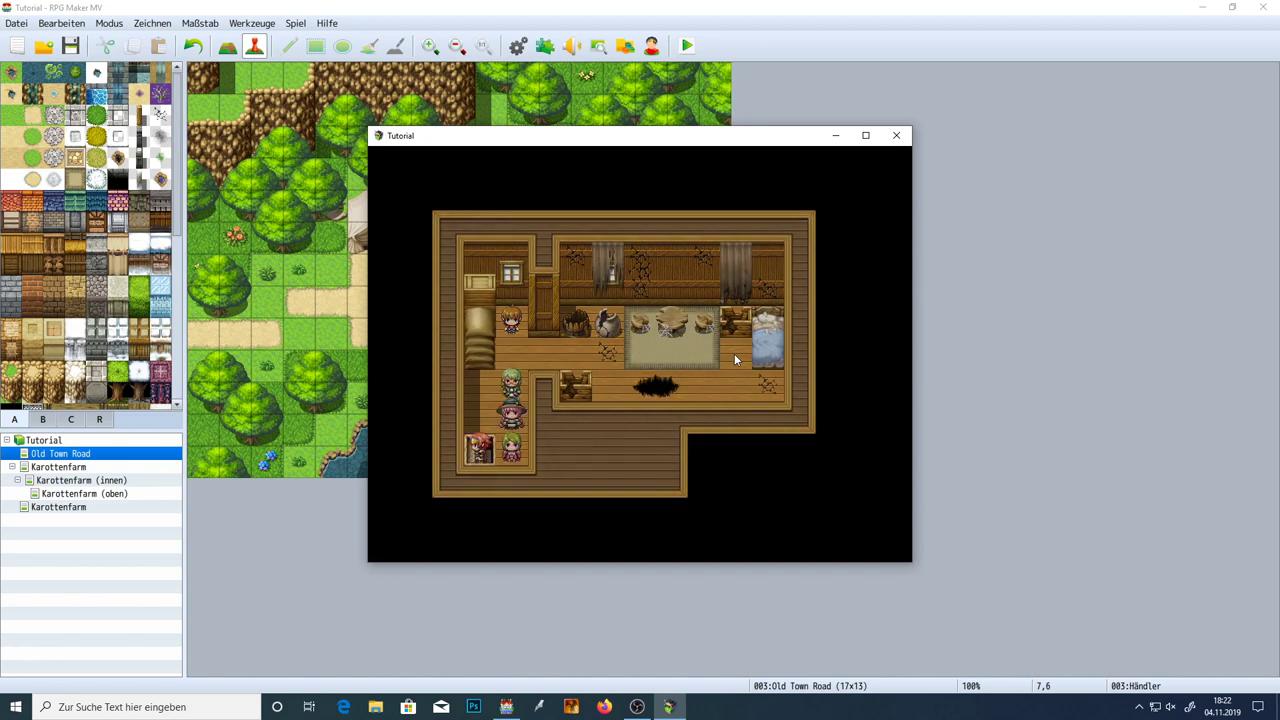
pyautogui.press('Up')
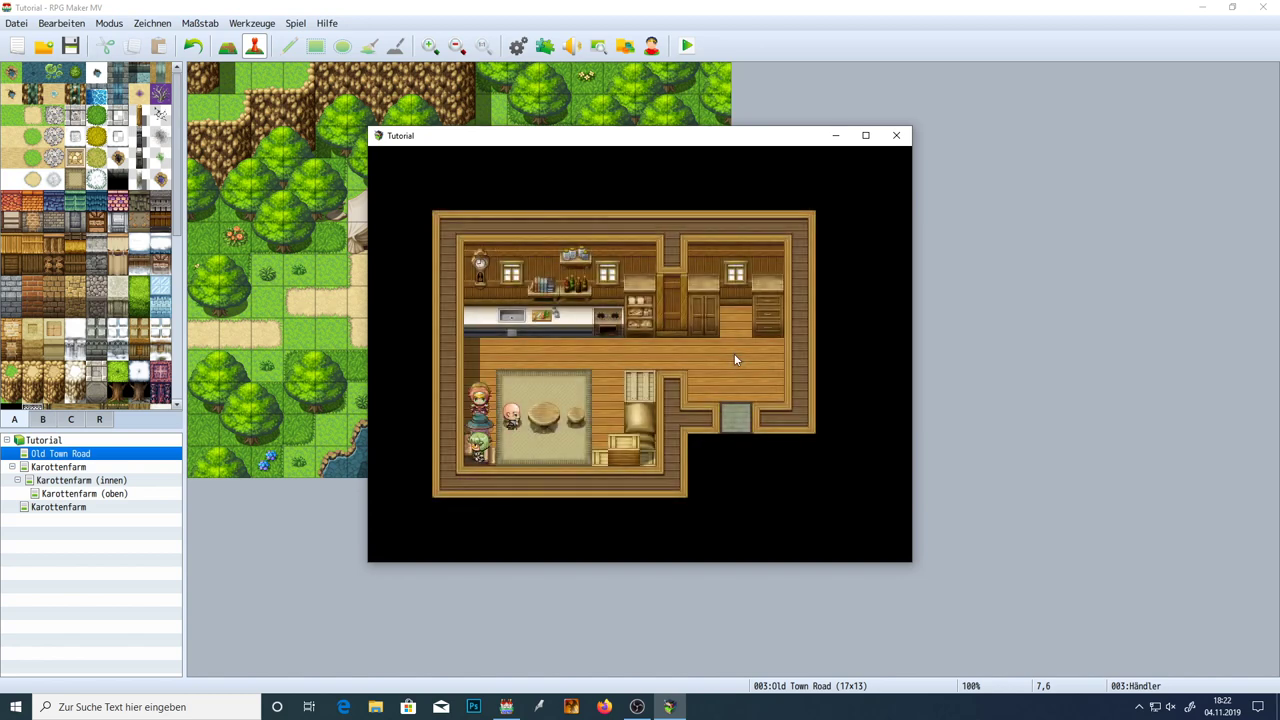
# Return upstairs to recheck the boy's position and talk to him from the tile below
pyautogui.press('Up')
pyautogui.press('Right')
pyautogui.press('Up')
pyautogui.press('Up')
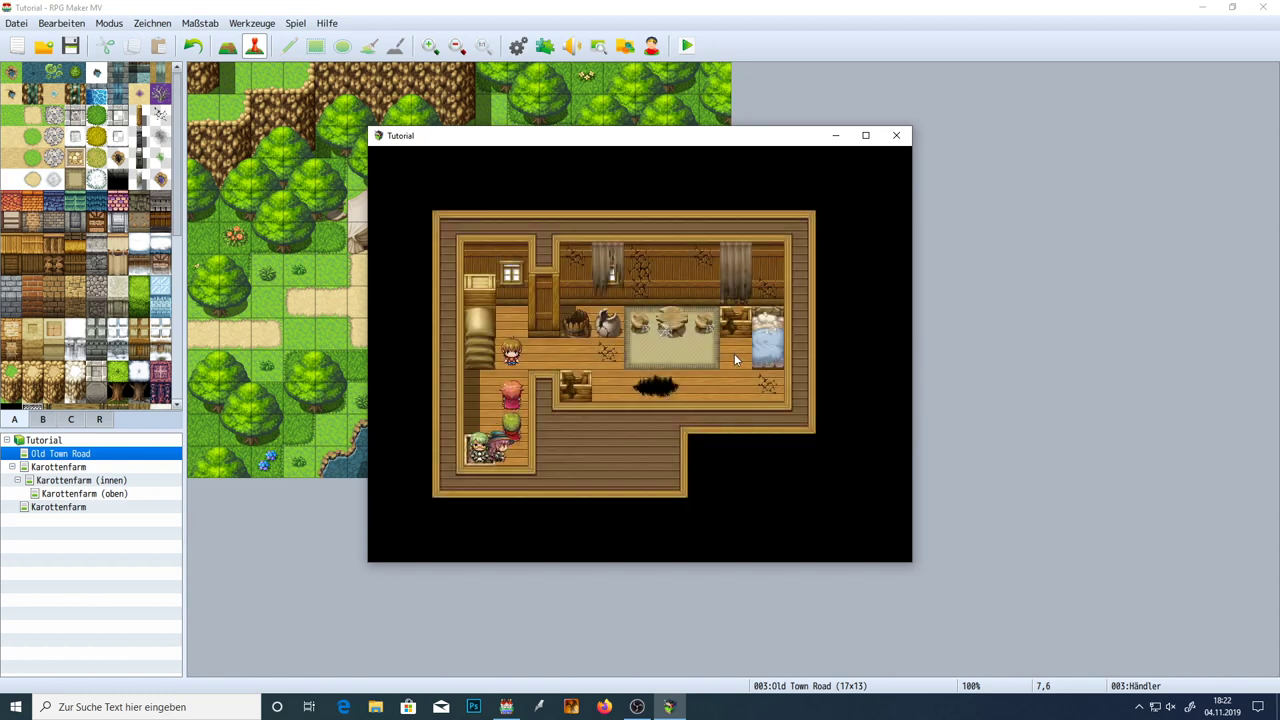
pyautogui.press('Return')
pyautogui.press('Return')
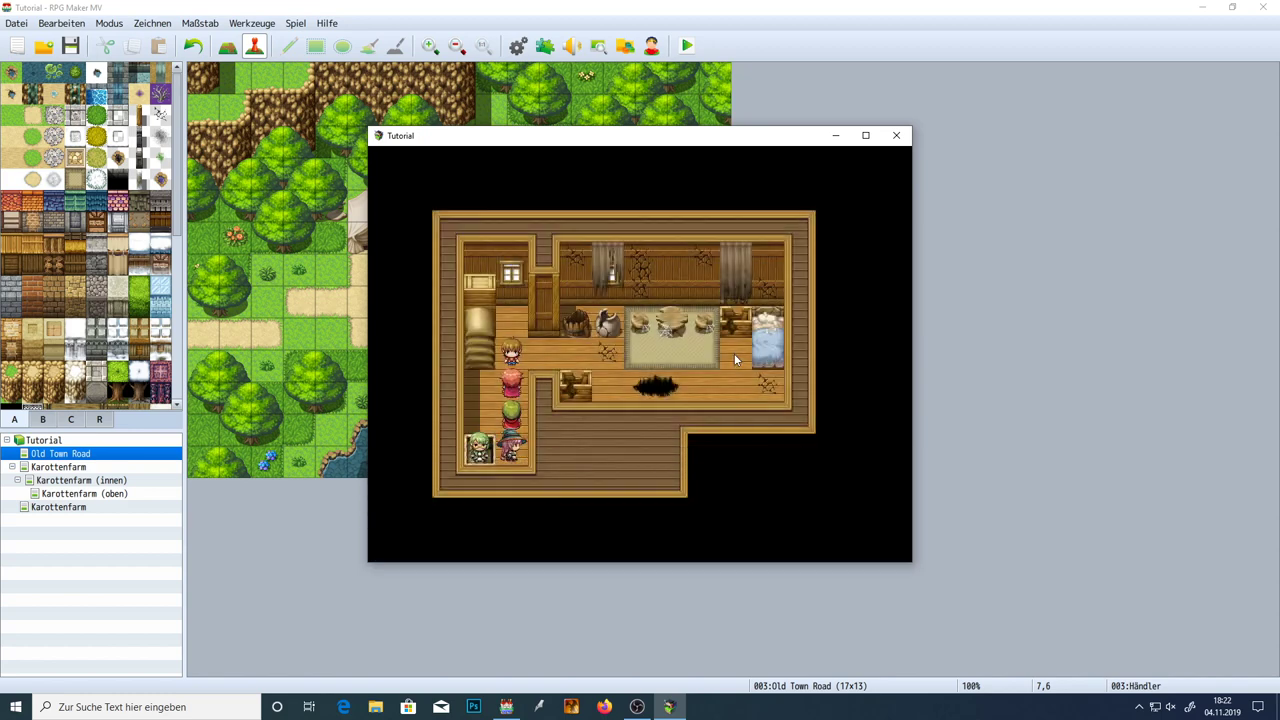
# Repeat the conversation with the boy to test whether he moves, and end the playtest
pyautogui.press('Return')
pyautogui.press('Return')
pyautogui.press('Up')
pyautogui.press('Return')
pyautogui.press('Return')
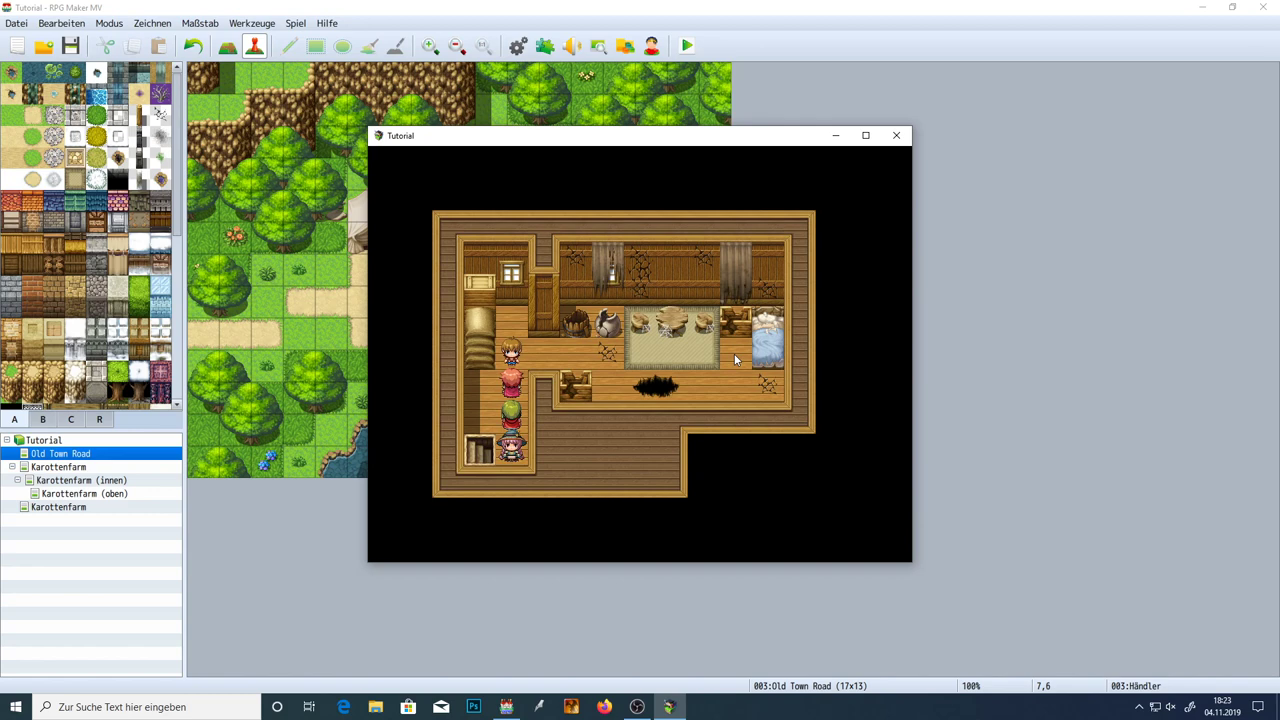
pyautogui.press('Left')
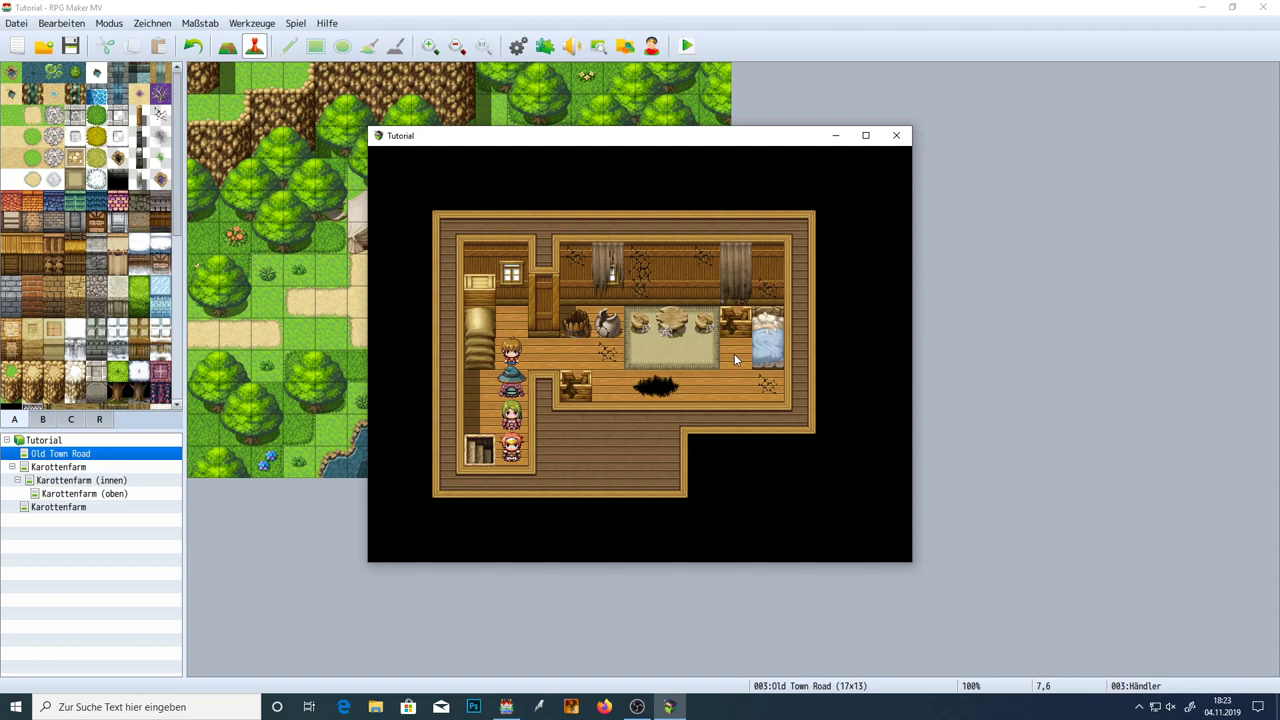
pyautogui.hotkey('alt', 'F4')
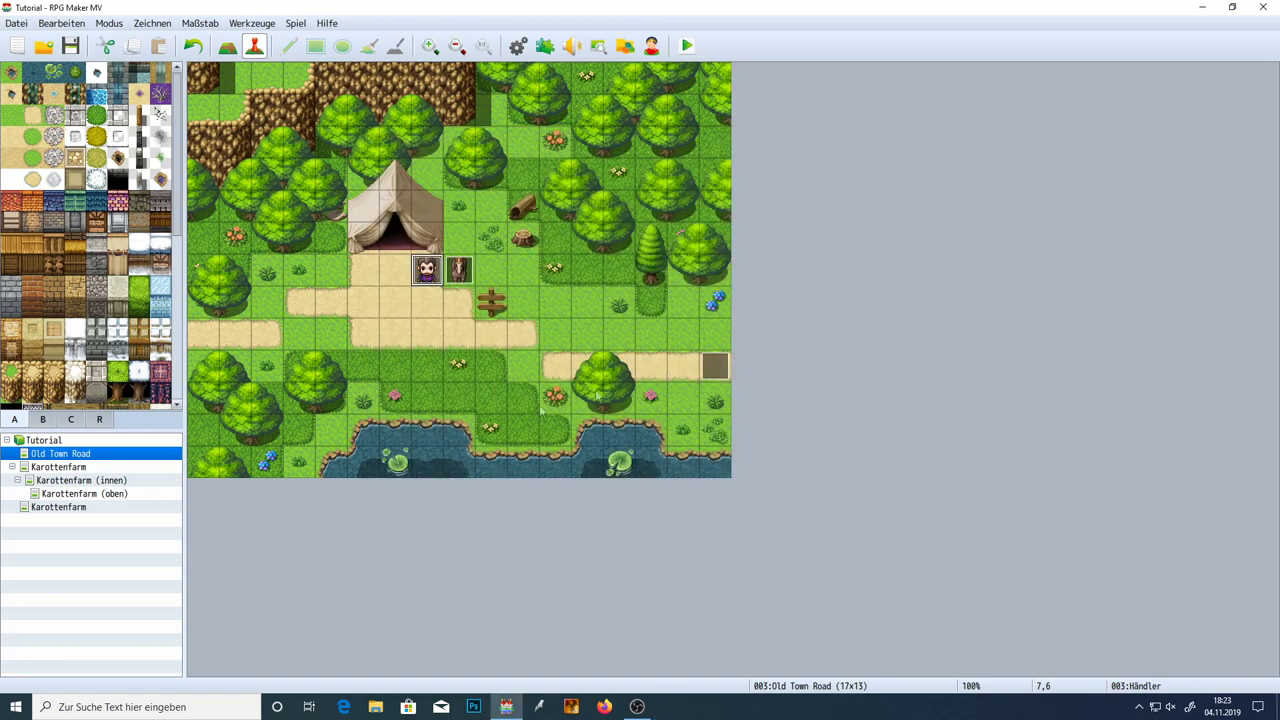
# On the Karottenfarm (oben) map, copy the Junge event and paste it onto the tile directly above
pyautogui.click(110, 494)
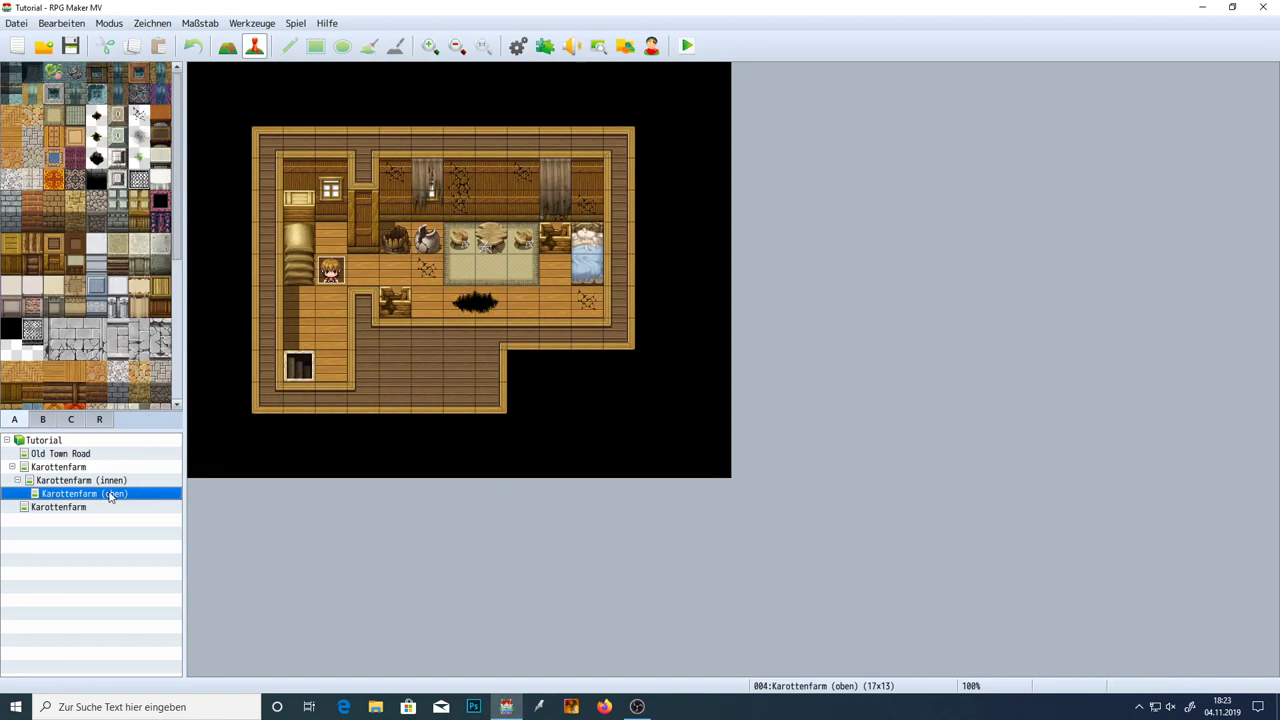
pyautogui.click(336, 274)
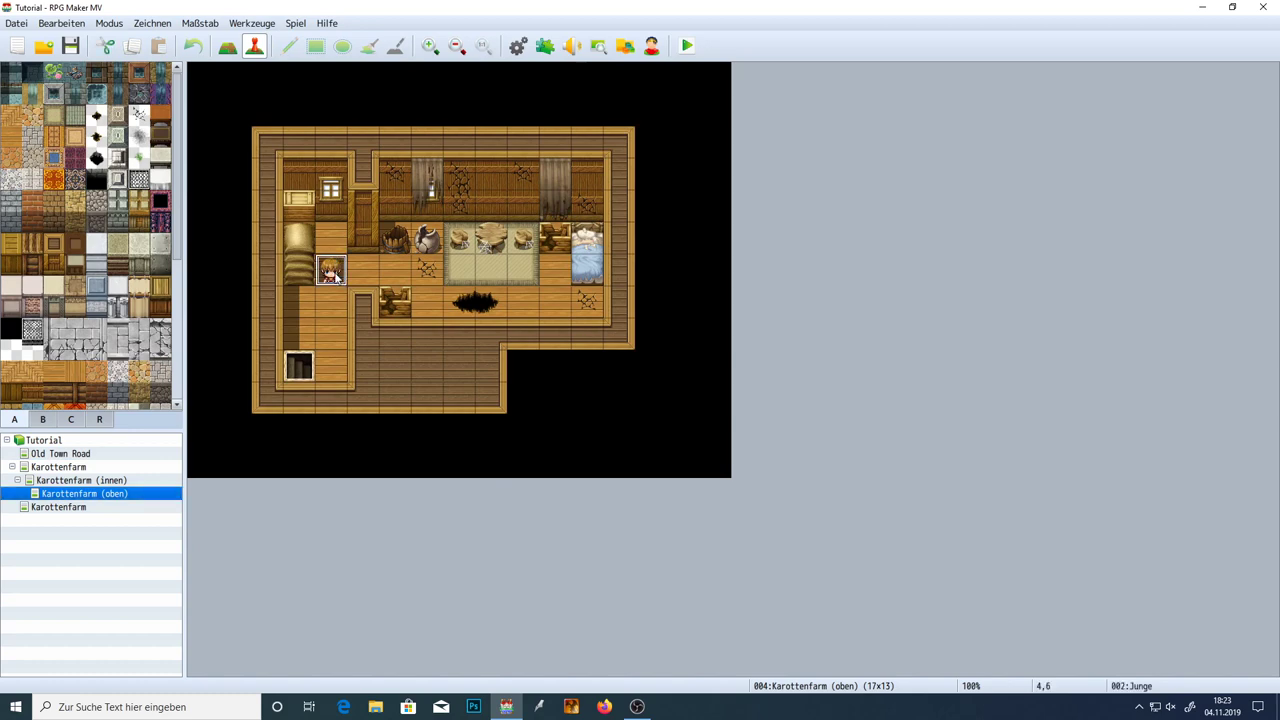
pyautogui.hotkey('ctrl', 'c')
pyautogui.click(336, 242)
pyautogui.hotkey('ctrl', 'v')
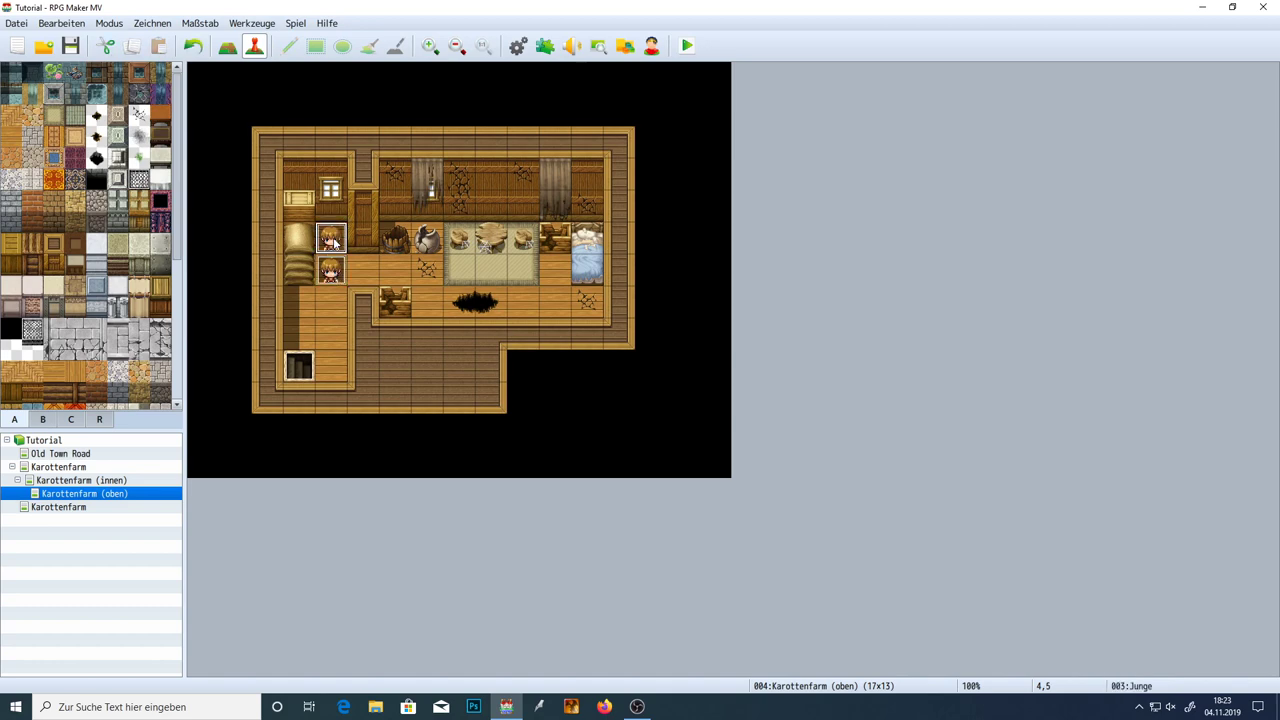
# Delete the first event page of the copied Junge event, keeping the page conditioned on self switch A
pyautogui.doubleClick(336, 242)
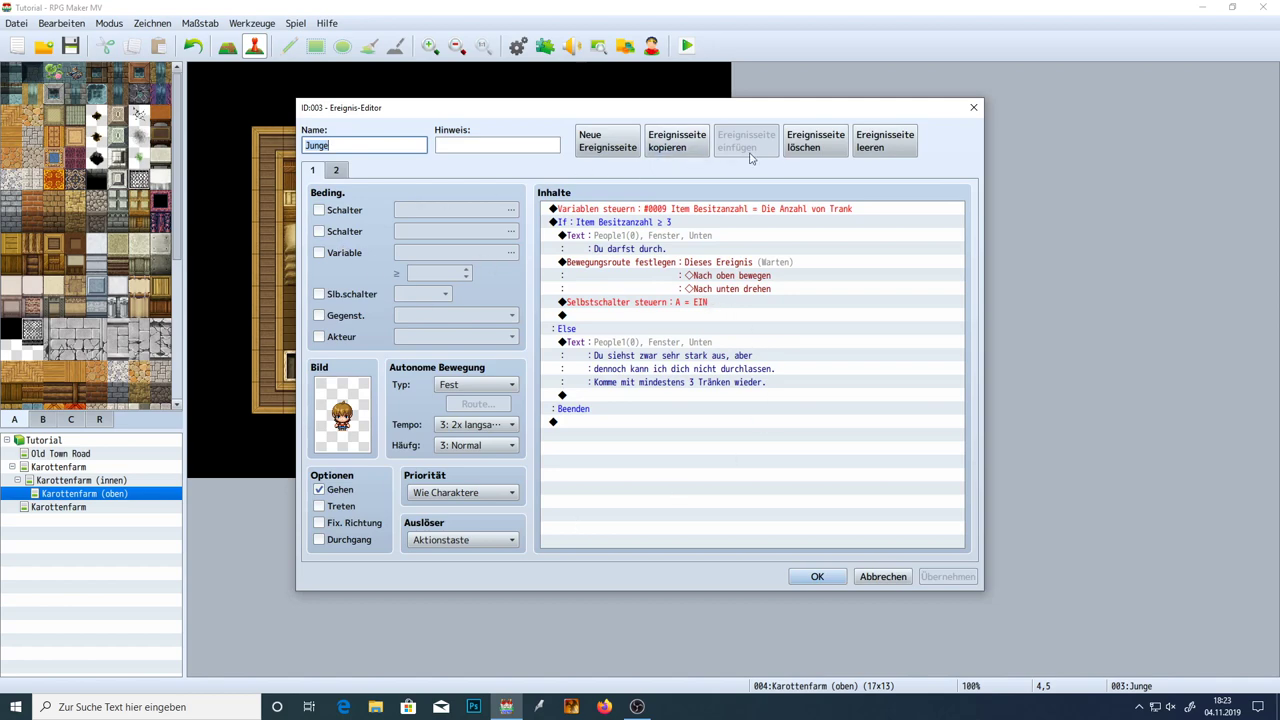
pyautogui.click(821, 148)
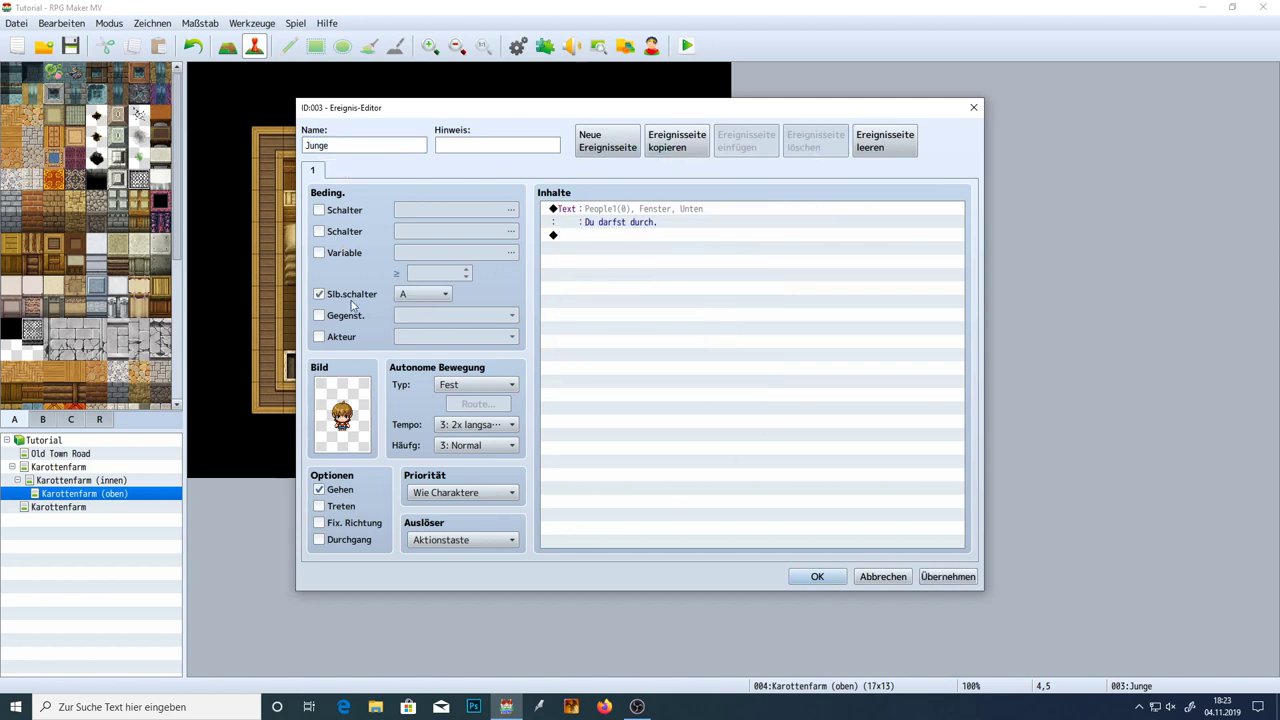
# Replace the copied Junge event's self switch condition with switch 0003, name that switch Türsteher, and save the event
pyautogui.click(332, 298)
pyautogui.click(336, 212)
pyautogui.click(446, 212)
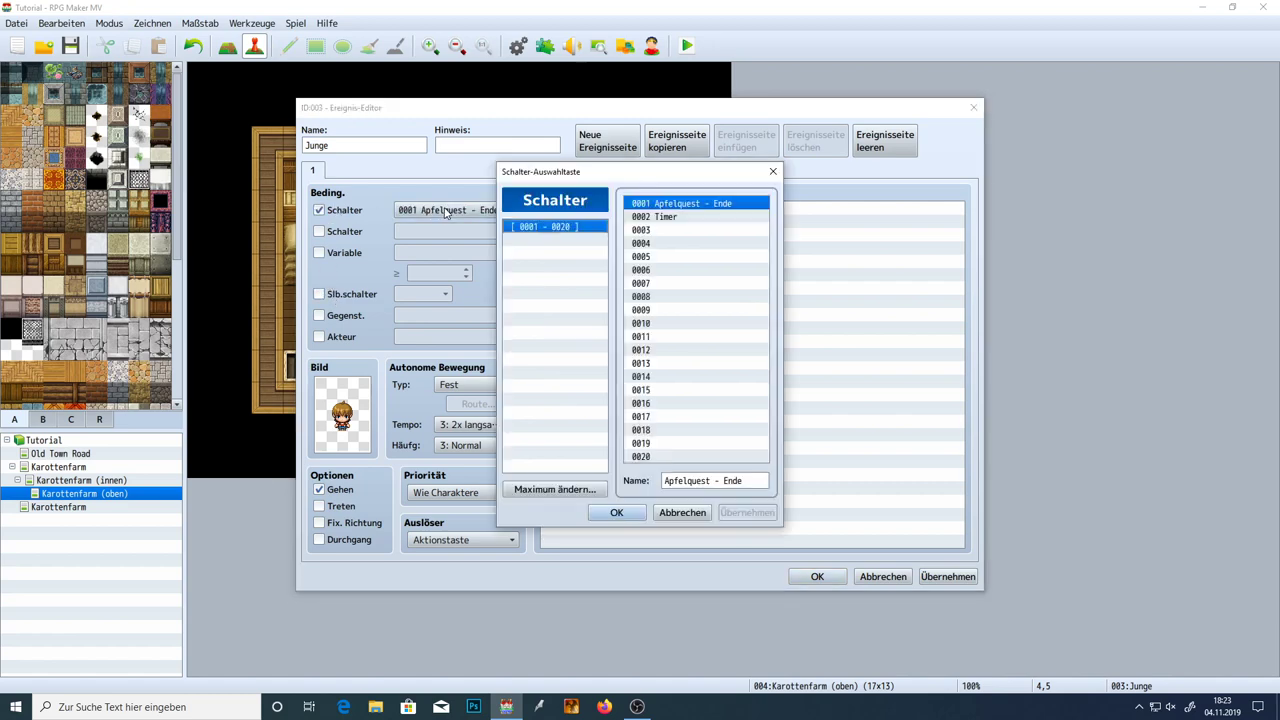
pyautogui.click(664, 231)
pyautogui.click(677, 480)
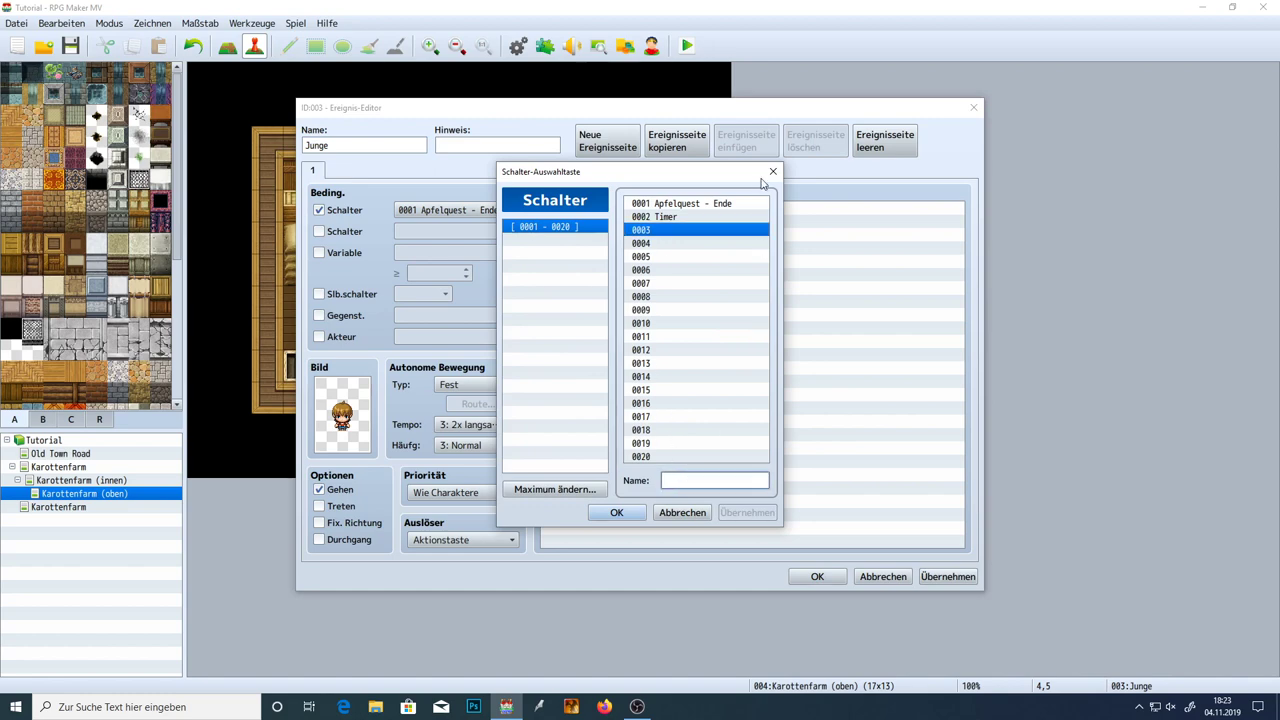
pyautogui.write('Türsteher')
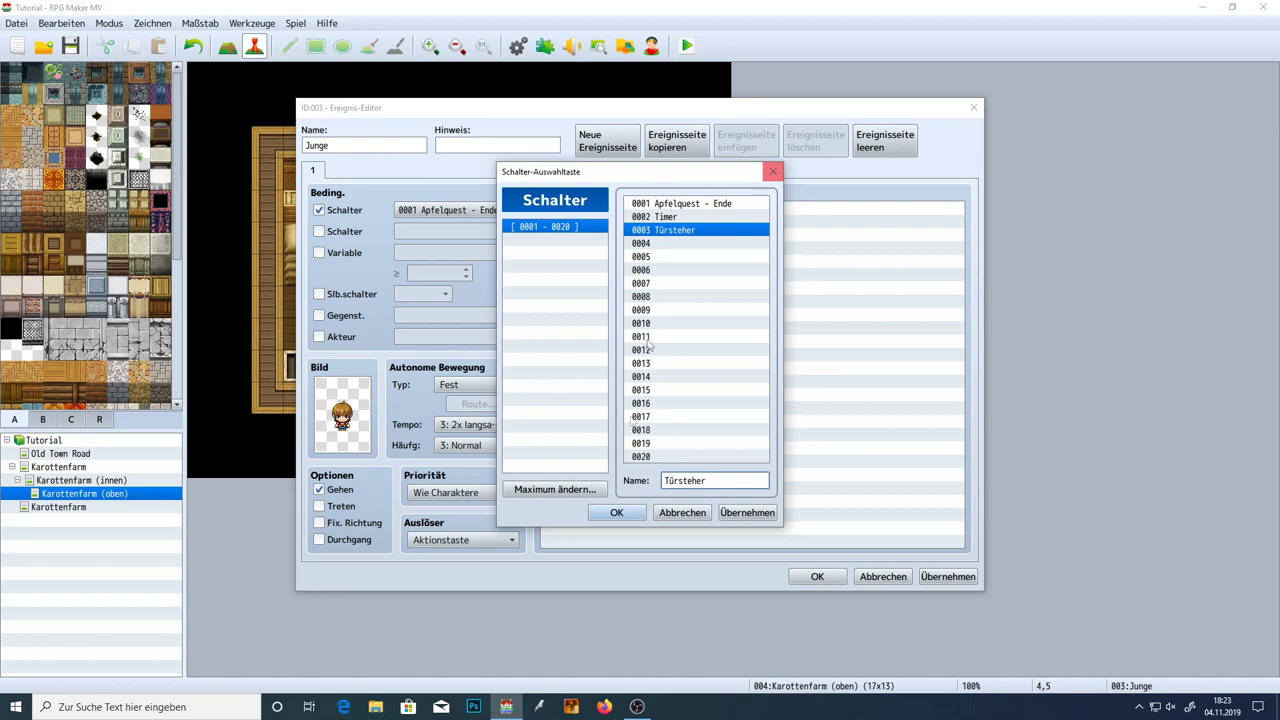
pyautogui.click(765, 518)
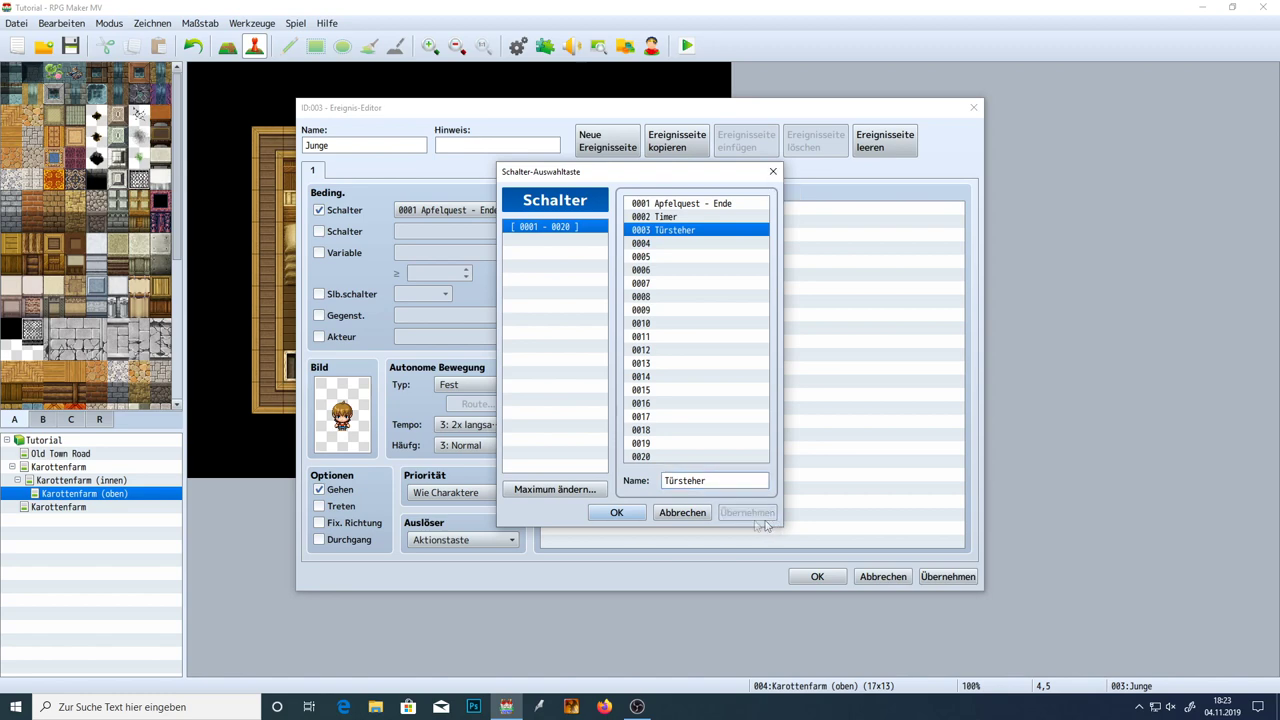
pyautogui.click(616, 512)
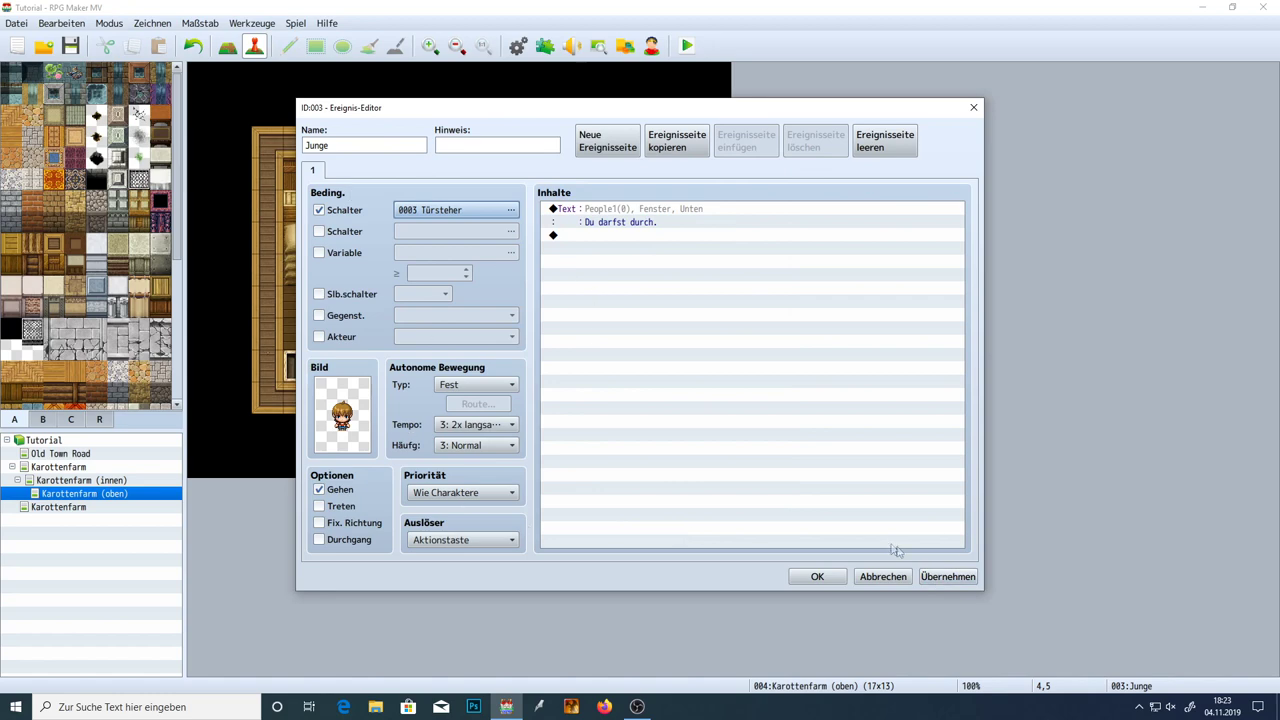
pyautogui.click(945, 578)
pyautogui.click(817, 576)
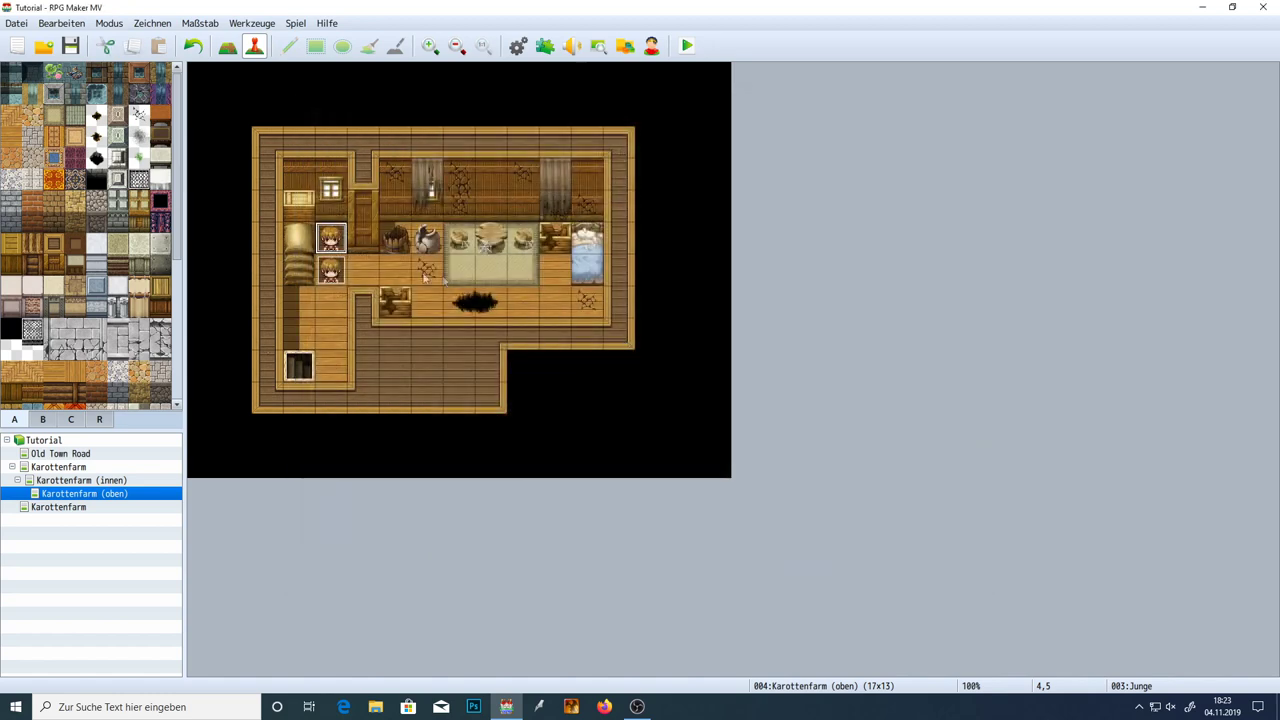
# On the original Junge event's second page, replace the self switch condition with switch 0003 Türsteher
pyautogui.doubleClick(331, 279)
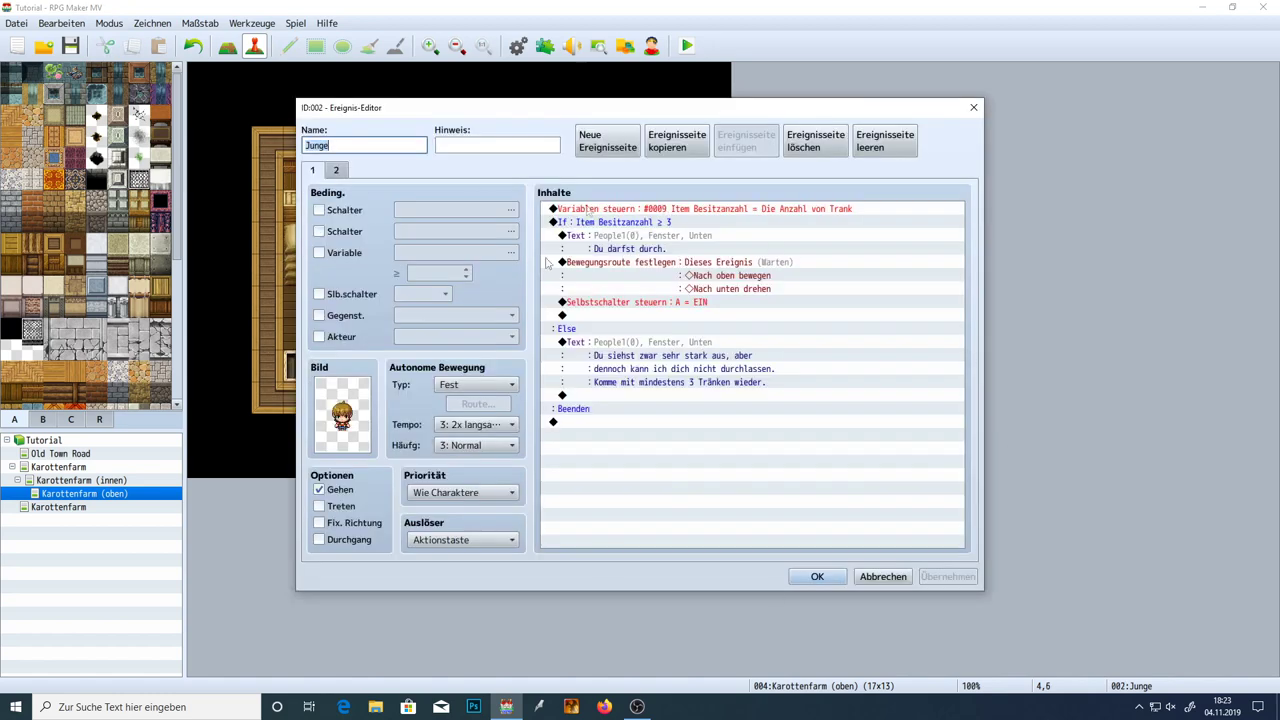
pyautogui.click(338, 172)
pyautogui.click(319, 294)
pyautogui.click(319, 210)
pyautogui.click(437, 213)
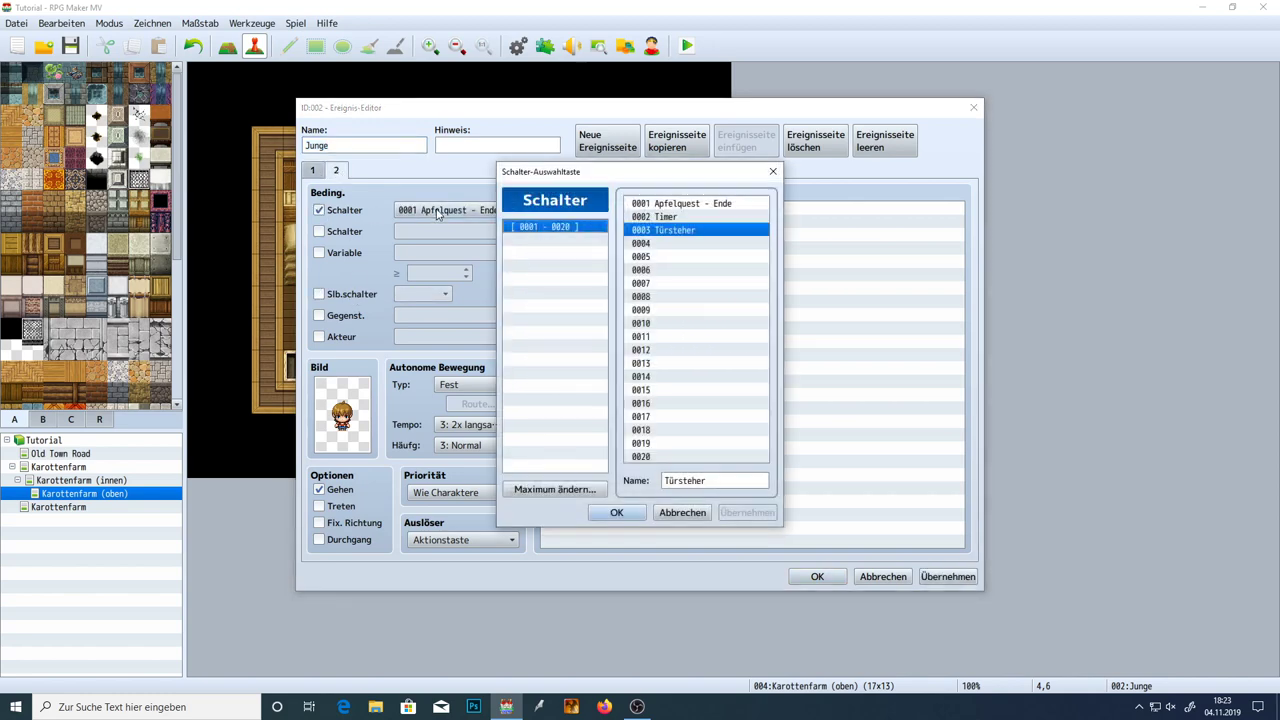
pyautogui.doubleClick(669, 240)
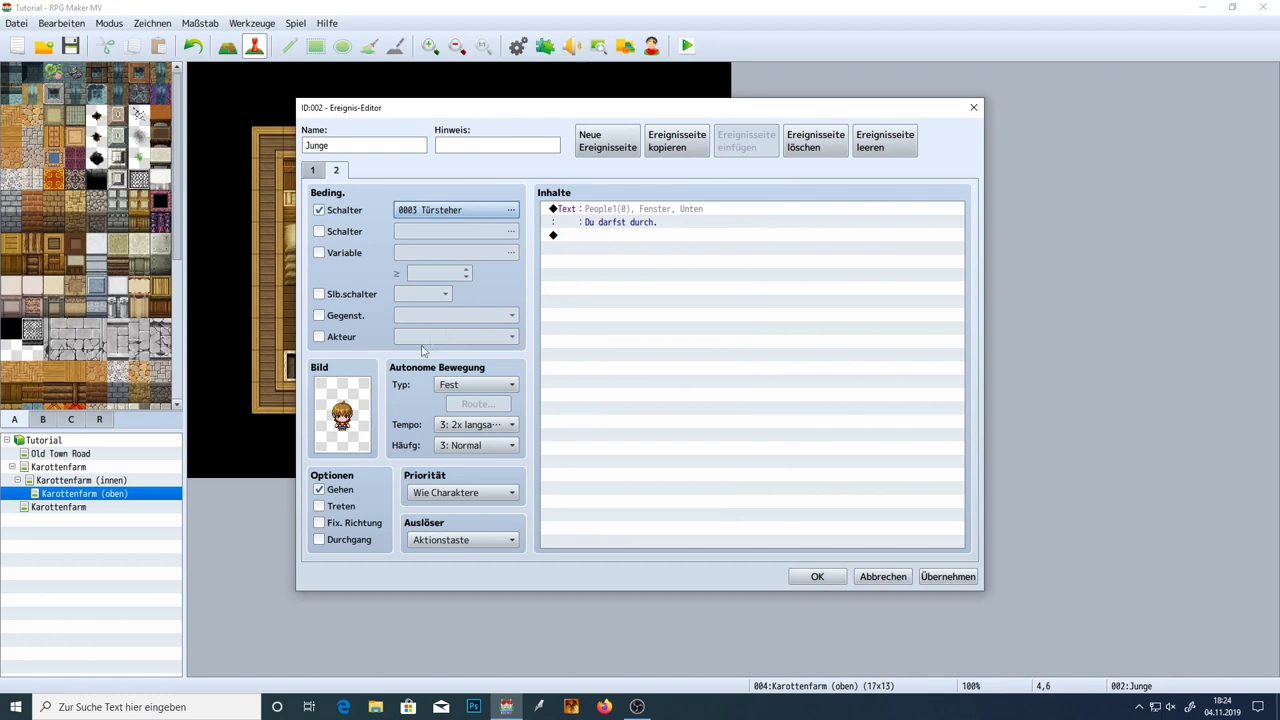
# Remove the character image and the text command from the original Junge event's second page, and save the event
pyautogui.doubleClick(362, 387)
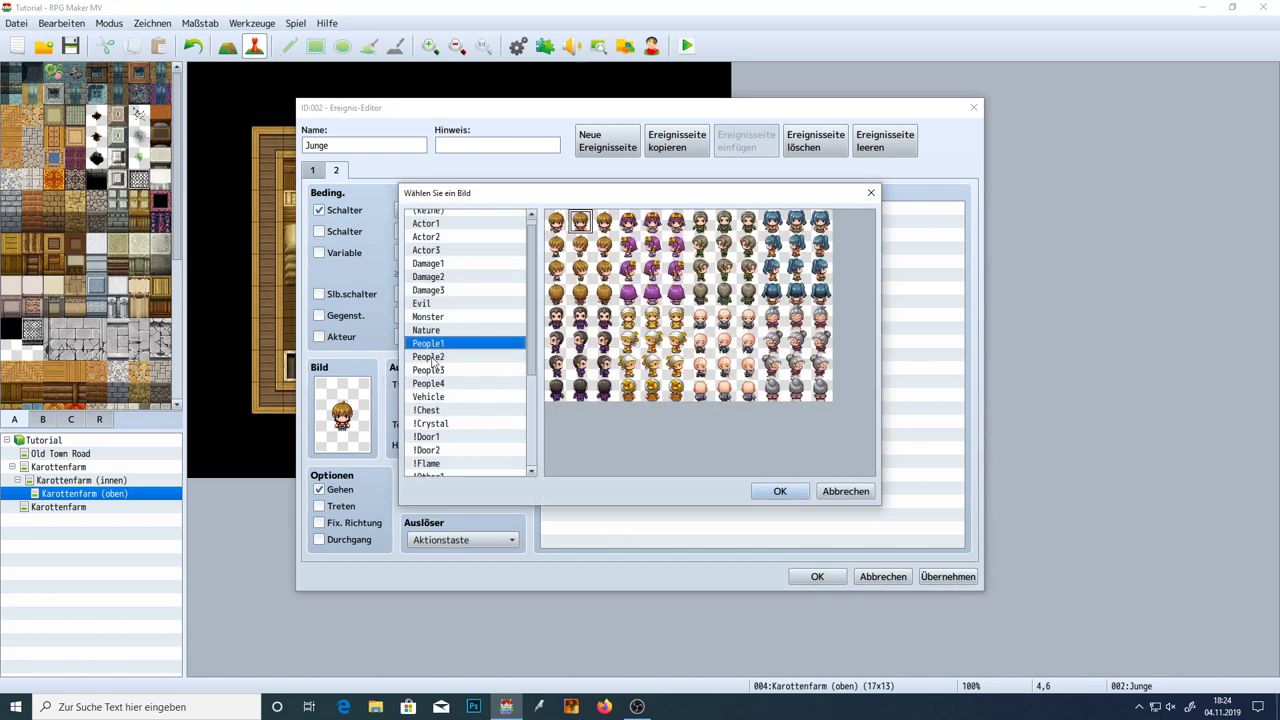
pyautogui.click(495, 214)
pyautogui.click(760, 490)
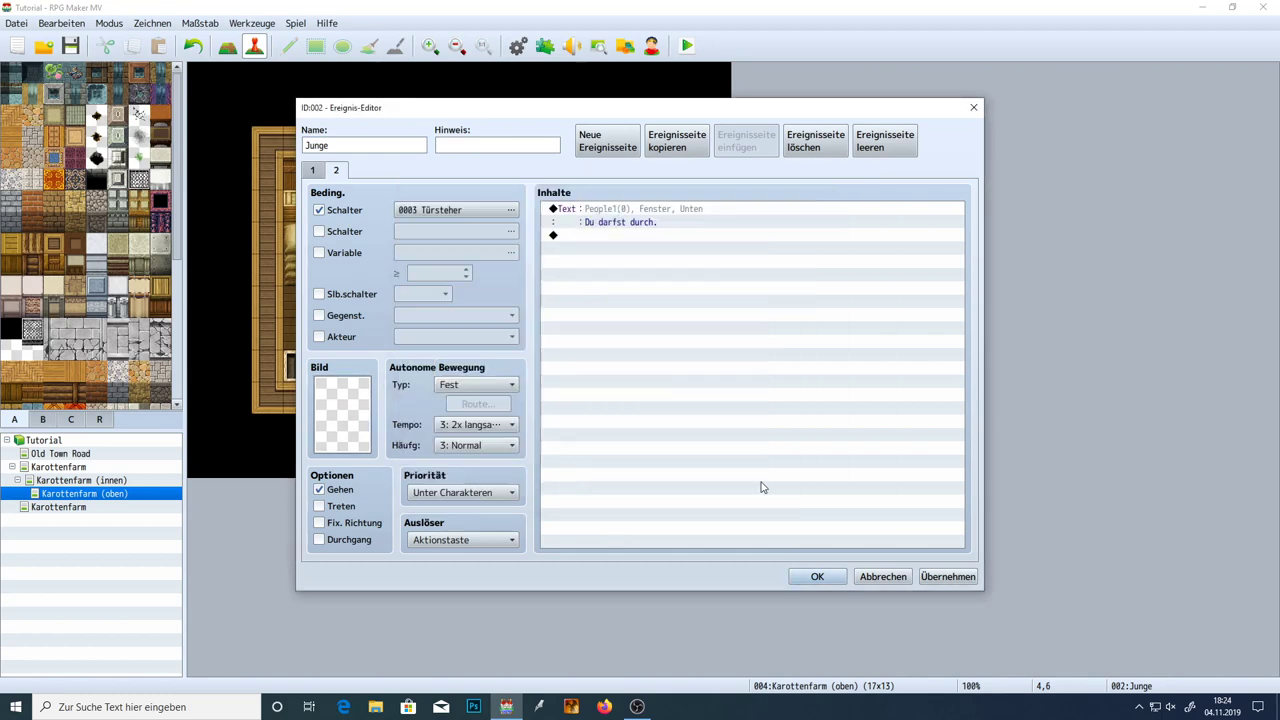
pyautogui.click(610, 213)
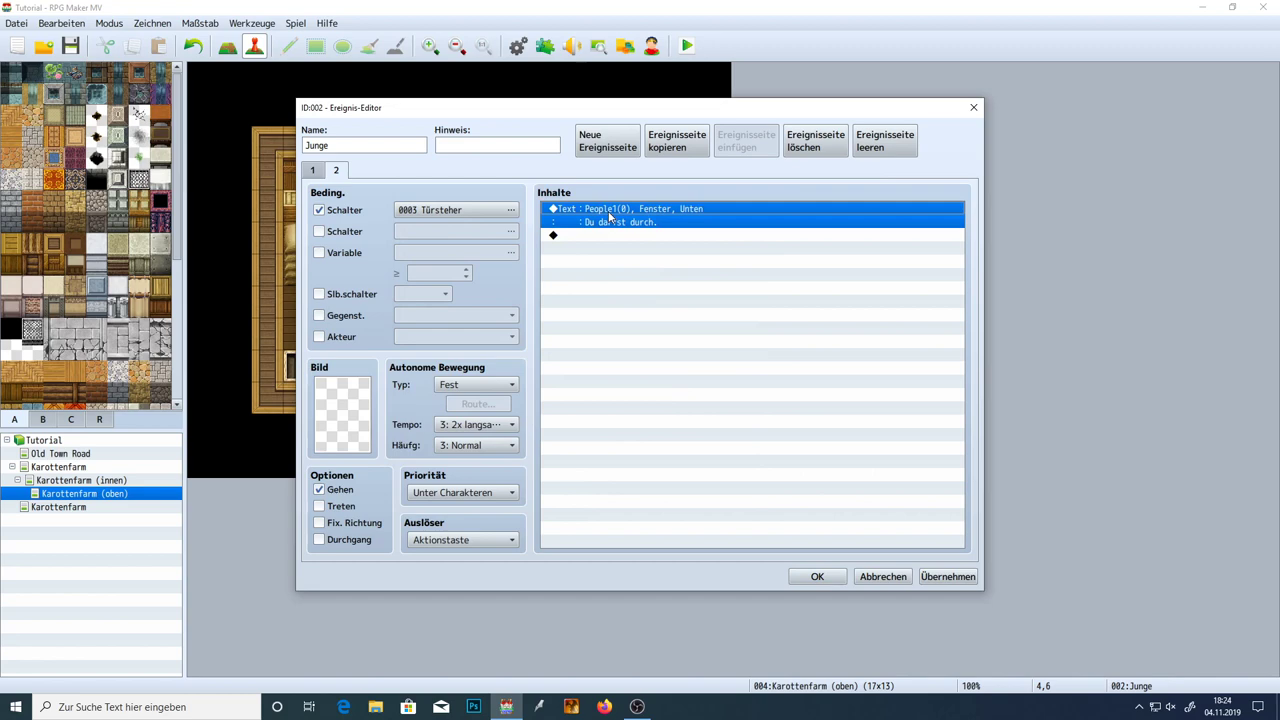
pyautogui.press('Delete')
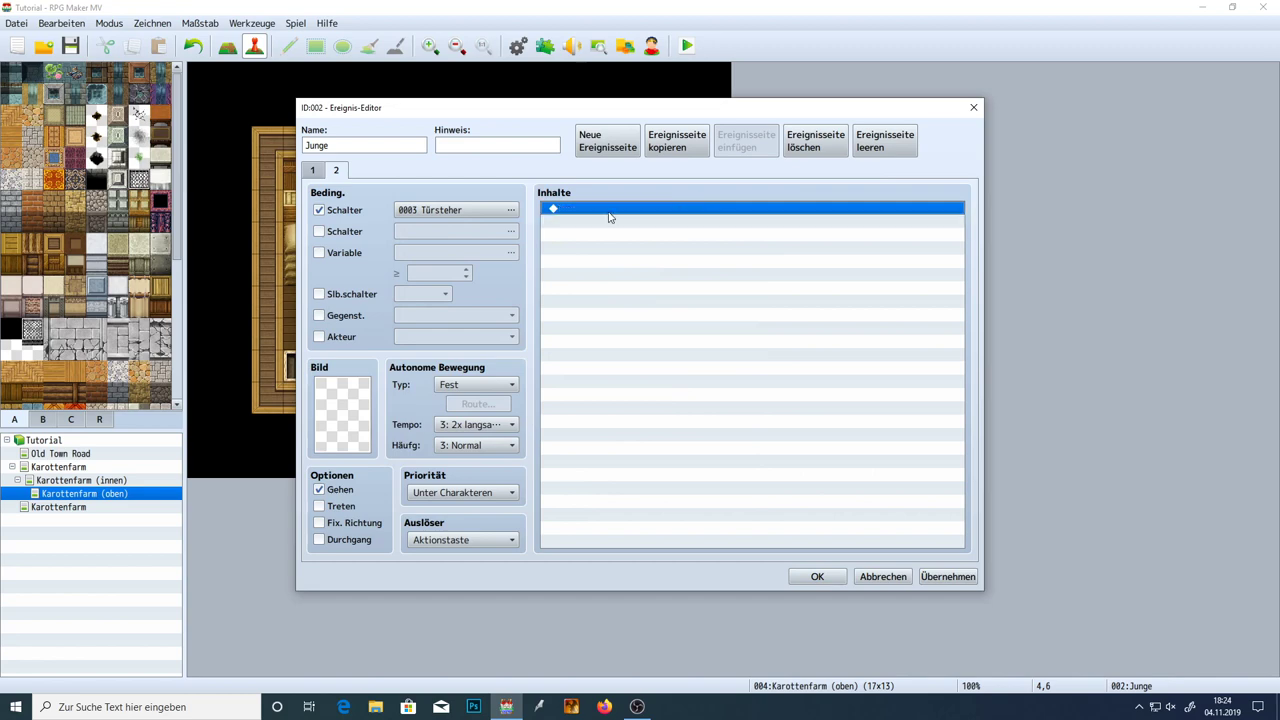
pyautogui.click(947, 577)
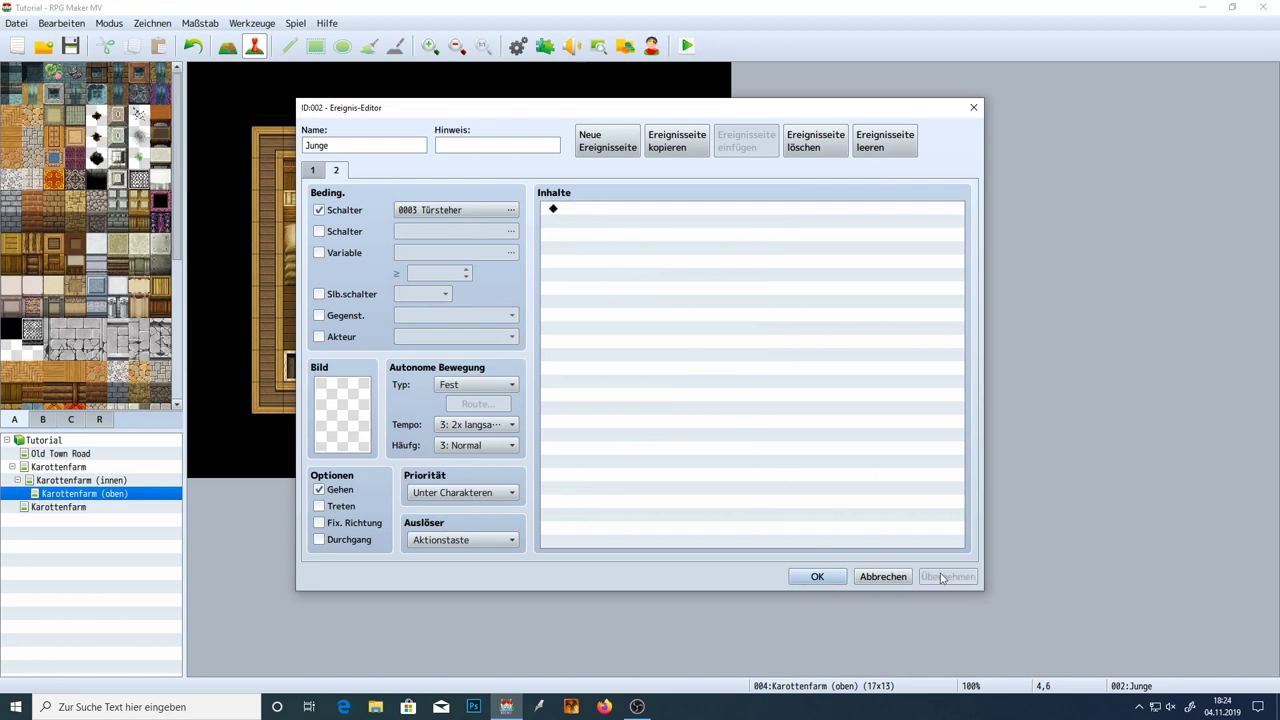
pyautogui.click(829, 580)
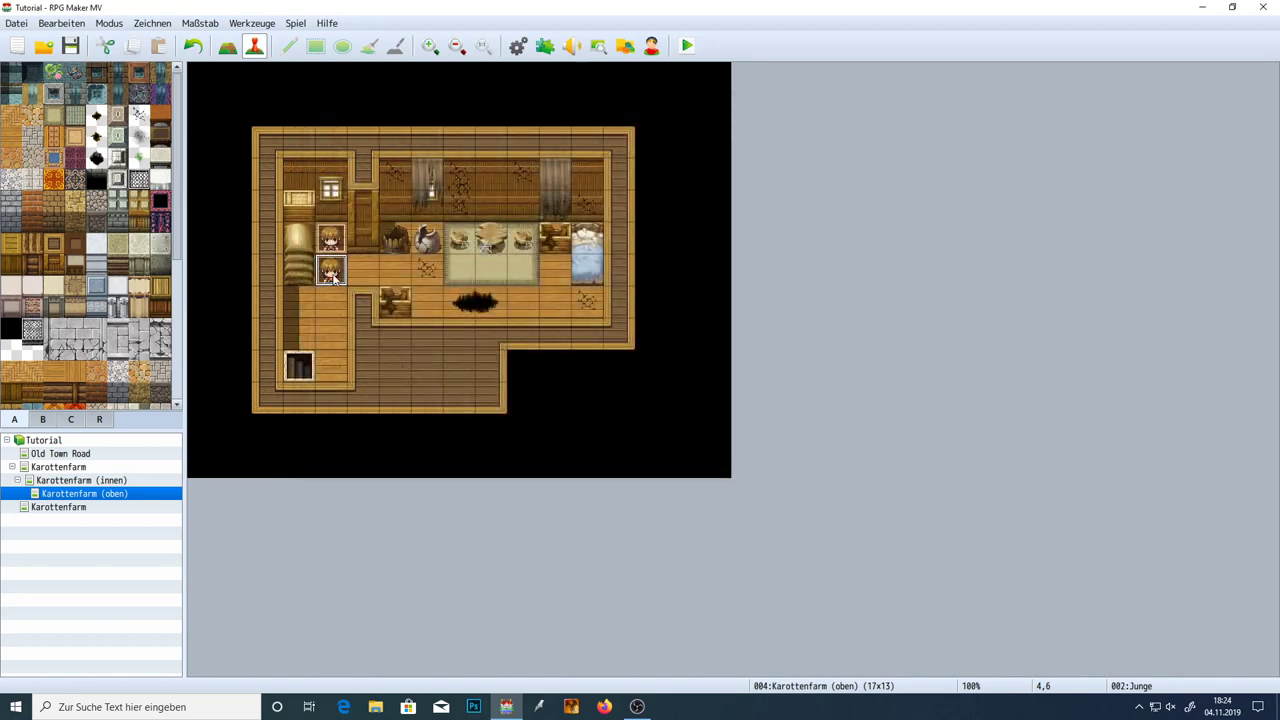
# On the original Junge event's first page, replace the self switch command with a command turning switch 0003 Türsteher on (EIN)
pyautogui.doubleClick(335, 280)
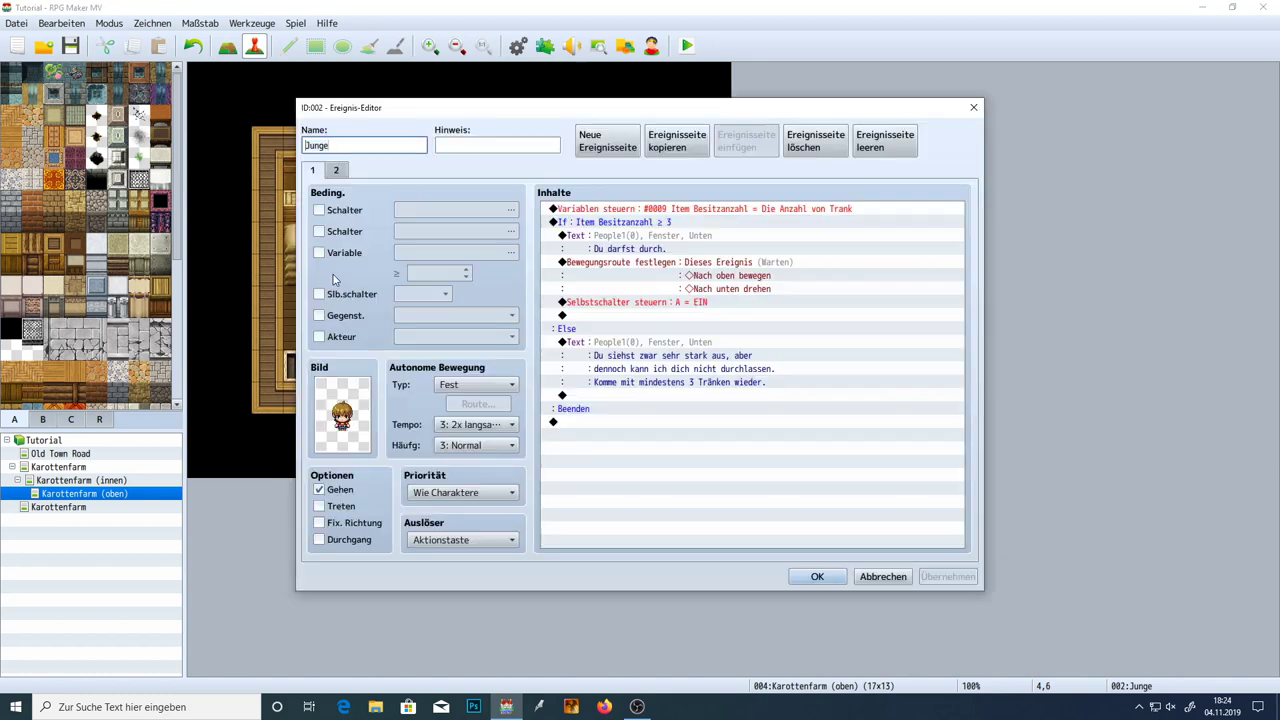
pyautogui.click(636, 302)
pyautogui.press('Delete')
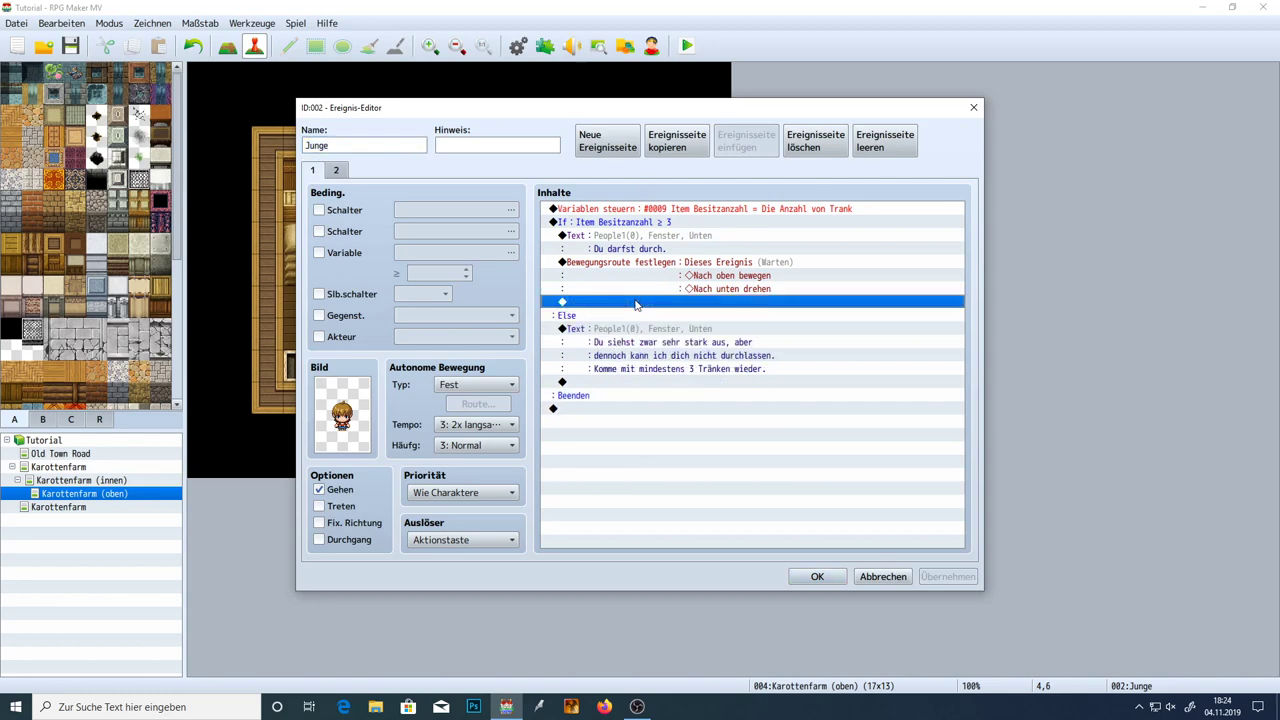
pyautogui.doubleClick(634, 304)
pyautogui.click(603, 175)
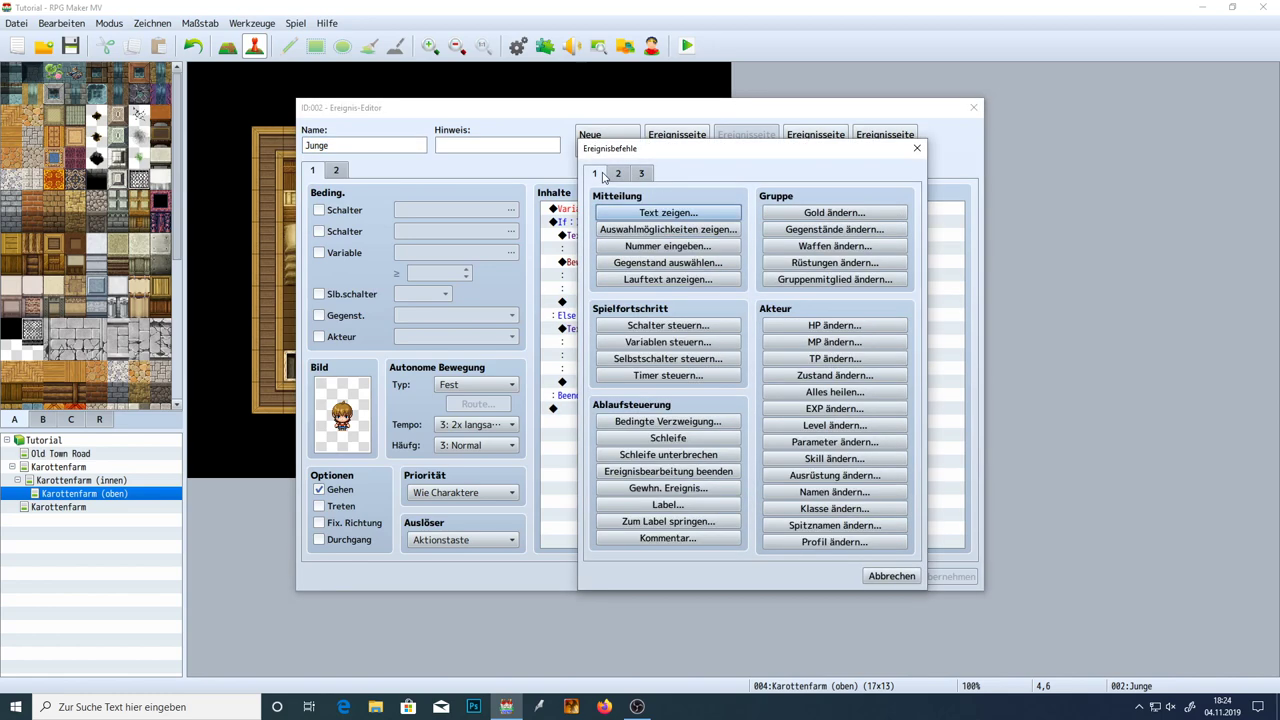
pyautogui.click(668, 325)
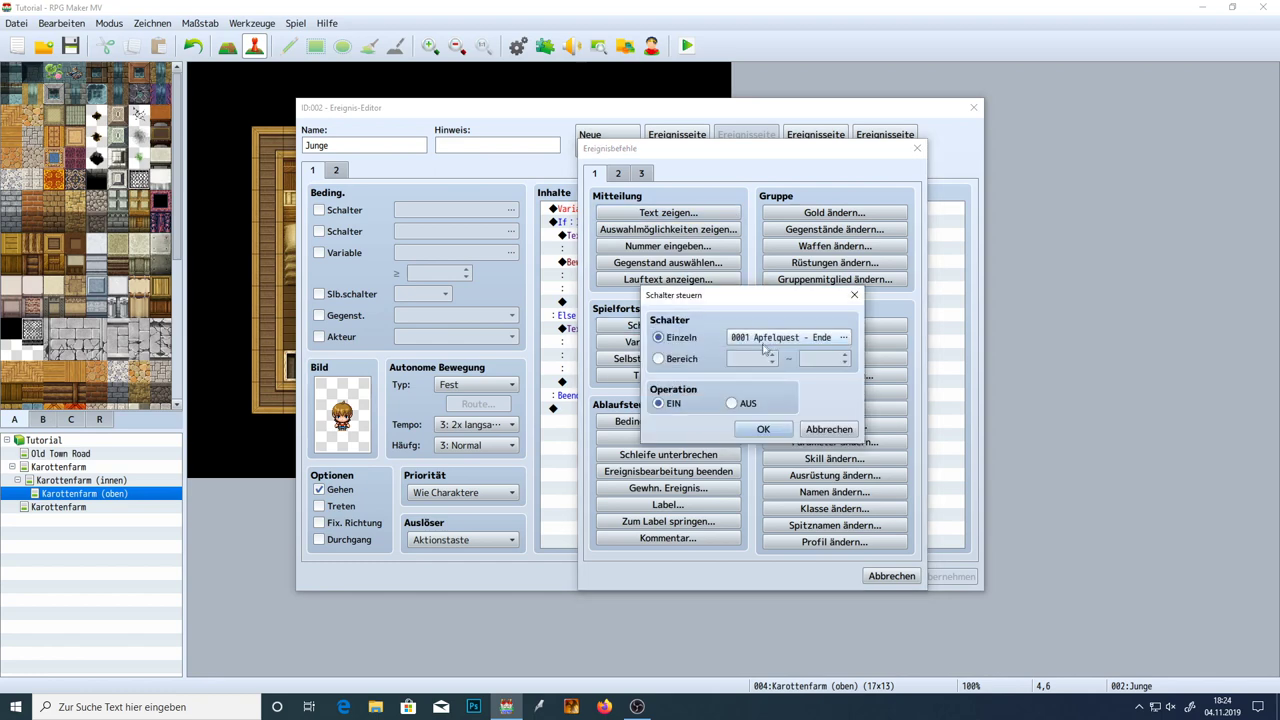
pyautogui.click(790, 337)
pyautogui.doubleClick(765, 250)
pyautogui.click(763, 429)
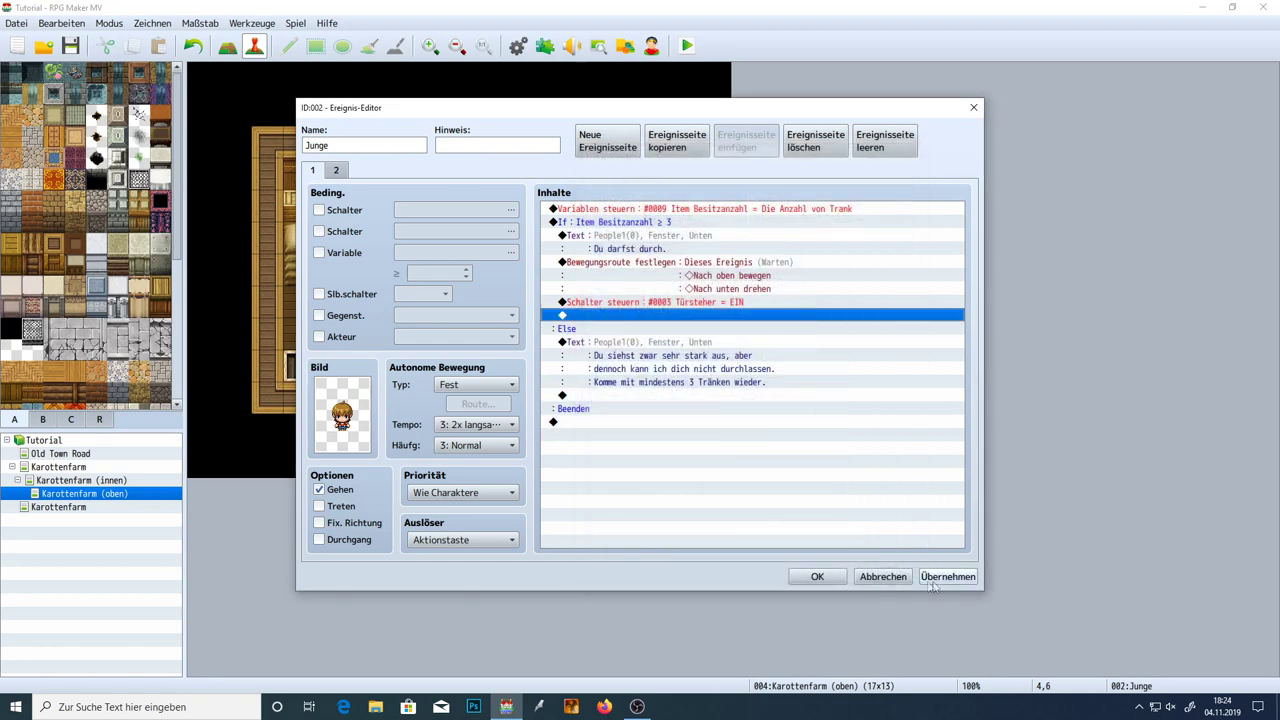
# Review the original Junge event's switch command and second page, and check the copied Junge event's settings
pyautogui.click(633, 306)
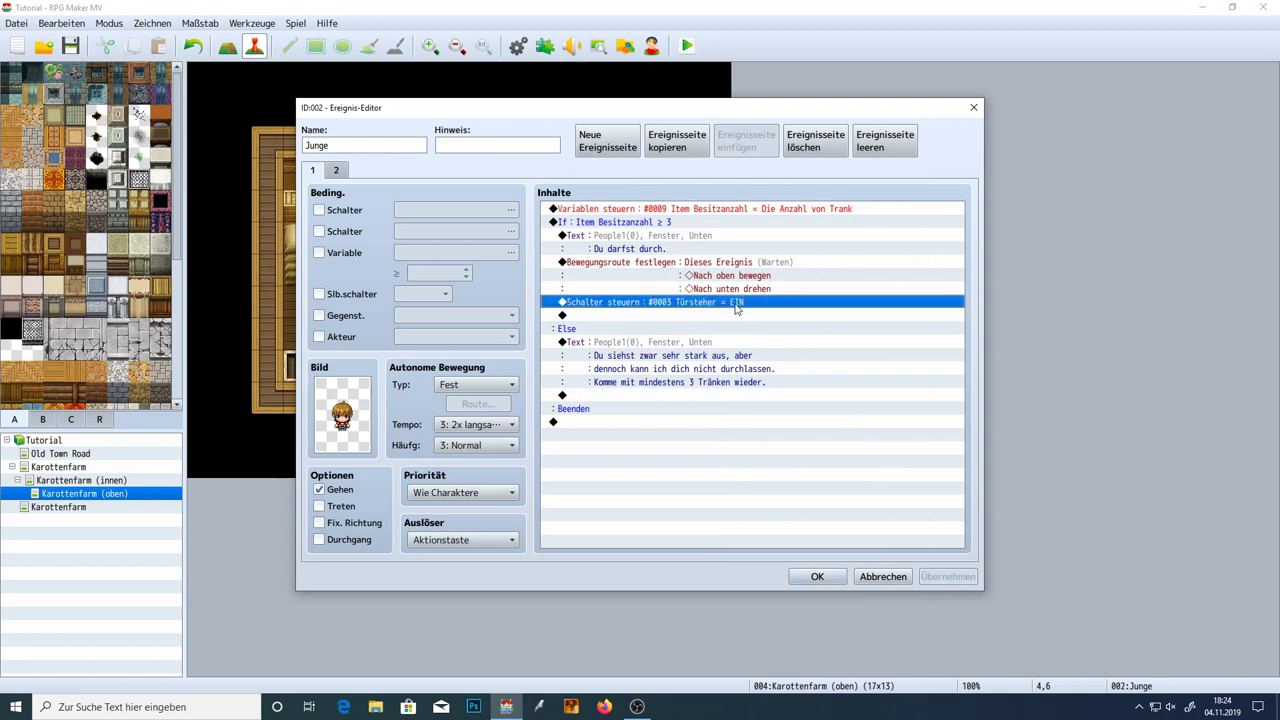
pyautogui.click(340, 174)
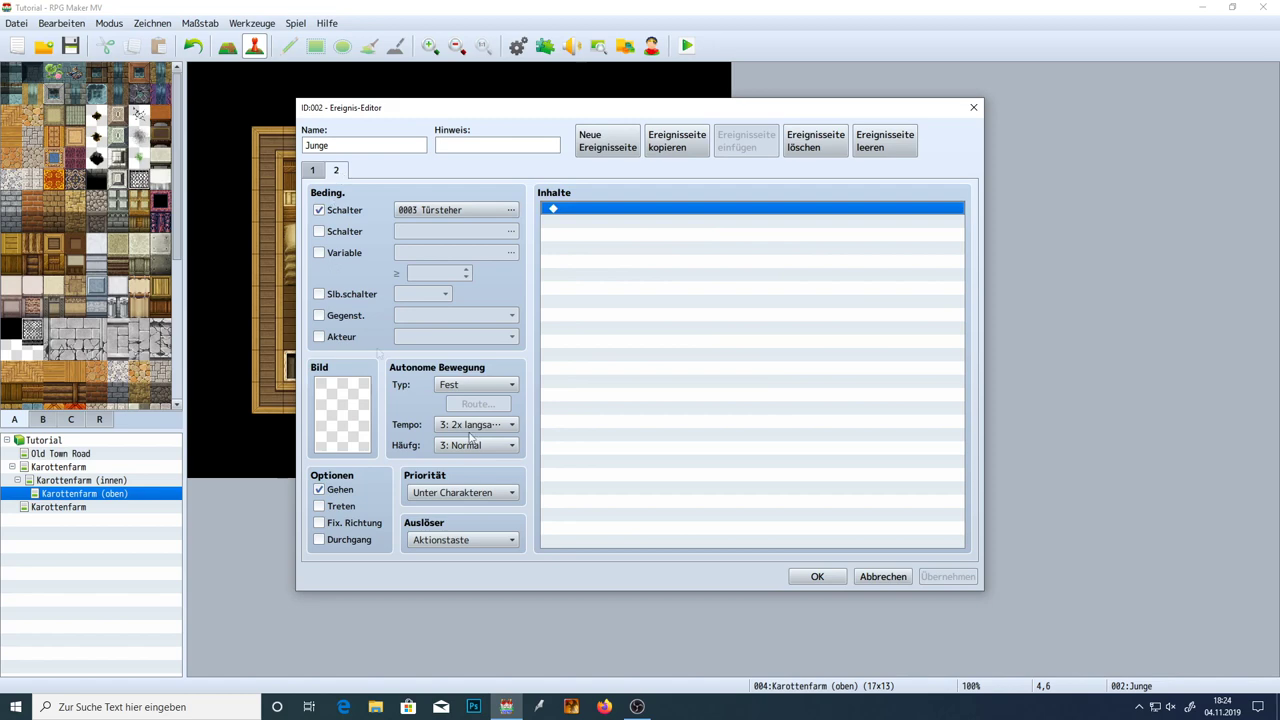
pyautogui.click(817, 576)
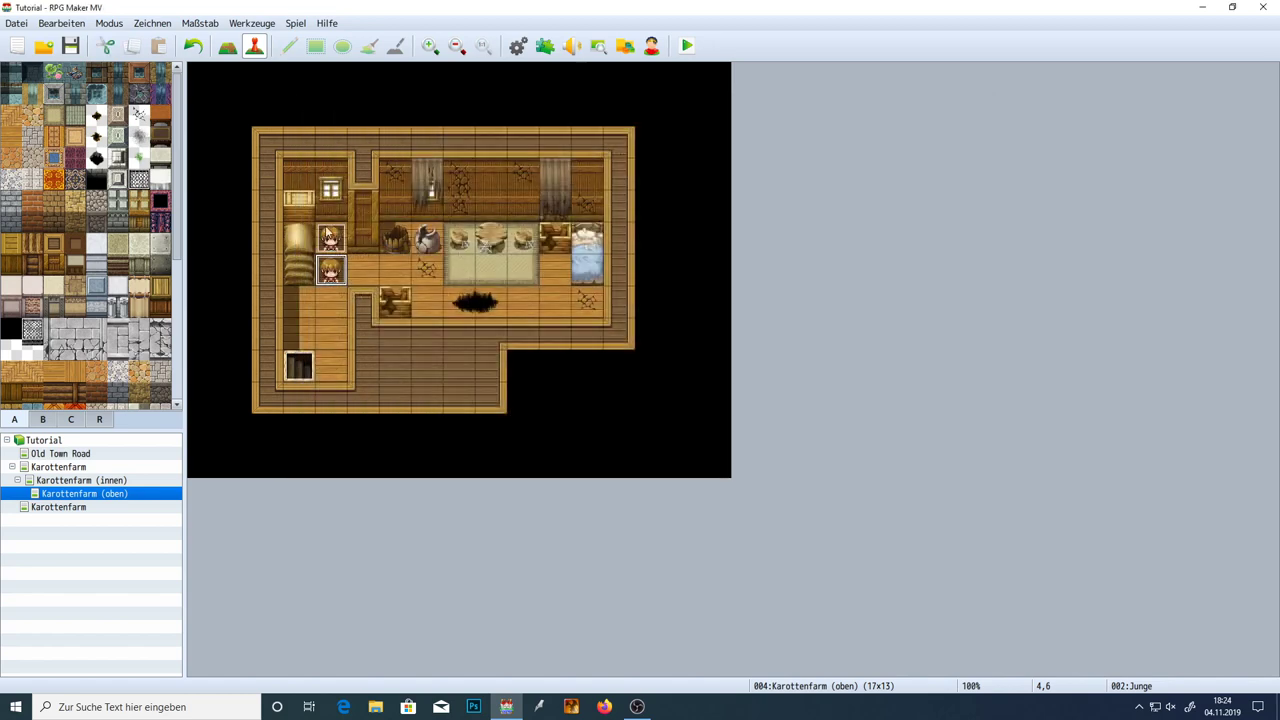
pyautogui.doubleClick(330, 242)
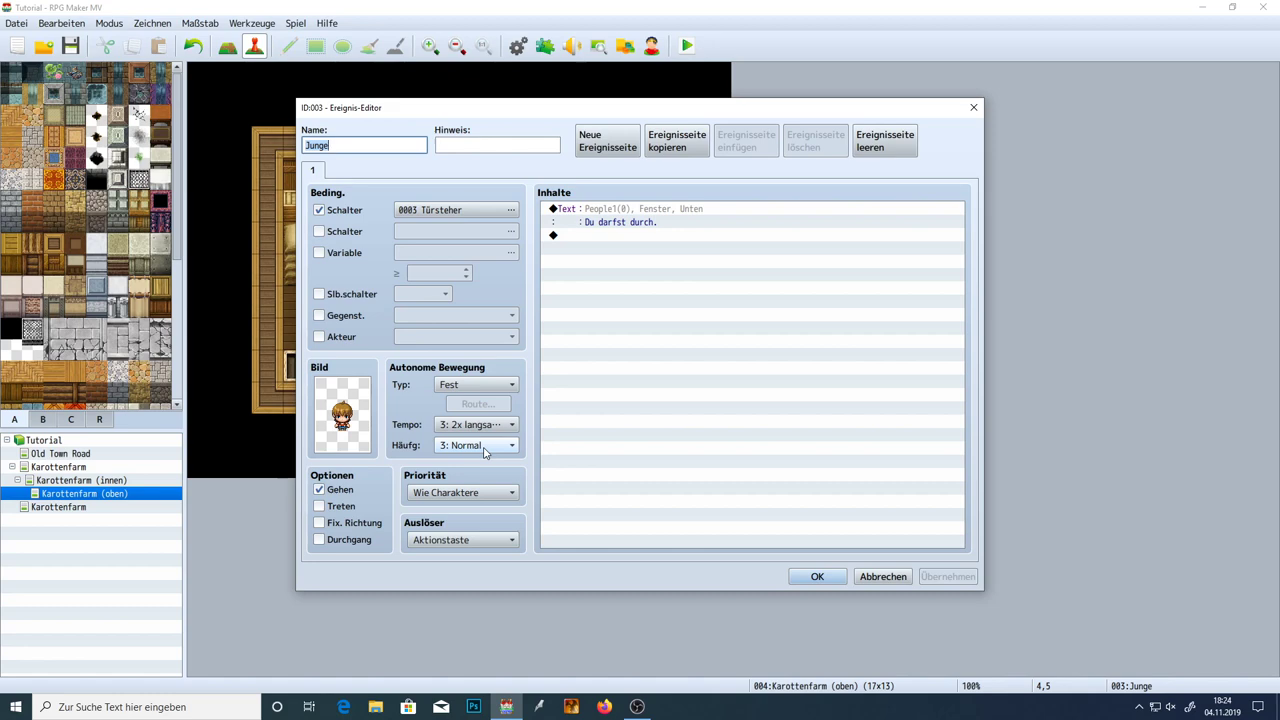
pyautogui.click(817, 578)
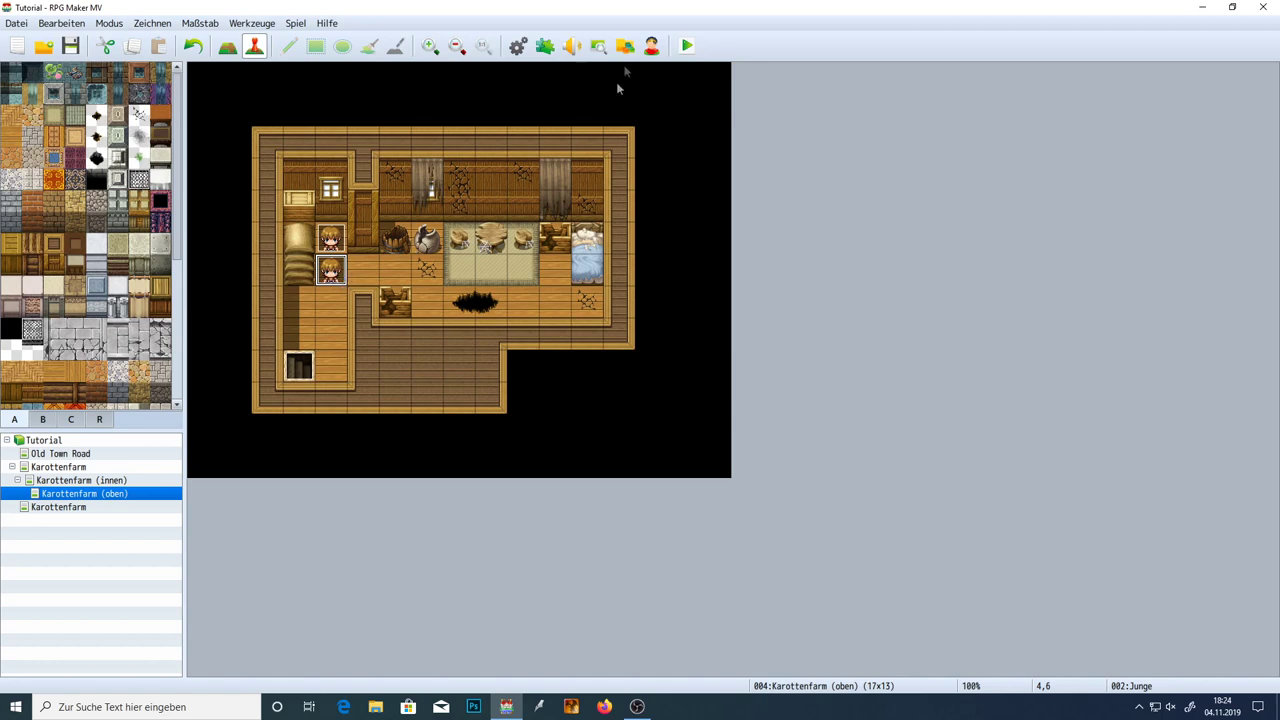
# Start a playtest from the saved game and talk to the boy upstairs through to the end of his message
pyautogui.click(688, 50)
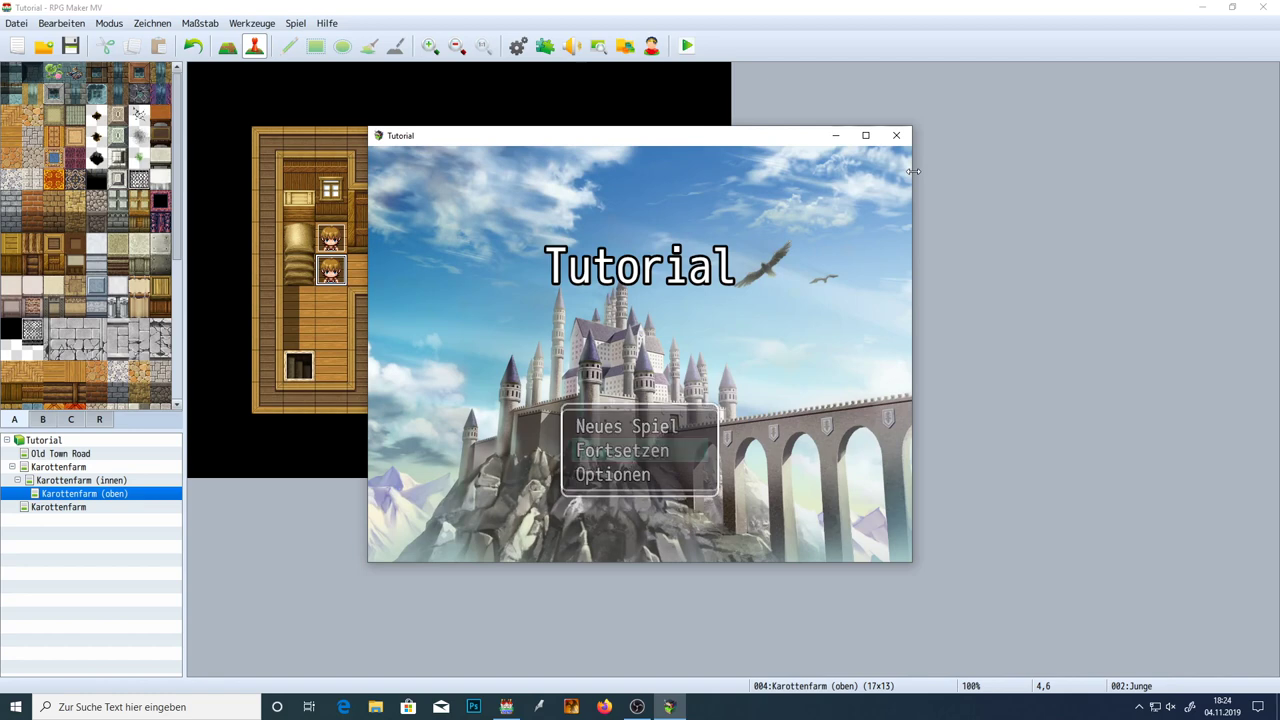
pyautogui.press('Return')
pyautogui.press('Return')
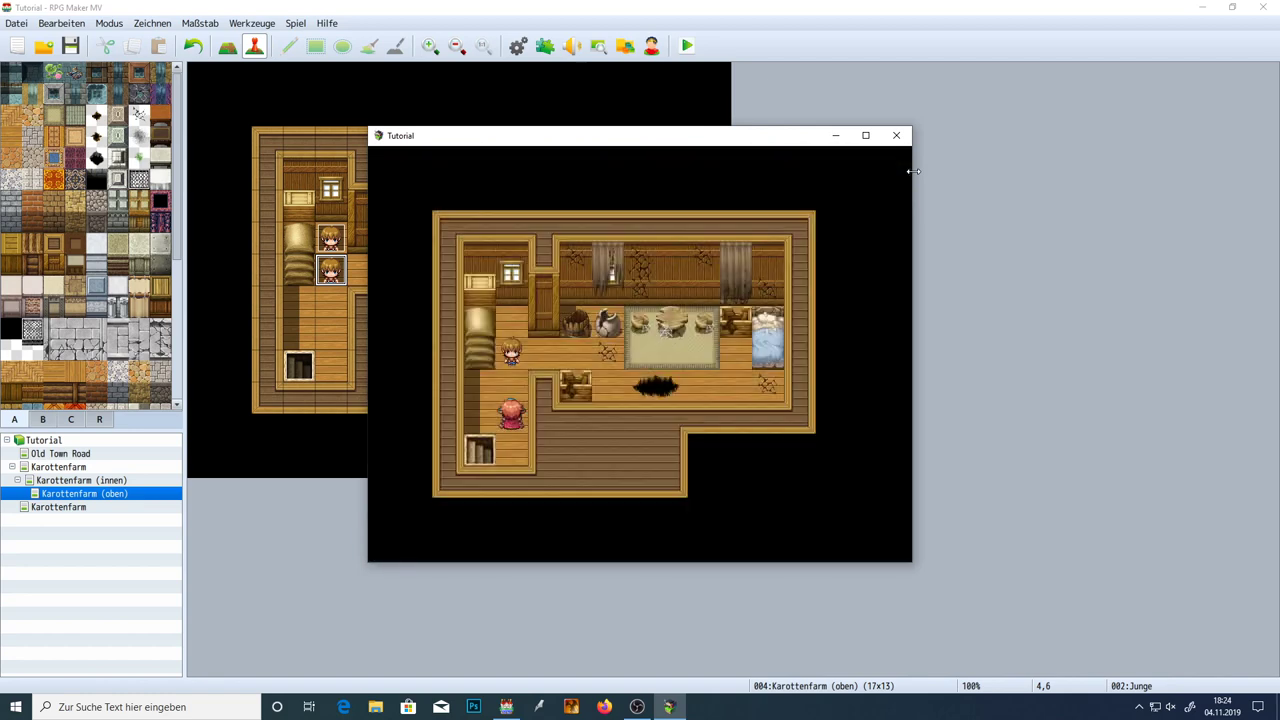
pyautogui.press('Up')
pyautogui.press('Return')
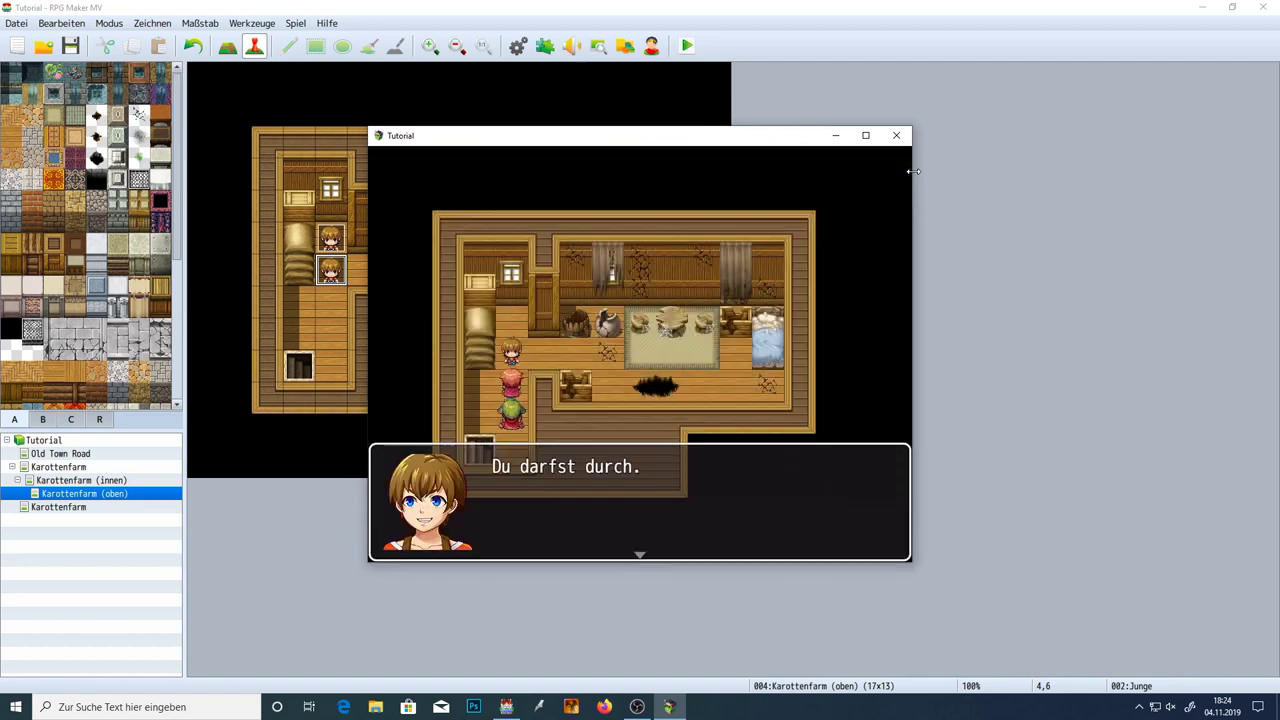
pyautogui.press('Return')
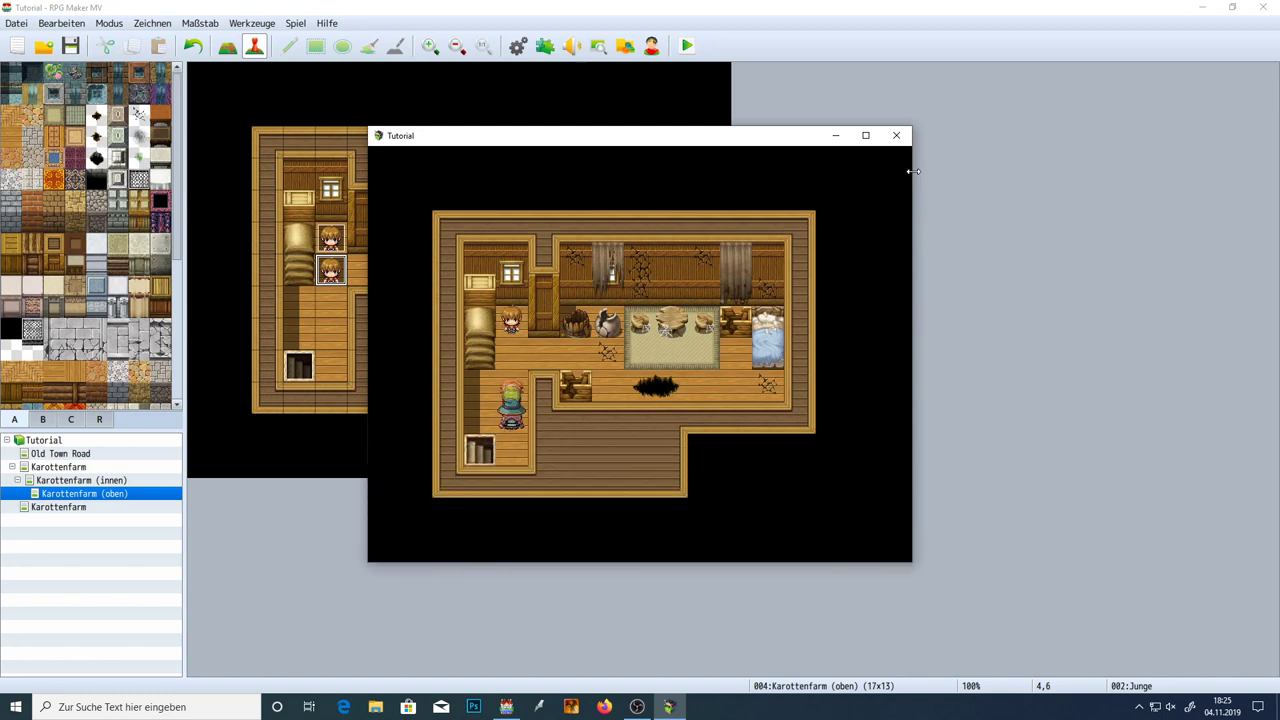
# Go downstairs and come back up to check the boy's position after the map change, and end the playtest
pyautogui.press('Left')
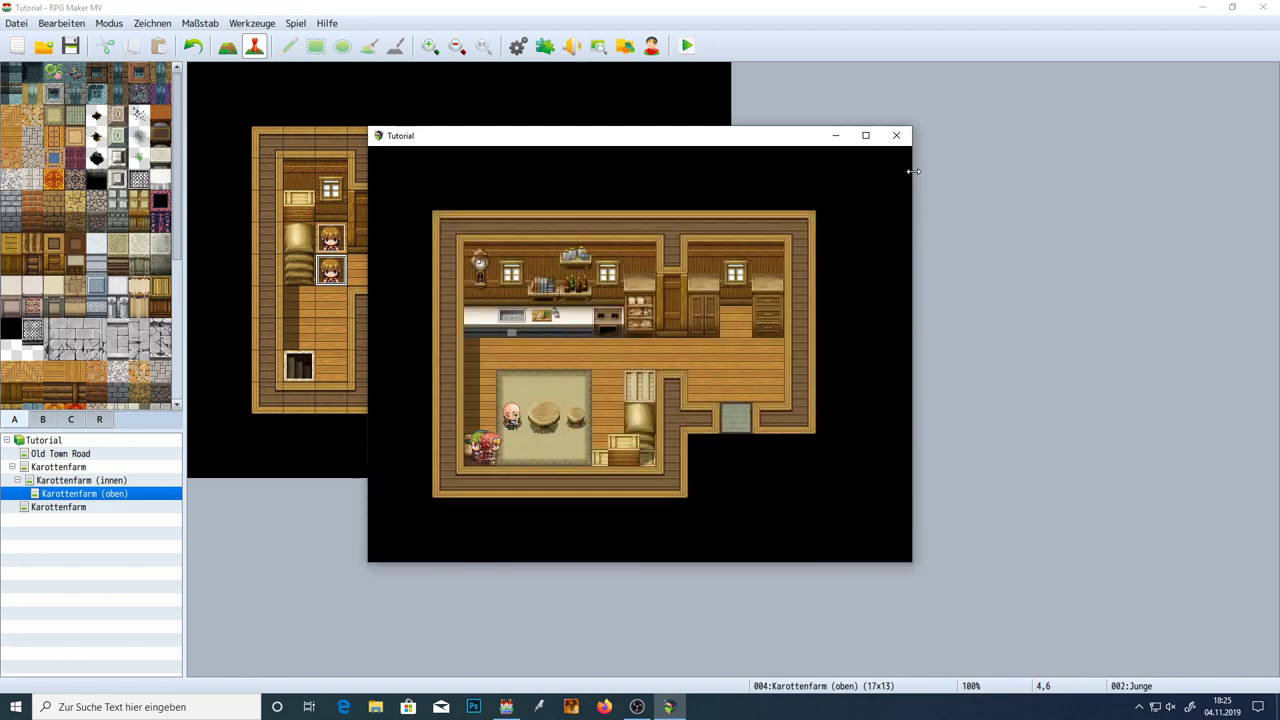
pyautogui.press('Up')
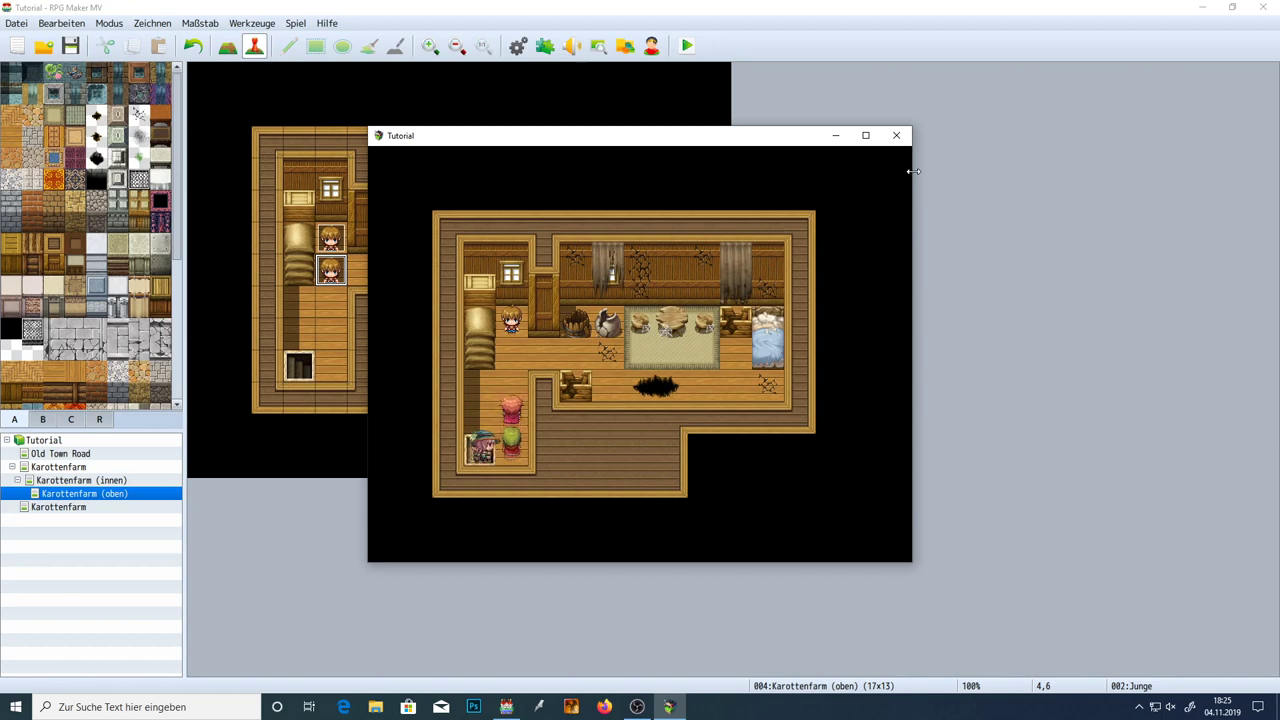
pyautogui.press('Return')
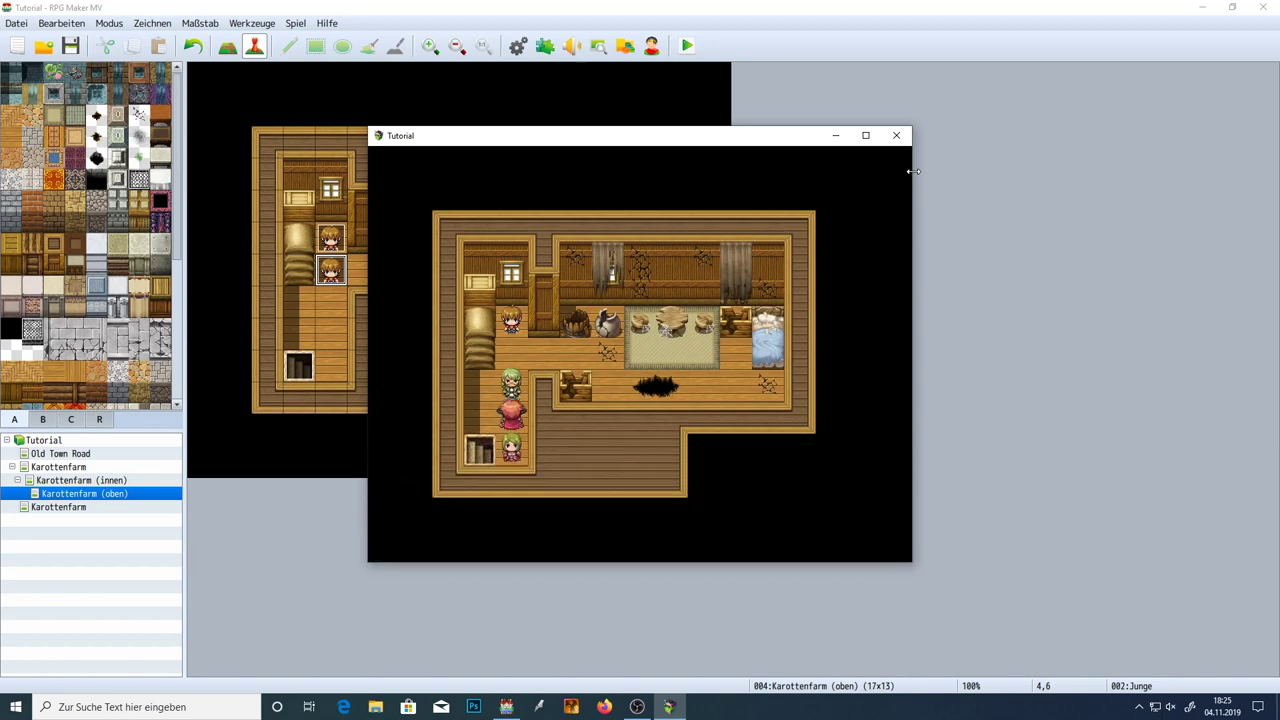
pyautogui.click(896, 135)
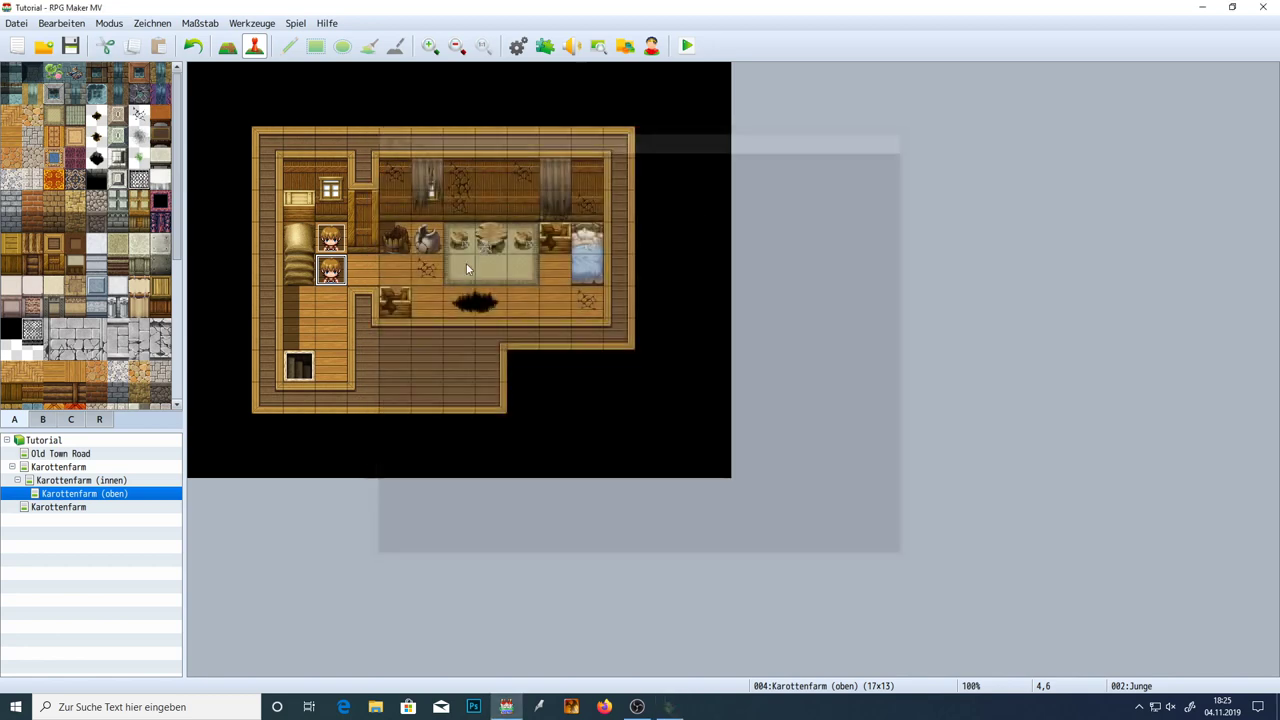
# Compare the two Junge events on the map and open the upper copy to examine its condition and contents
pyautogui.click(330, 241)
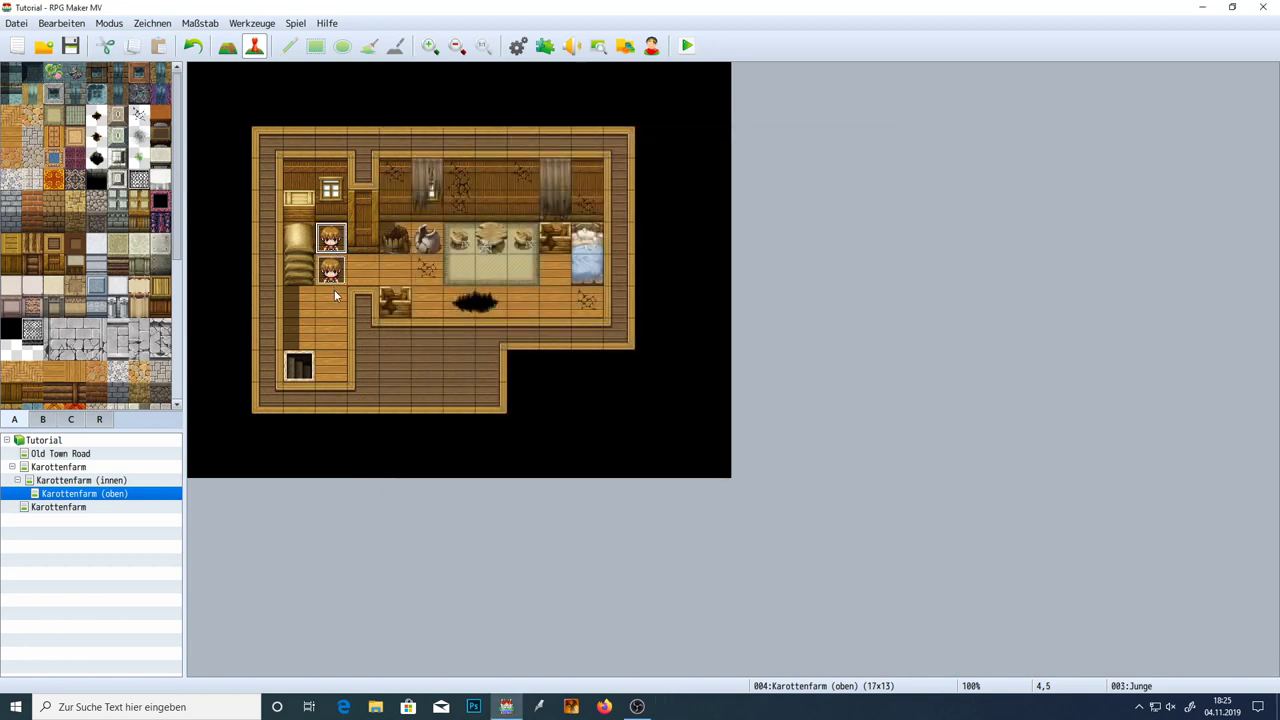
pyautogui.click(331, 271)
pyautogui.click(337, 249)
pyautogui.doubleClick(338, 242)
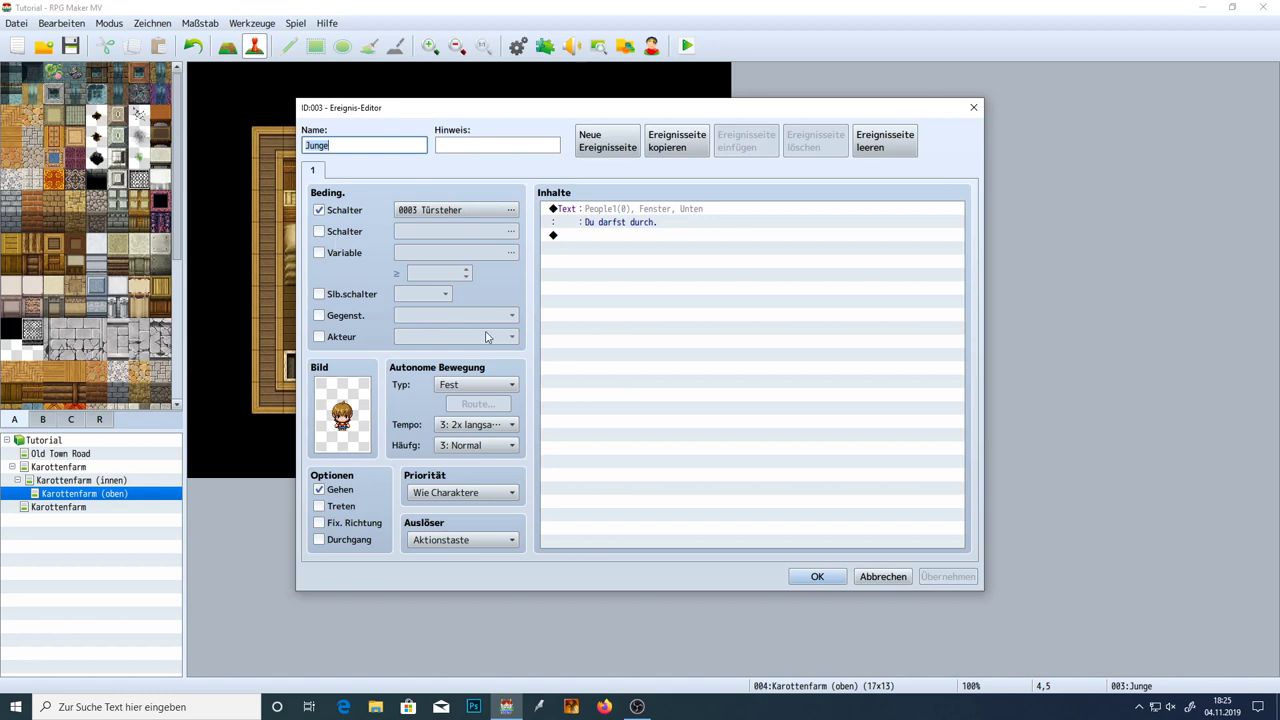
# Close the upper Junge event's editor with the project saved, and move that event onto the rug at tile 9,6
pyautogui.click(818, 576)
pyautogui.click(66, 47)
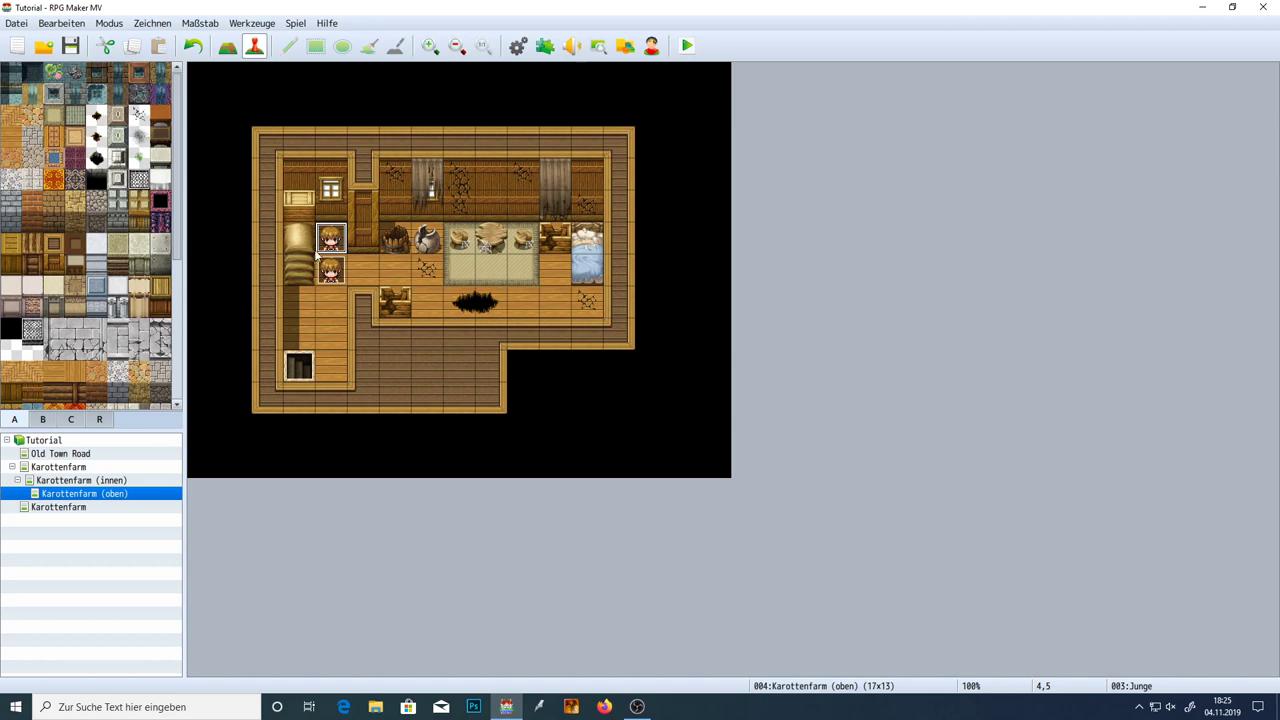
pyautogui.moveTo(331, 237); pyautogui.dragTo(491, 269)
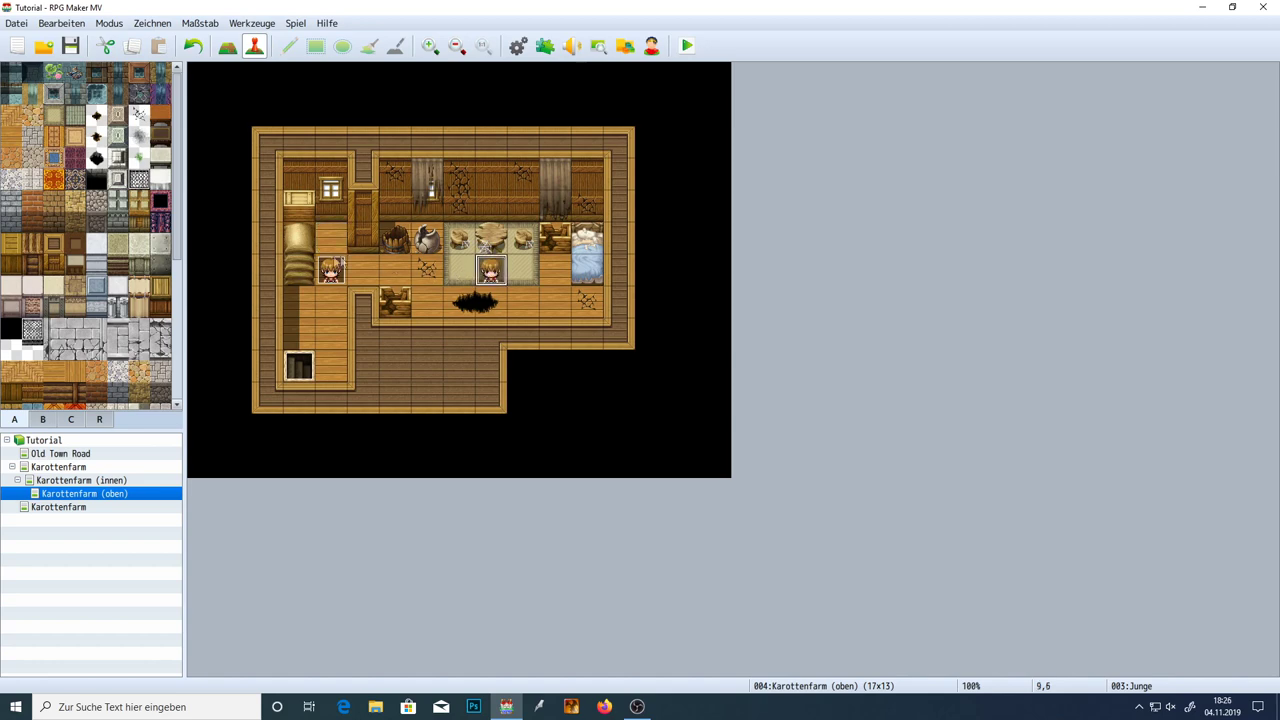
# Place a wooden crate from tileset B on the freed floor tile directly above the remaining boy, and return to event editing
pyautogui.click(331, 268)
pyautogui.scroll(-5, 167, 292)
pyautogui.scroll(4, 167, 292)
pyautogui.click(42, 419)
pyautogui.scroll(-4, 172, 265)
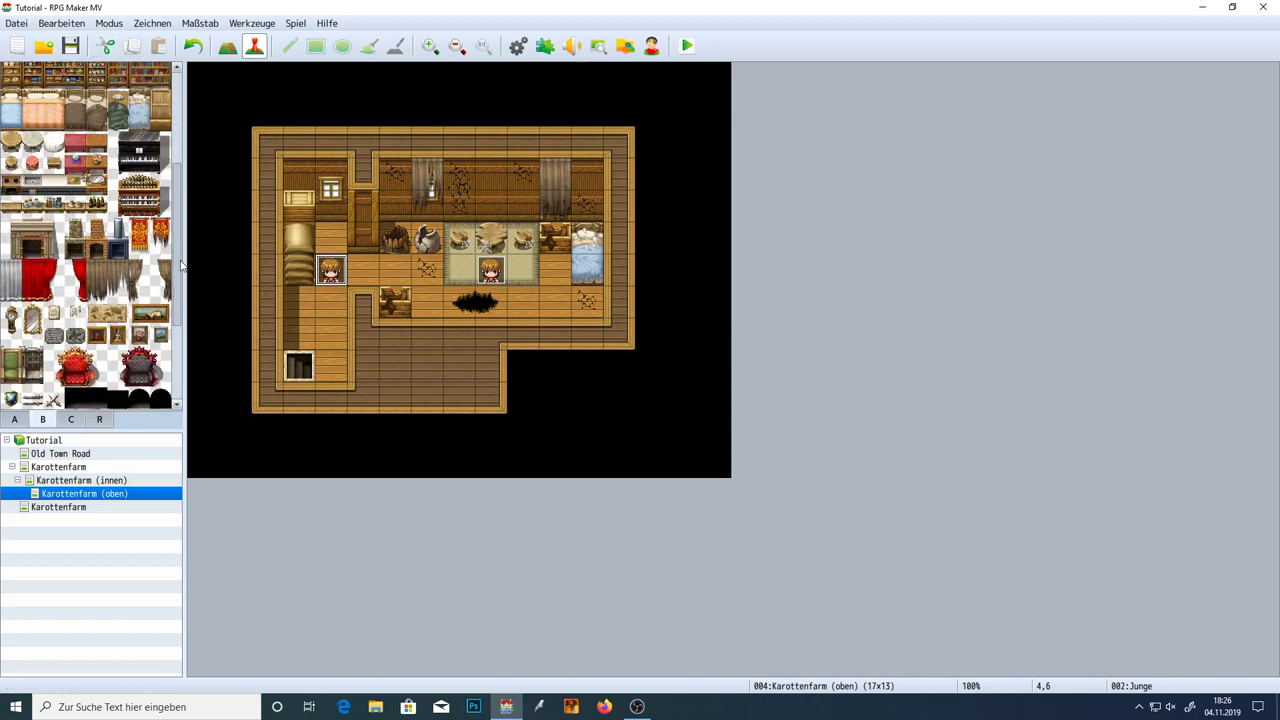
pyautogui.scroll(-3, 181, 265)
pyautogui.click(227, 45)
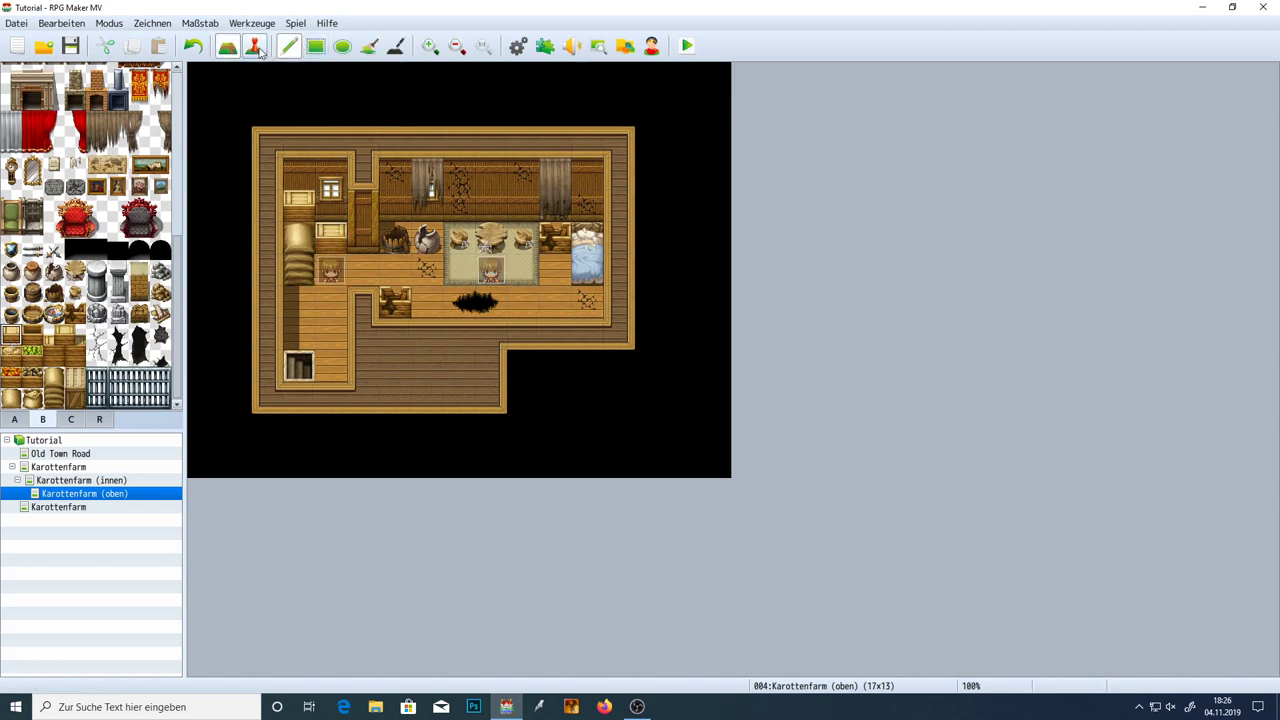
pyautogui.click(256, 47)
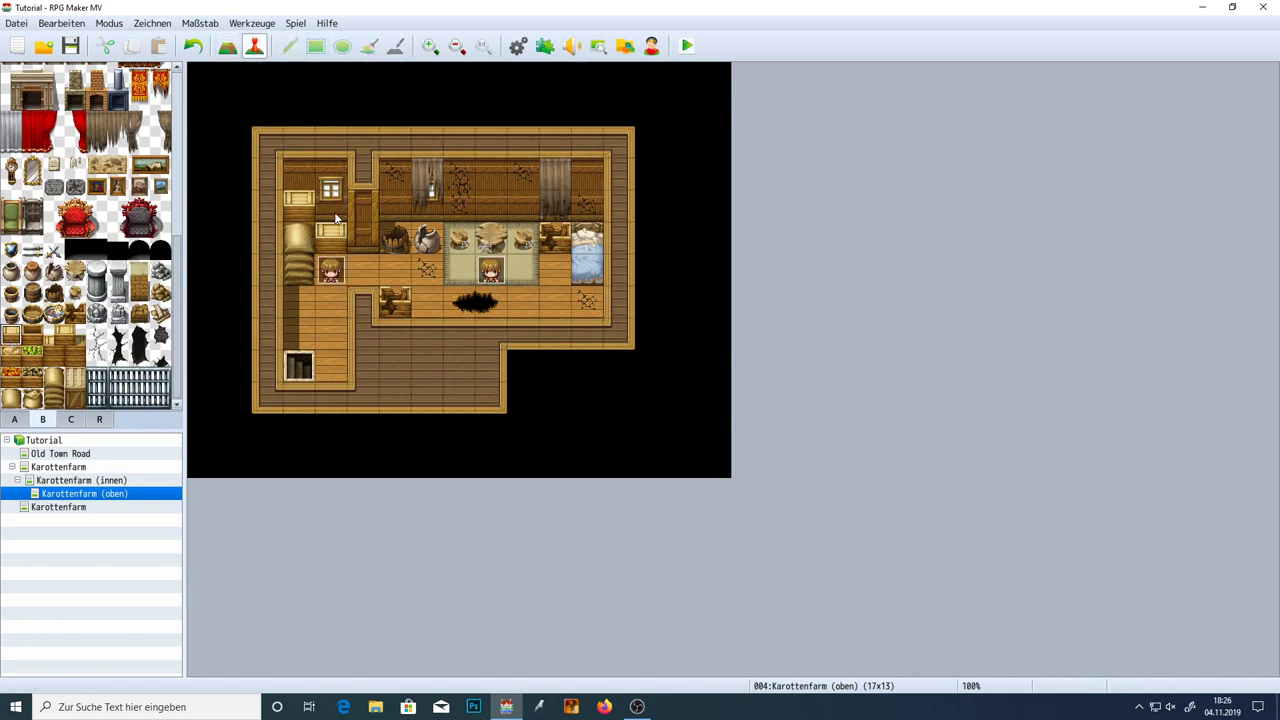
# Check the boy's new path around the crate by trying the Junge event on tile 3,7 and returning it to tile 4,6
pyautogui.click(335, 237)
pyautogui.click(339, 270)
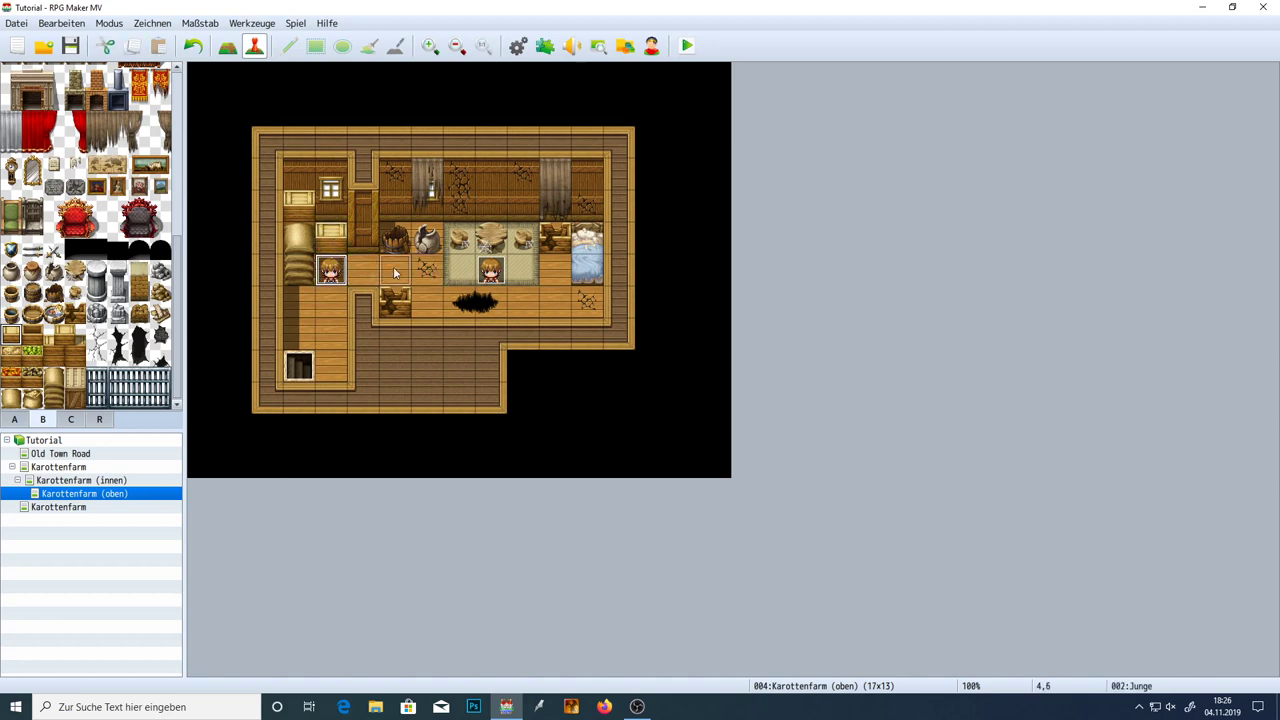
pyautogui.click(368, 270)
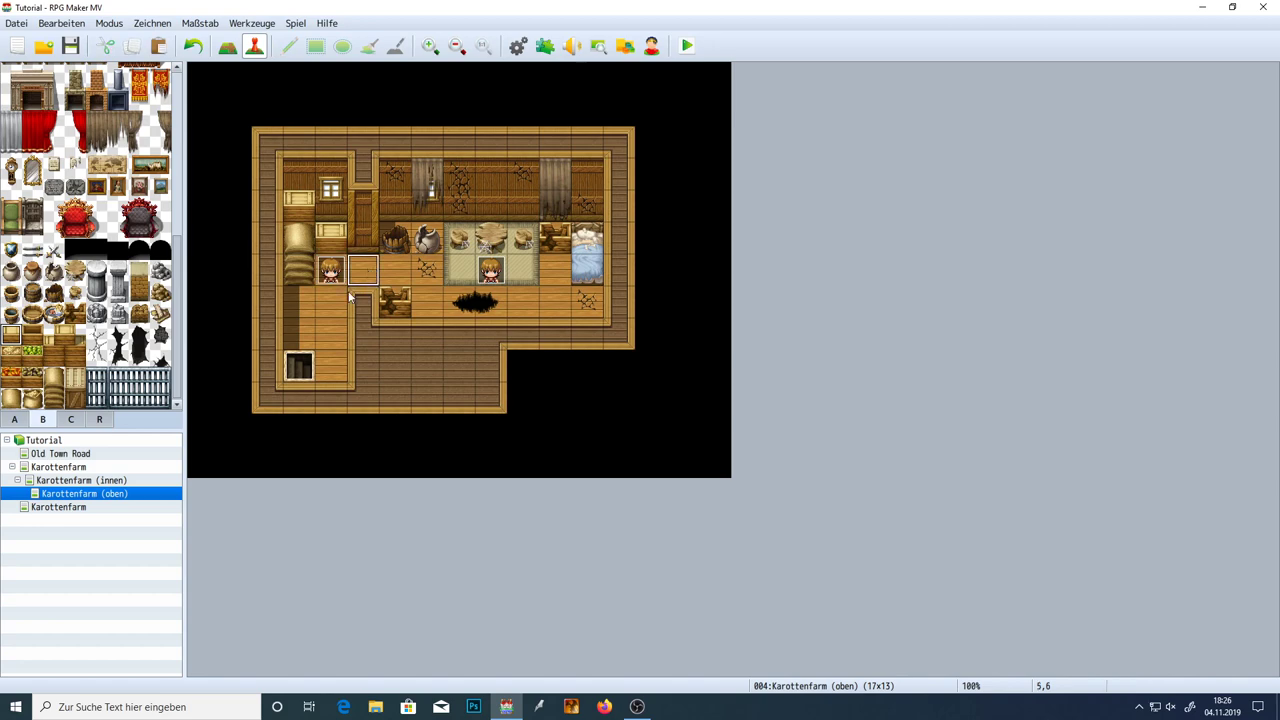
pyautogui.click(334, 310)
pyautogui.click(334, 269)
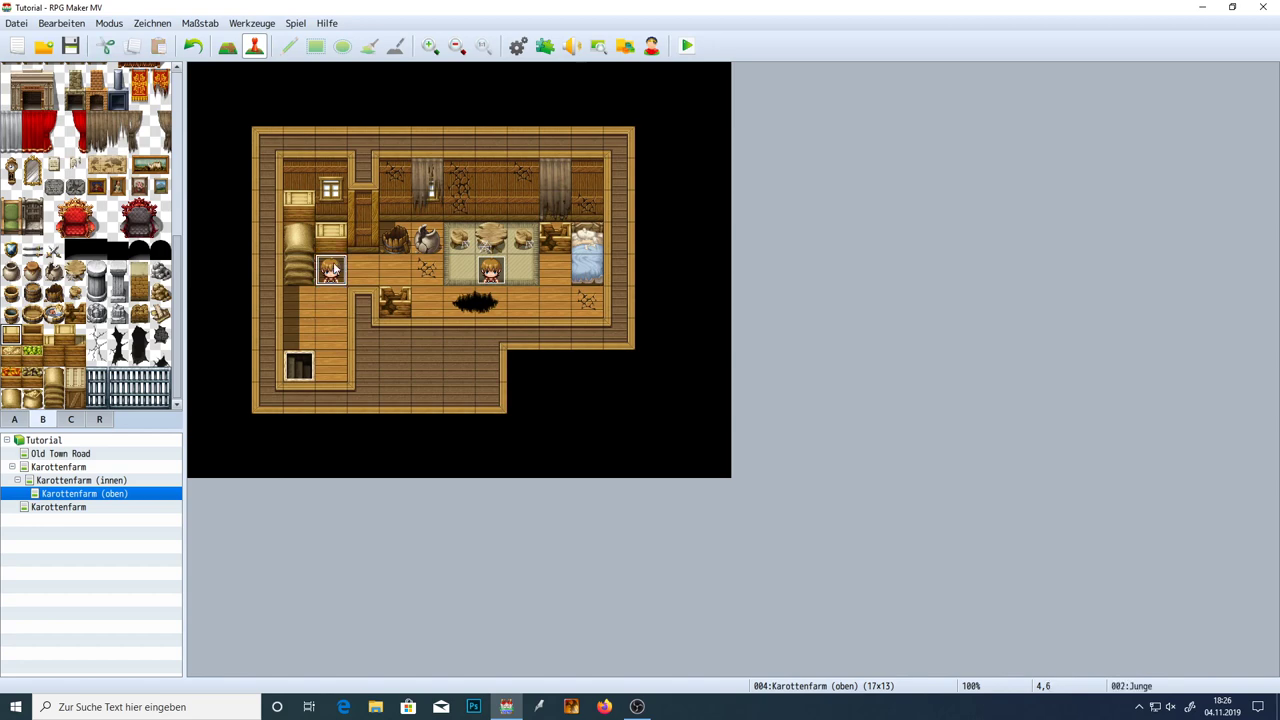
pyautogui.click(332, 305)
pyautogui.moveTo(332, 270); pyautogui.dragTo(299, 303)
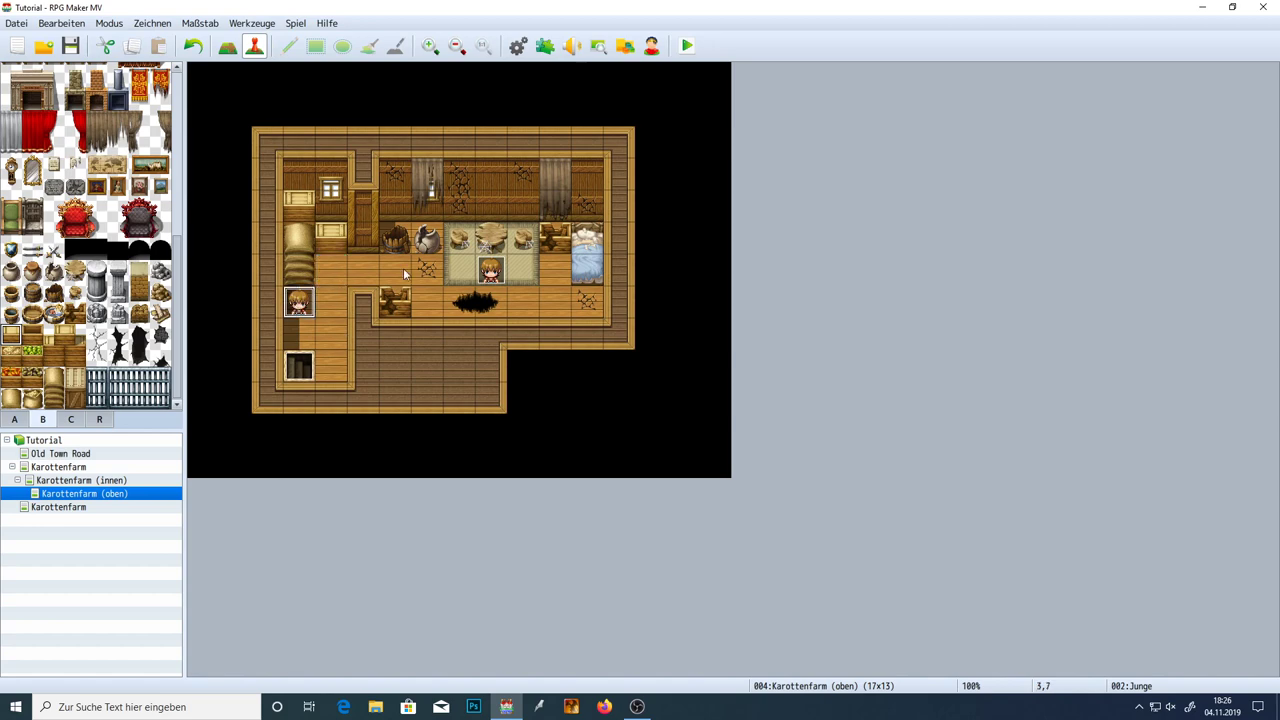
pyautogui.moveTo(300, 304); pyautogui.dragTo(331, 279)
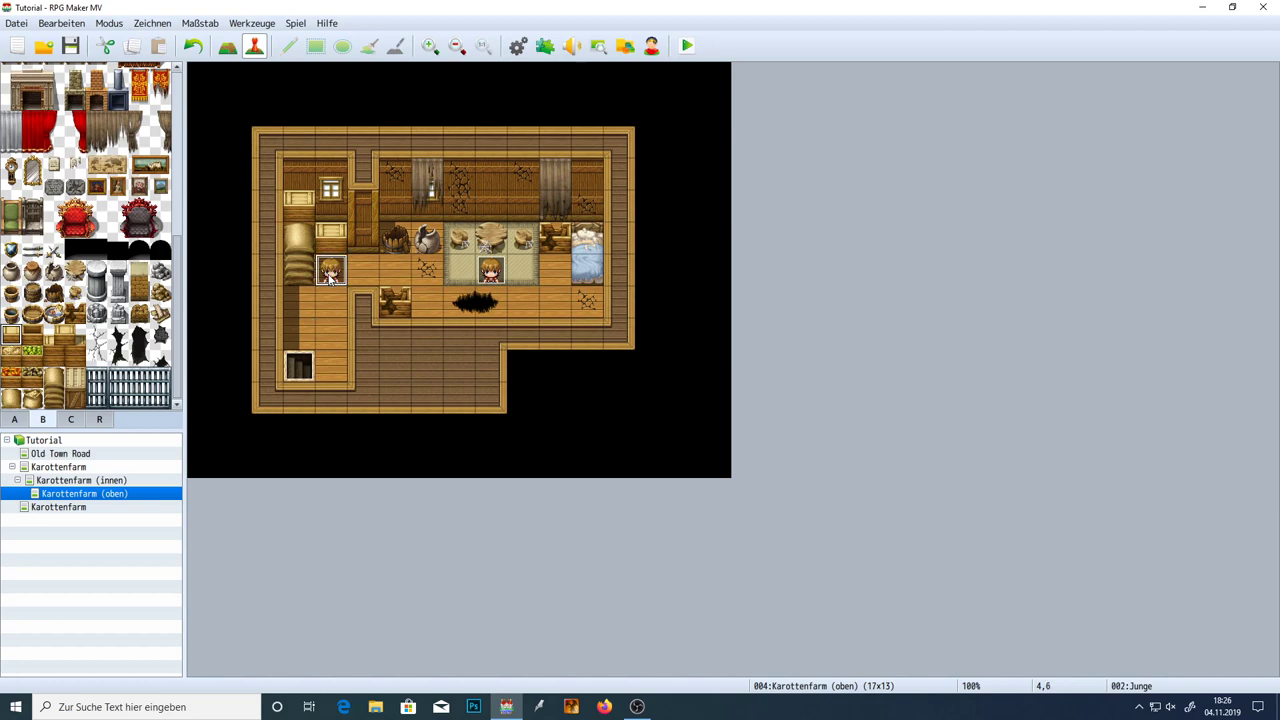
pyautogui.click(335, 308)
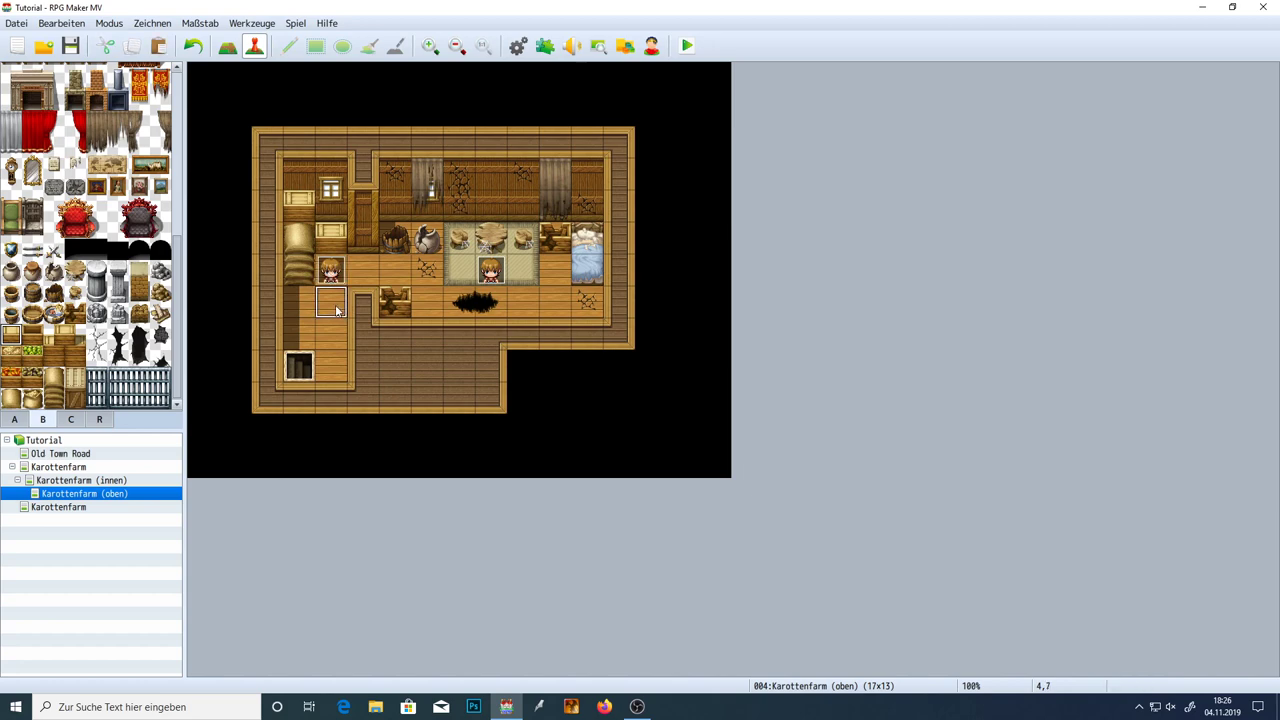
pyautogui.click(302, 310)
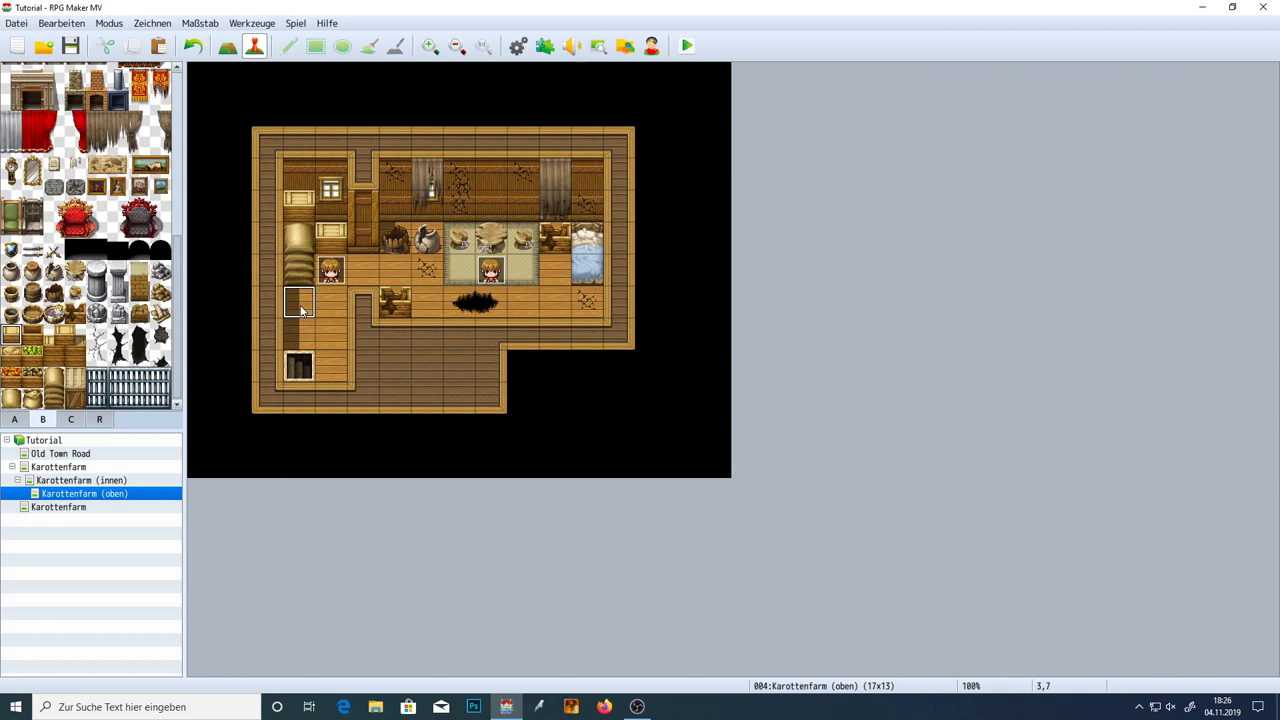
pyautogui.click(328, 300)
# Replace the movement commands of the Junge event at 4,6 with Nach unten bewegen, Nach links bewegen and Nach unten drehen, and apply them
pyautogui.doubleClick(331, 273)
pyautogui.click(636, 264)
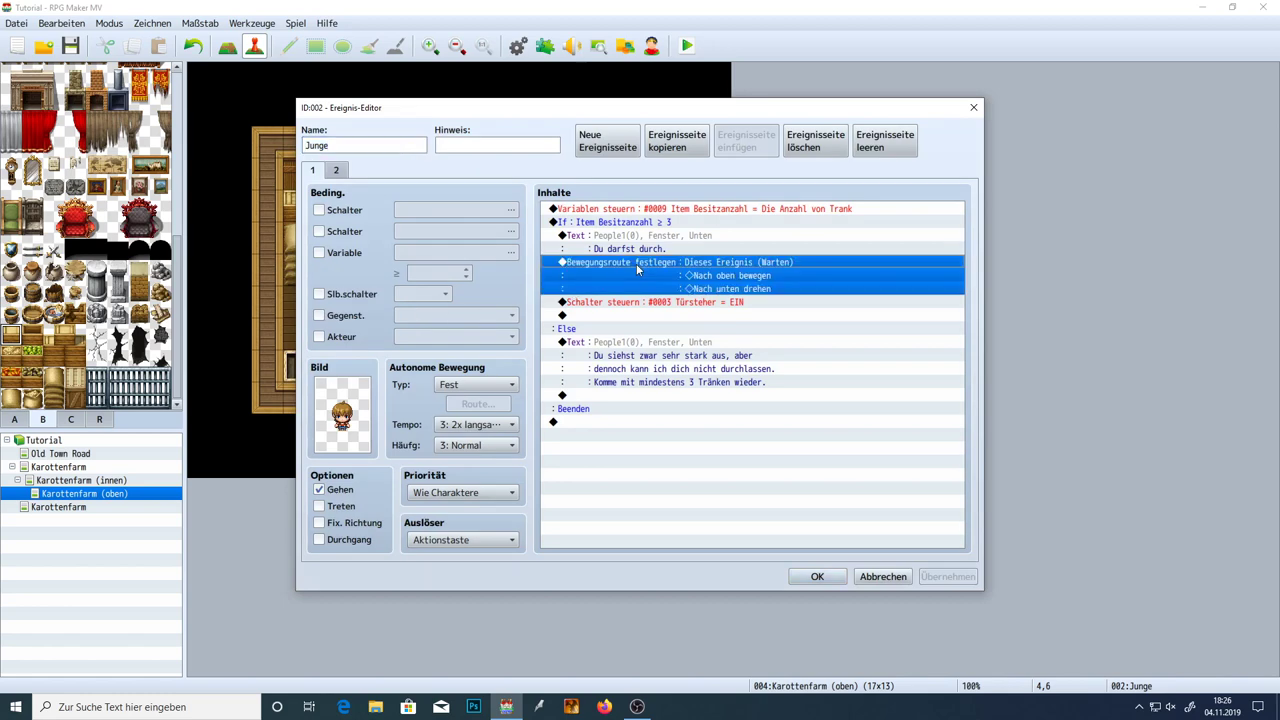
pyautogui.doubleClick(636, 263)
pyautogui.click(483, 260)
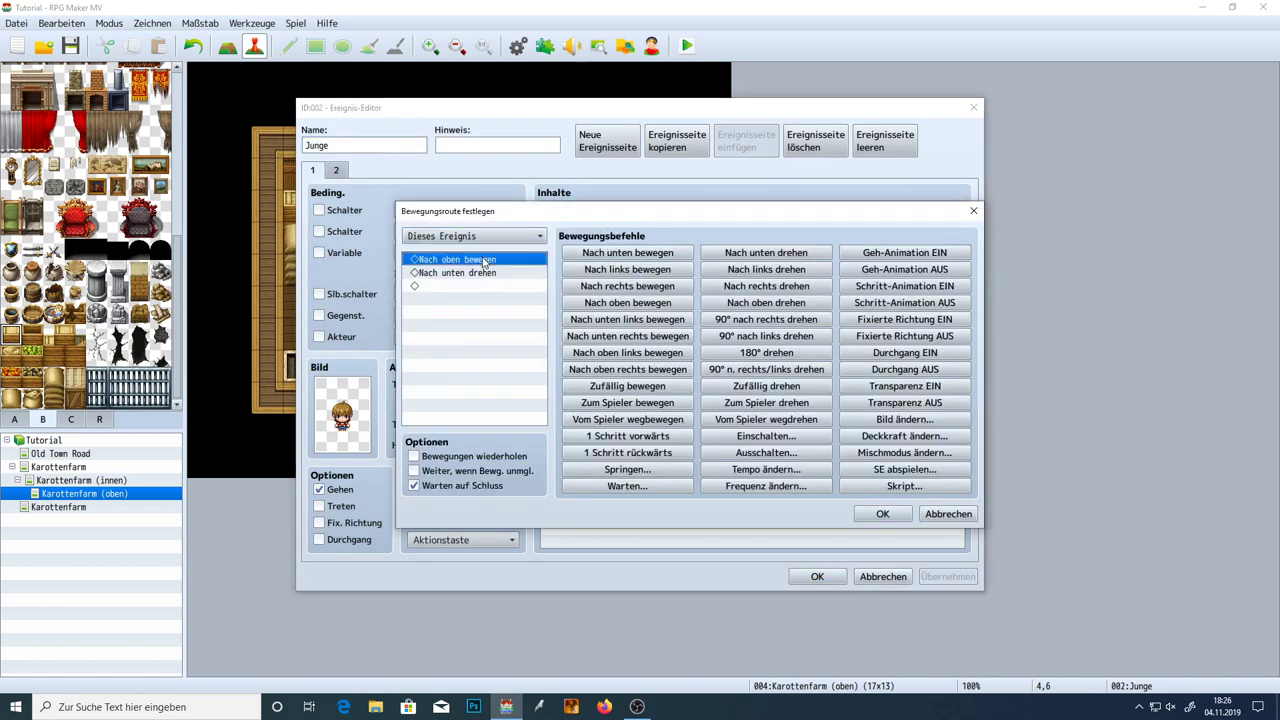
pyautogui.press('Delete')
pyautogui.press('Delete')
pyautogui.click(636, 261)
pyautogui.click(632, 269)
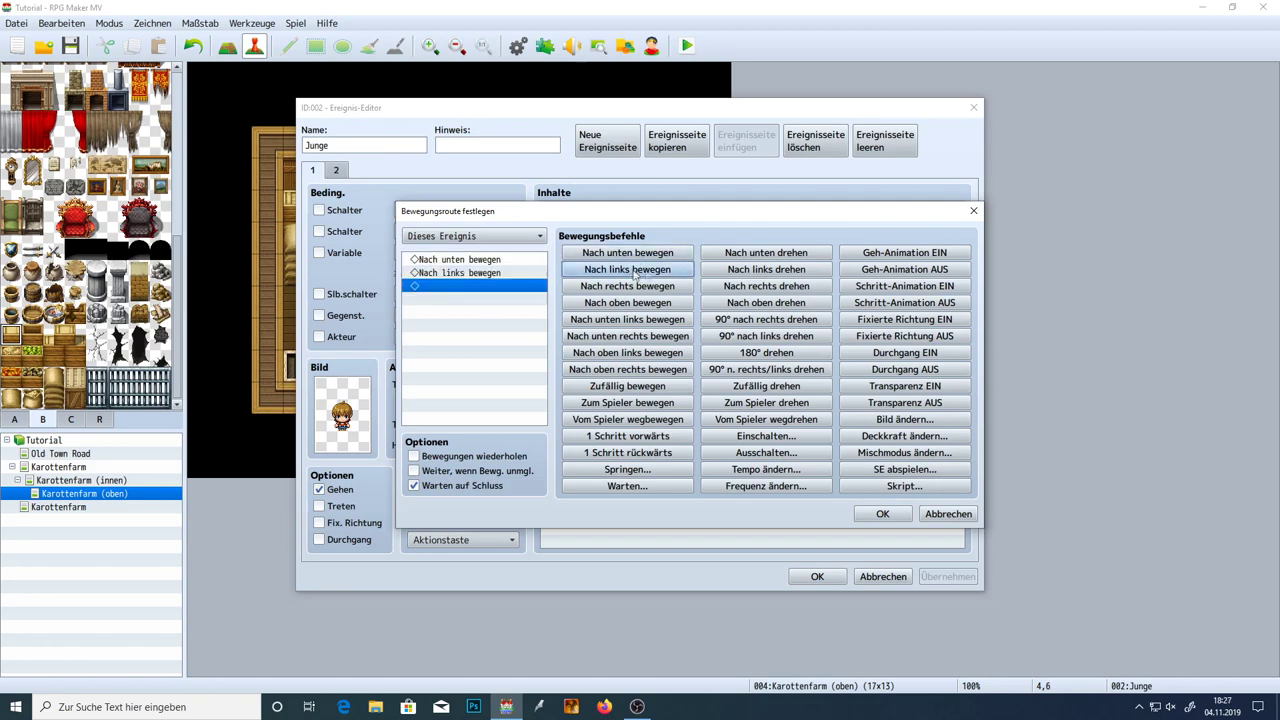
pyautogui.click(766, 252)
pyautogui.click(882, 513)
pyautogui.click(945, 575)
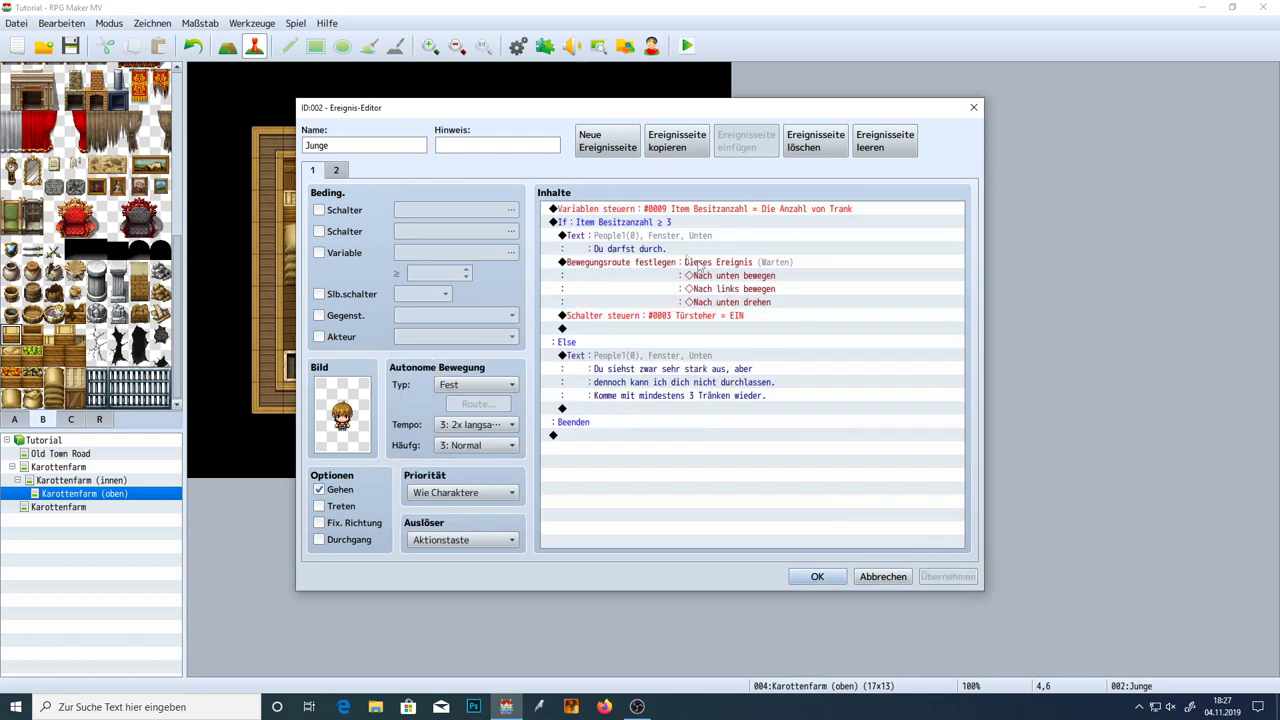
# Insert a movement route for Spieler before the boy's own route with Nach unten bewegen and Nach oben drehen, and apply it
pyautogui.click(654, 263)
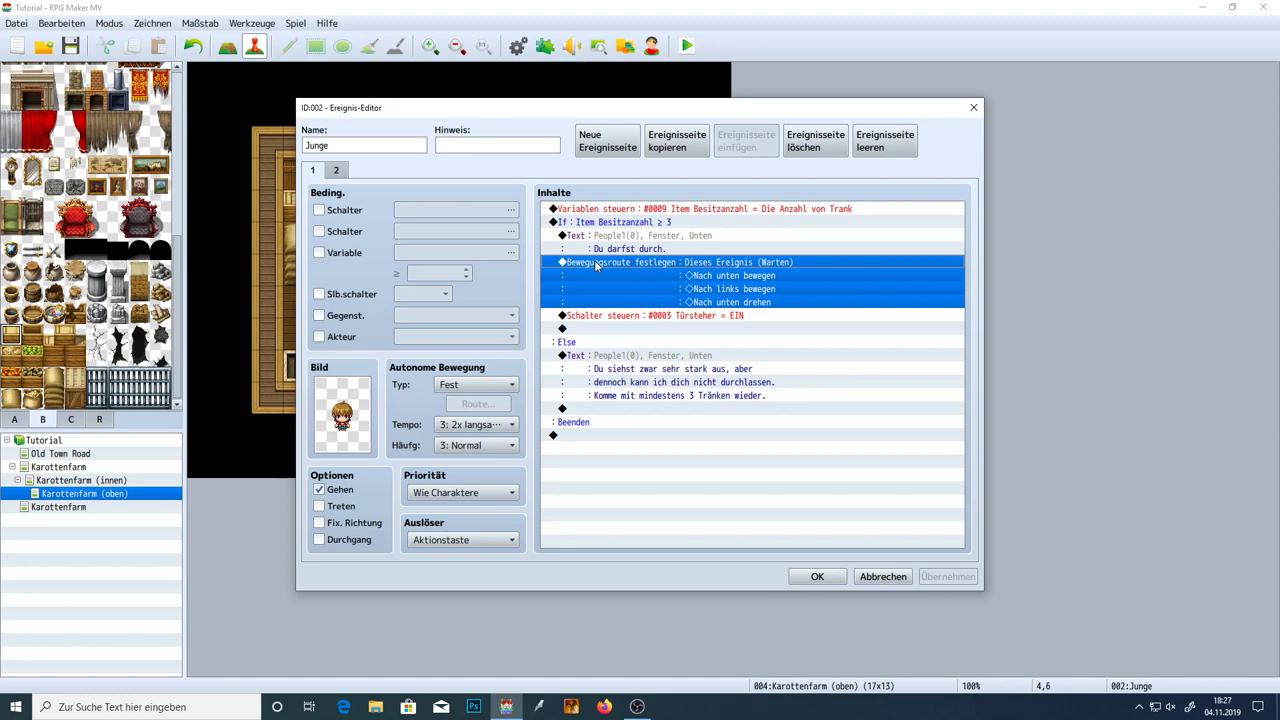
pyautogui.press('Insert')
pyautogui.click(618, 175)
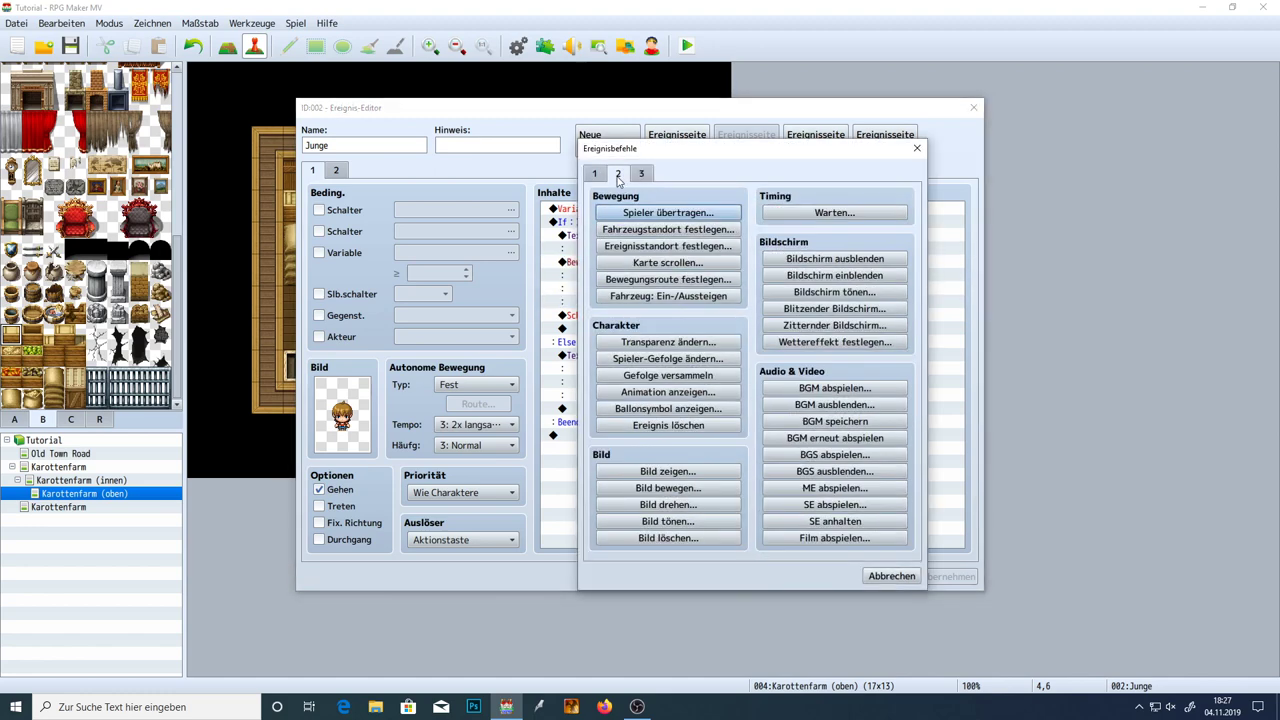
pyautogui.click(641, 174)
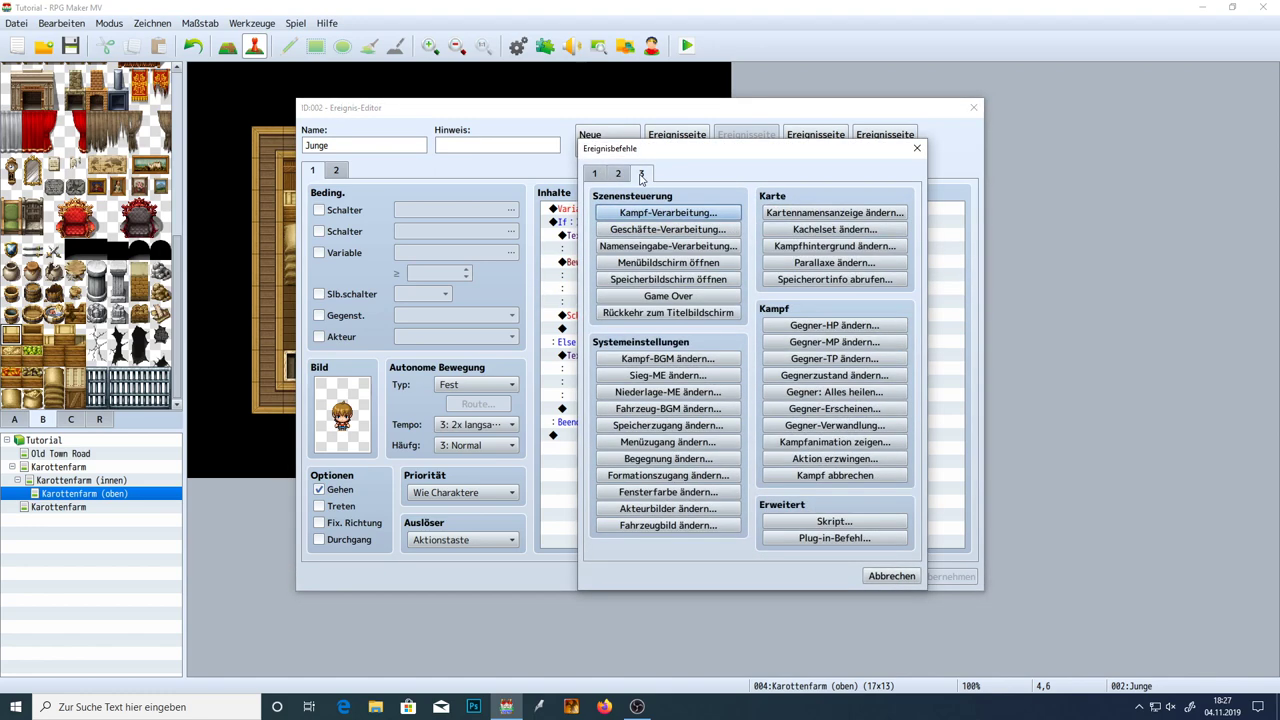
pyautogui.click(619, 174)
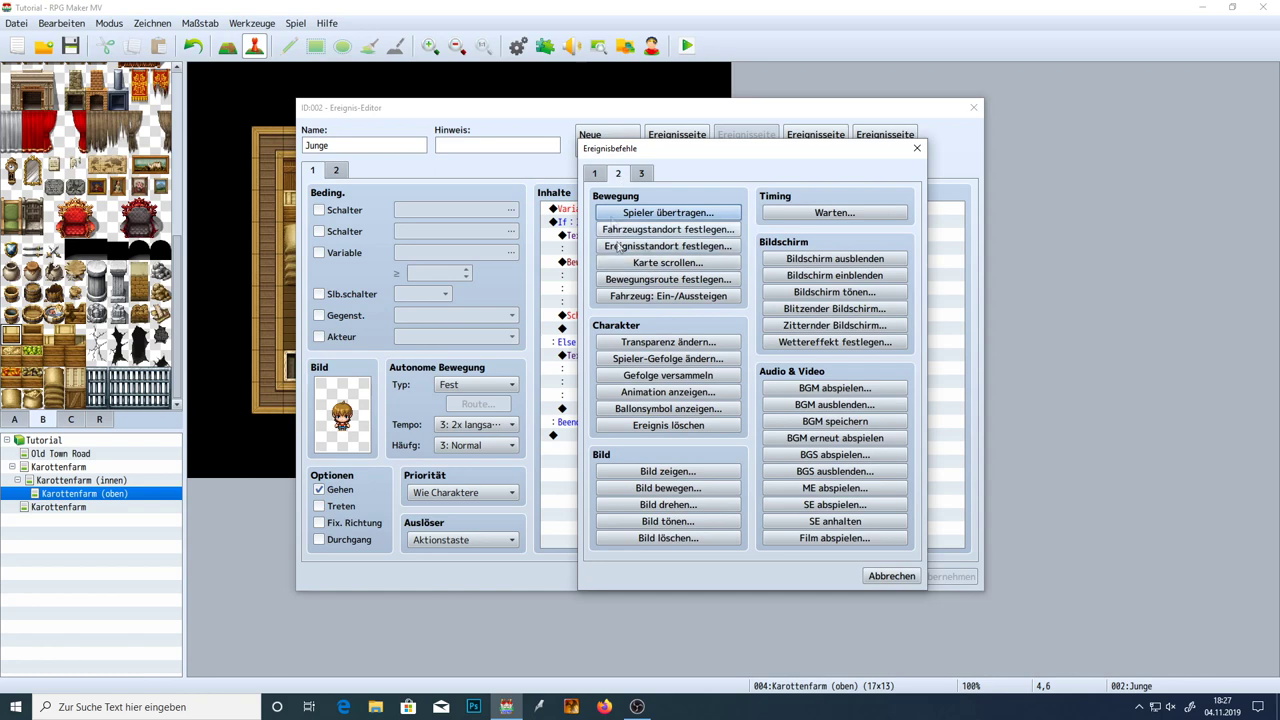
pyautogui.click(646, 281)
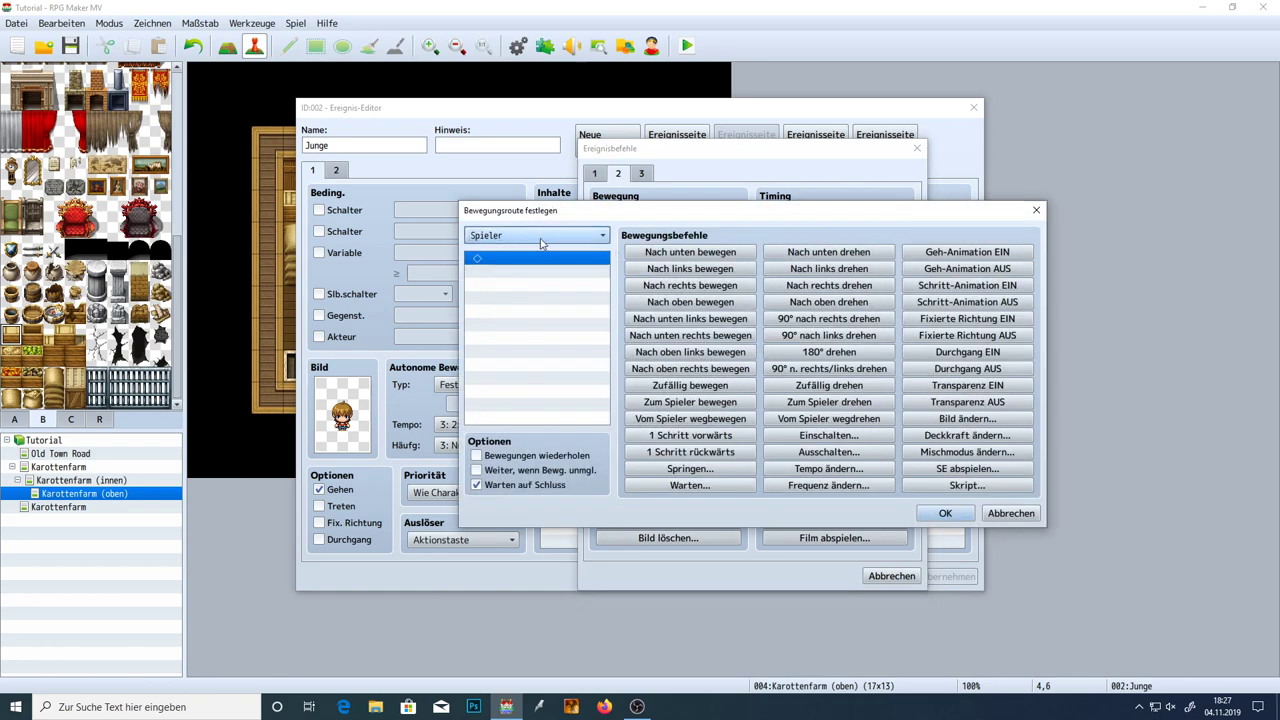
pyautogui.click(658, 254)
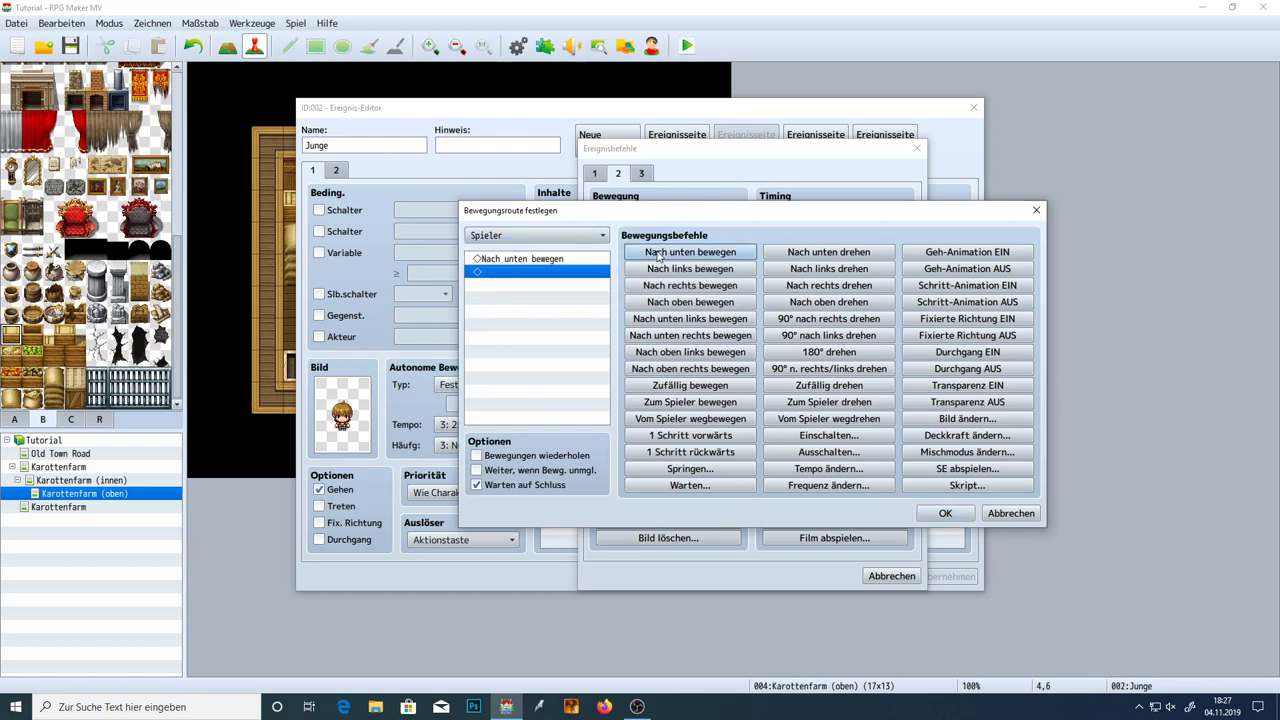
pyautogui.click(832, 302)
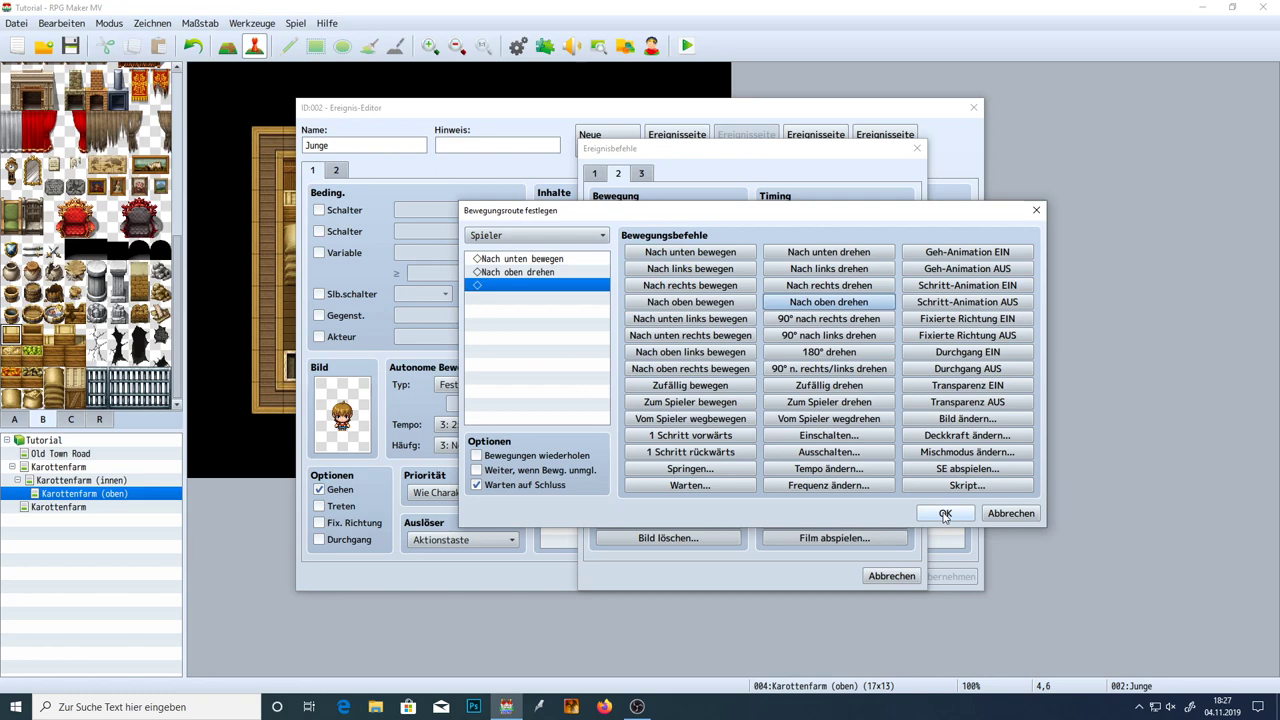
pyautogui.click(944, 513)
pyautogui.click(948, 577)
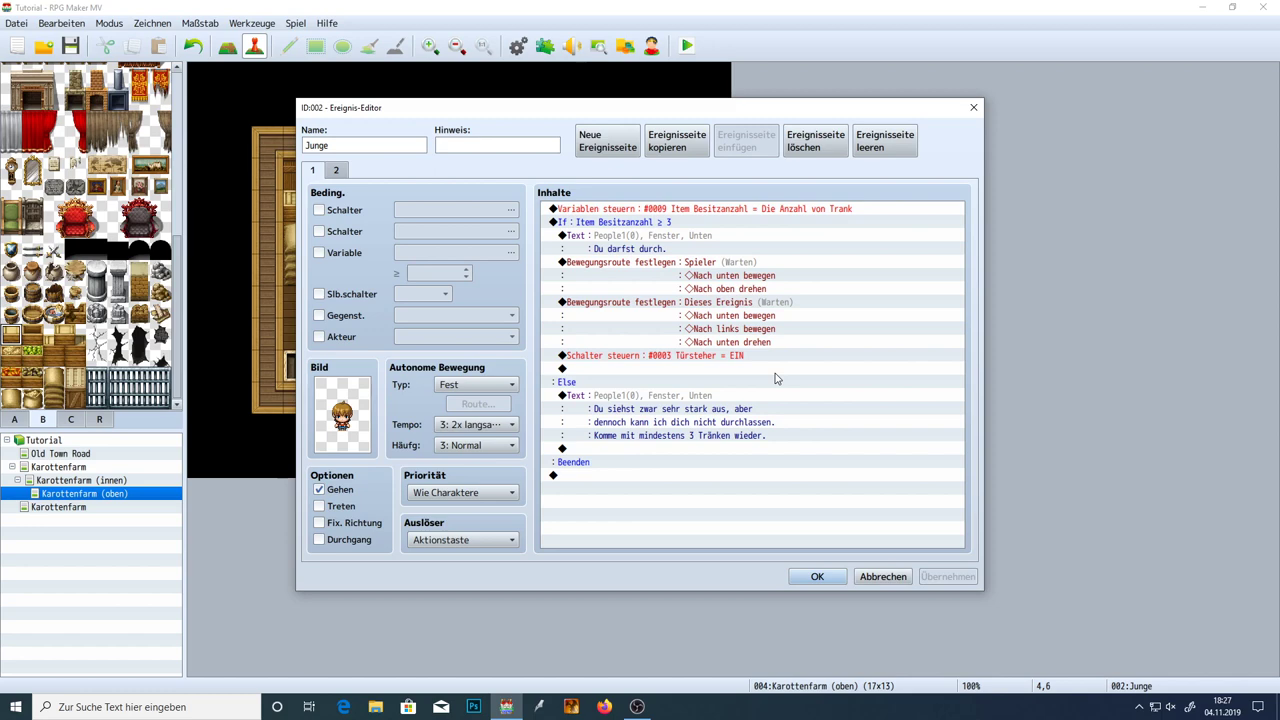
# Open the event commands for inserting before the boy's own route, and examine the Spieler-Gefolge ändern options without applying them
pyautogui.click(740, 311)
pyautogui.press('Insert')
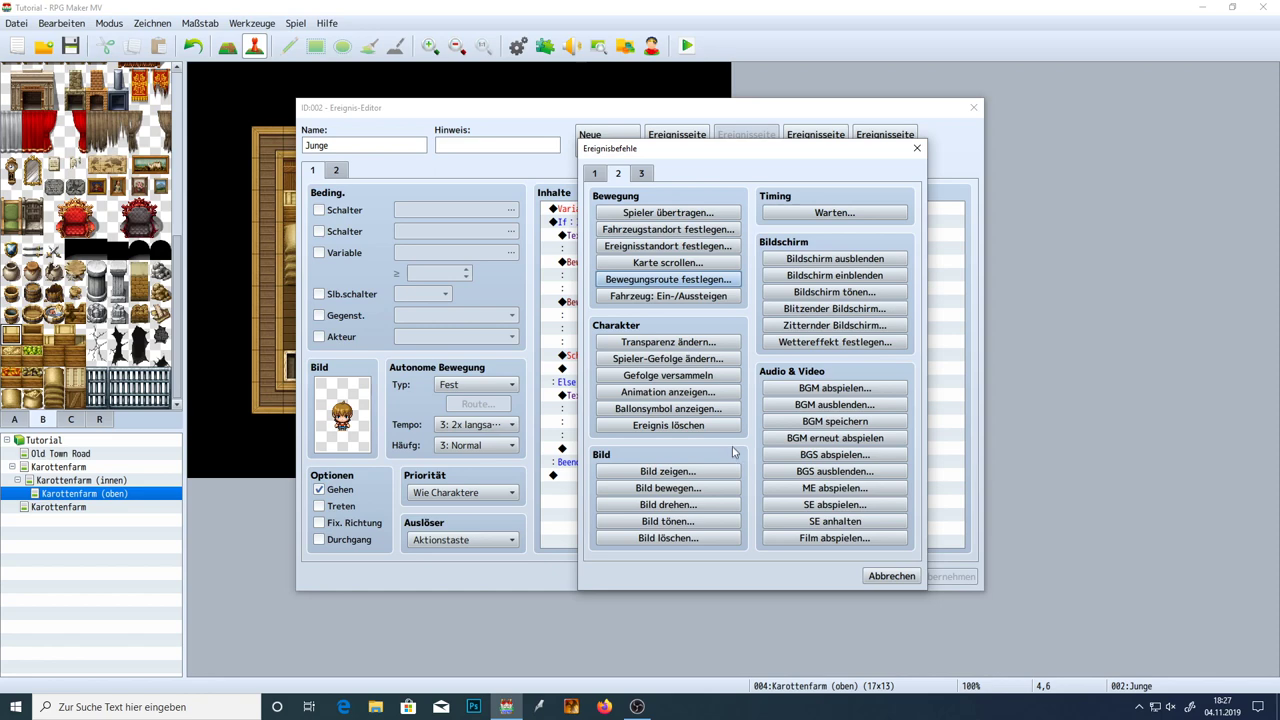
pyautogui.click(725, 358)
pyautogui.click(762, 369)
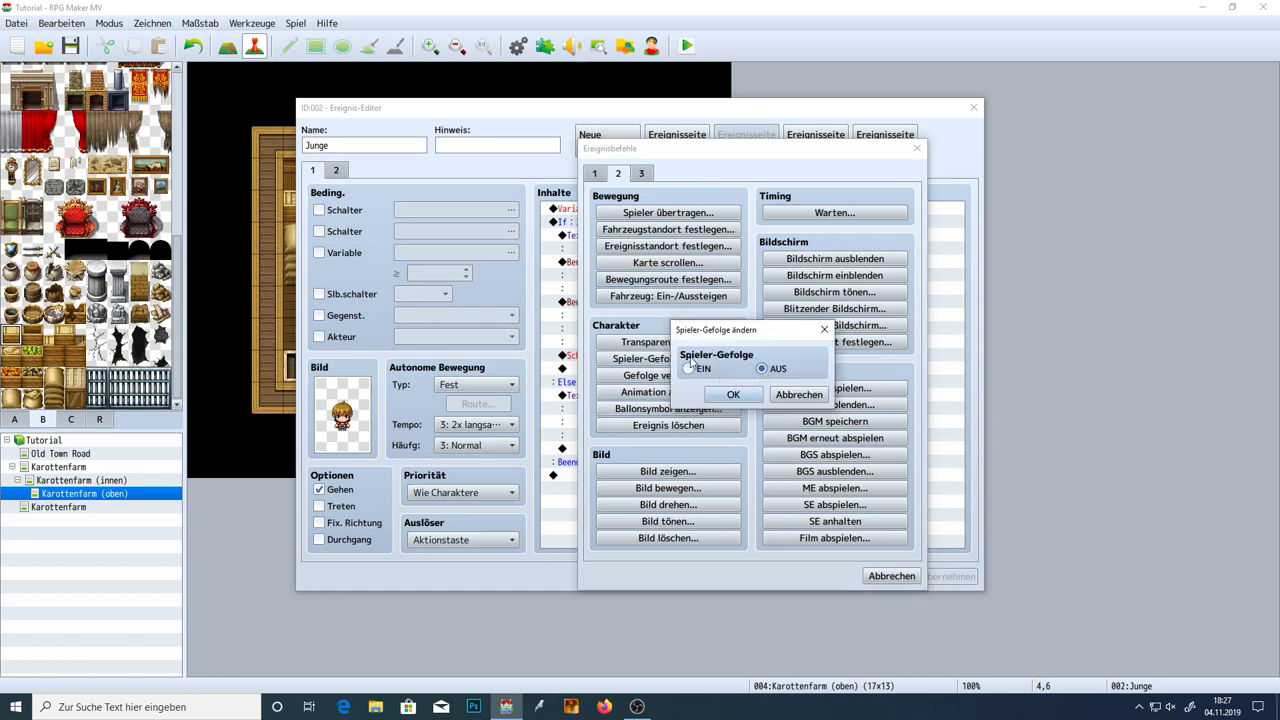
pyautogui.moveTo(710, 337); pyautogui.dragTo(775, 329)
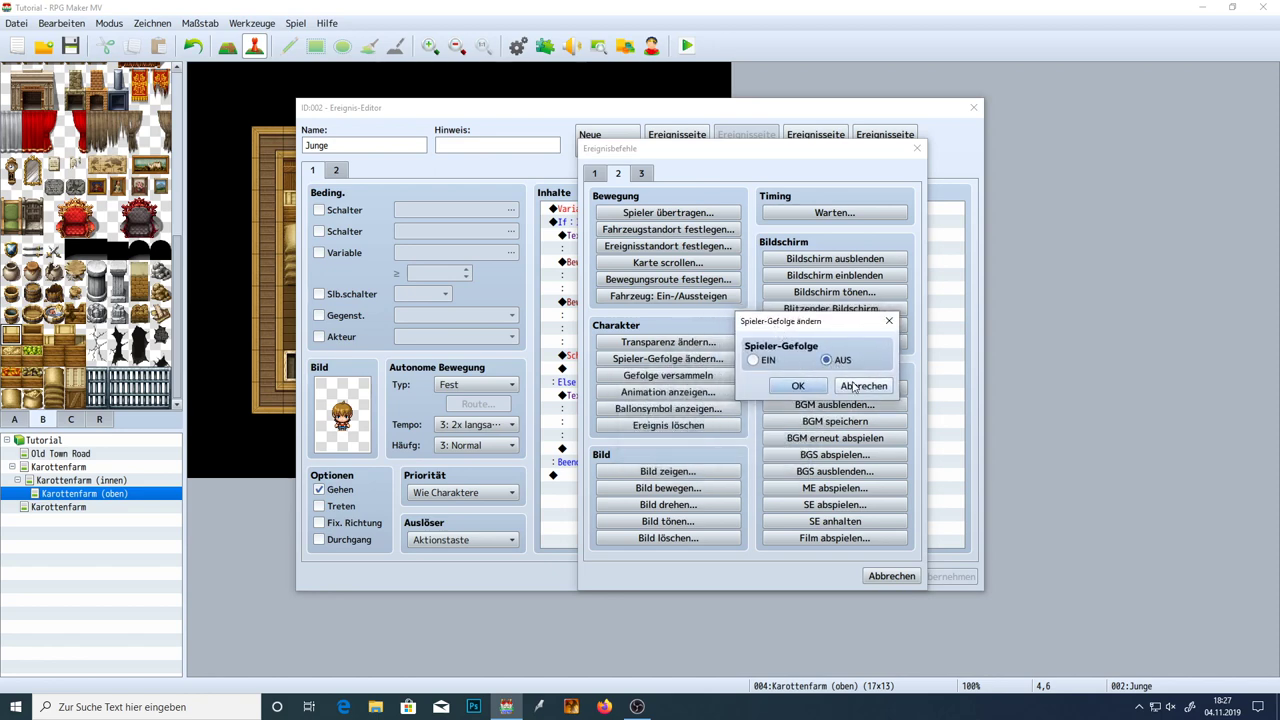
pyautogui.click(853, 386)
# Insert Gefolge versammeln between the Spieler route and the boy's own route, apply it and close the event
pyautogui.click(690, 378)
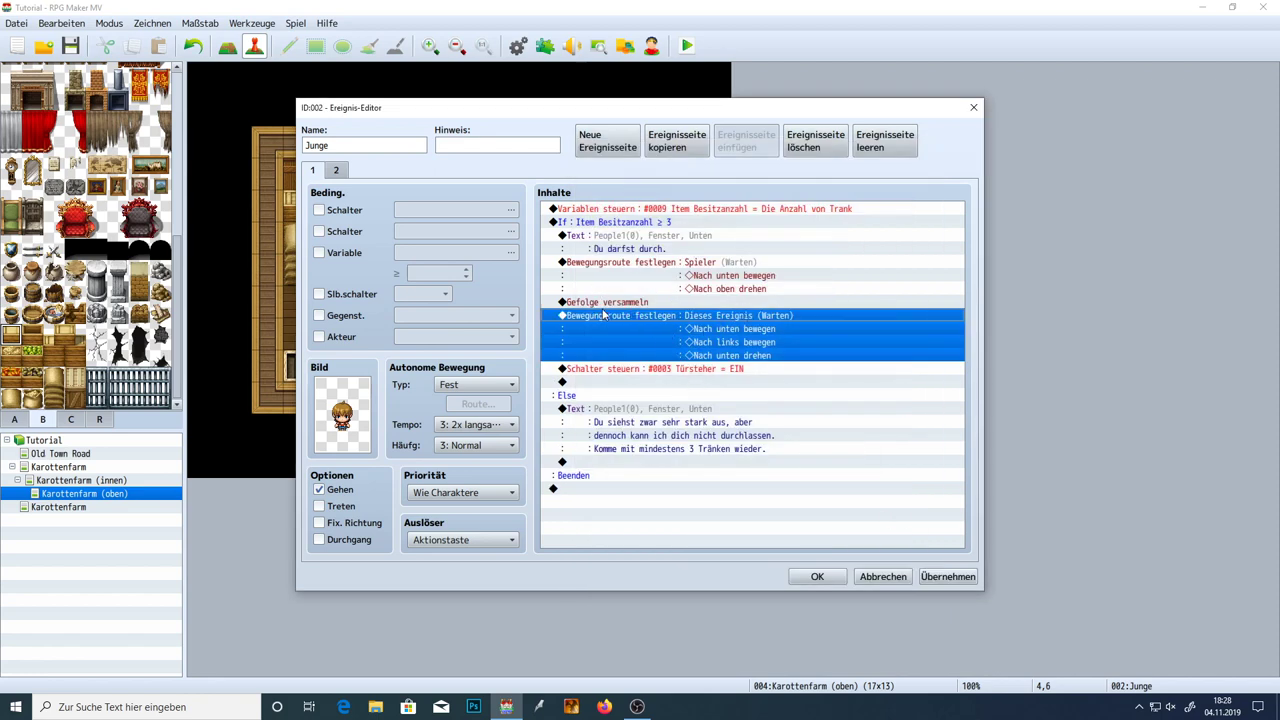
pyautogui.click(940, 576)
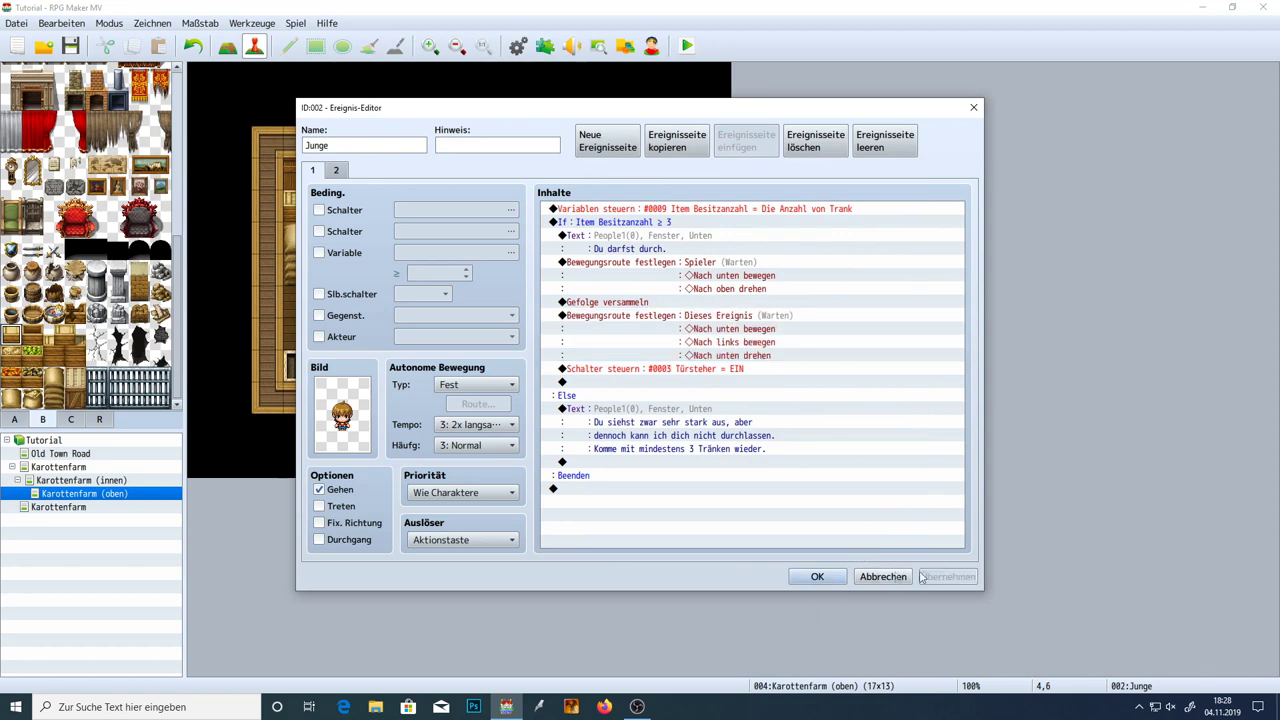
pyautogui.click(832, 578)
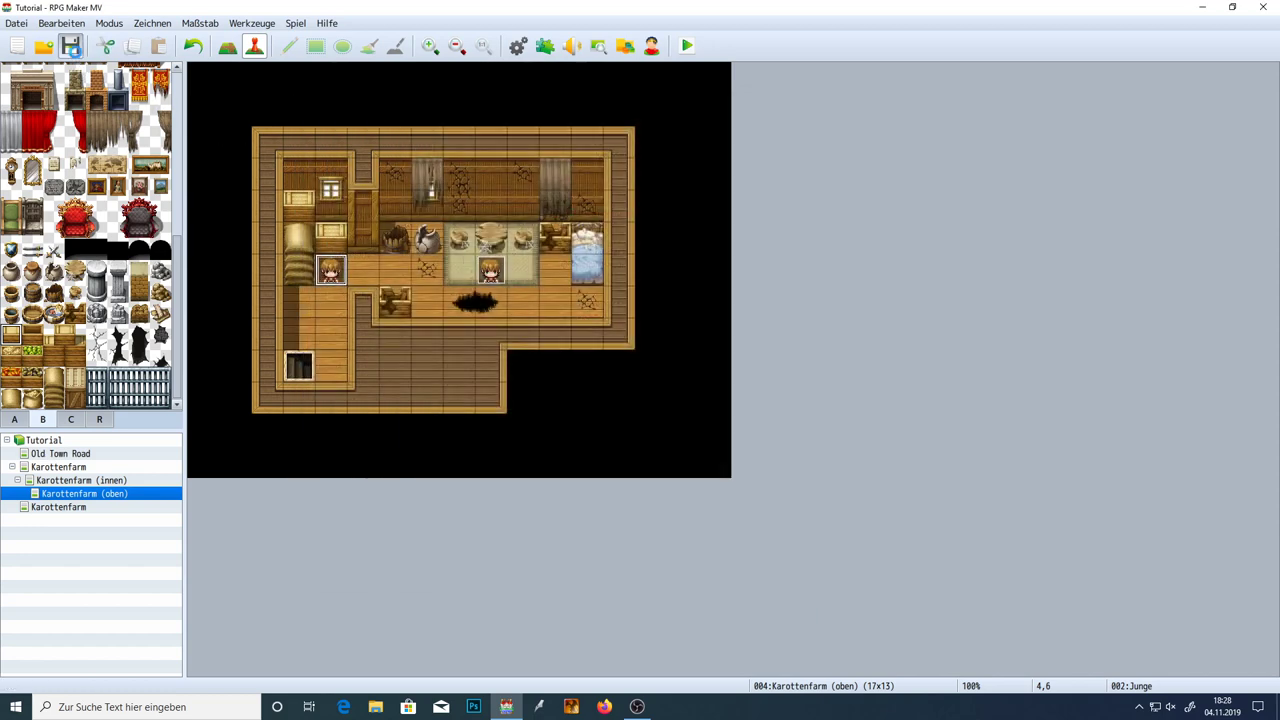
# Move the copied Junge event from the rug to tile 3,7, and save the project
pyautogui.click(495, 271)
pyautogui.moveTo(490, 271); pyautogui.dragTo(298, 305)
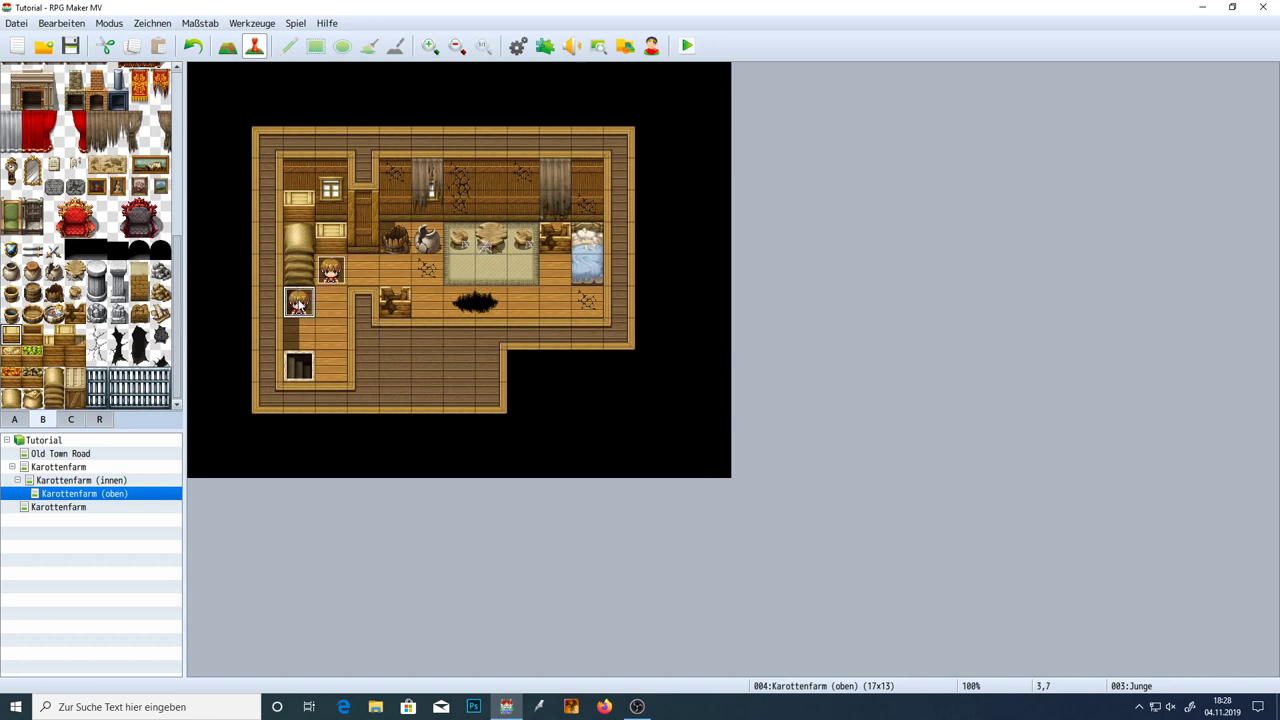
pyautogui.click(70, 45)
# Start a playtest and continue from the saved game outside the farmhouse
pyautogui.click(686, 45)
pyautogui.press('Up')
pyautogui.press('Return')
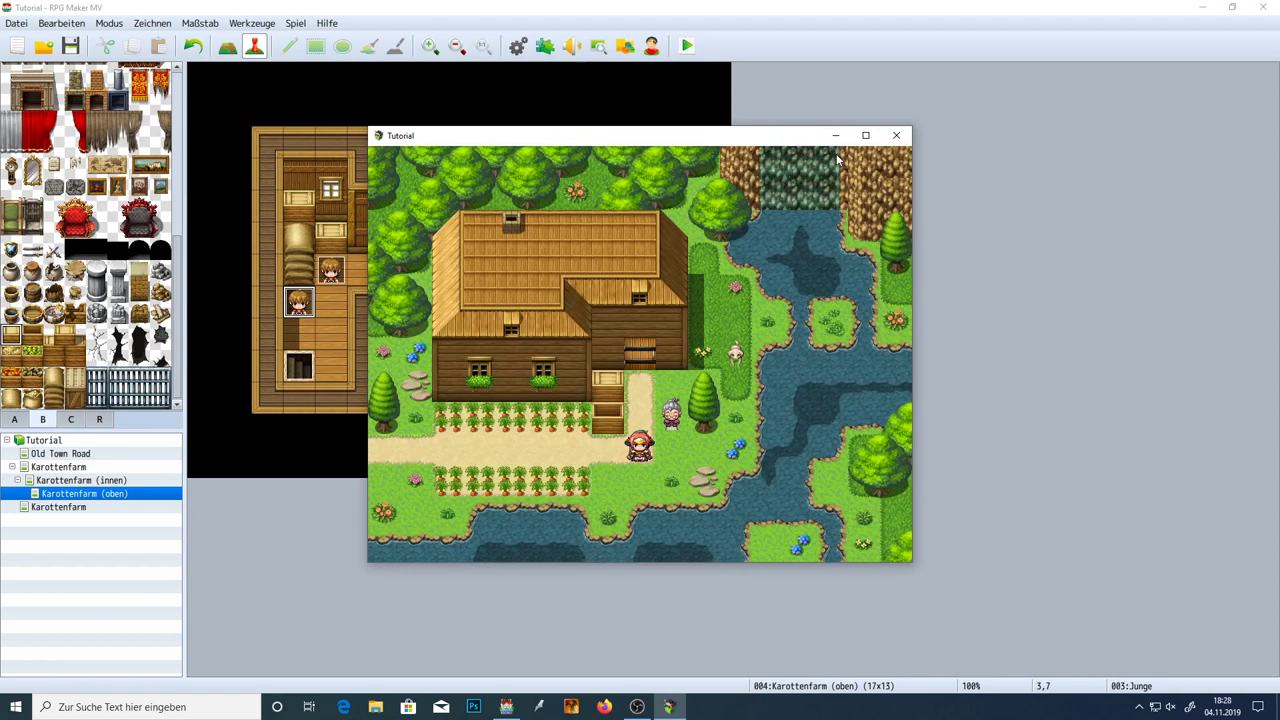
# Return the playtest to the title screen and reload the save in Datei 1
pyautogui.press('Escape')
pyautogui.press('Up')
pyautogui.press('Return')
pyautogui.press('Return')
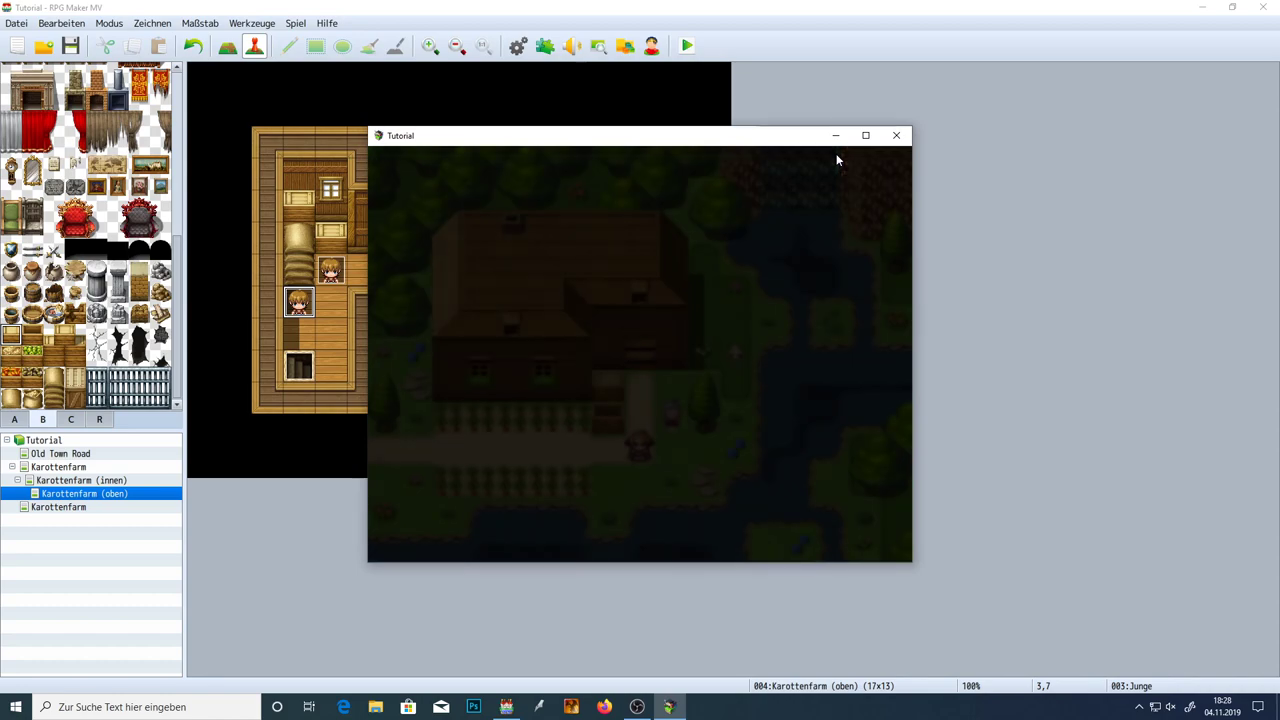
pyautogui.press('Return')
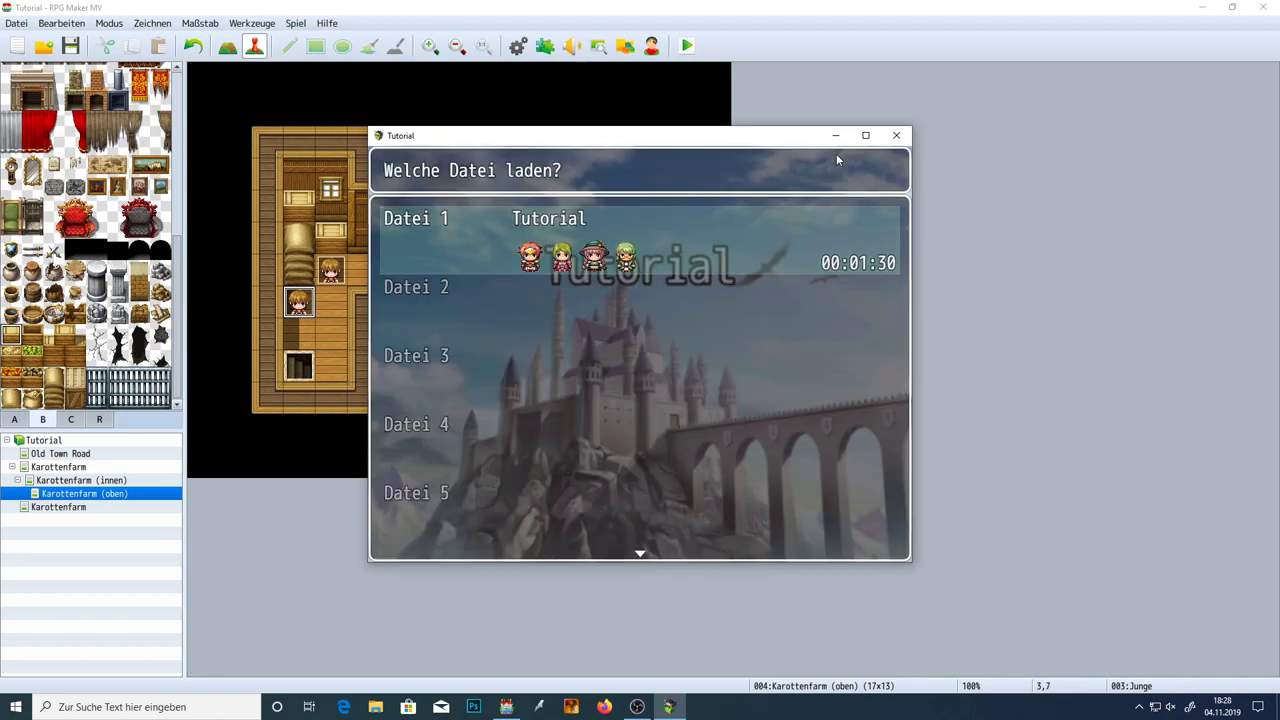
pyautogui.press('Return')
# Talk to the boy upstairs, test his stepping aside and re-entry from the lower floor, and close the playtest
pyautogui.press('Up')
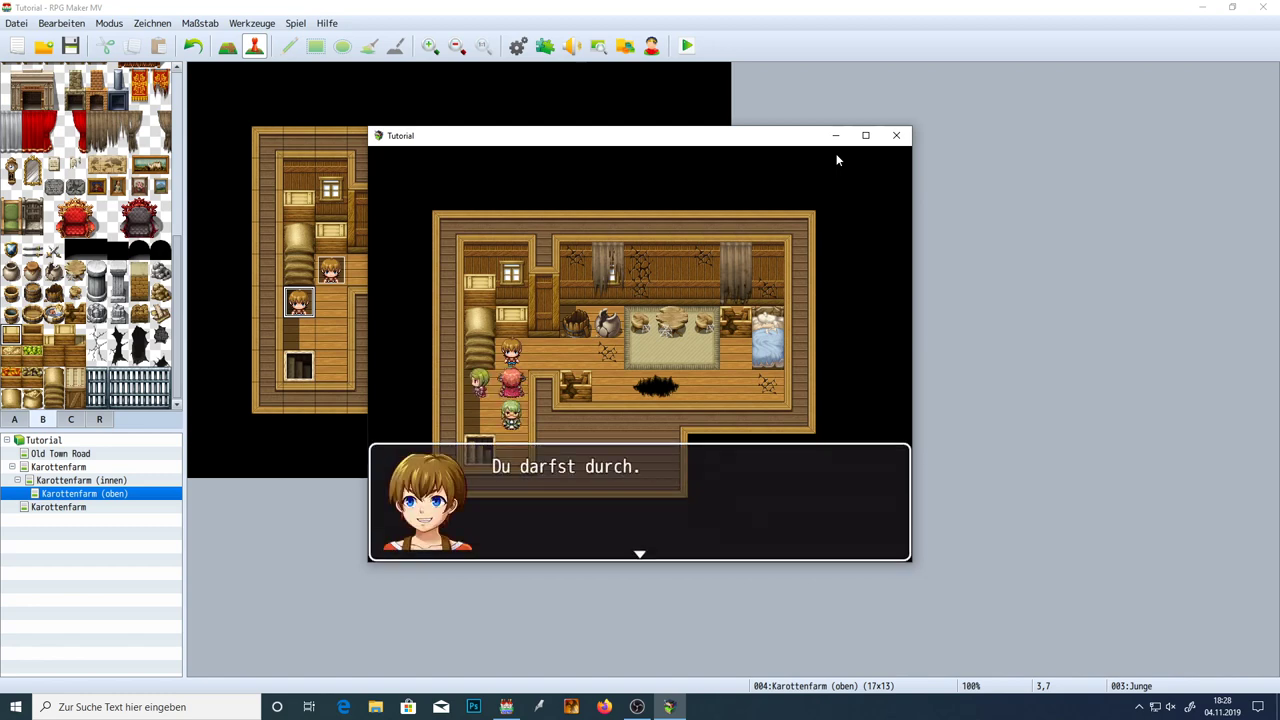
pyautogui.press('Return')
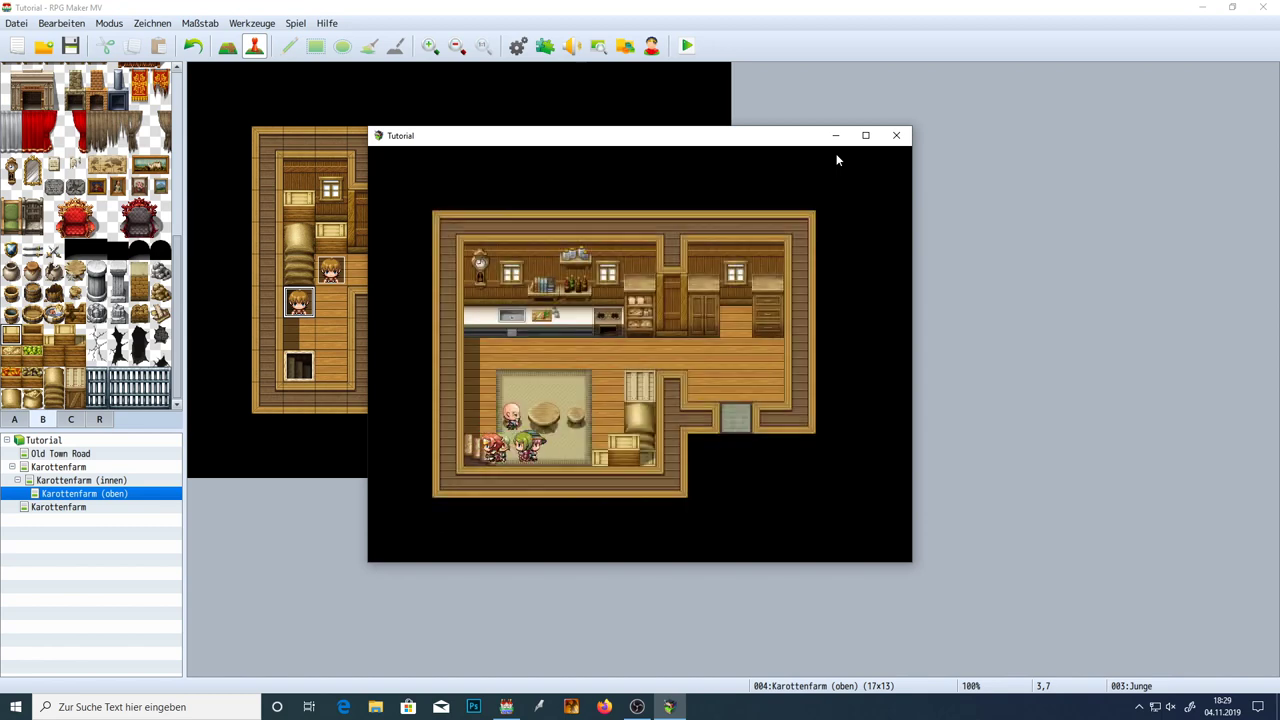
pyautogui.press('Return')
pyautogui.press('Return')
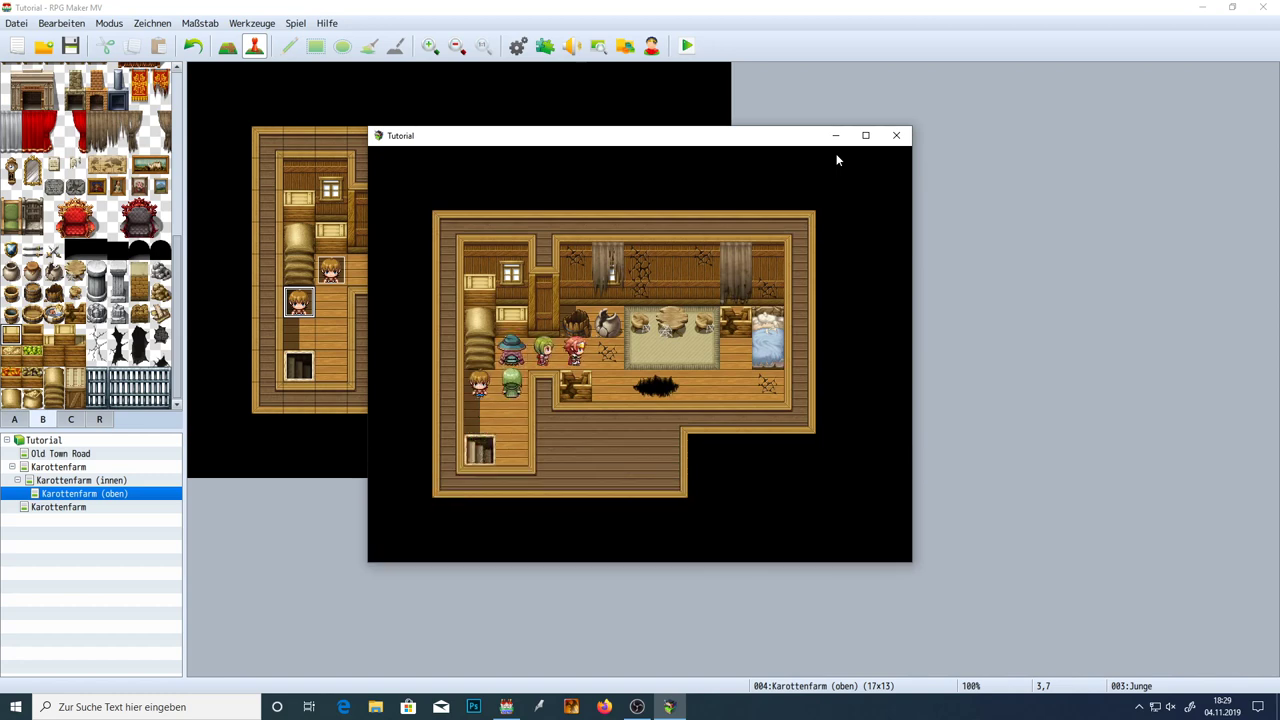
pyautogui.hotkey('alt', 'F4')
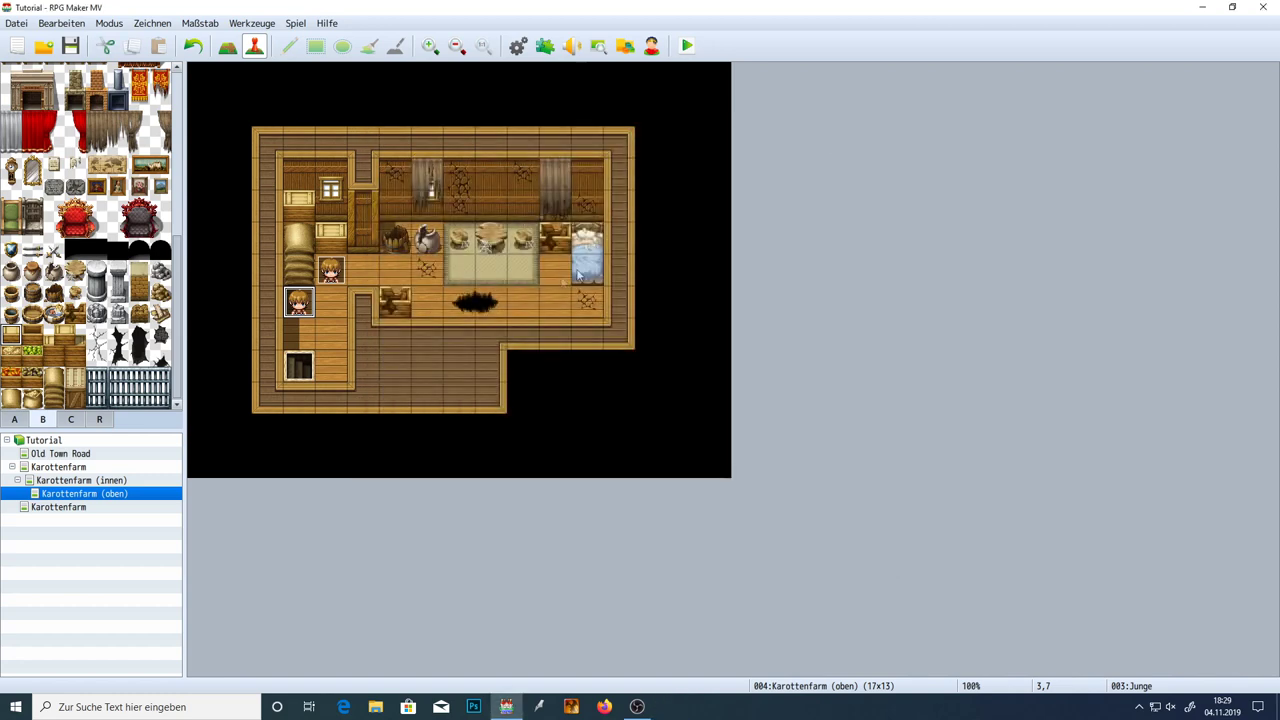
# Move the original Junge event from tile 4,6 down to 4,7 and its copy from 3,7 to 6,3
pyautogui.click(325, 301)
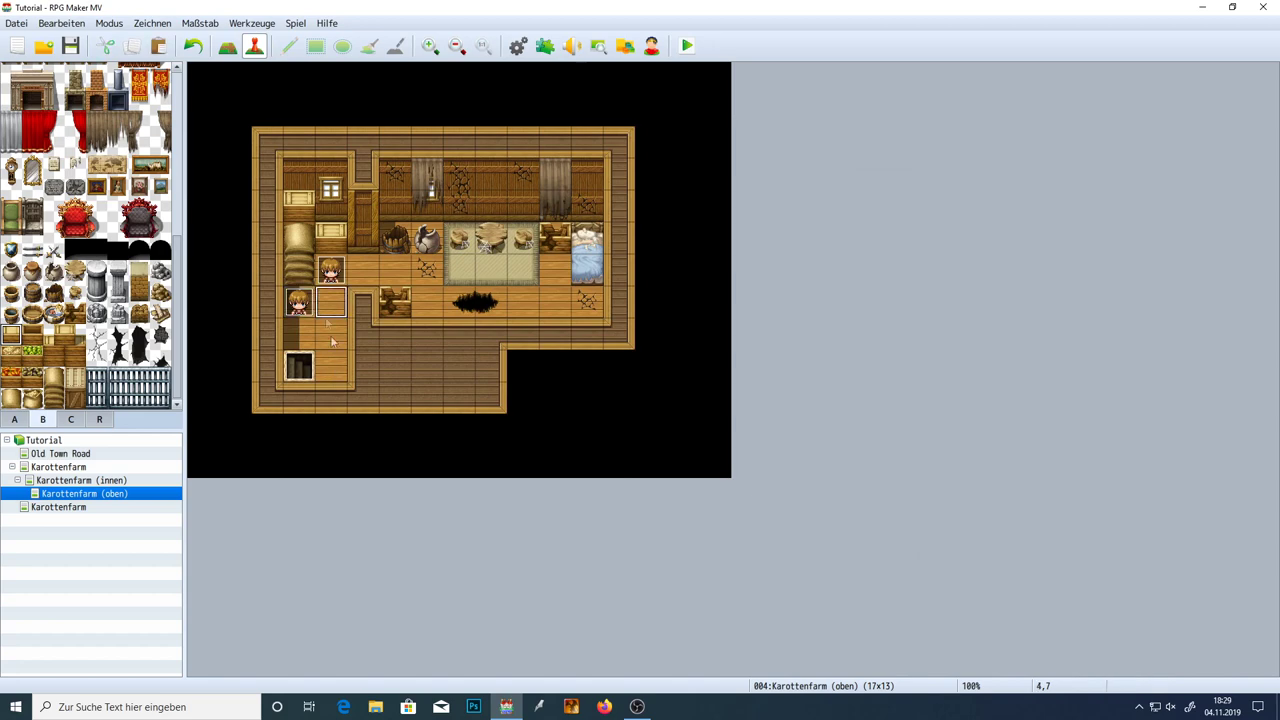
pyautogui.click(330, 272)
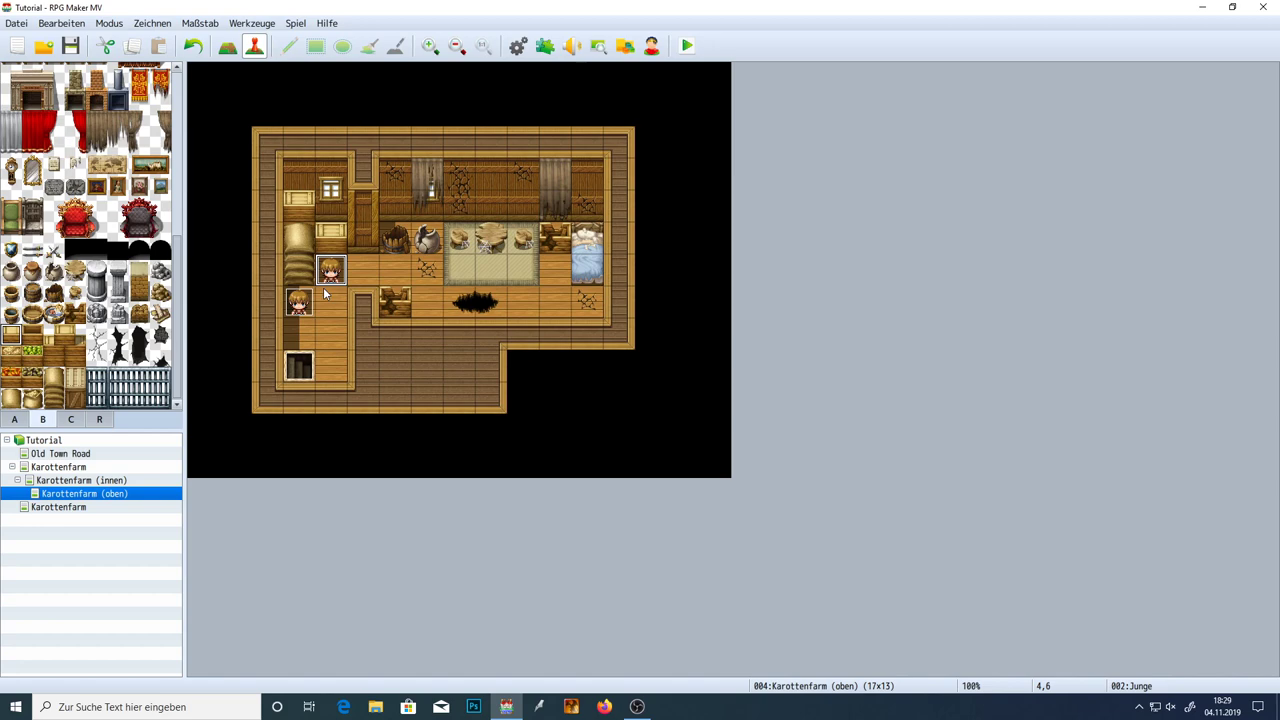
pyautogui.moveTo(332, 276); pyautogui.dragTo(333, 308)
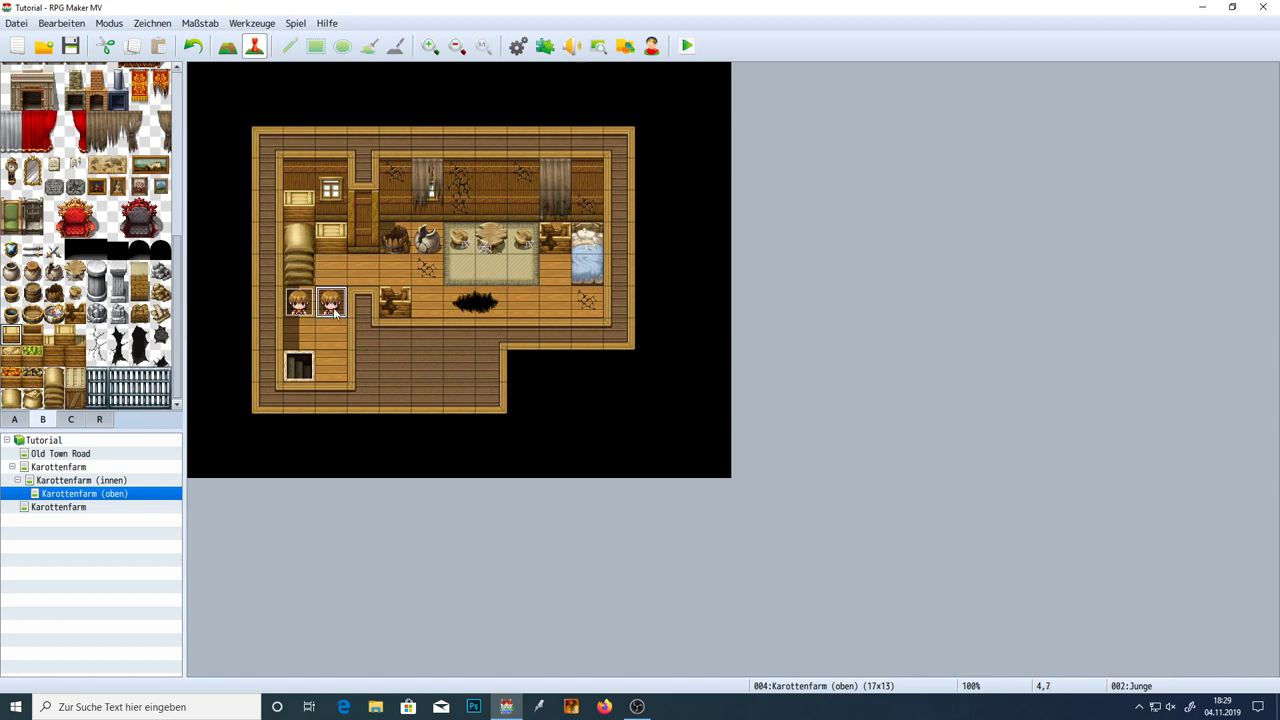
pyautogui.moveTo(298, 304); pyautogui.dragTo(403, 193)
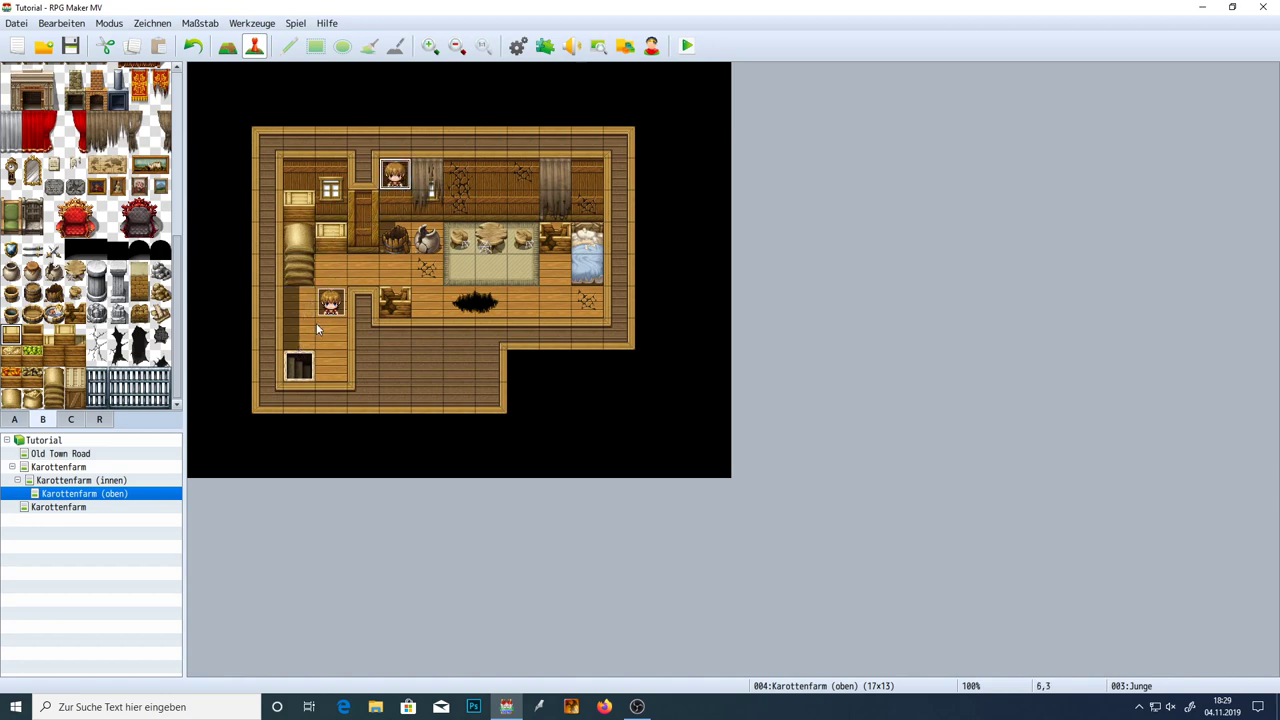
pyautogui.click(329, 331)
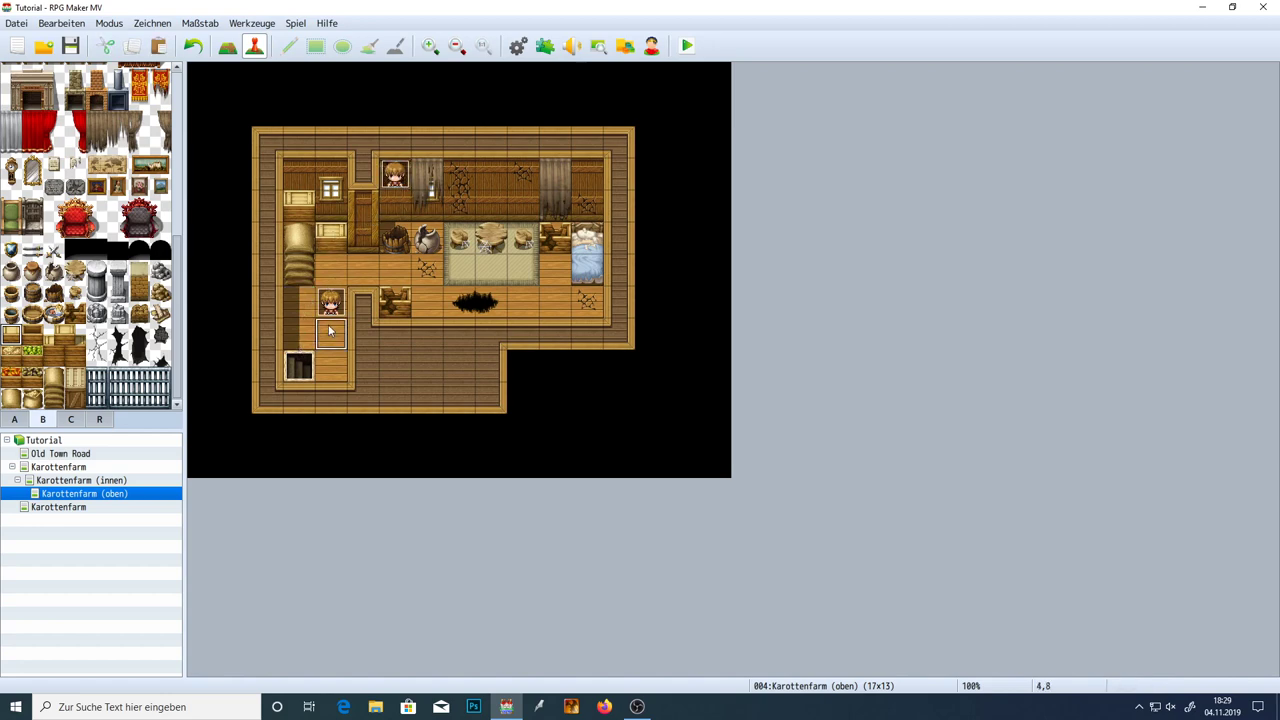
pyautogui.click(305, 309)
pyautogui.click(11, 271)
pyautogui.click(228, 46)
pyautogui.click(298, 334)
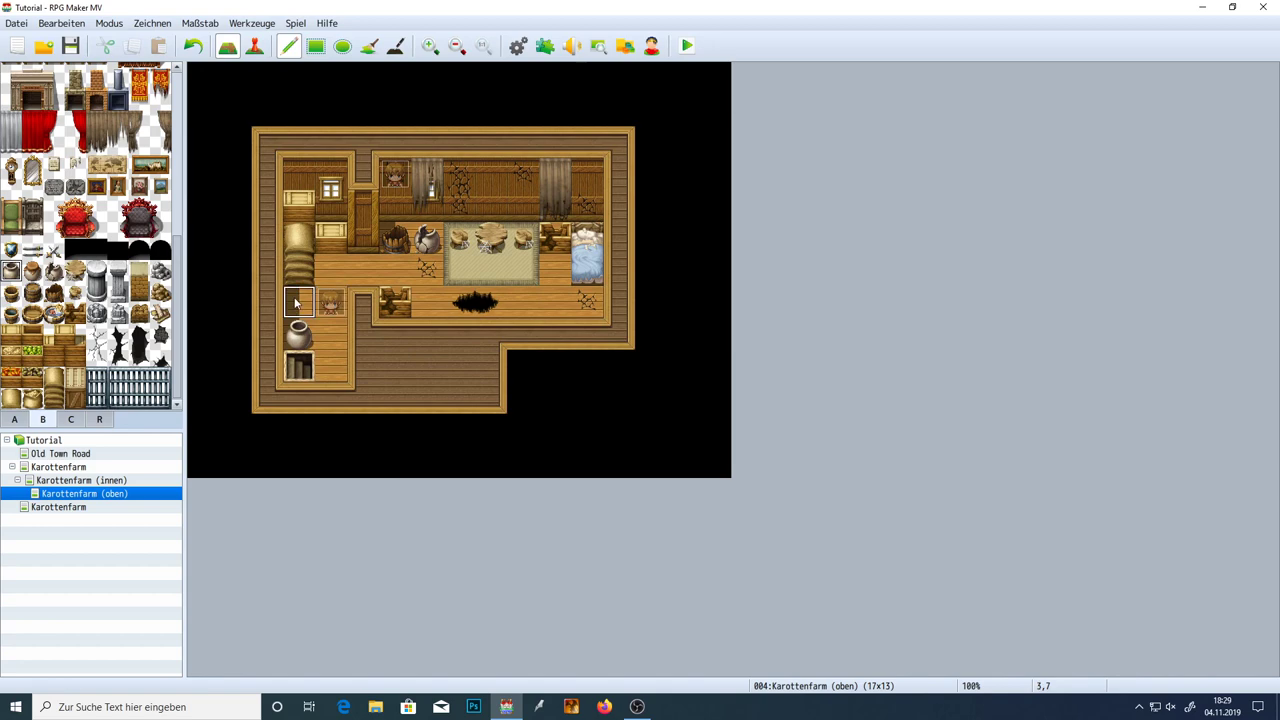
pyautogui.hotkey('ctrl', 'z')
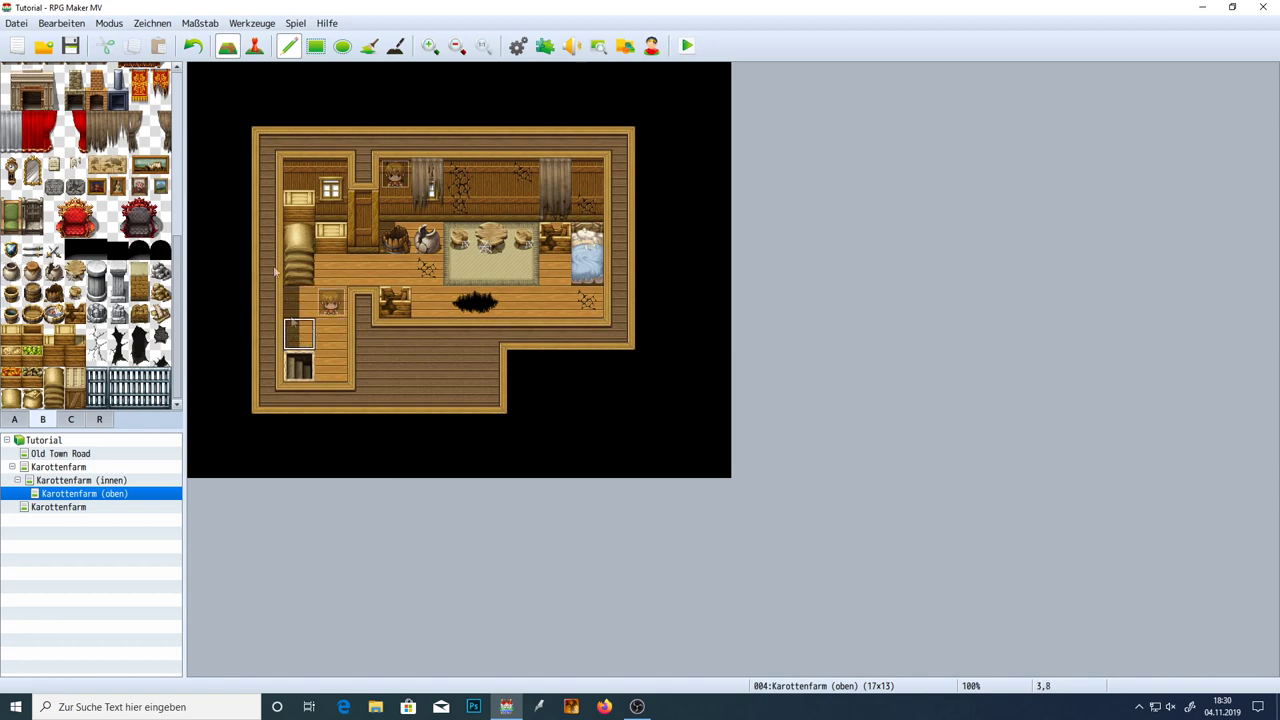
pyautogui.click(254, 46)
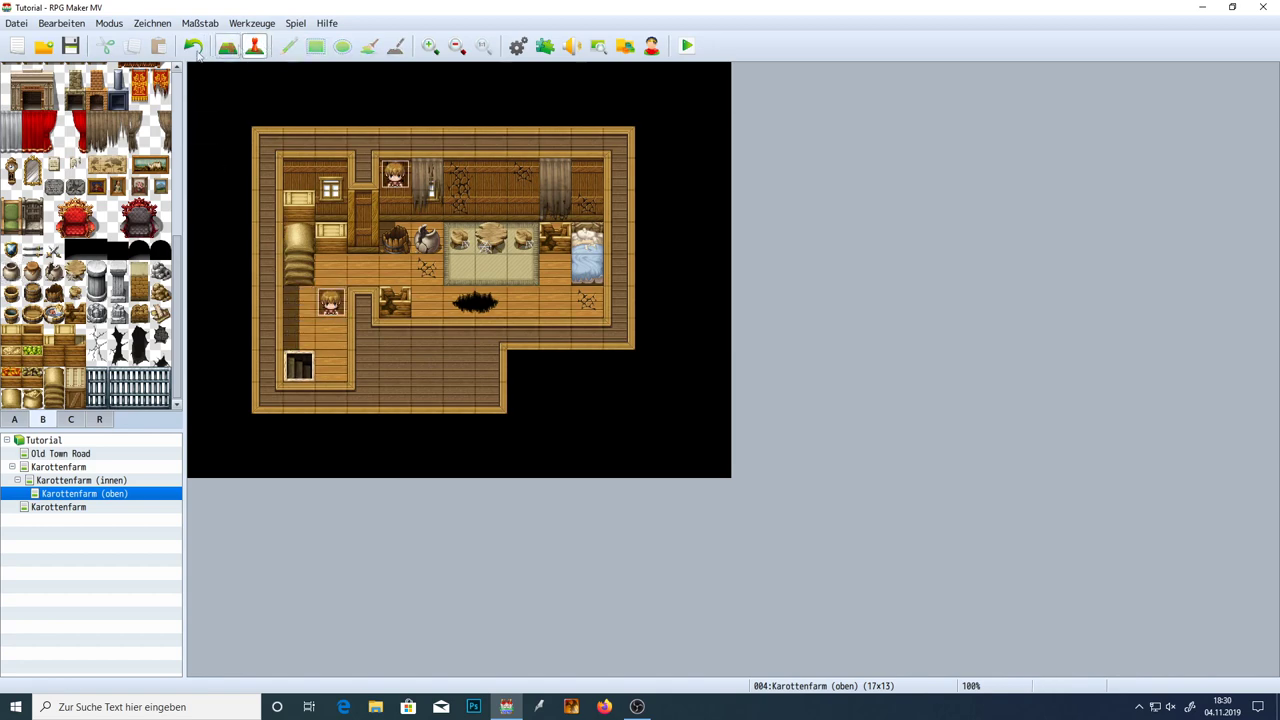
# Save the project and check the free tiles beside and below the Junge event
pyautogui.click(70, 46)
pyautogui.click(301, 304)
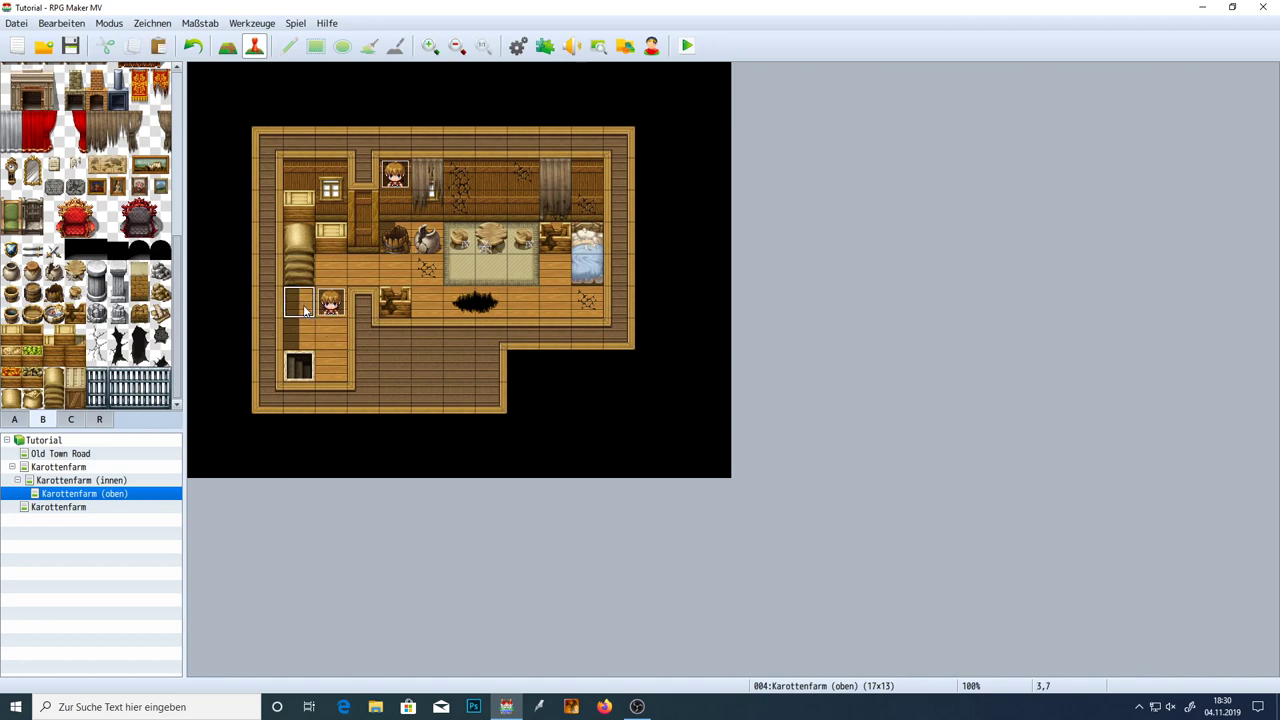
pyautogui.click(331, 334)
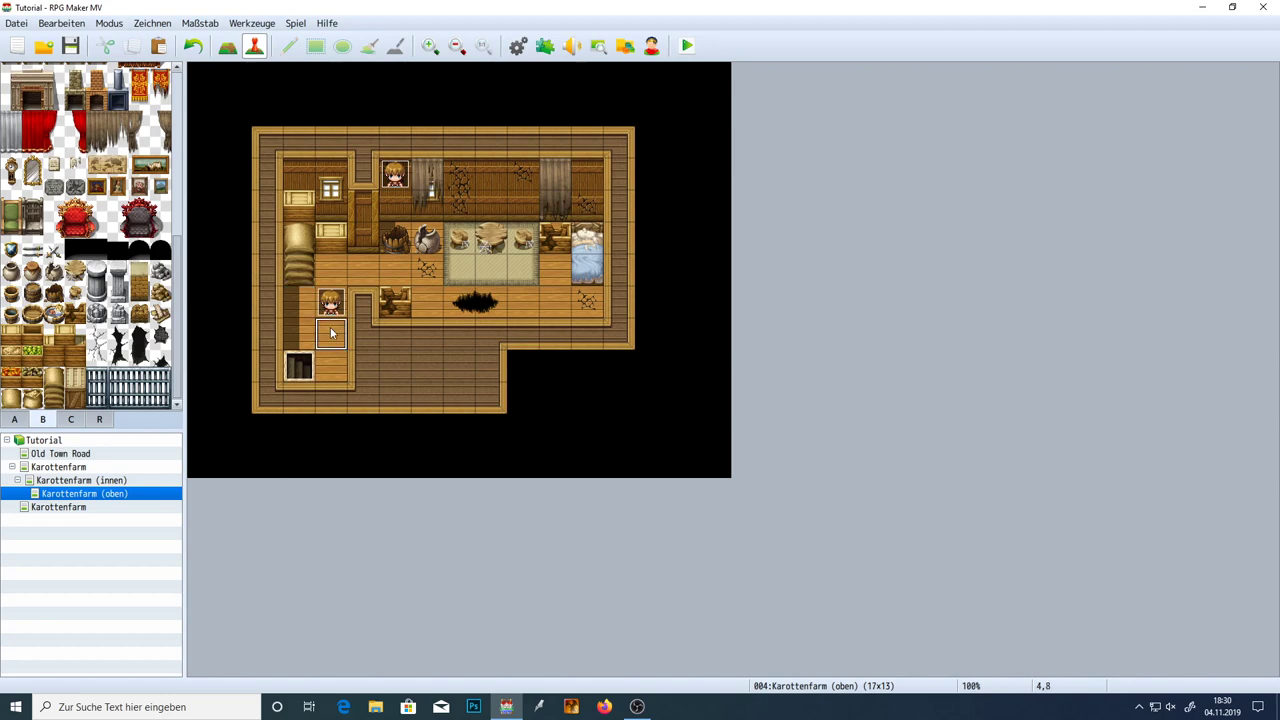
pyautogui.click(298, 304)
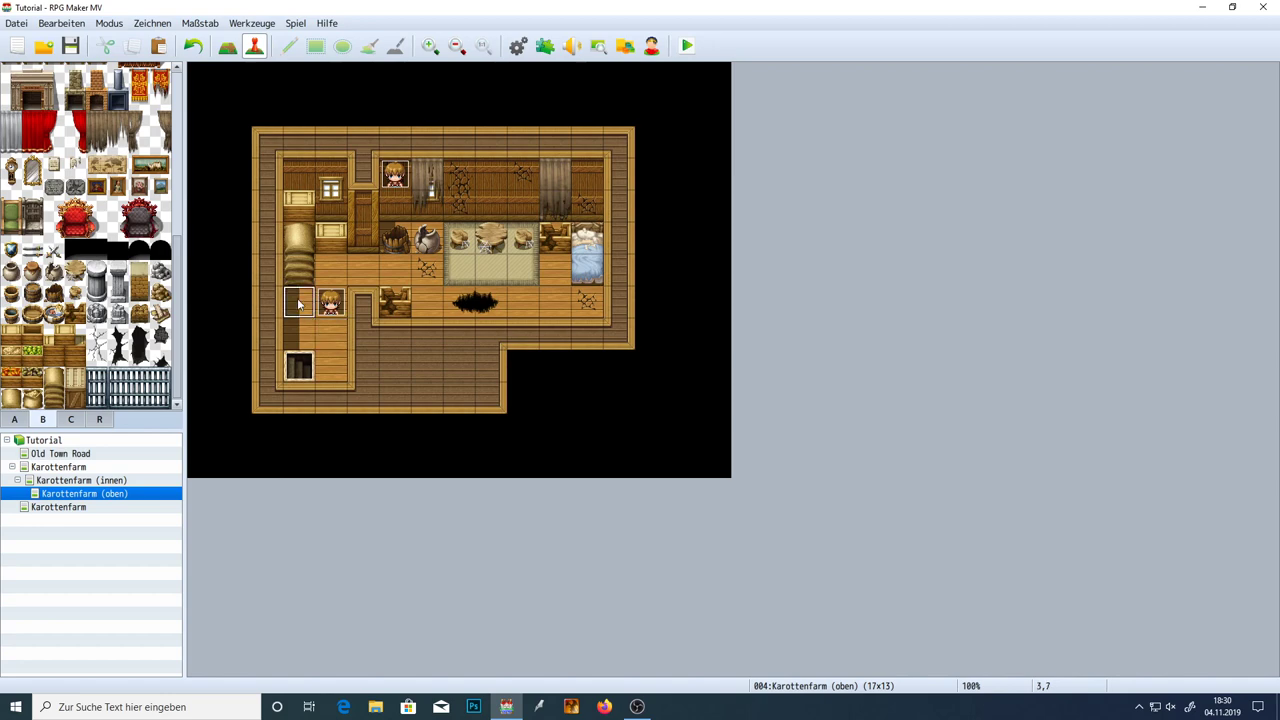
pyautogui.click(336, 333)
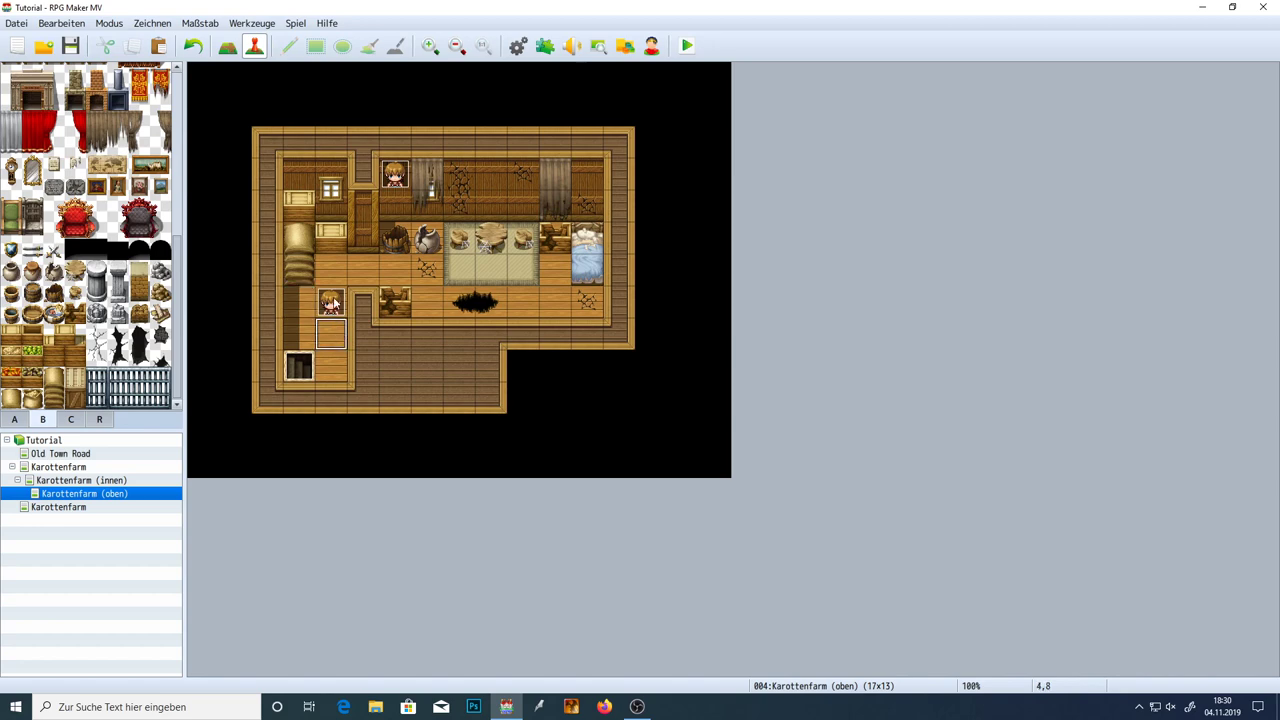
# Remove Nach unten bewegen from the Junge event's own movement route and confirm the event
pyautogui.doubleClick(334, 303)
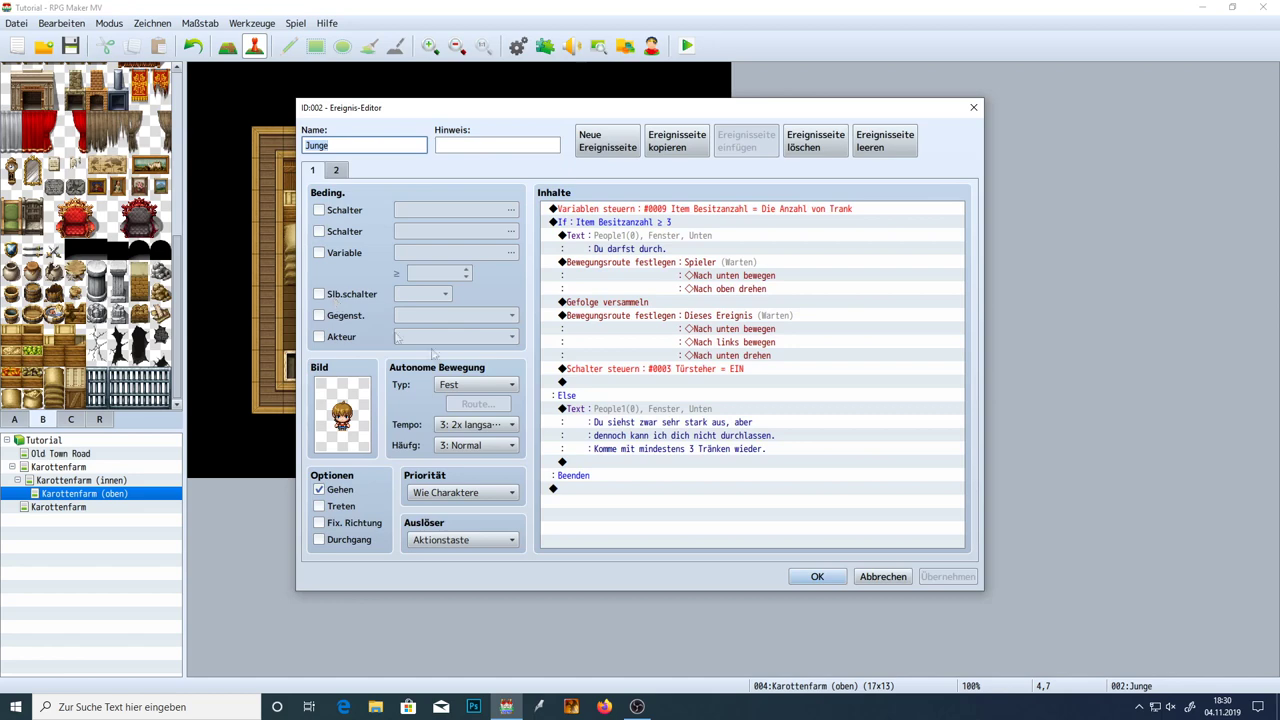
pyautogui.click(717, 319)
pyautogui.doubleClick(717, 319)
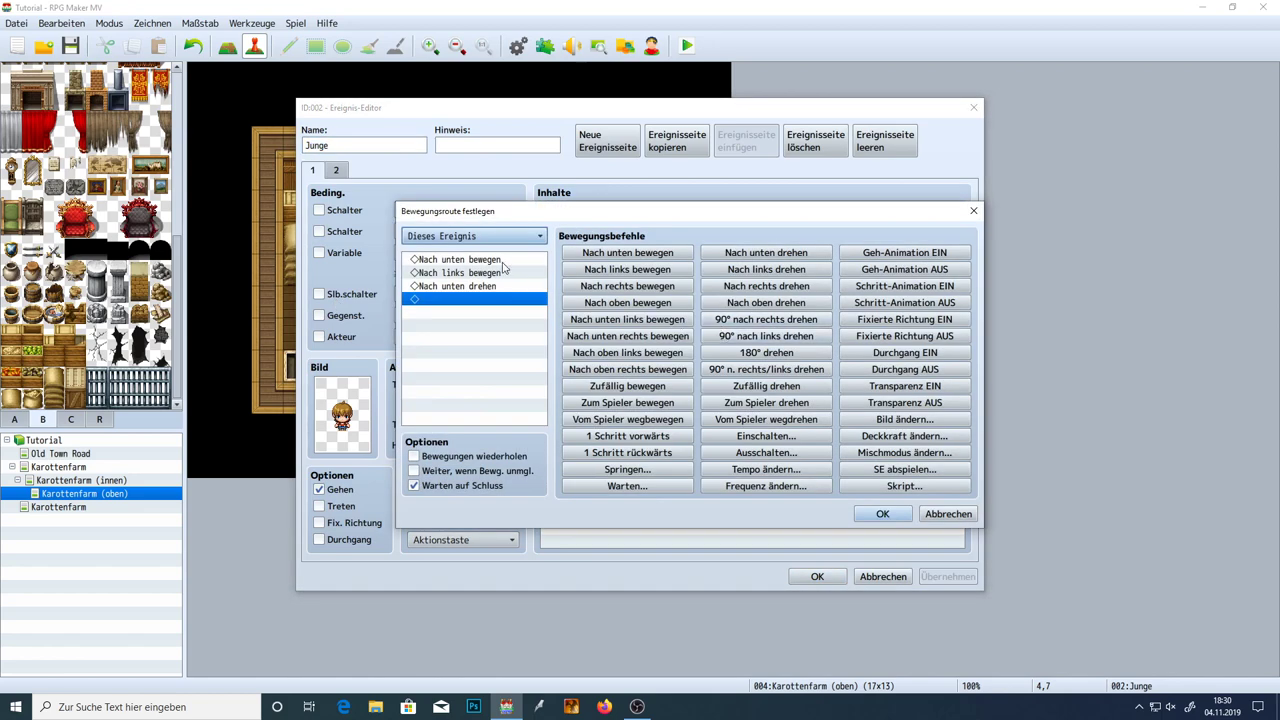
pyautogui.click(502, 261)
pyautogui.press('Delete')
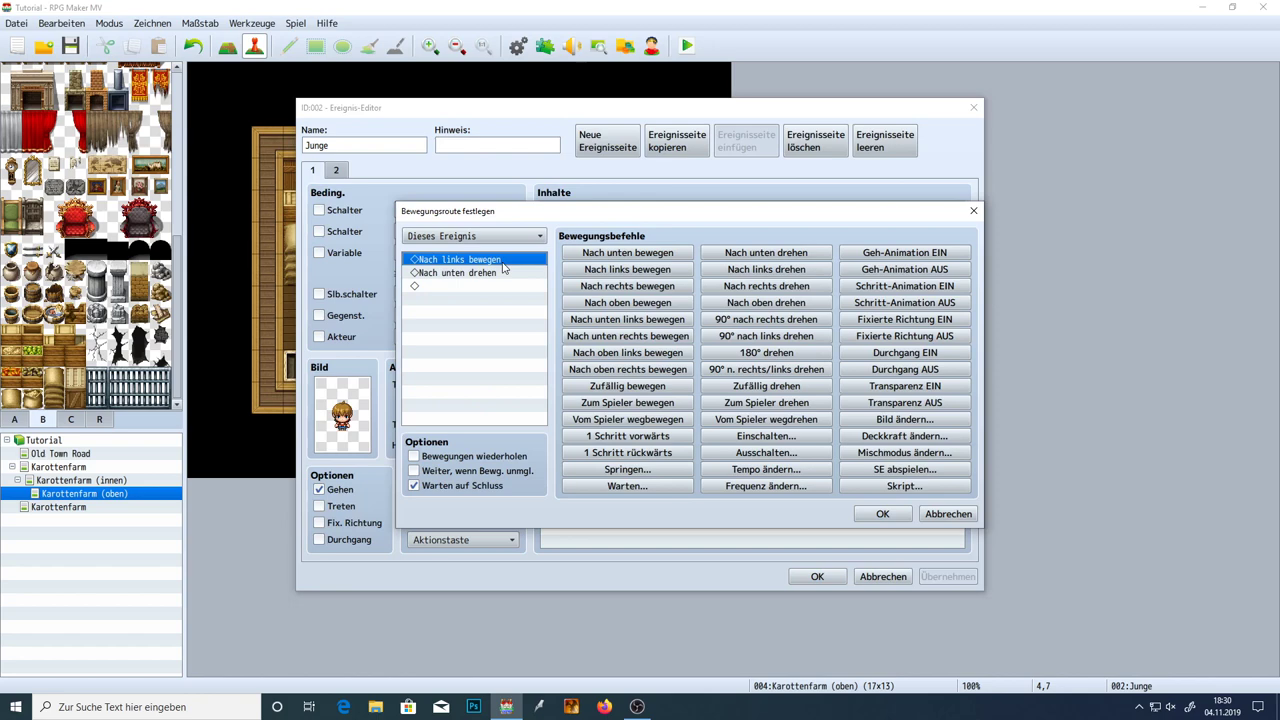
pyautogui.click(882, 513)
pyautogui.click(817, 576)
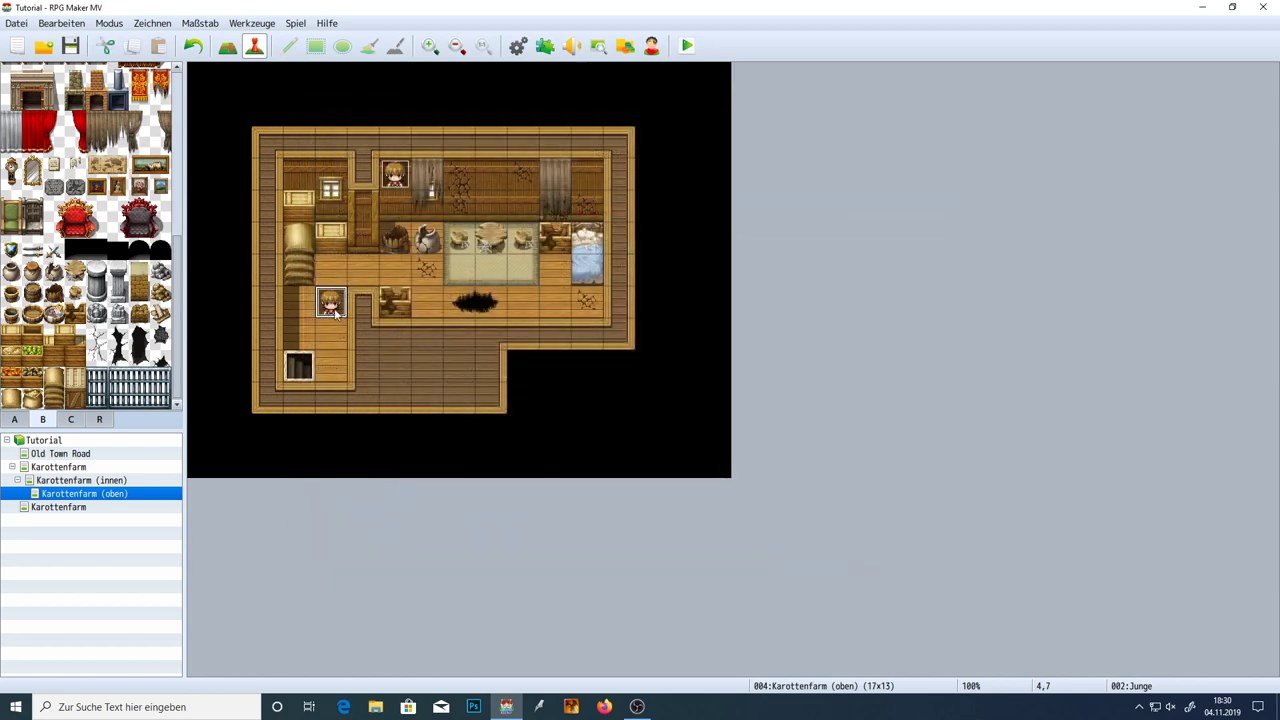
pyautogui.moveTo(330, 300); pyautogui.dragTo(328, 284)
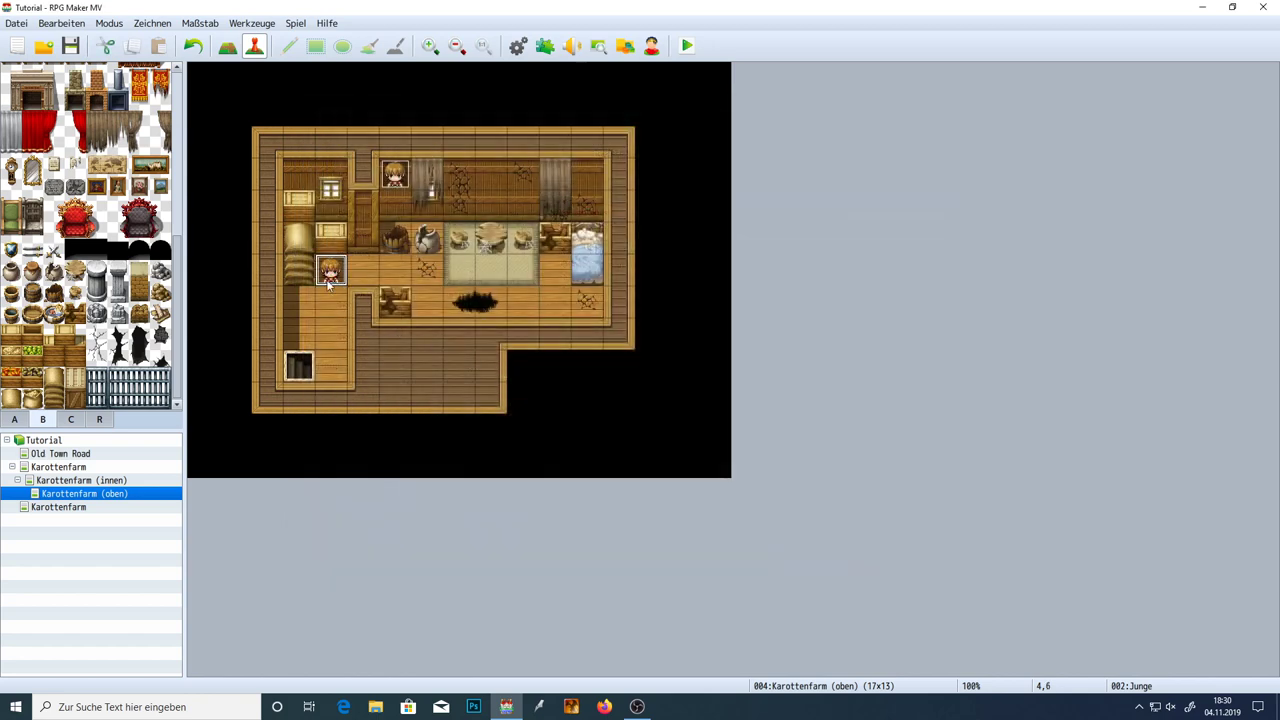
pyautogui.click(333, 305)
pyautogui.moveTo(331, 271); pyautogui.dragTo(319, 302)
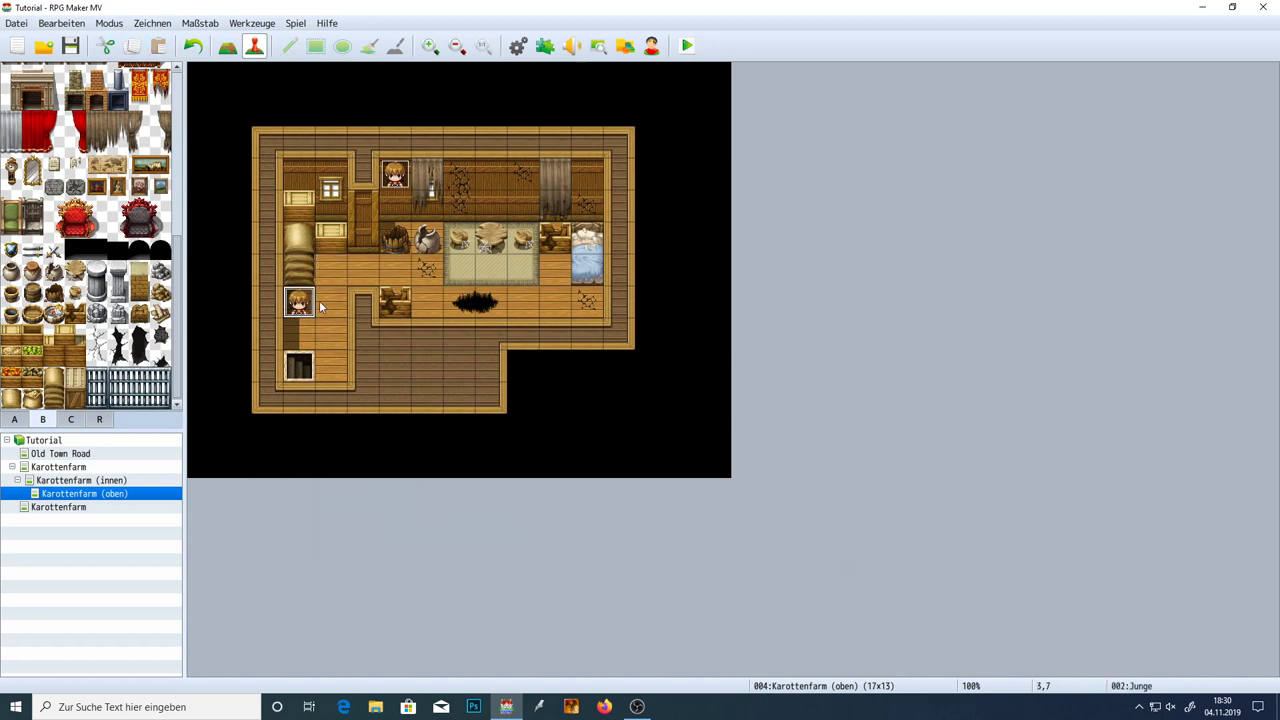
# Open the Junge event and start inserting a Bedingte Verzweigung before the Spieler movement route
pyautogui.doubleClick(331, 301)
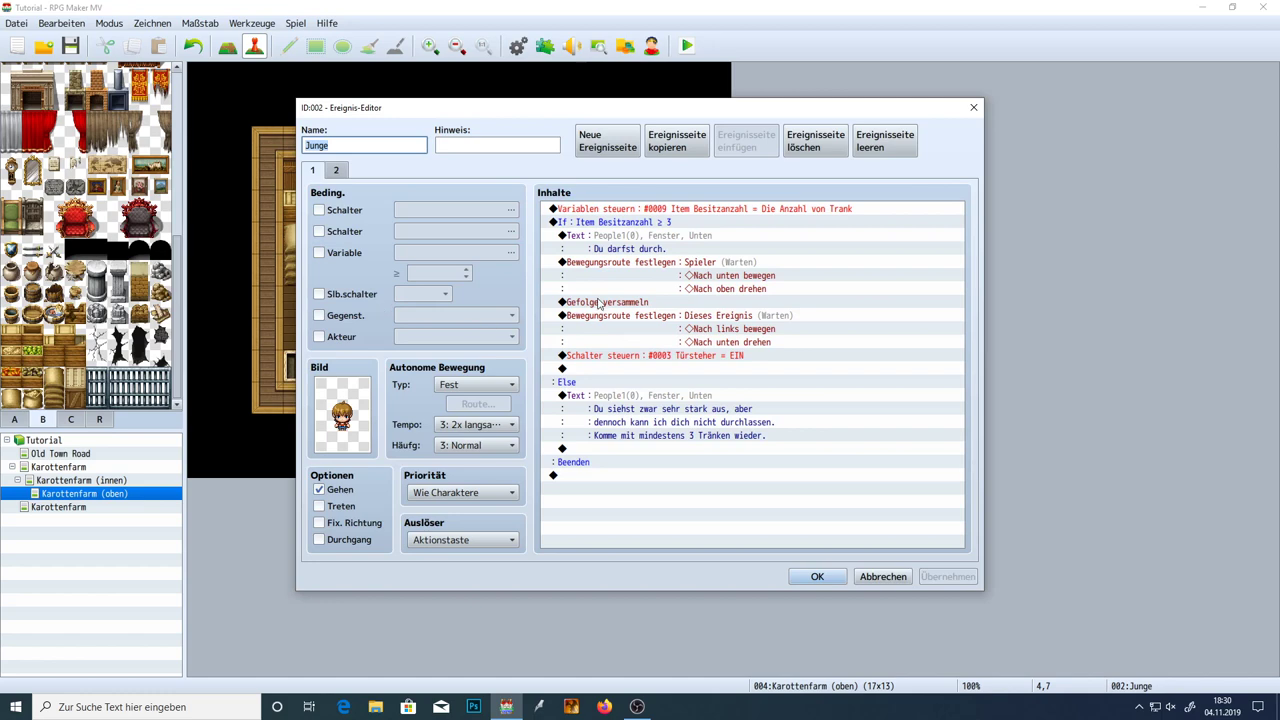
pyautogui.click(652, 272)
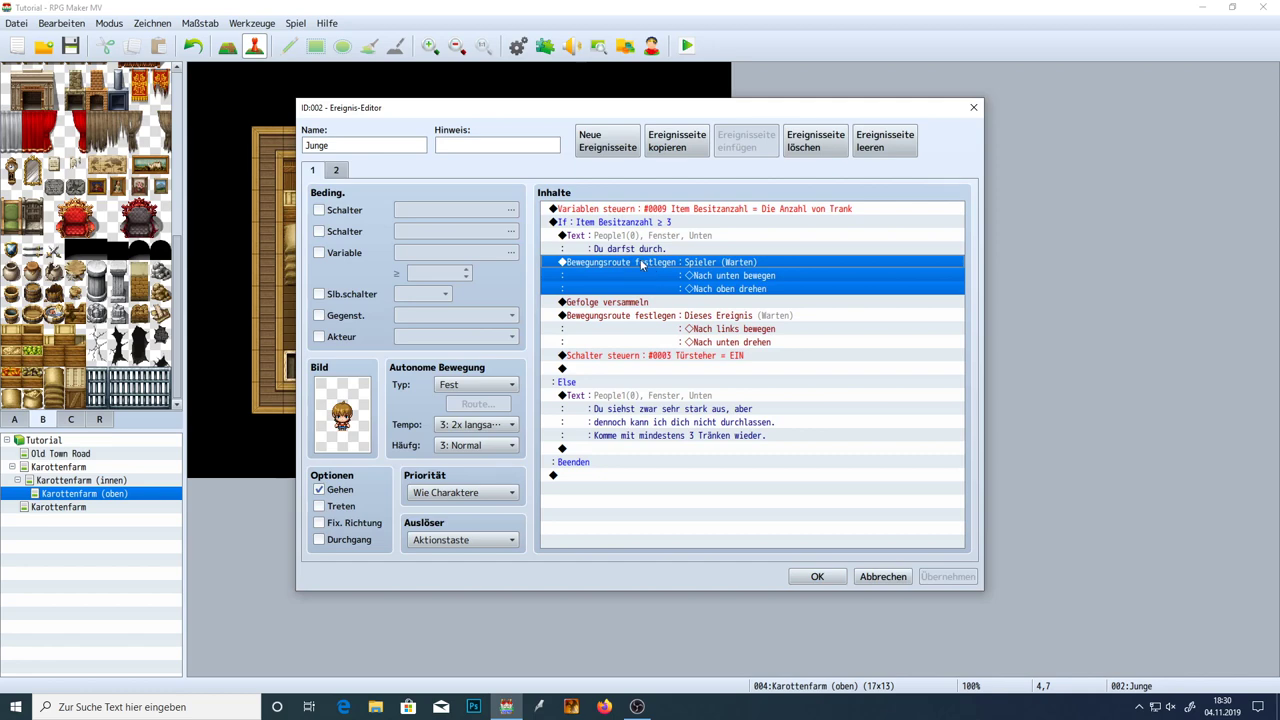
pyautogui.press('Insert')
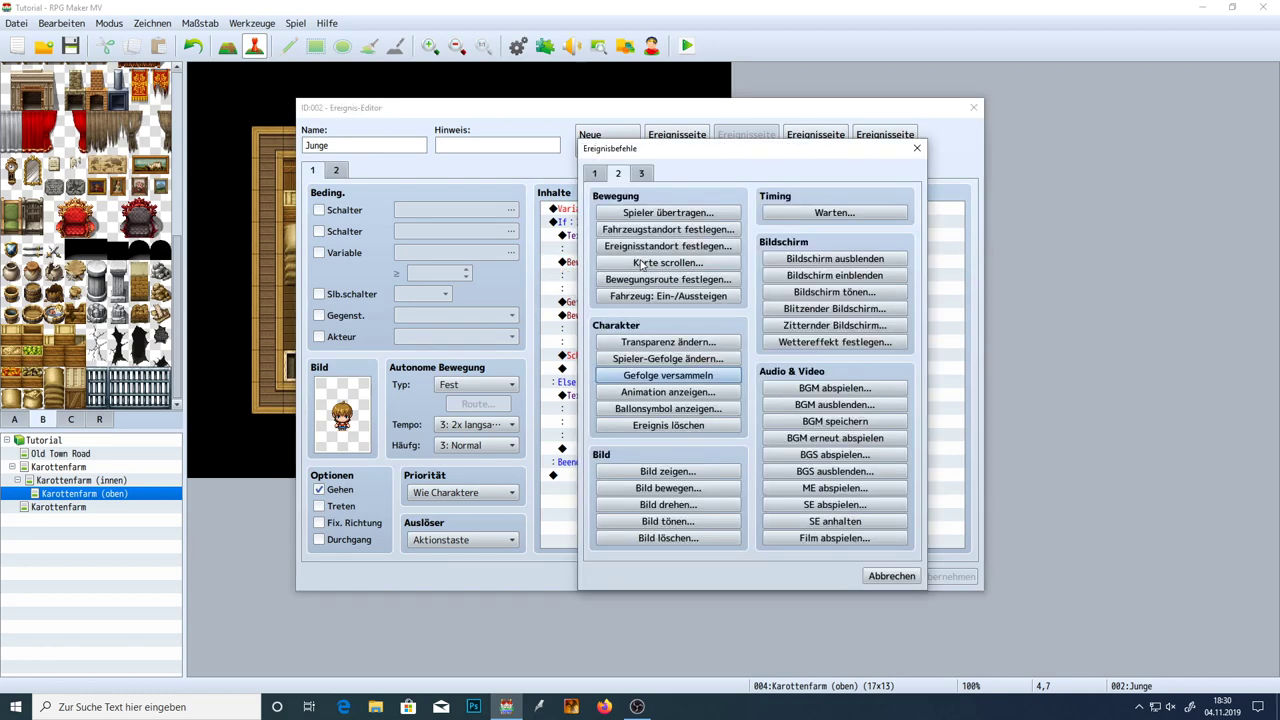
pyautogui.click(916, 148)
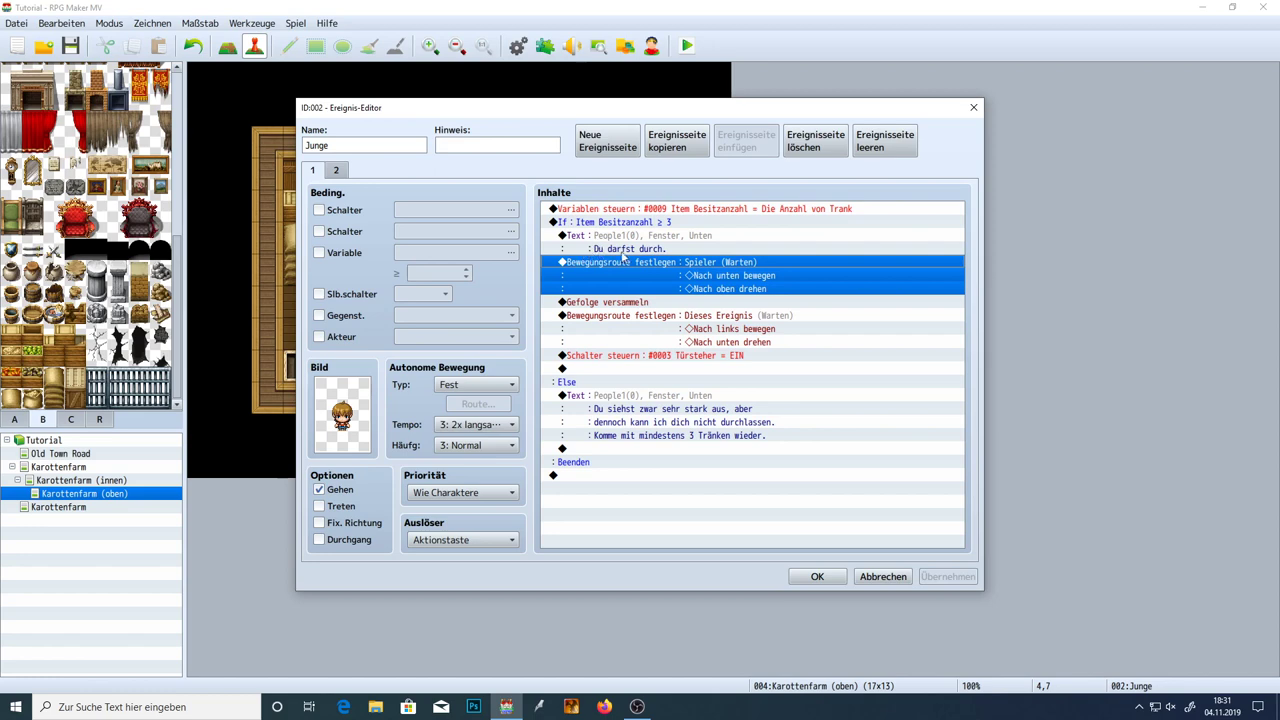
pyautogui.press('Insert')
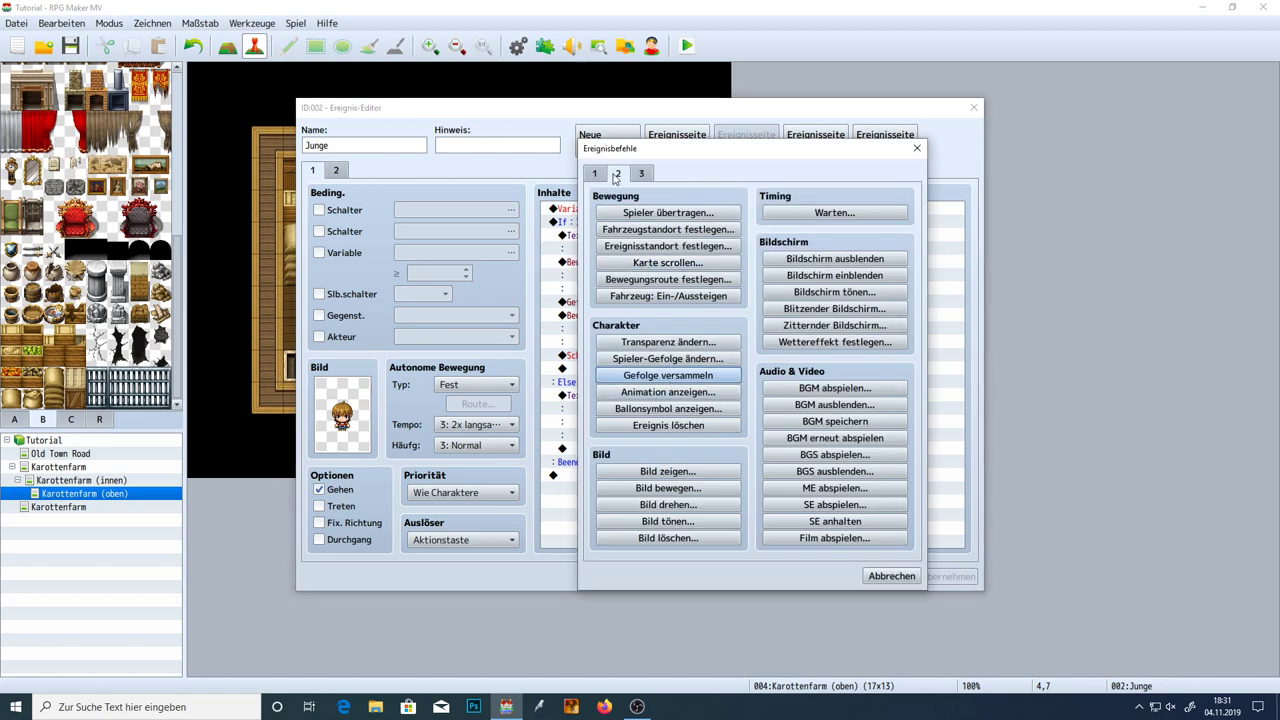
pyautogui.click(594, 173)
pyautogui.click(646, 422)
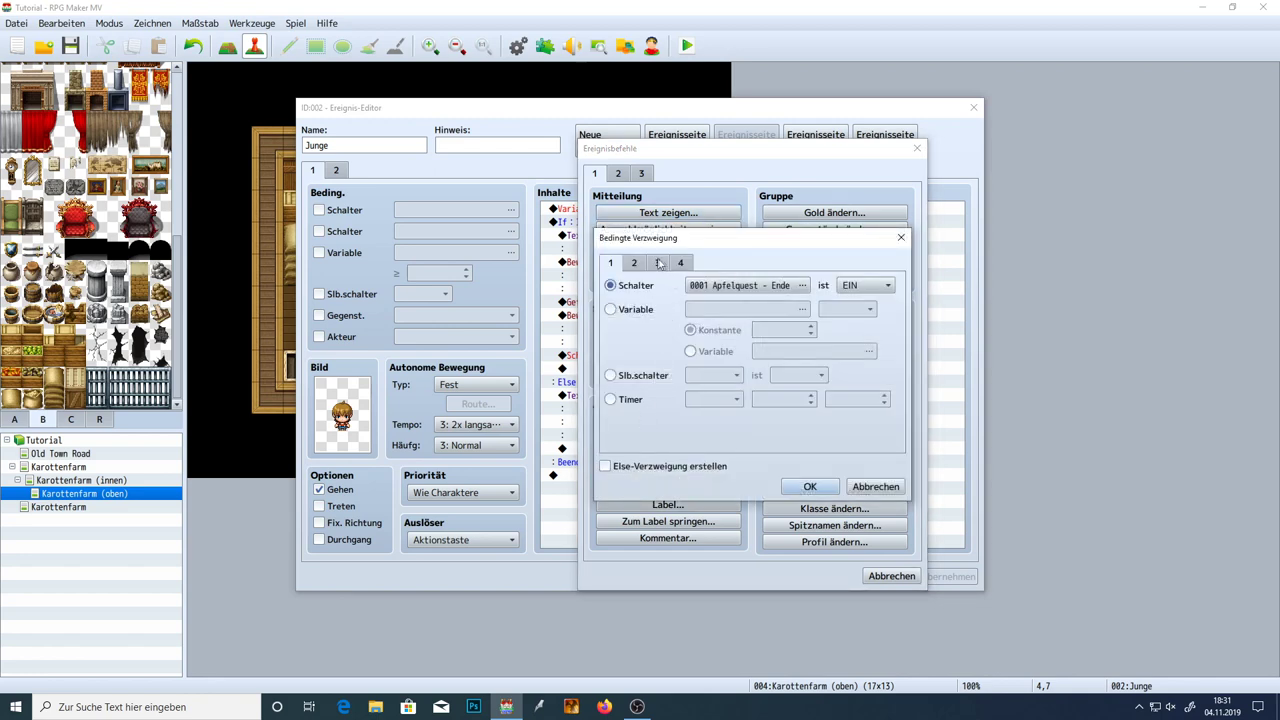
# Set the Bedingte Verzweigung to Charakter Spieler facing Rechts without an Else branch, and confirm the Junge event
pyautogui.click(640, 264)
pyautogui.click(658, 266)
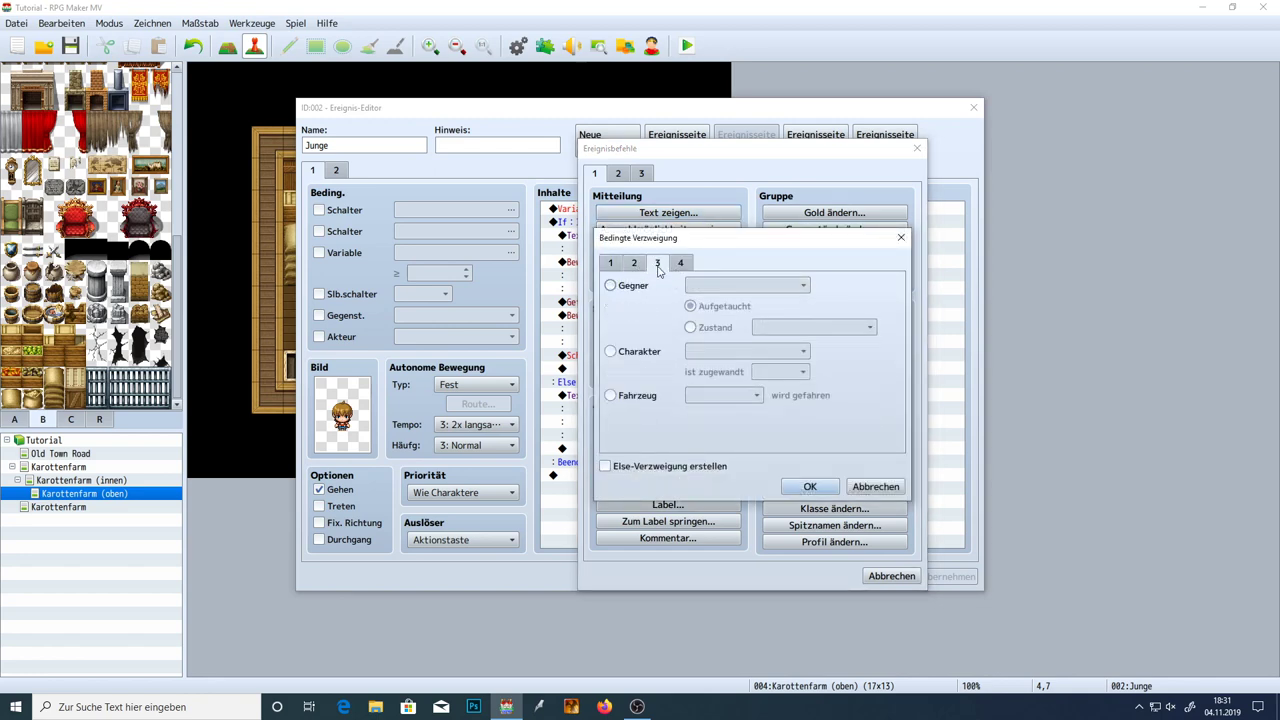
pyautogui.click(611, 351)
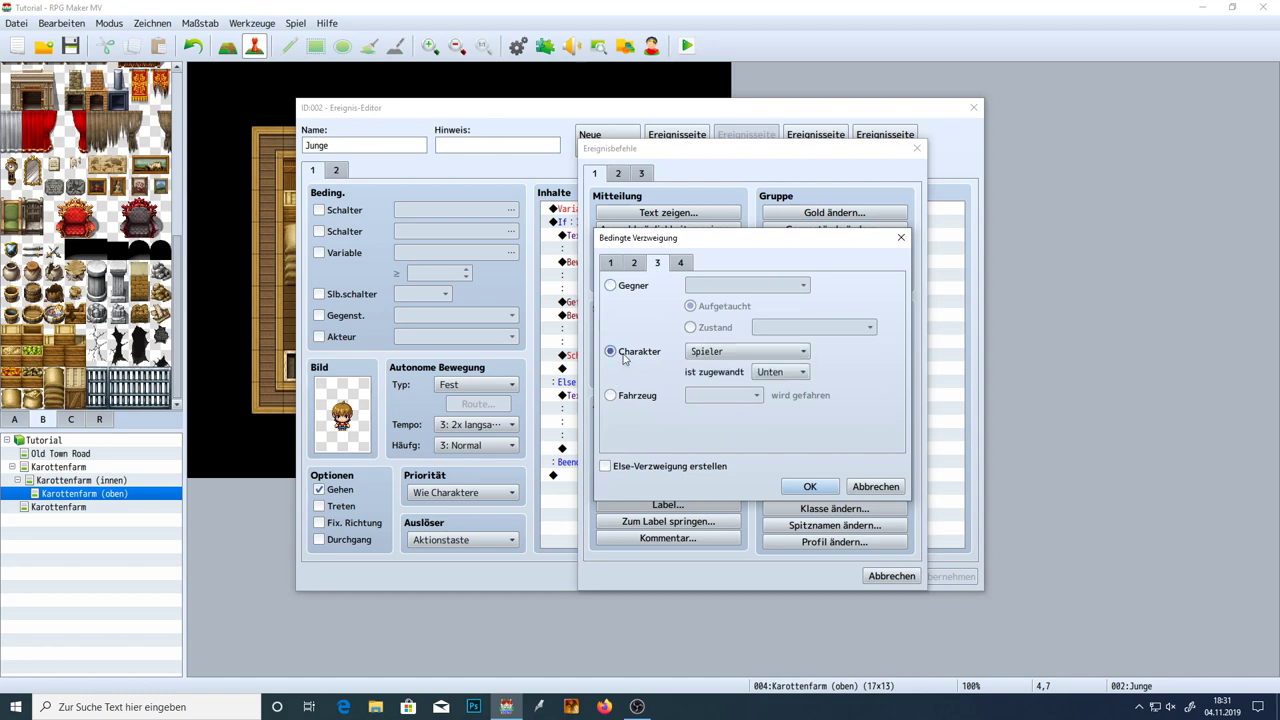
pyautogui.click(705, 352)
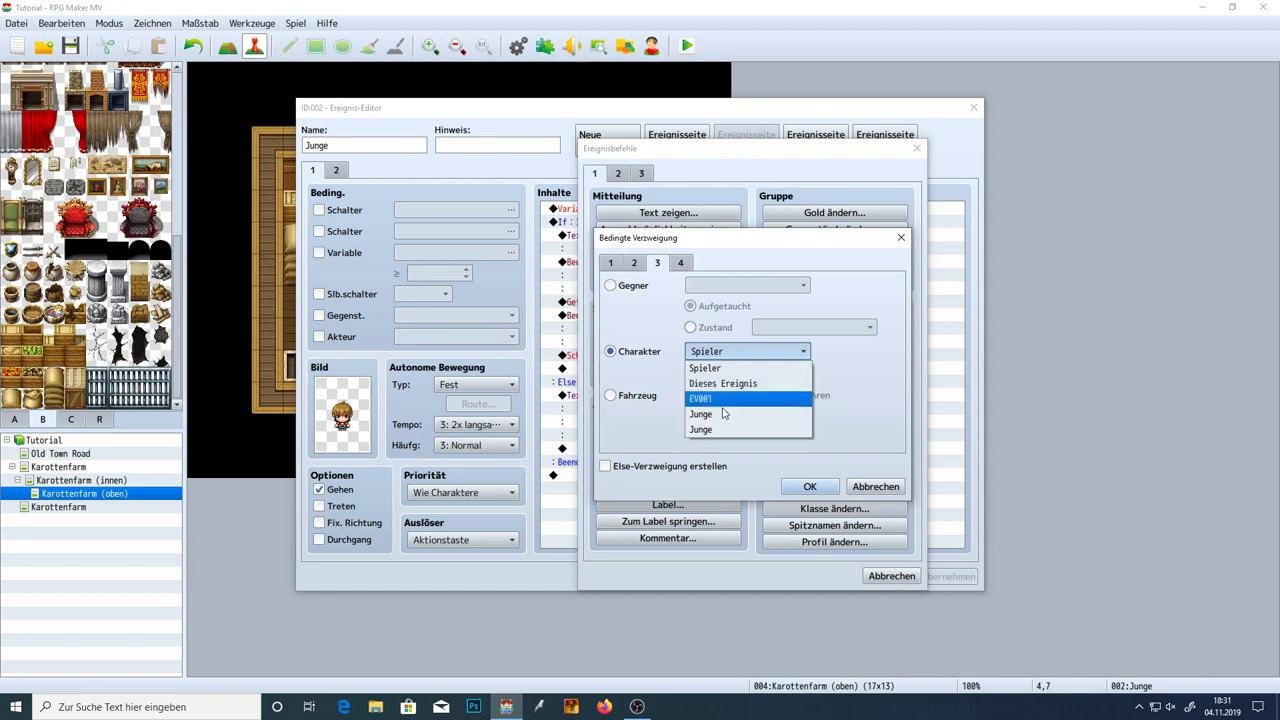
pyautogui.click(716, 352)
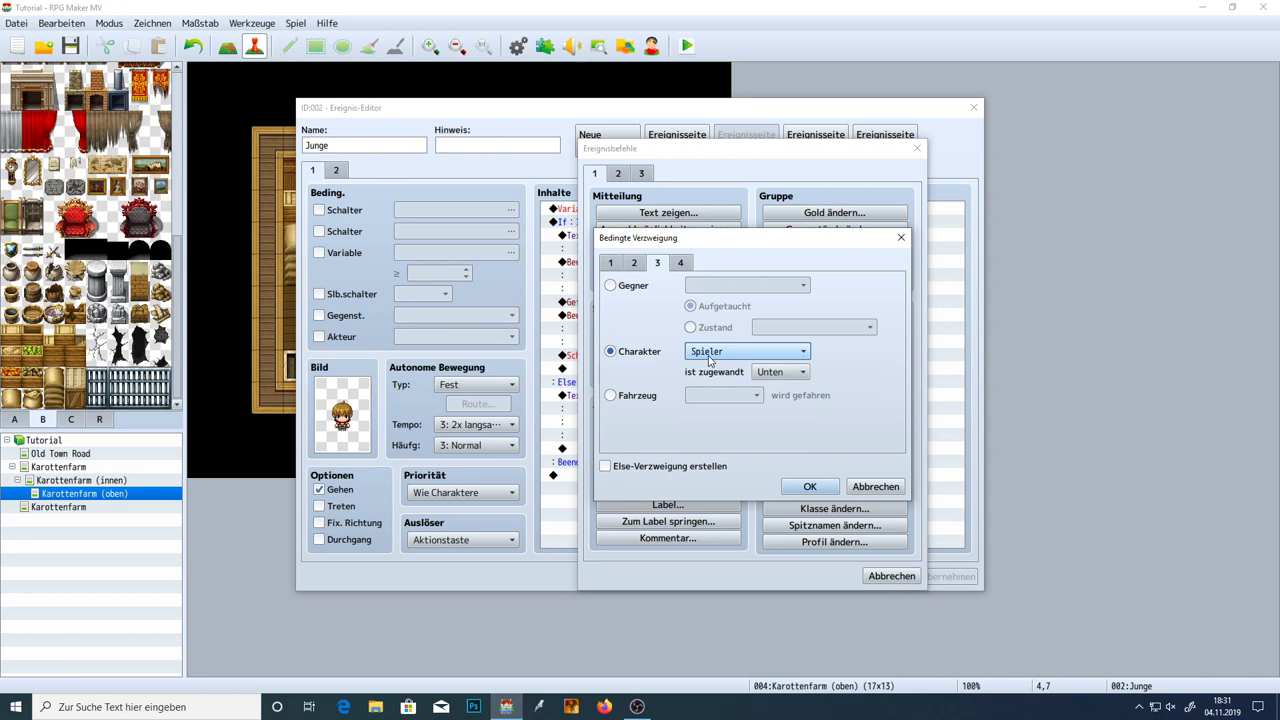
pyautogui.click(760, 372)
pyautogui.click(760, 374)
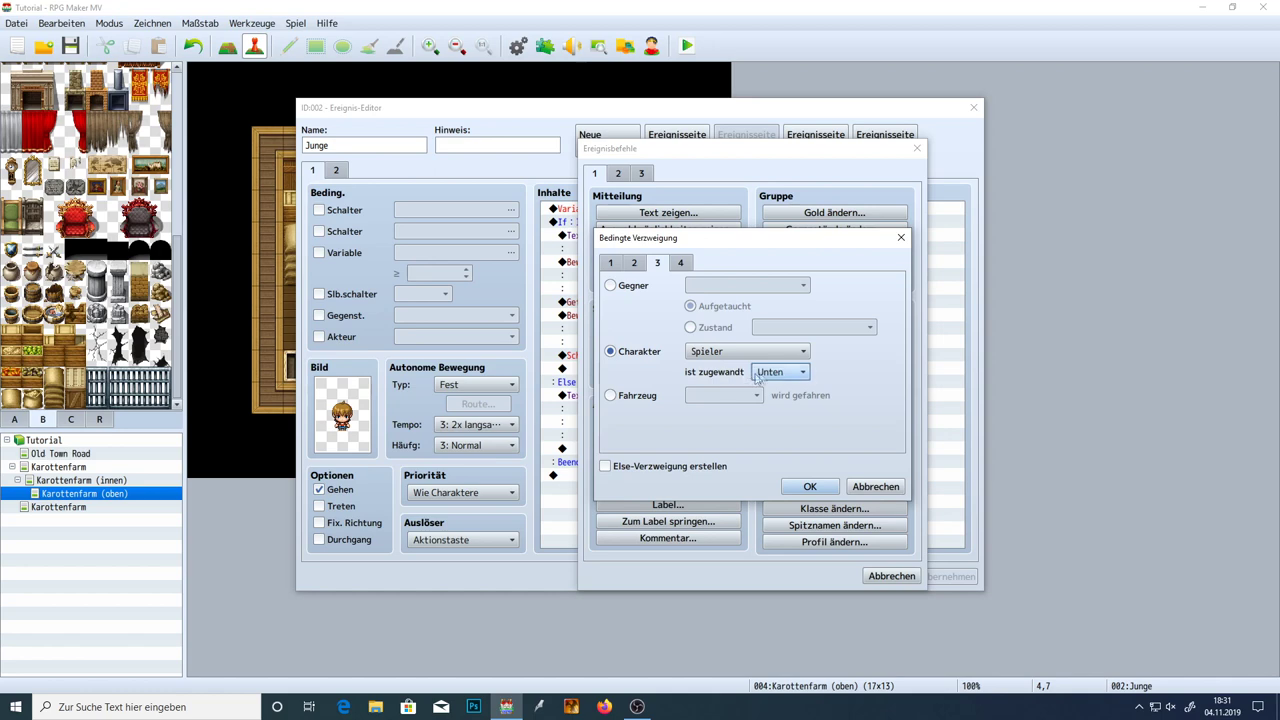
pyautogui.click(787, 374)
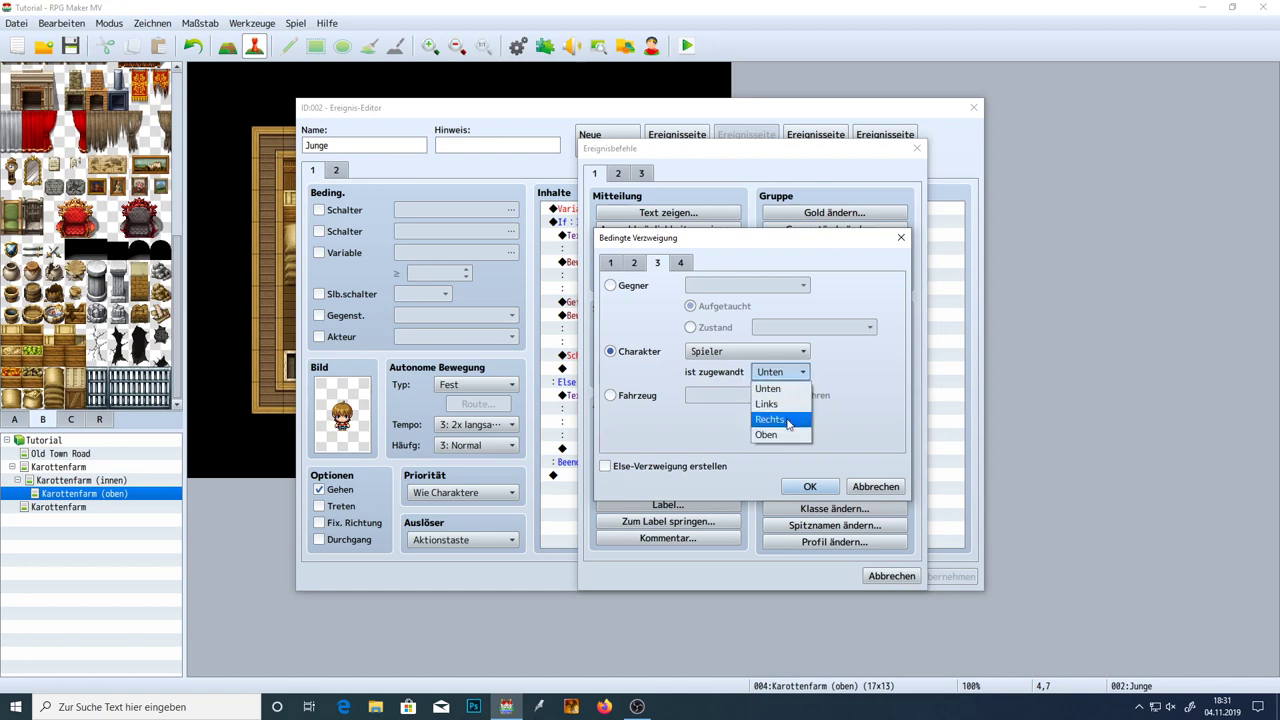
pyautogui.click(787, 419)
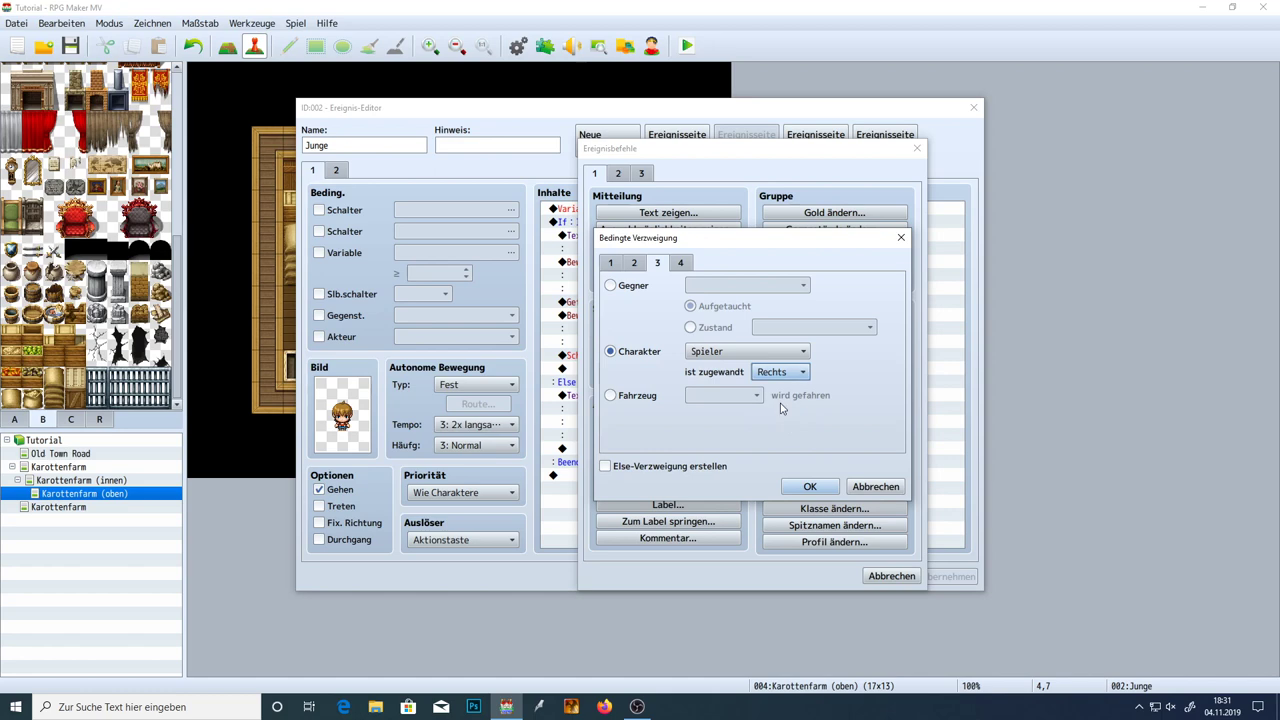
pyautogui.click(810, 486)
pyautogui.click(817, 576)
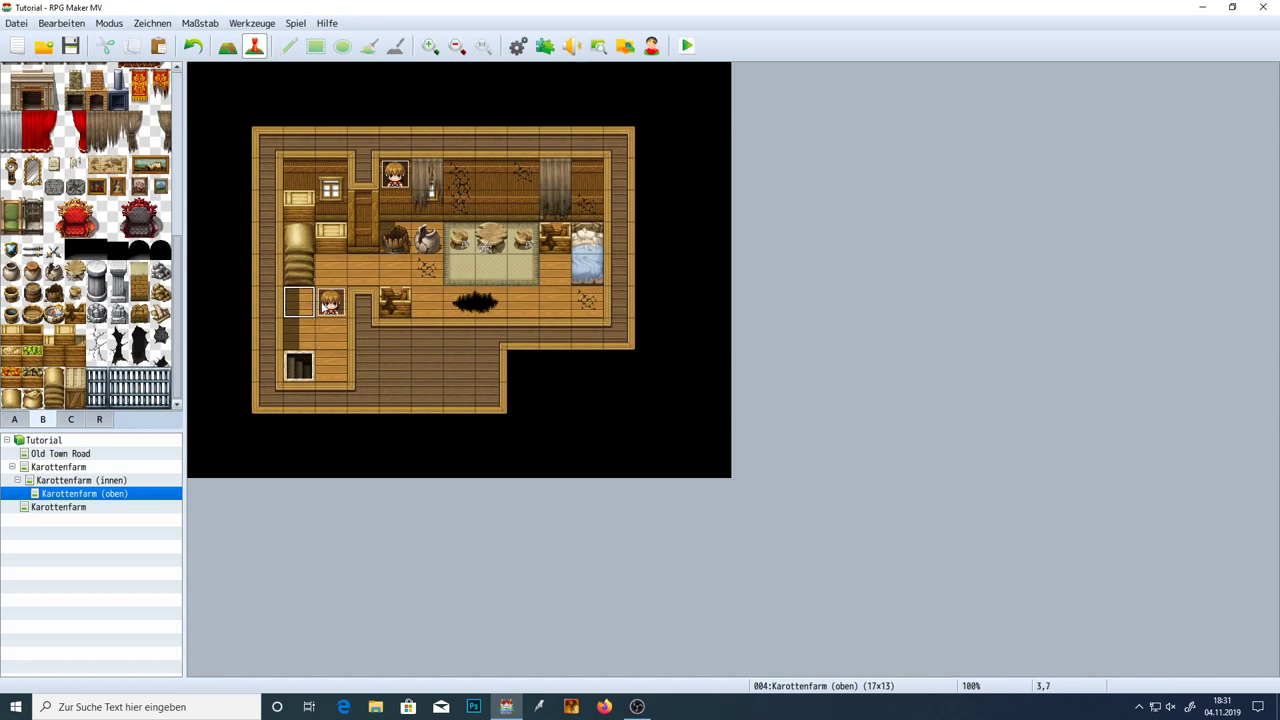
# Reopen the Junge event and move the Spieler movement route inside the Spieler blickt auf Rechts branch
pyautogui.doubleClick(331, 302)
pyautogui.click(628, 264)
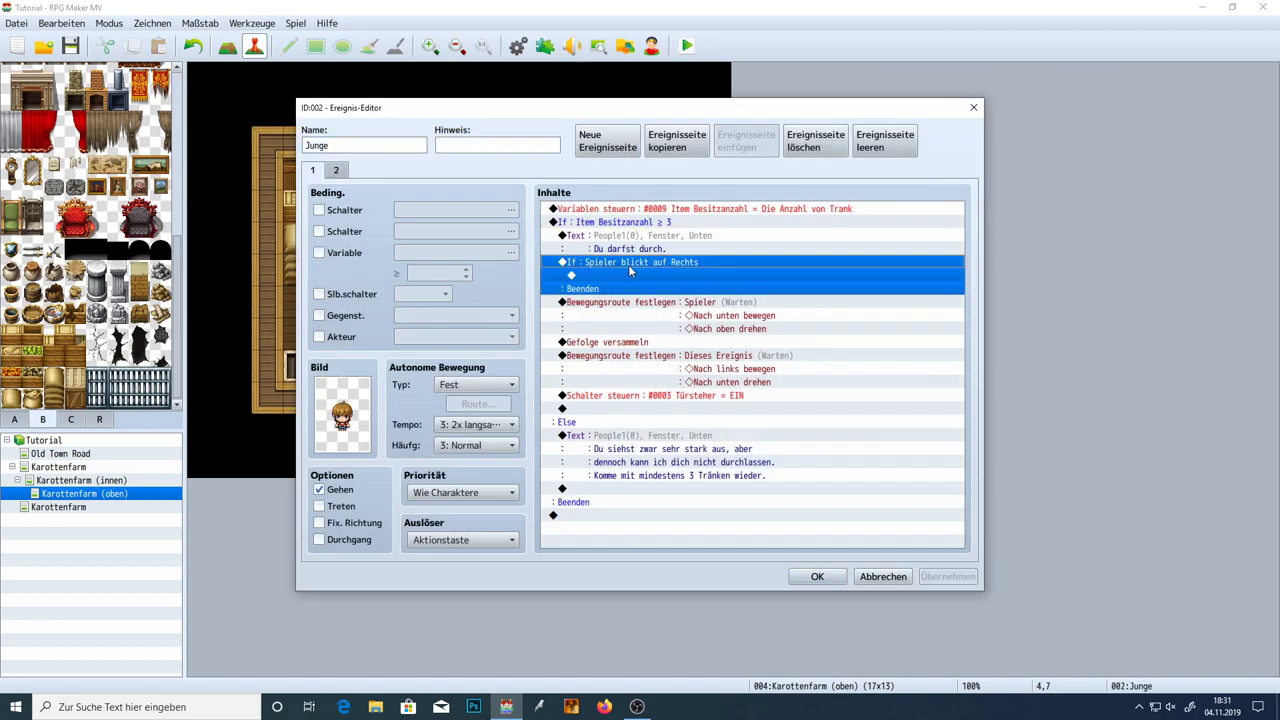
pyautogui.click(671, 304)
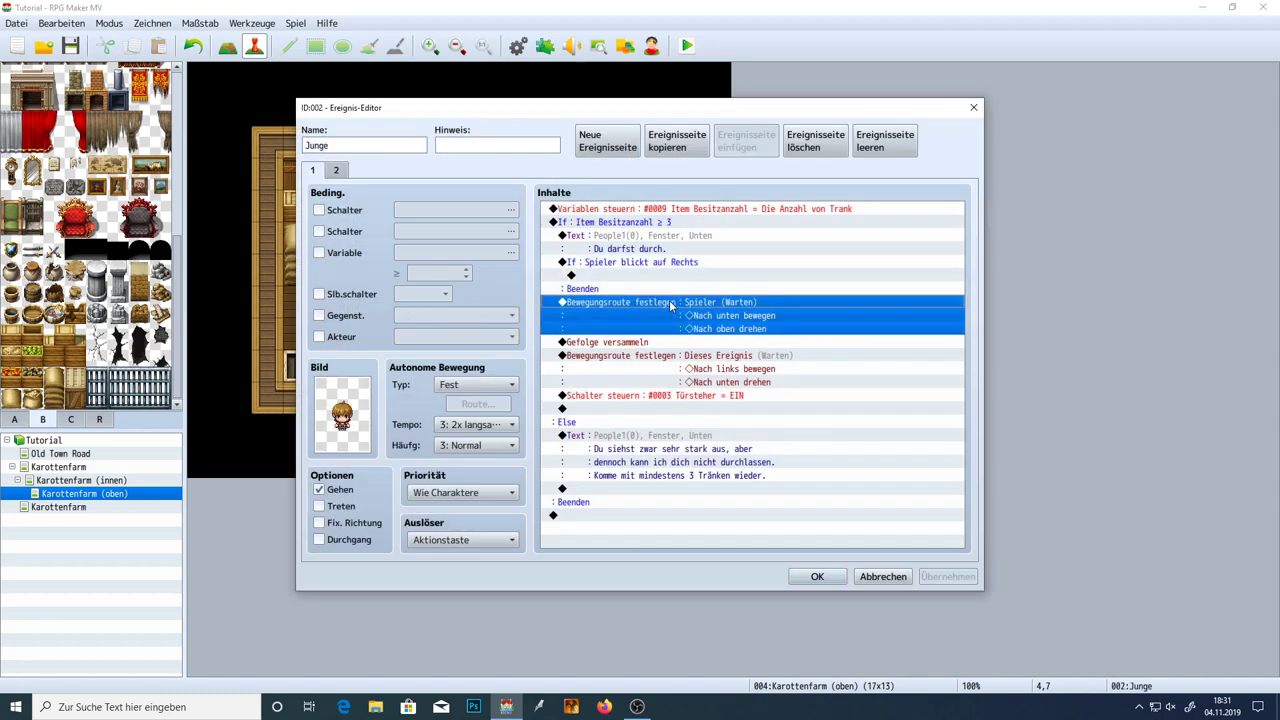
pyautogui.hotkey('ctrl', 'x')
pyautogui.click(632, 280)
pyautogui.hotkey('ctrl', 'v')
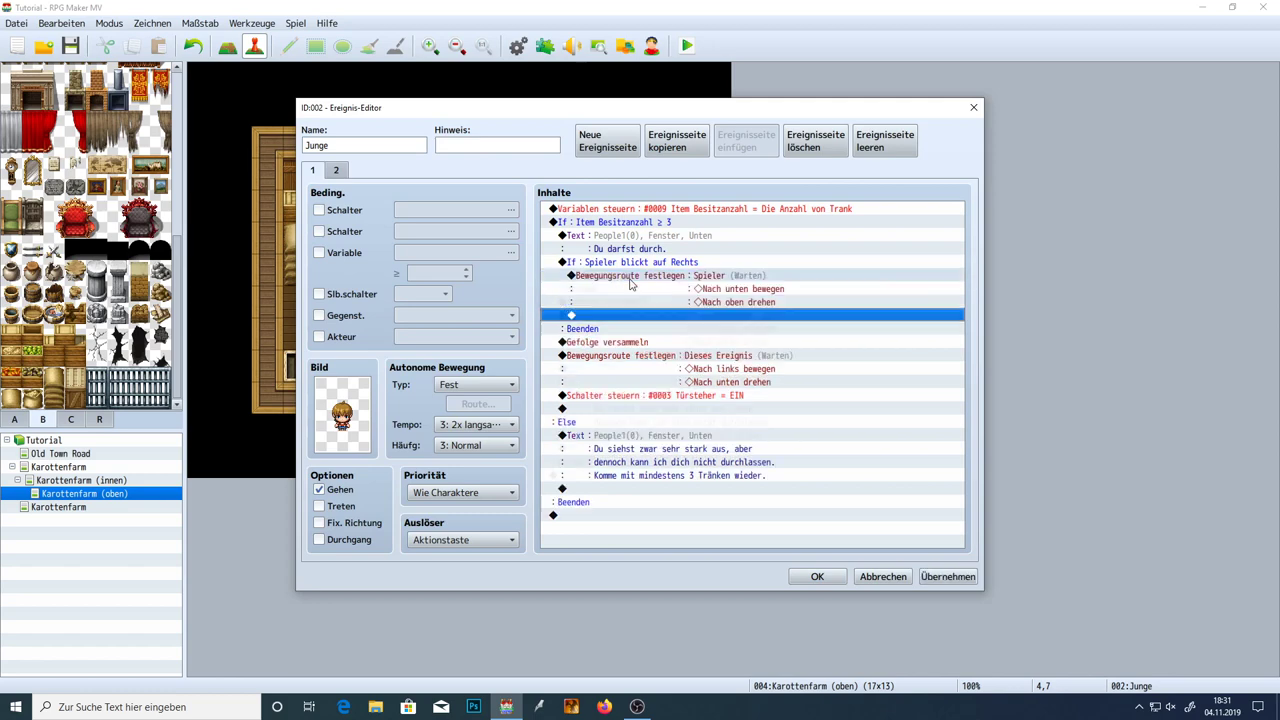
pyautogui.click(630, 281)
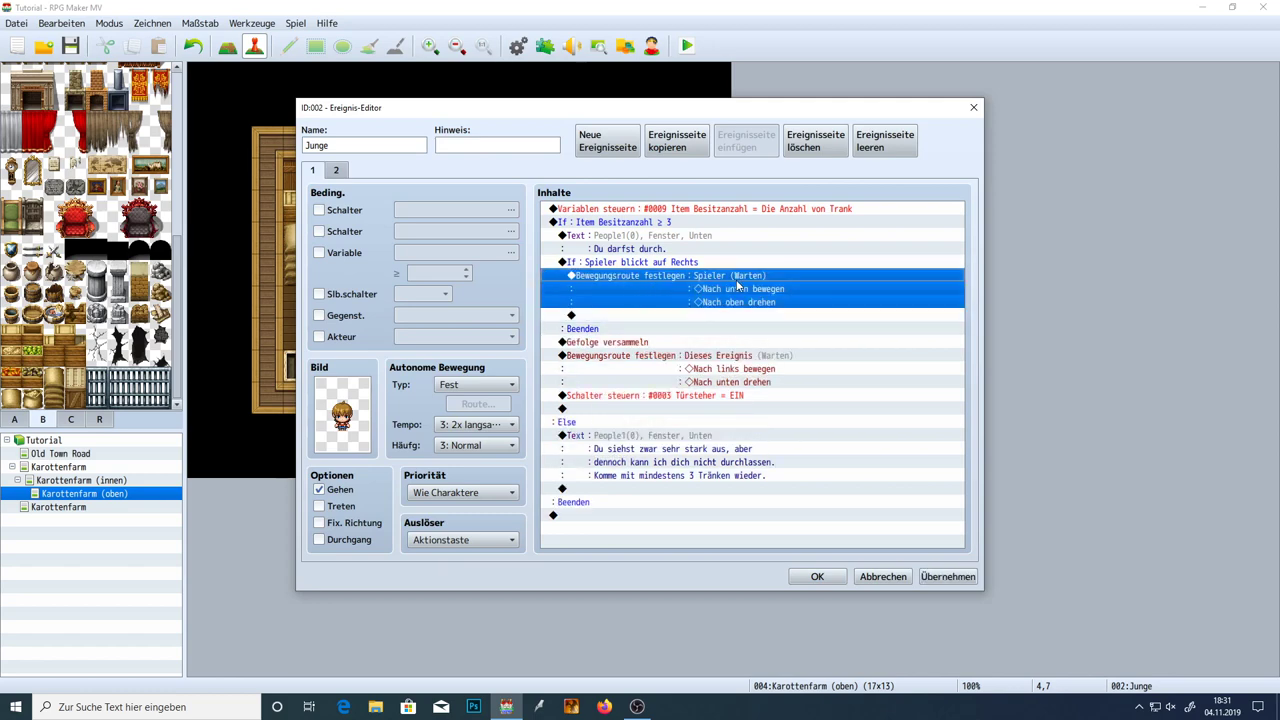
# Move Gefolge versammeln into the same branch below the Spieler route, confirm the event and save the project
pyautogui.click(640, 342)
pyautogui.press('Delete')
pyautogui.click(633, 315)
pyautogui.hotkey('ctrl', 'v')
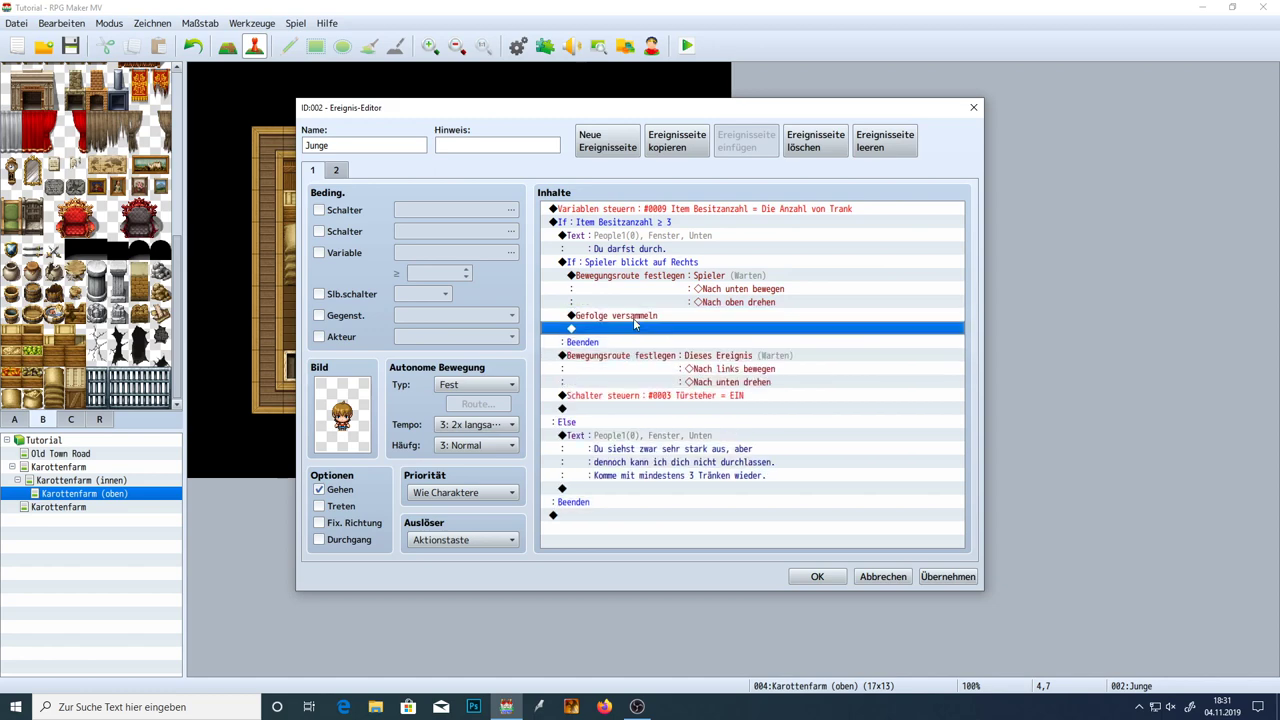
pyautogui.click(948, 576)
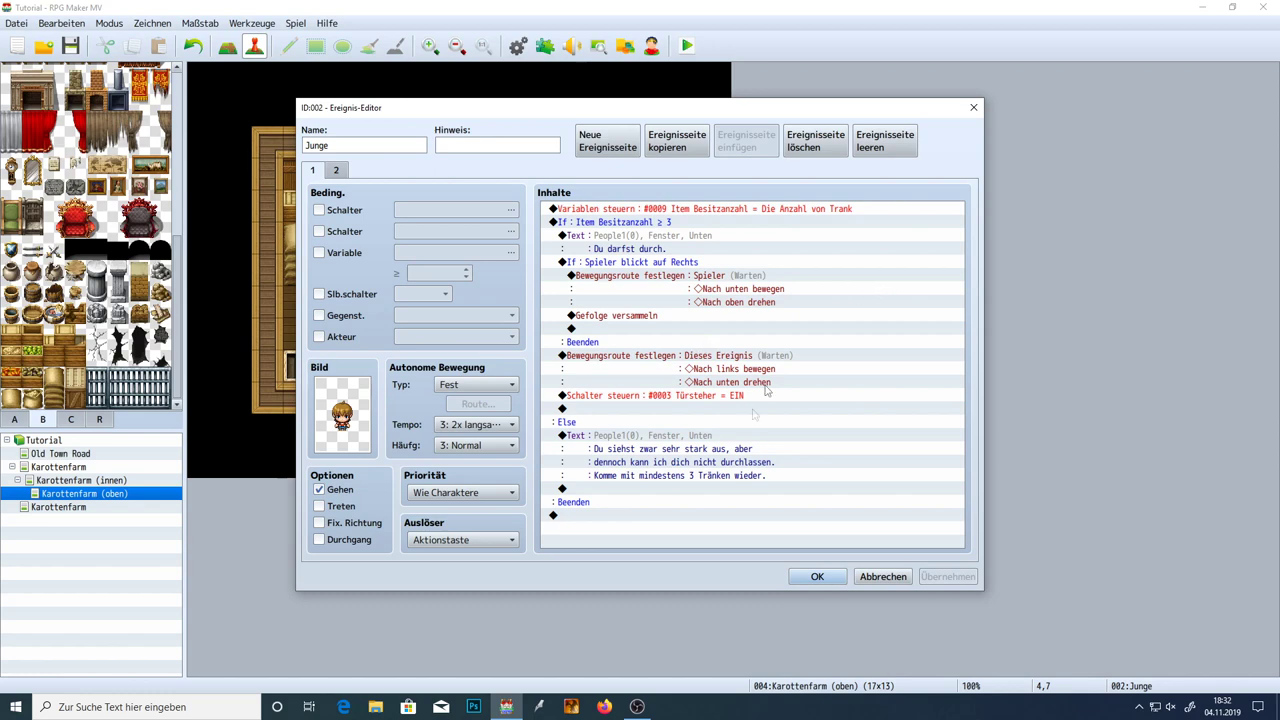
pyautogui.click(820, 576)
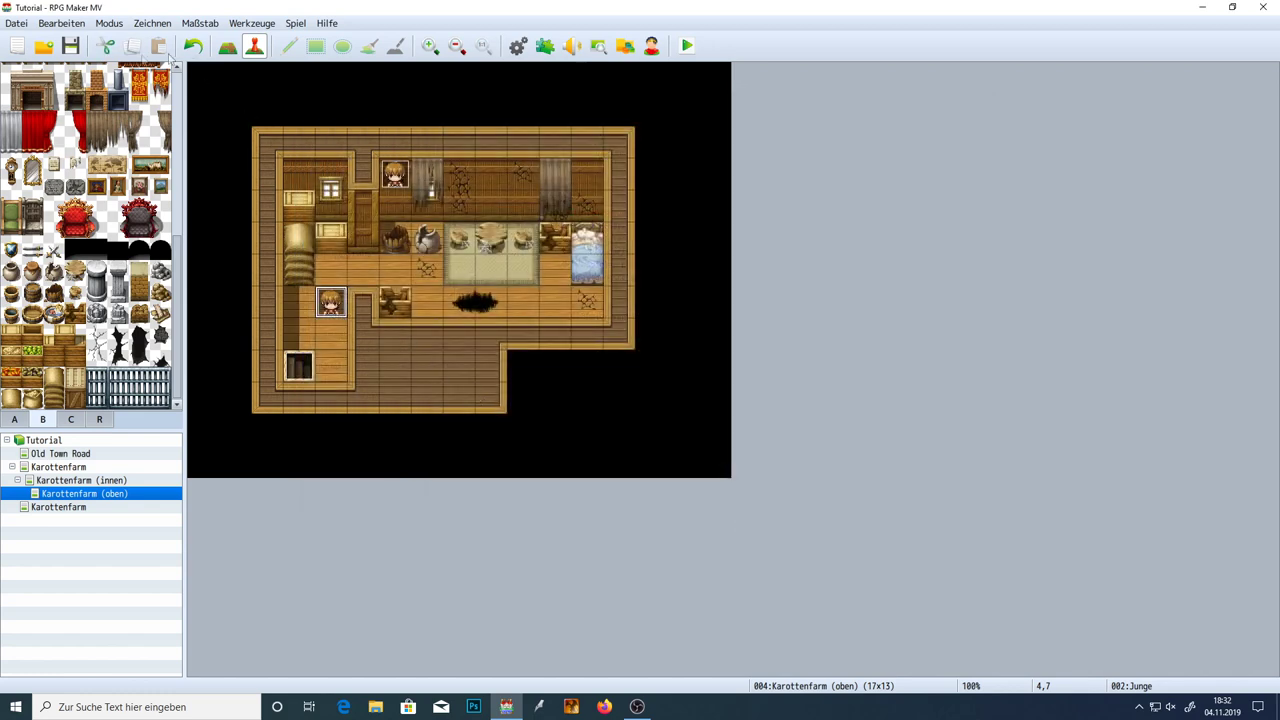
pyautogui.click(70, 45)
# Move the Junge copy from tile 6,3 to 3,7 and confirm its event with the name Junge
pyautogui.moveTo(395, 174); pyautogui.dragTo(310, 308)
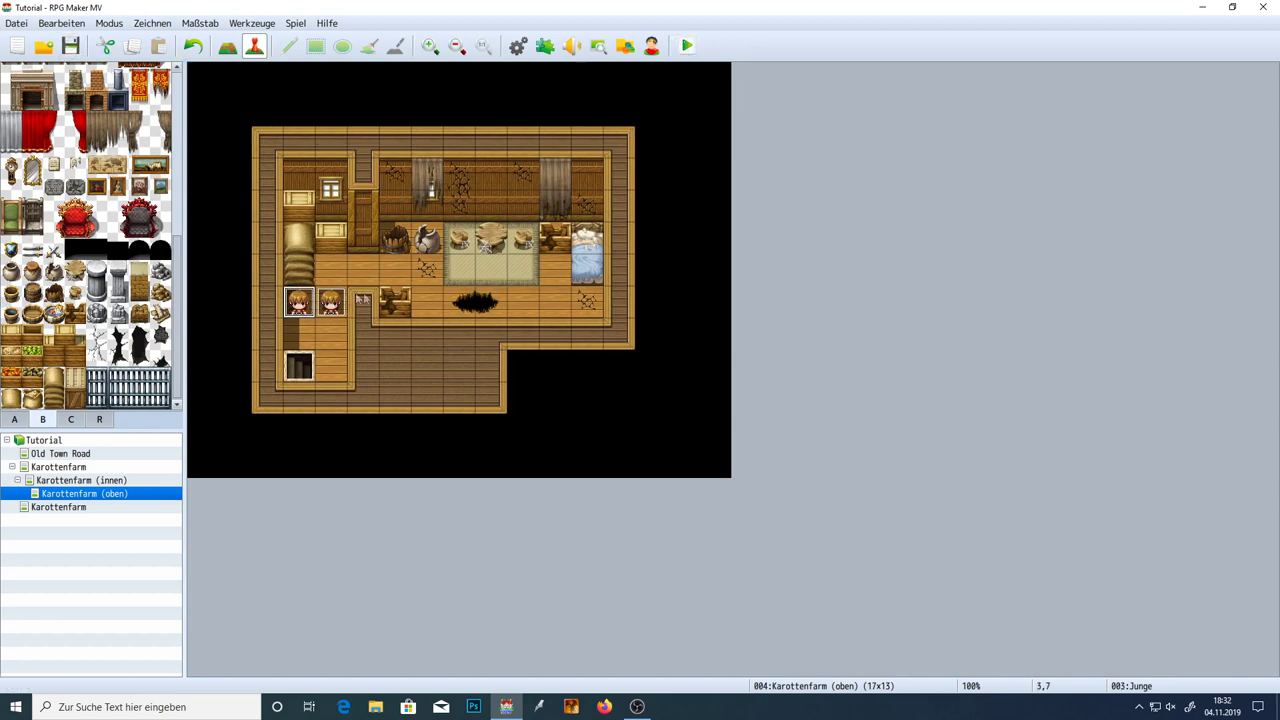
pyautogui.doubleClick(328, 306)
pyautogui.write('Junge')
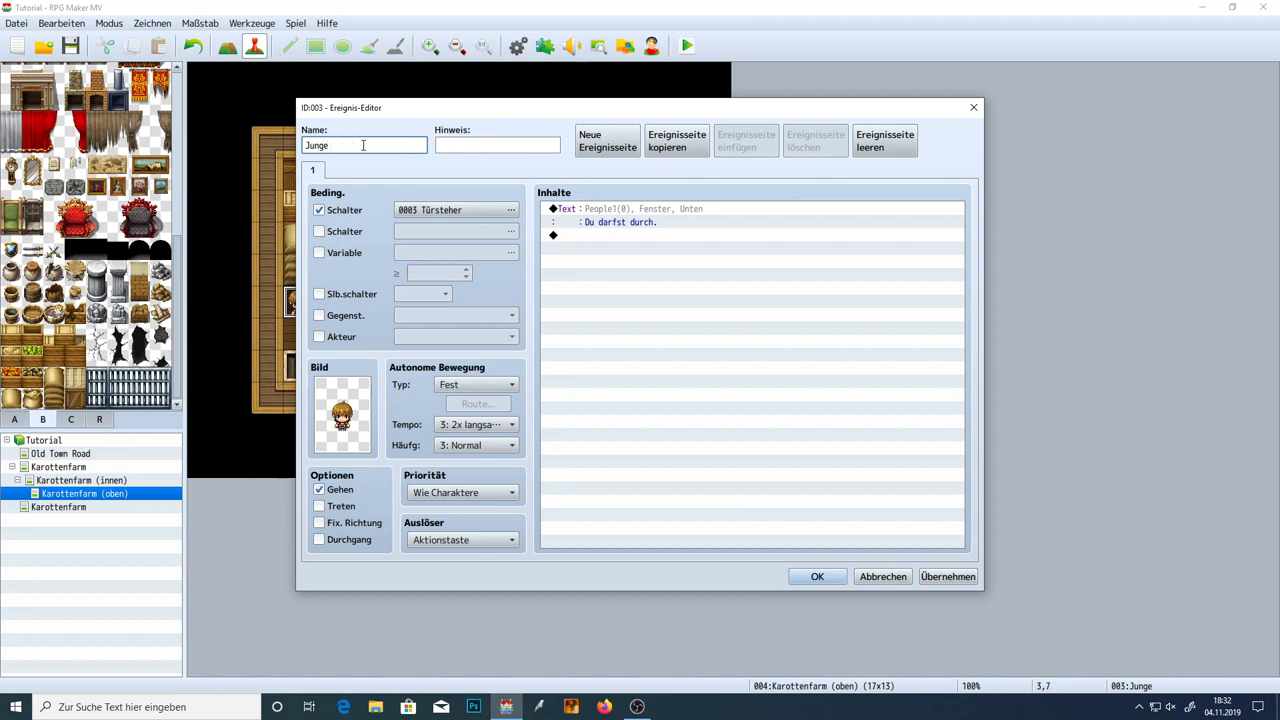
pyautogui.click(817, 576)
# Start a playtest, load Datei 1 and speak to the boy while facing right
pyautogui.click(686, 45)
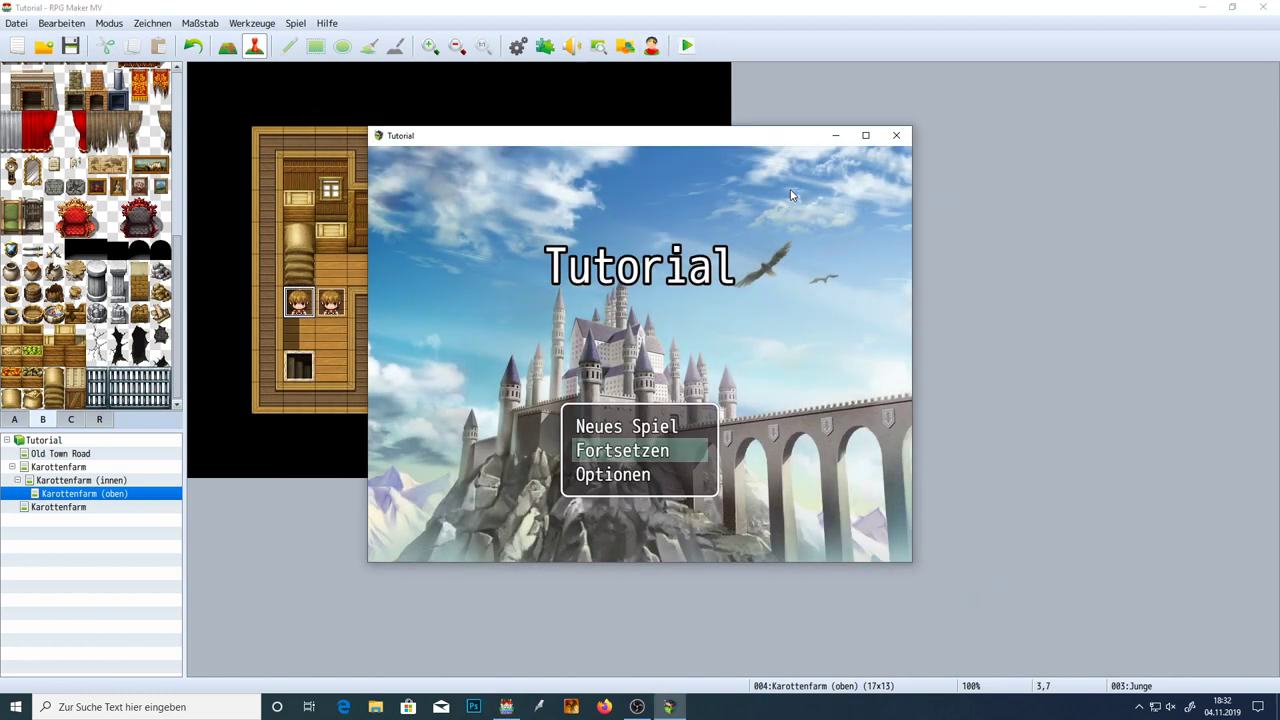
pyautogui.press('Down')
pyautogui.press('Up')
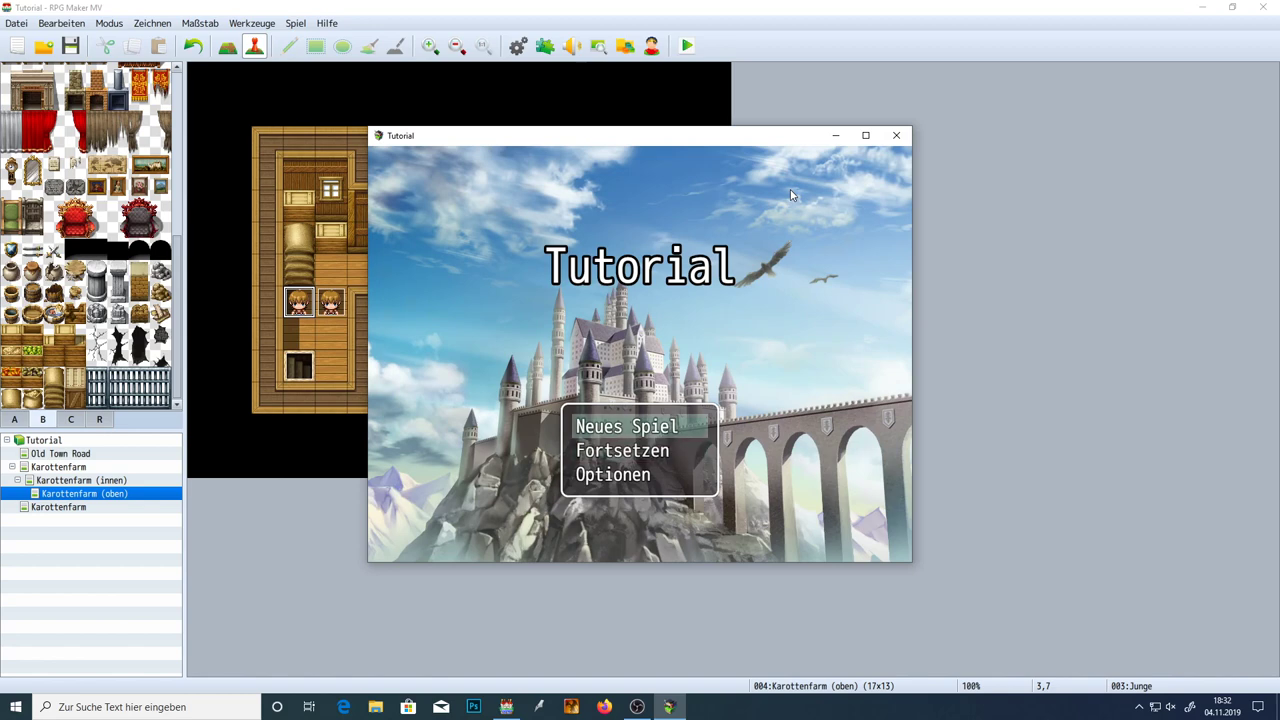
pyautogui.press('Down')
pyautogui.press('Return')
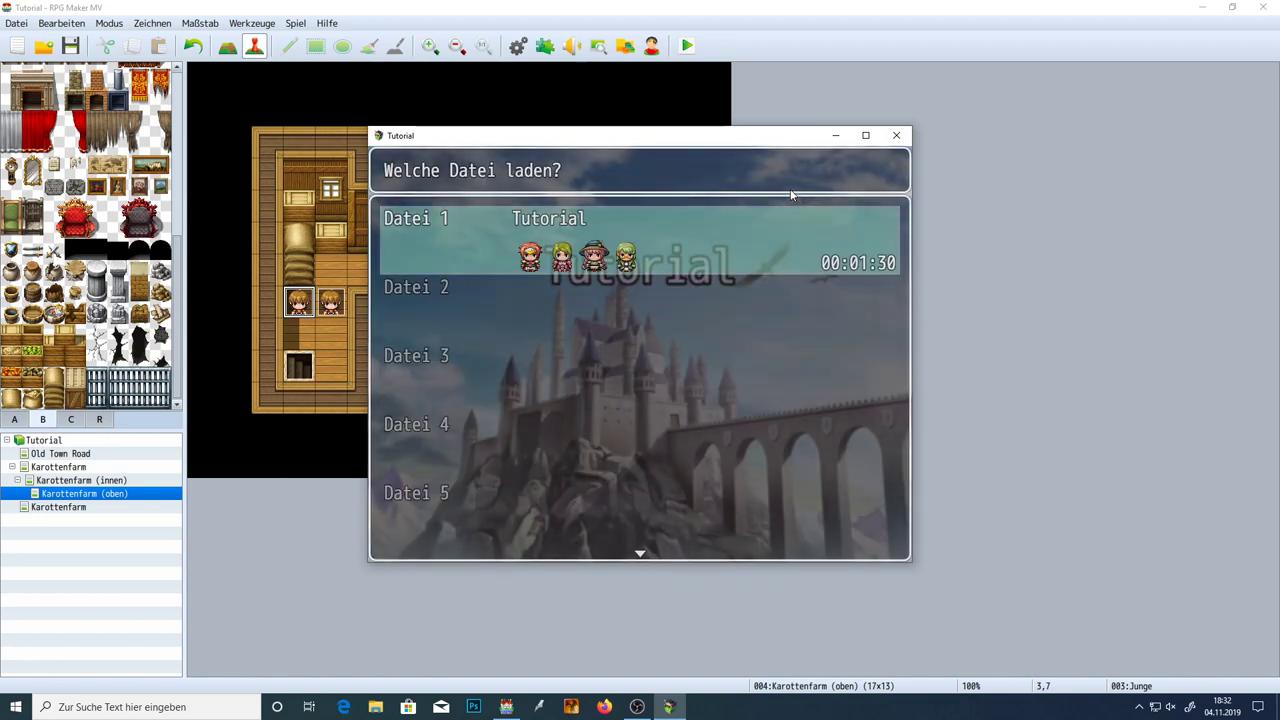
pyautogui.press('Return')
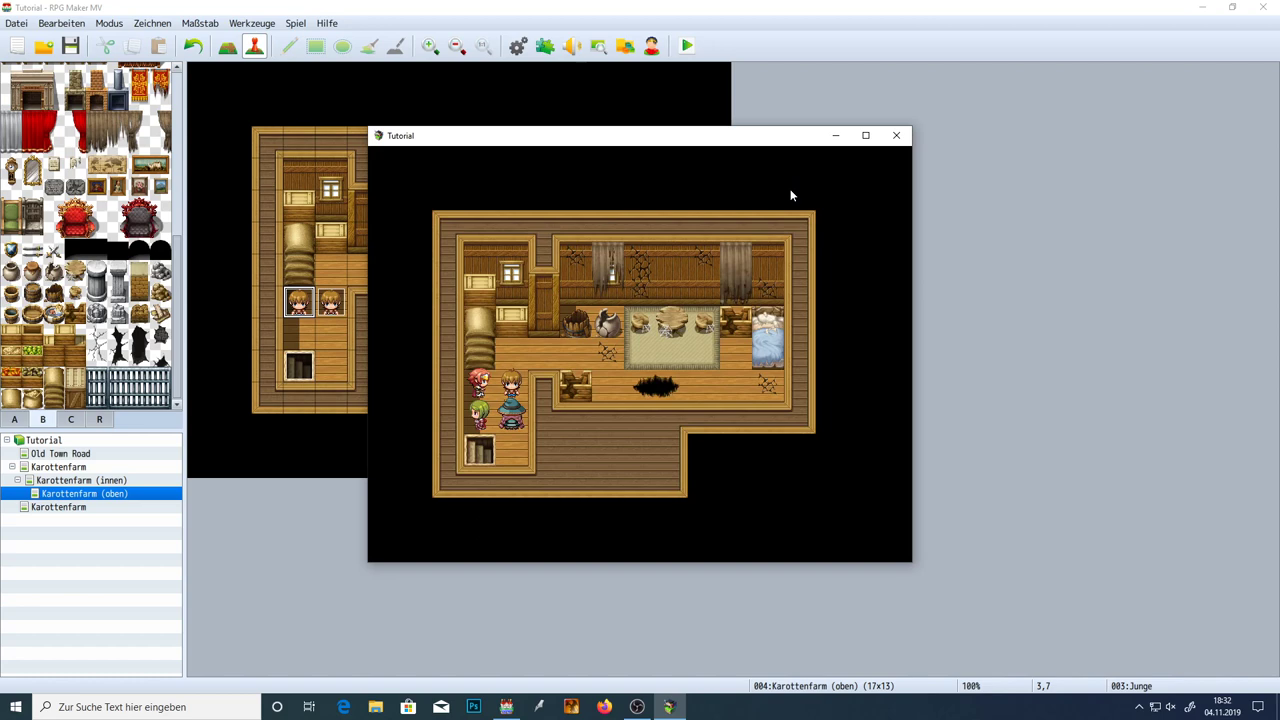
pyautogui.press('Return')
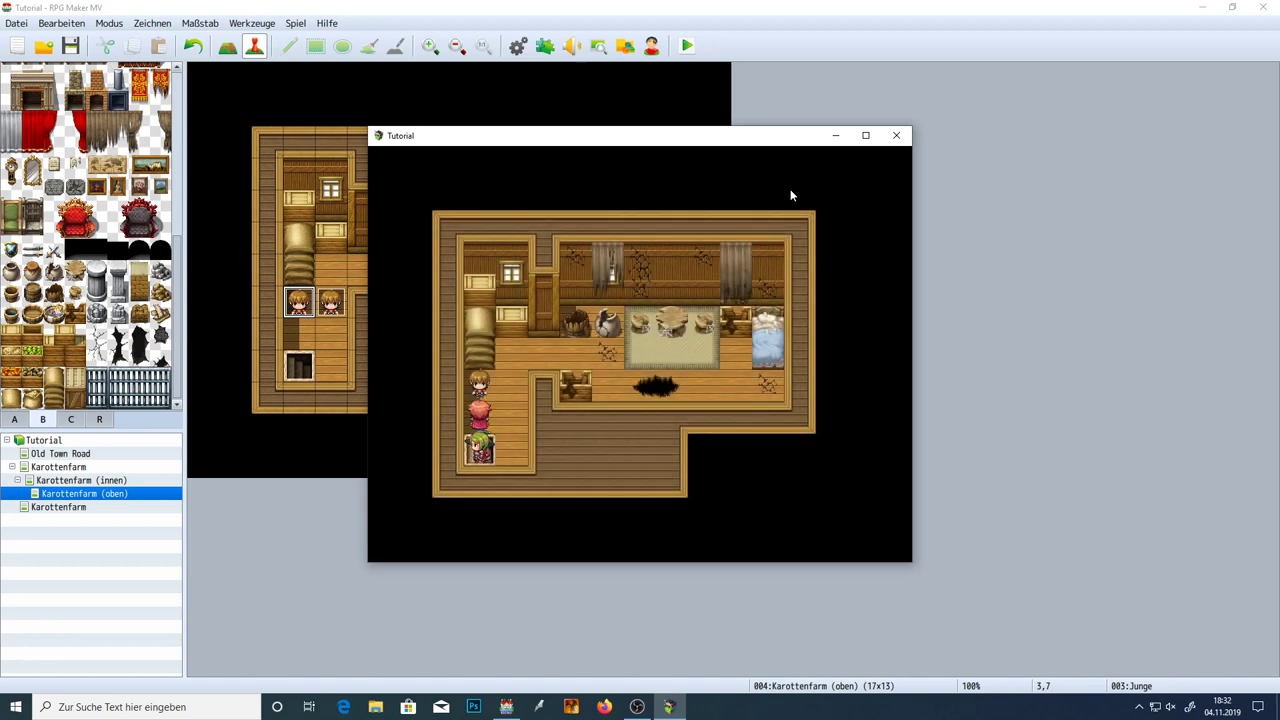
# Return to the title screen through Spielende, reload Datei 1 and speak to the boy from below
pyautogui.press('Escape')
pyautogui.press('Up')
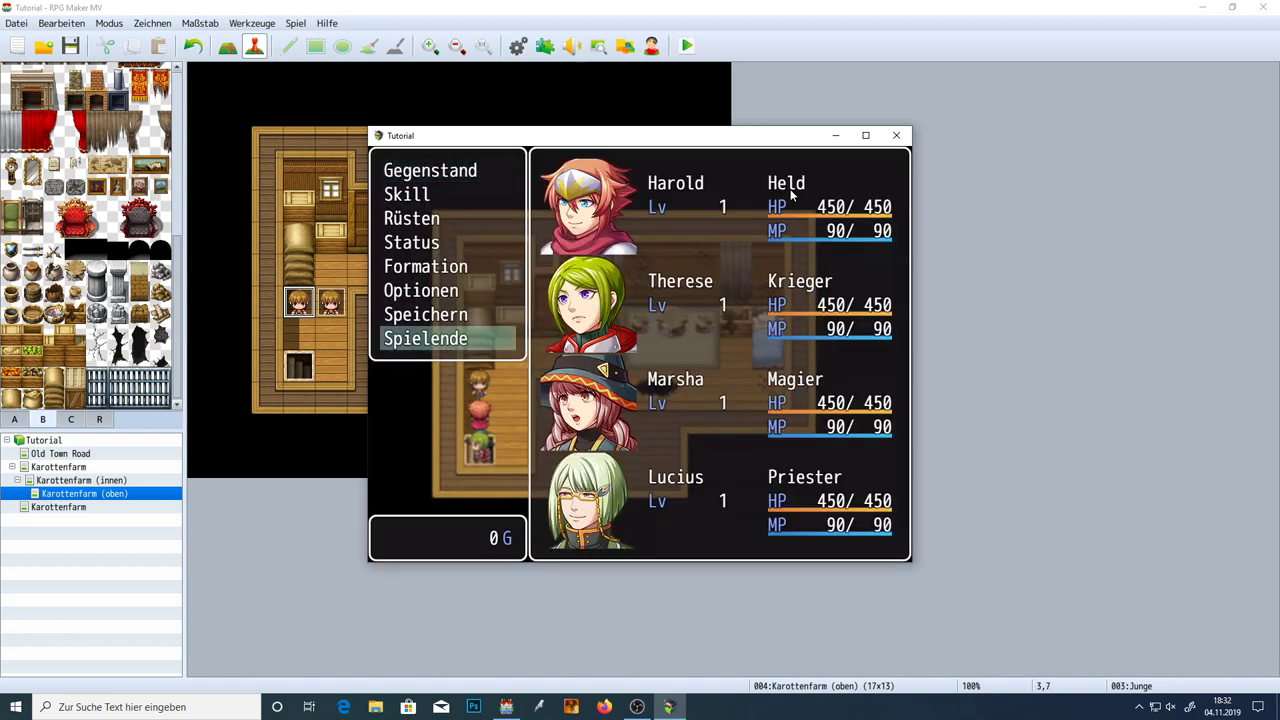
pyautogui.press('Return')
pyautogui.press('Return')
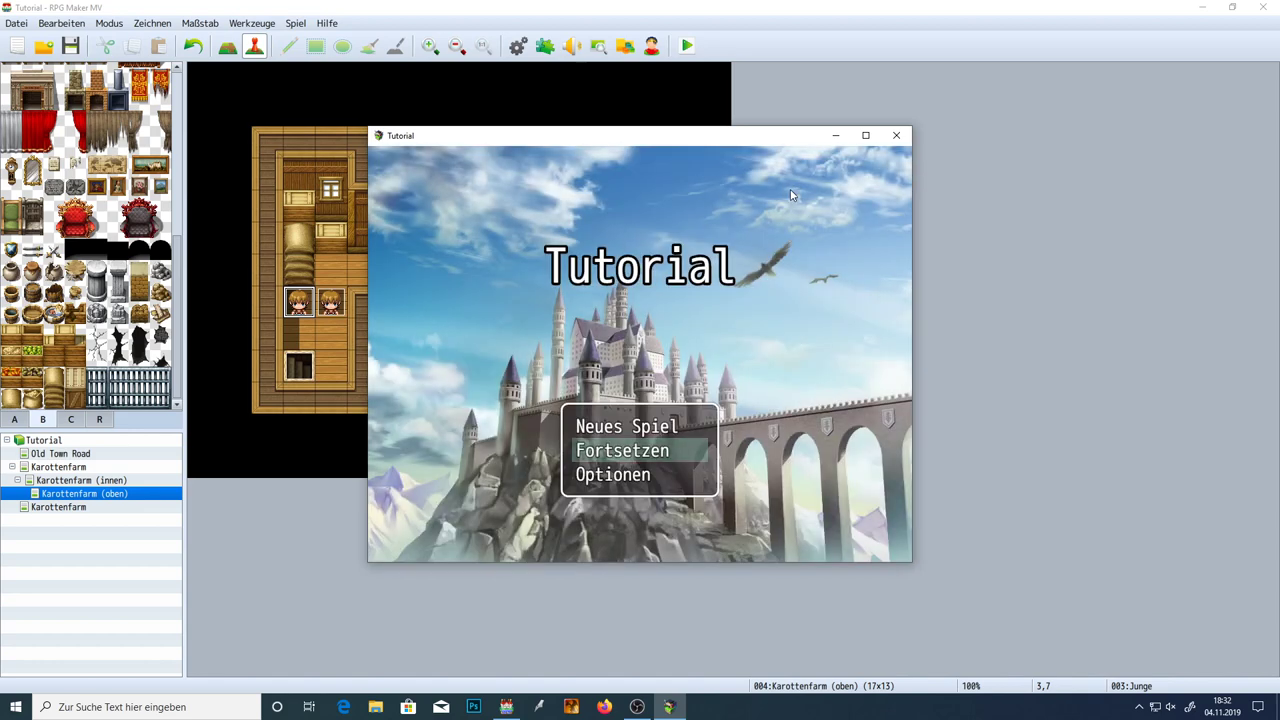
pyautogui.press('Return')
pyautogui.press('Return')
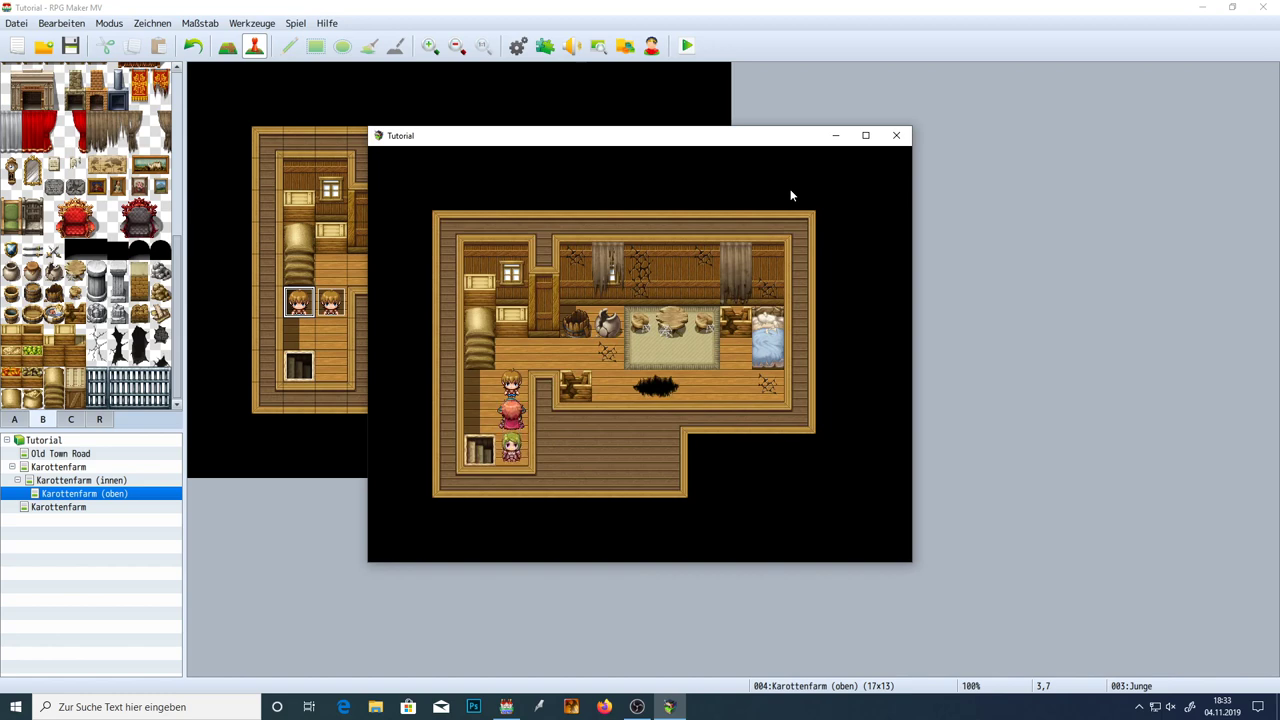
pyautogui.press('Return')
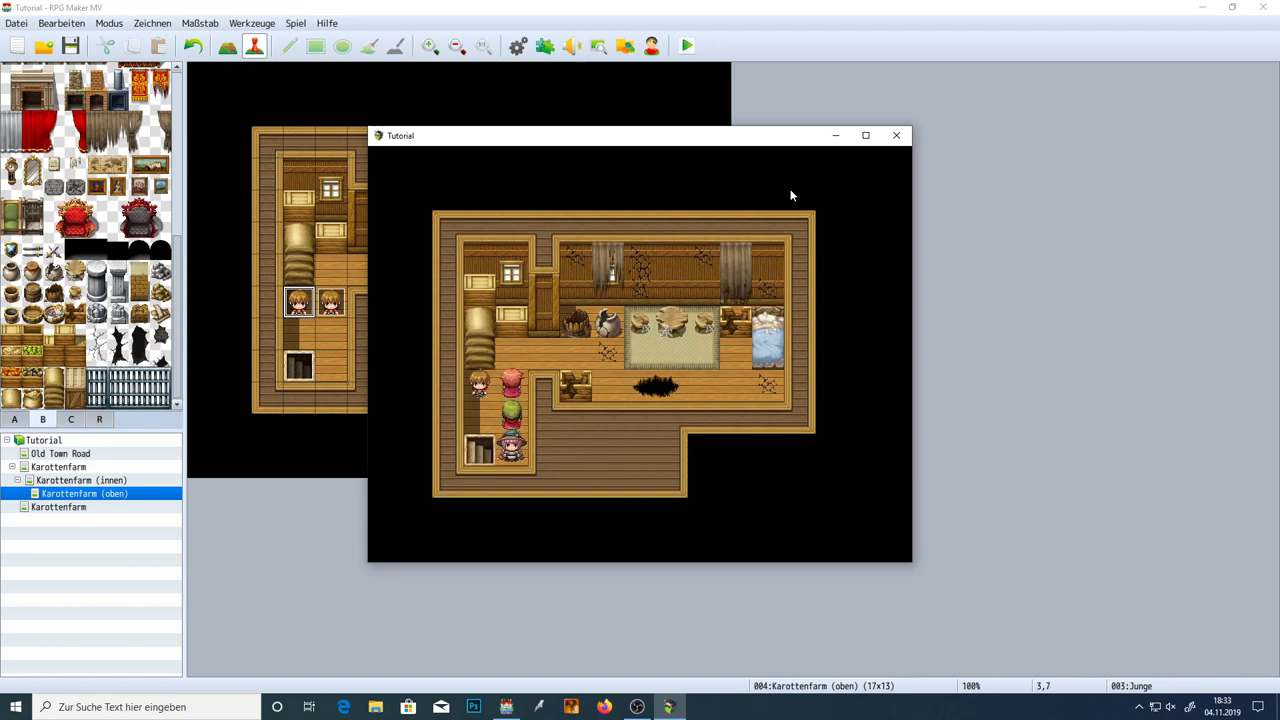
# Walk the party up past the boy and right into the room, and end the playtest
pyautogui.press('Up')
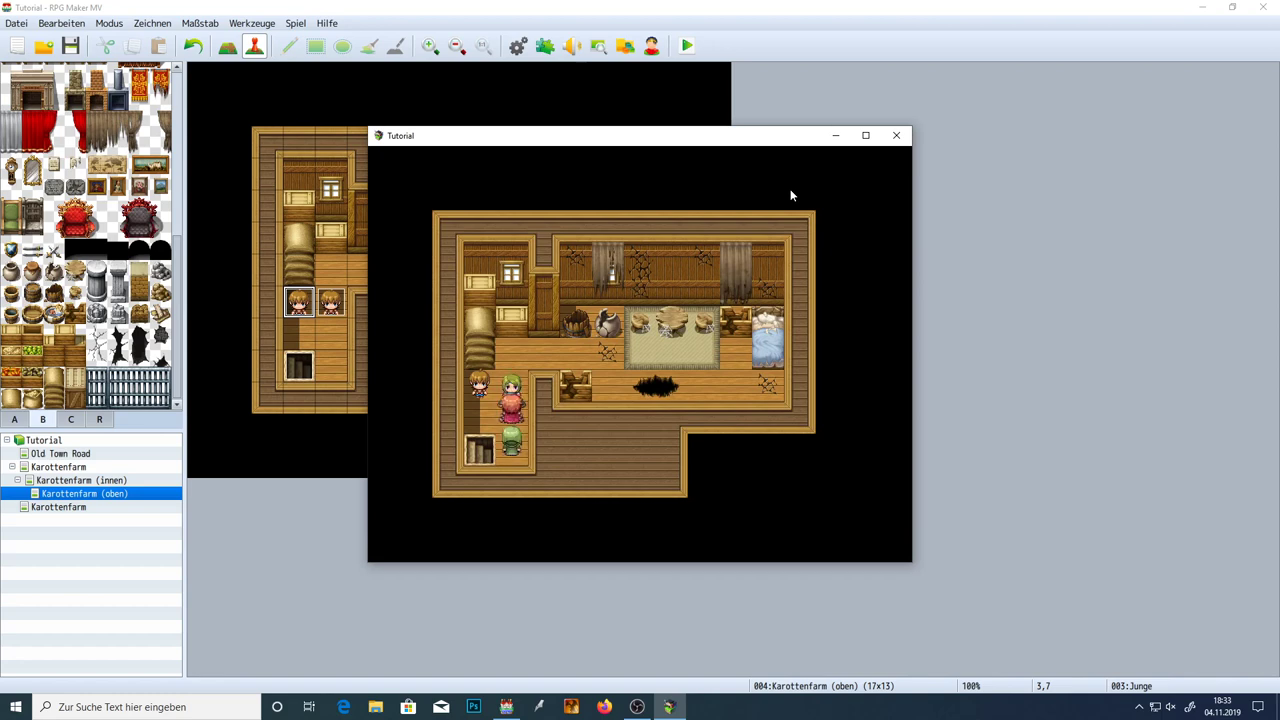
pyautogui.press('Right')
pyautogui.press('Right')
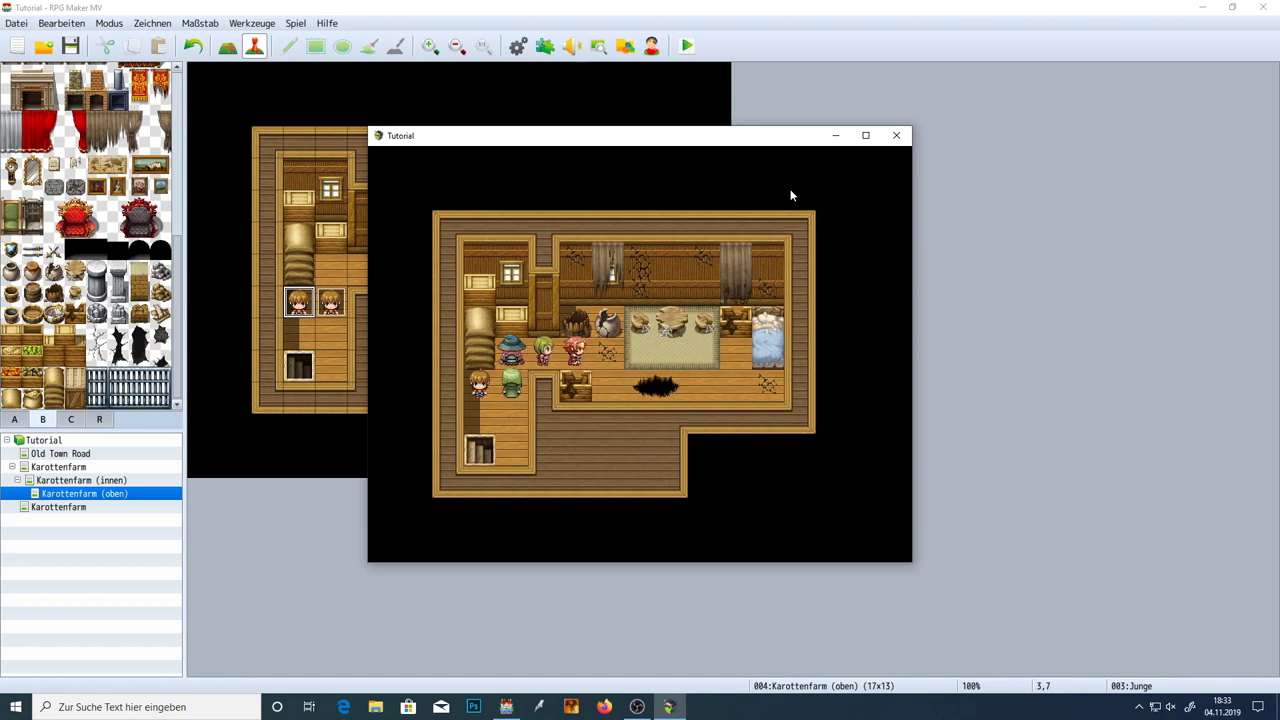
pyautogui.click(896, 135)
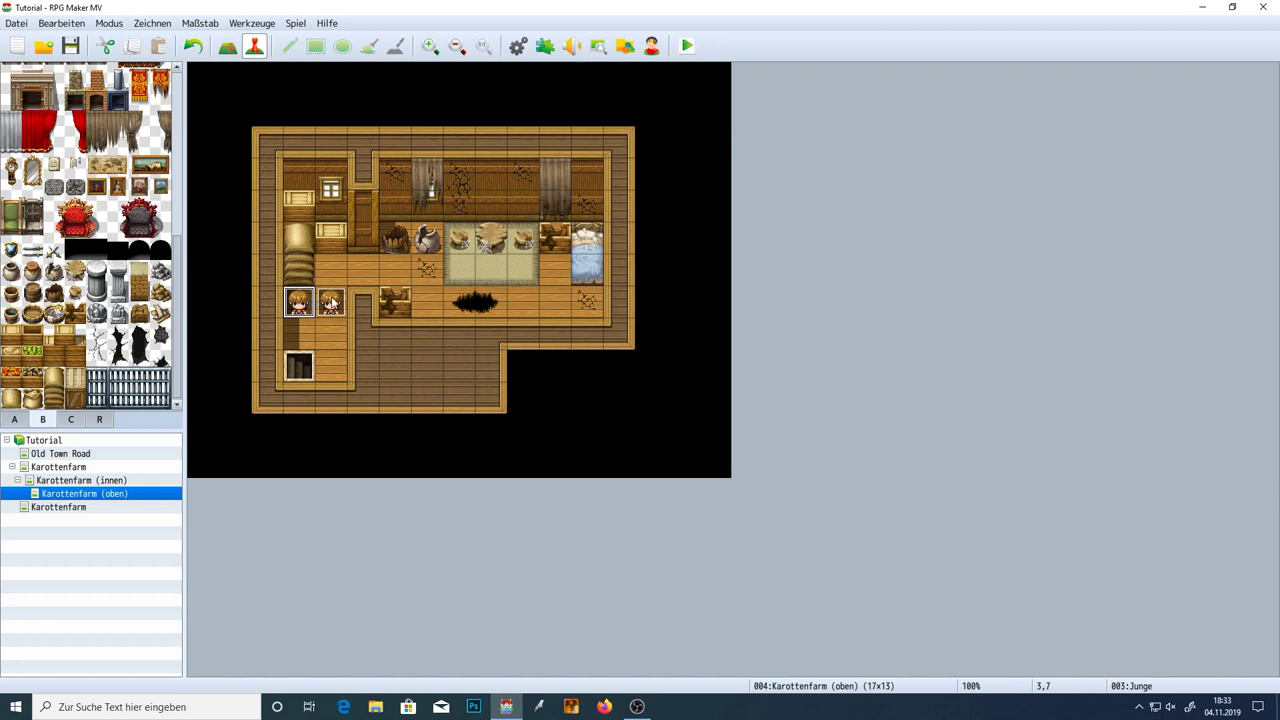